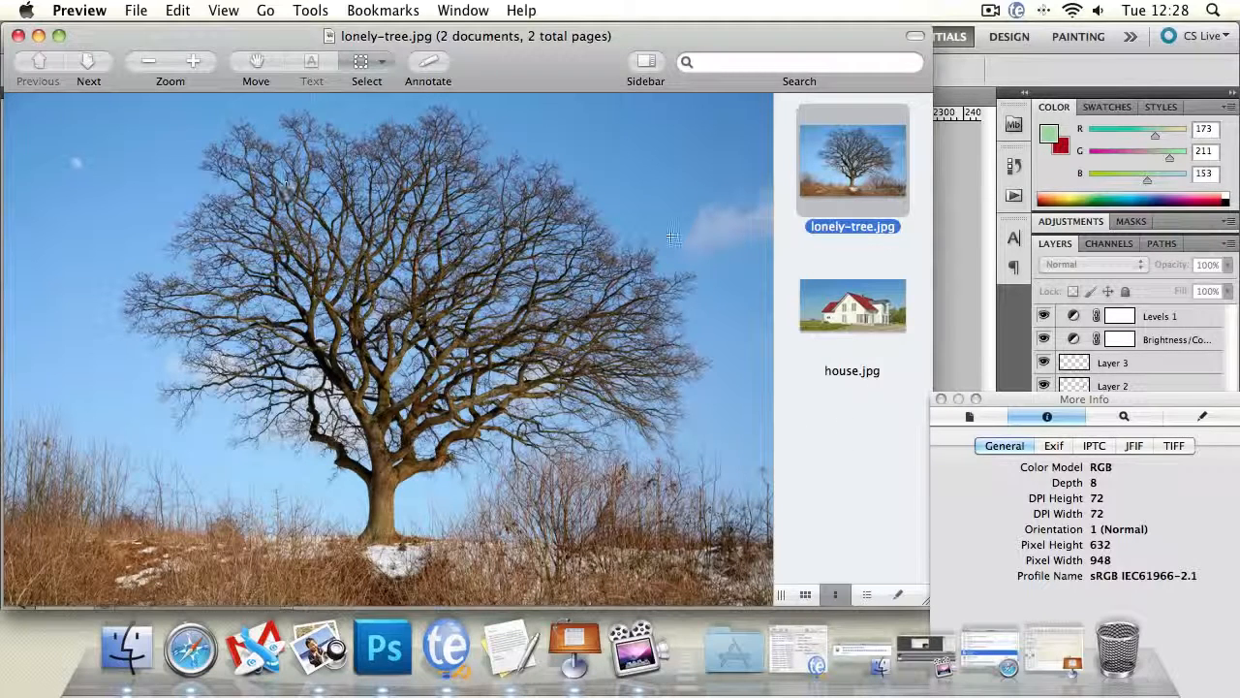
- View the source photo house.jpg and resize and move its window to compare it with the course.psd composite behind it
click(847, 310)
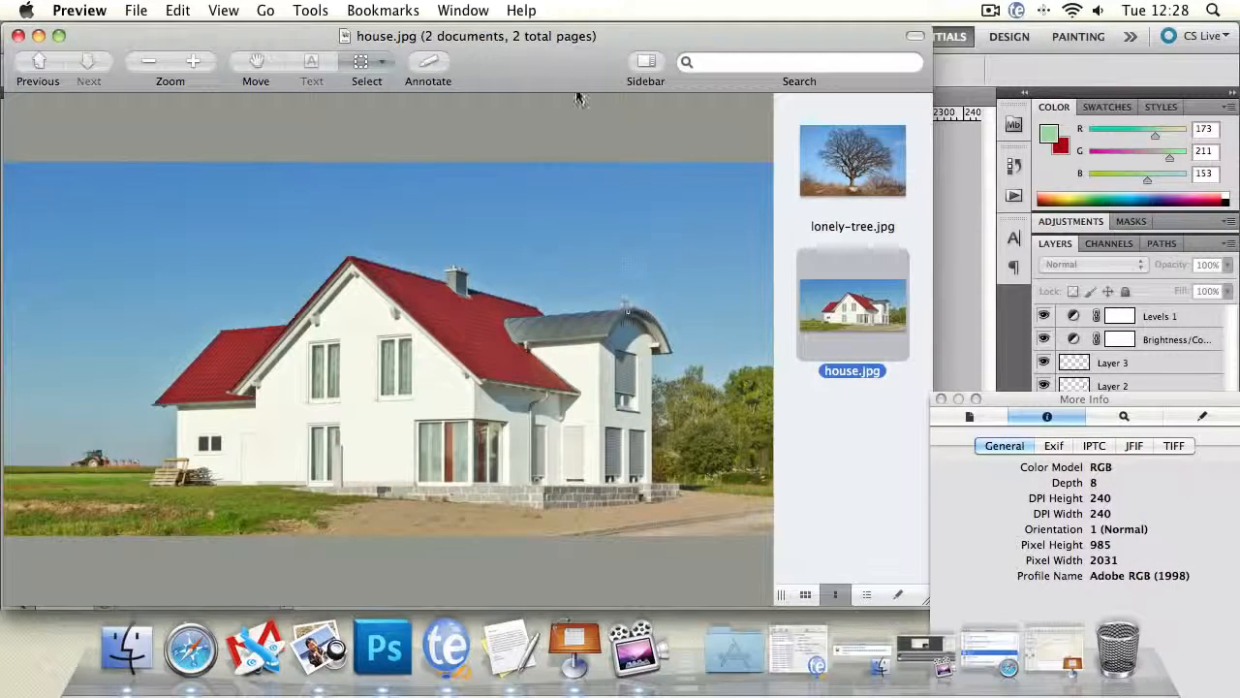
drag(551, 68, 626, 64)
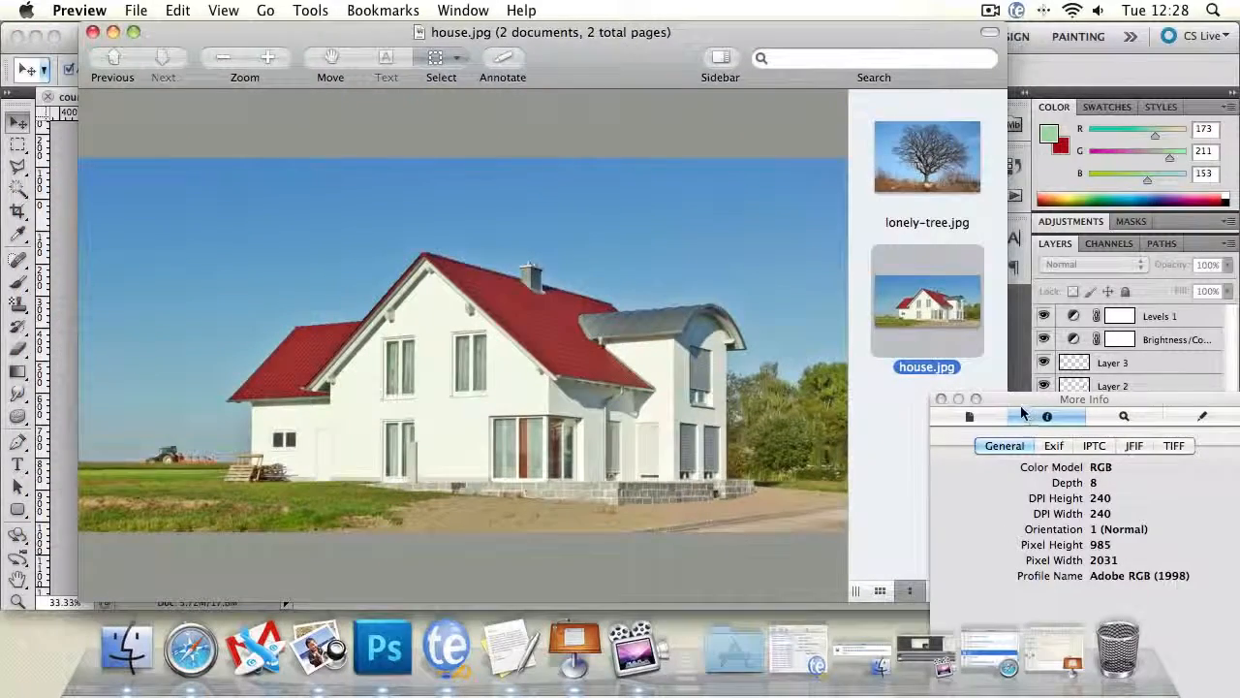
drag(1024, 410, 1135, 573)
drag(1001, 597, 574, 534)
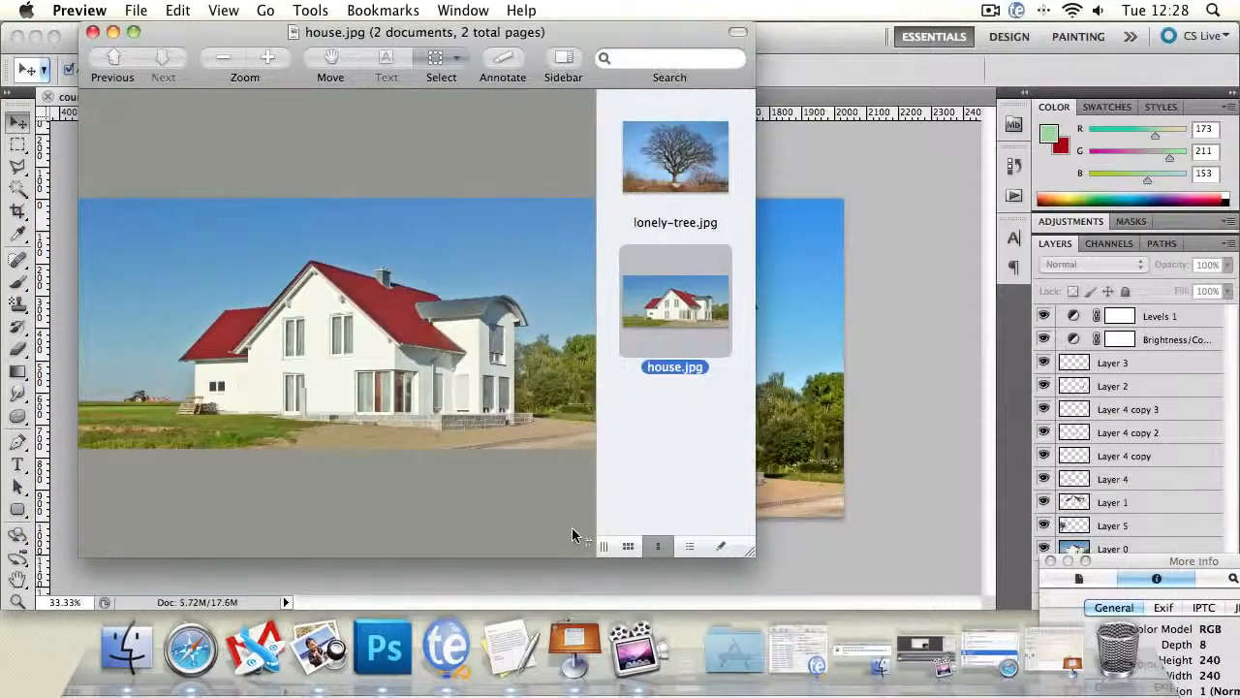
drag(242, 30, 918, 37)
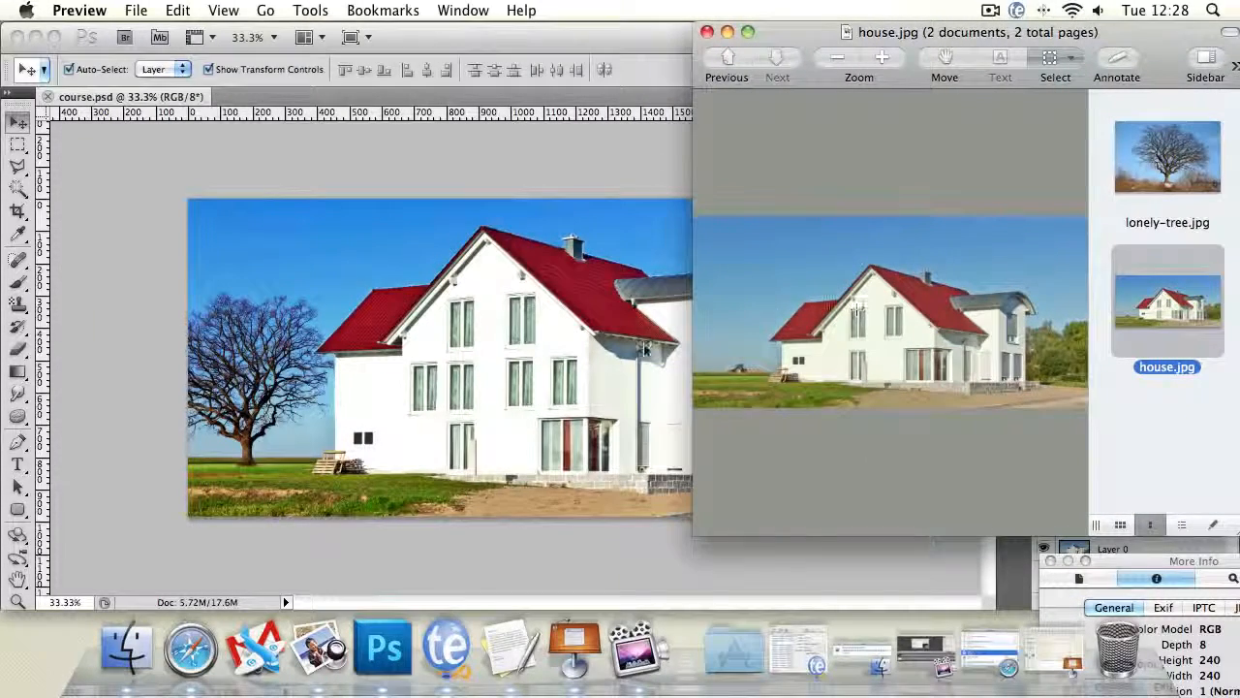
drag(840, 39, 615, 51)
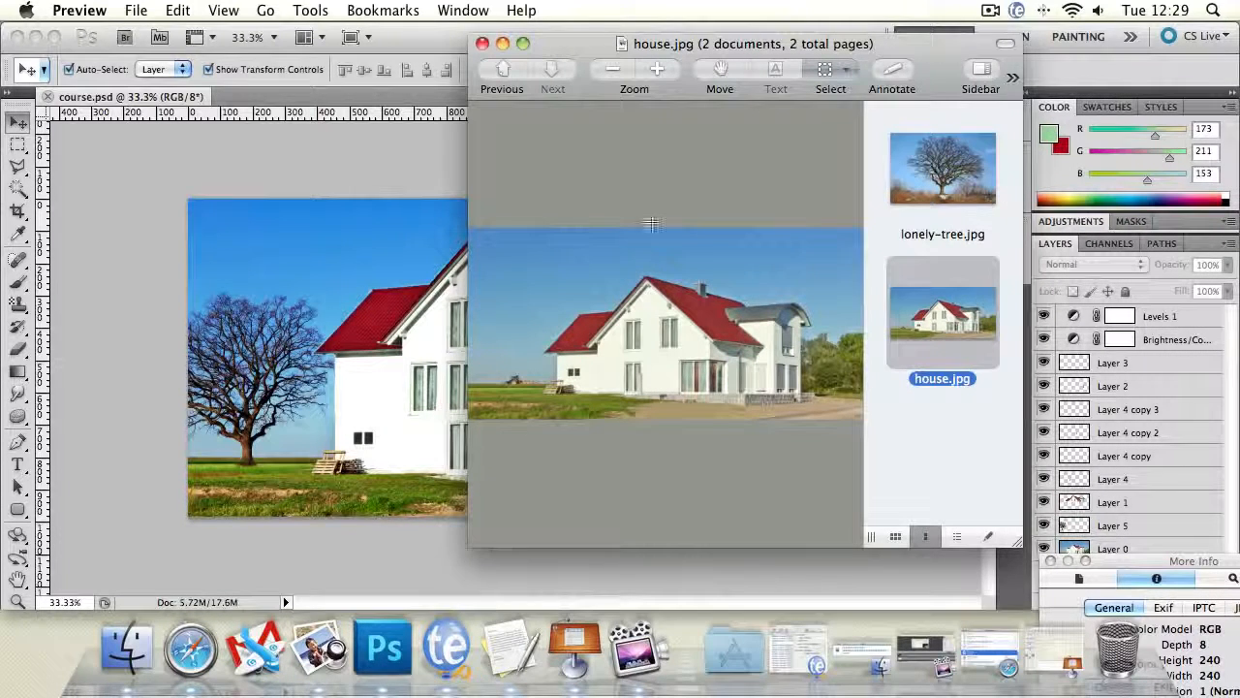
drag(590, 43, 485, 21)
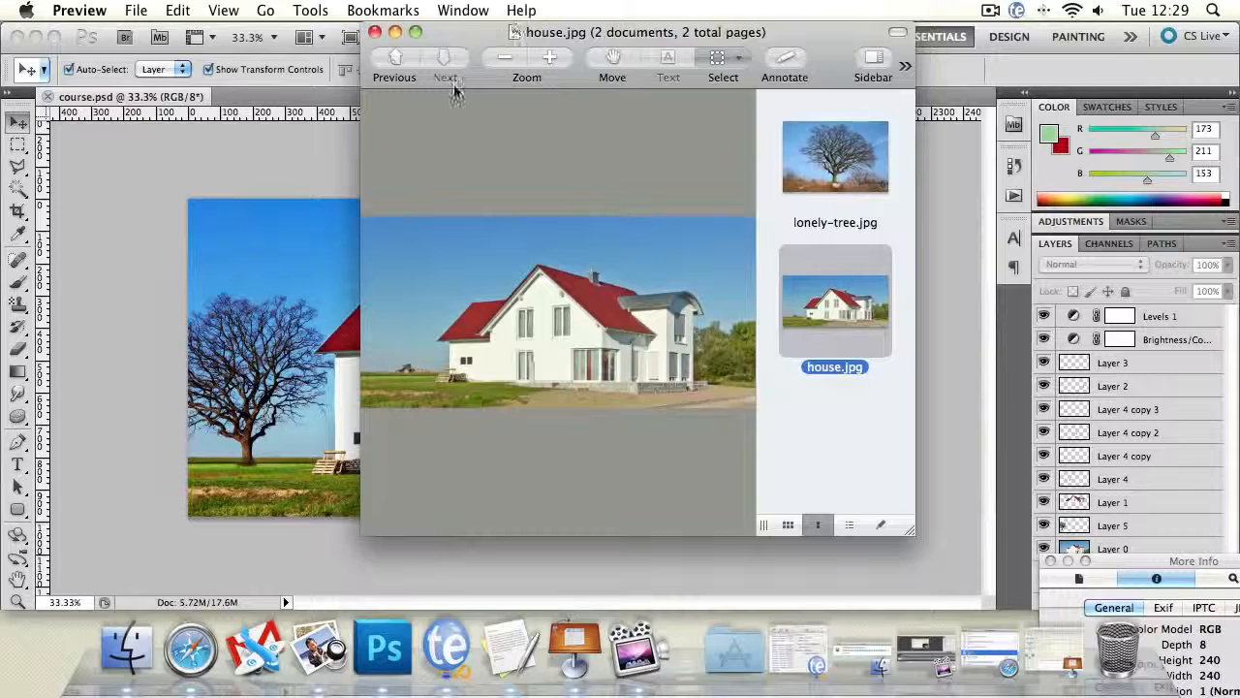
- Open house.jpg from Preview in Photoshop as a separate document beside course.psd
click(248, 147)
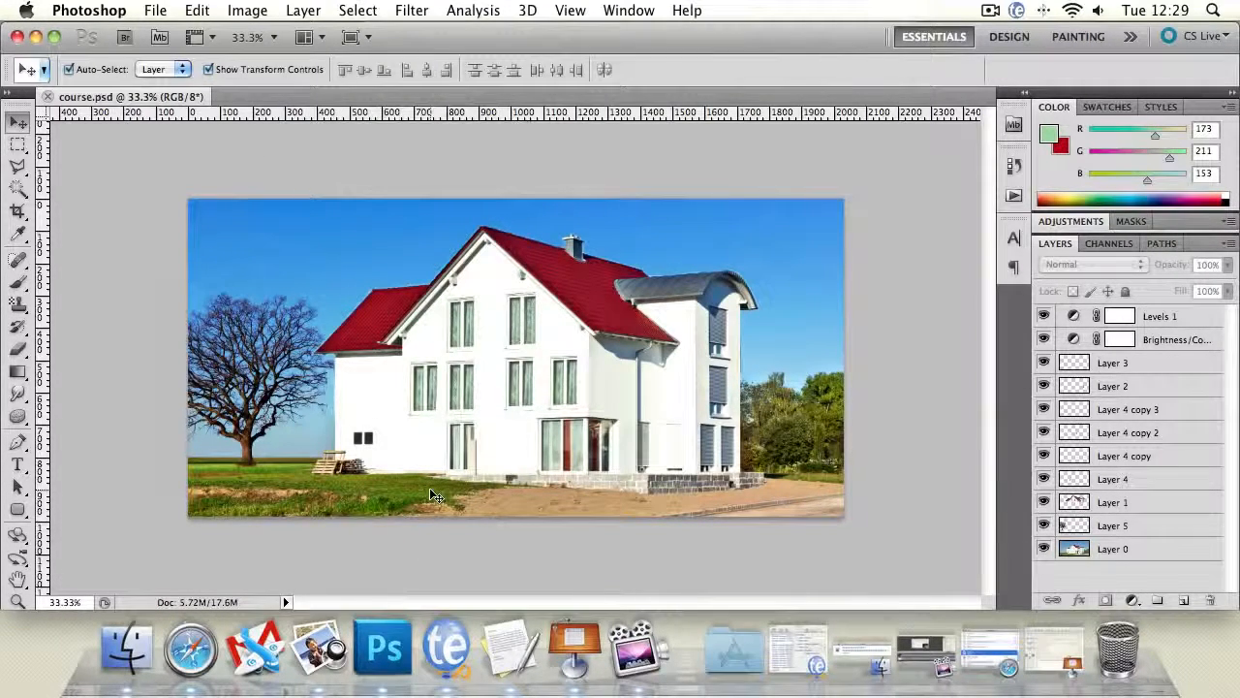
mouse_move(1239, 696)
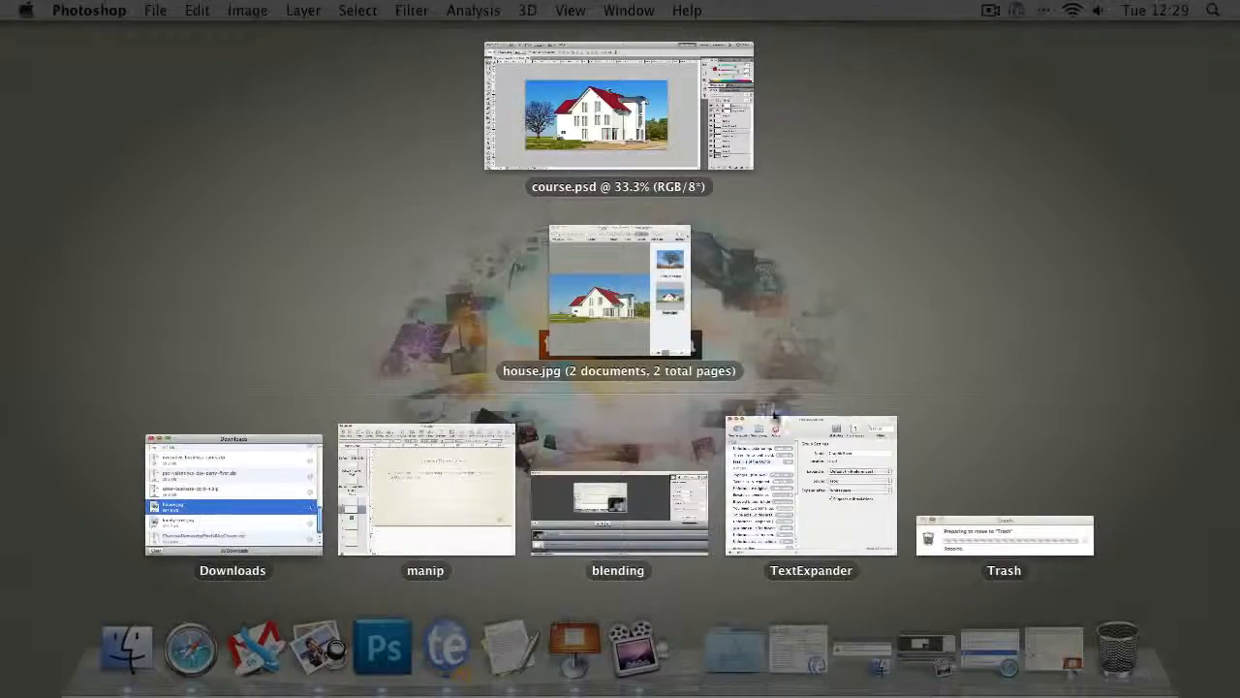
click(628, 300)
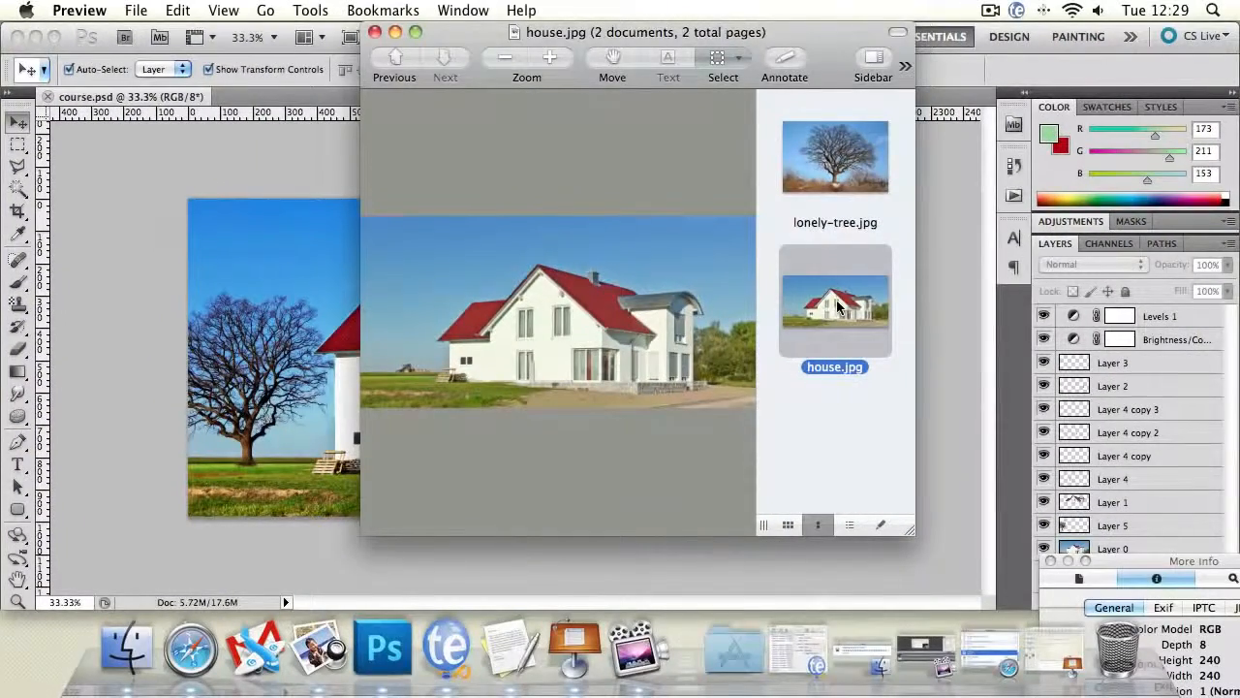
click(384, 647)
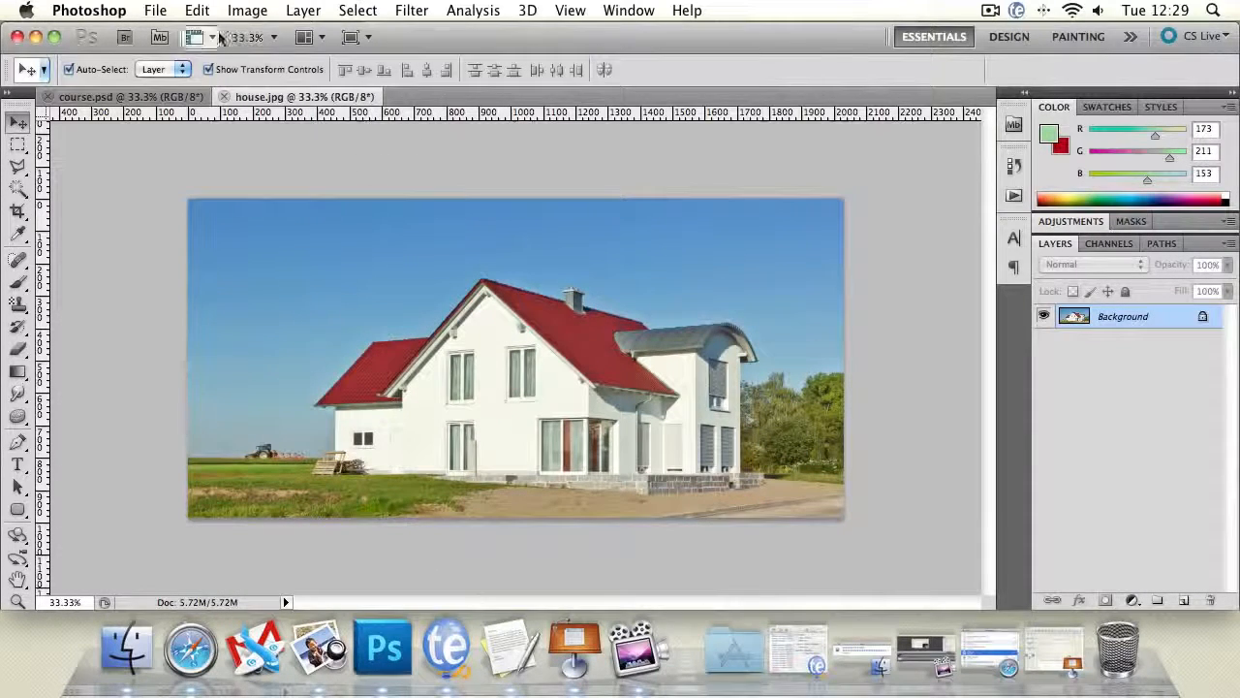
- Extend the house.jpg canvas upward by 1000 pixels, using a relative size anchored at the bottom centre
click(247, 9)
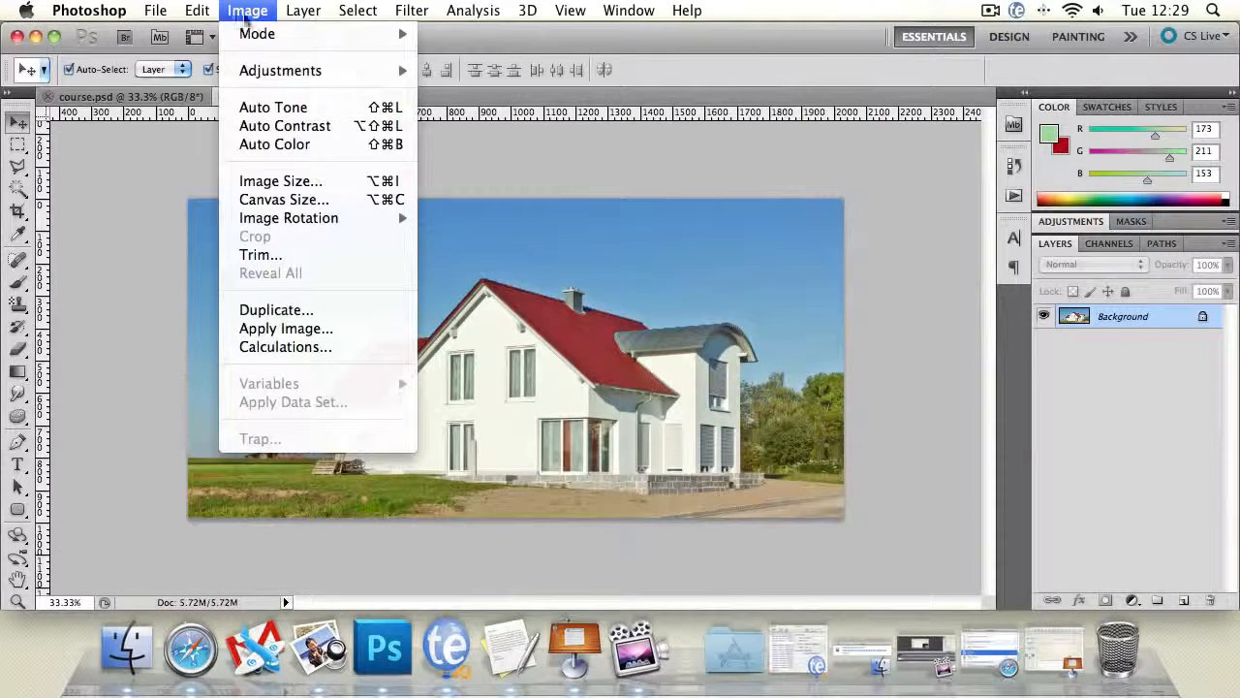
click(295, 197)
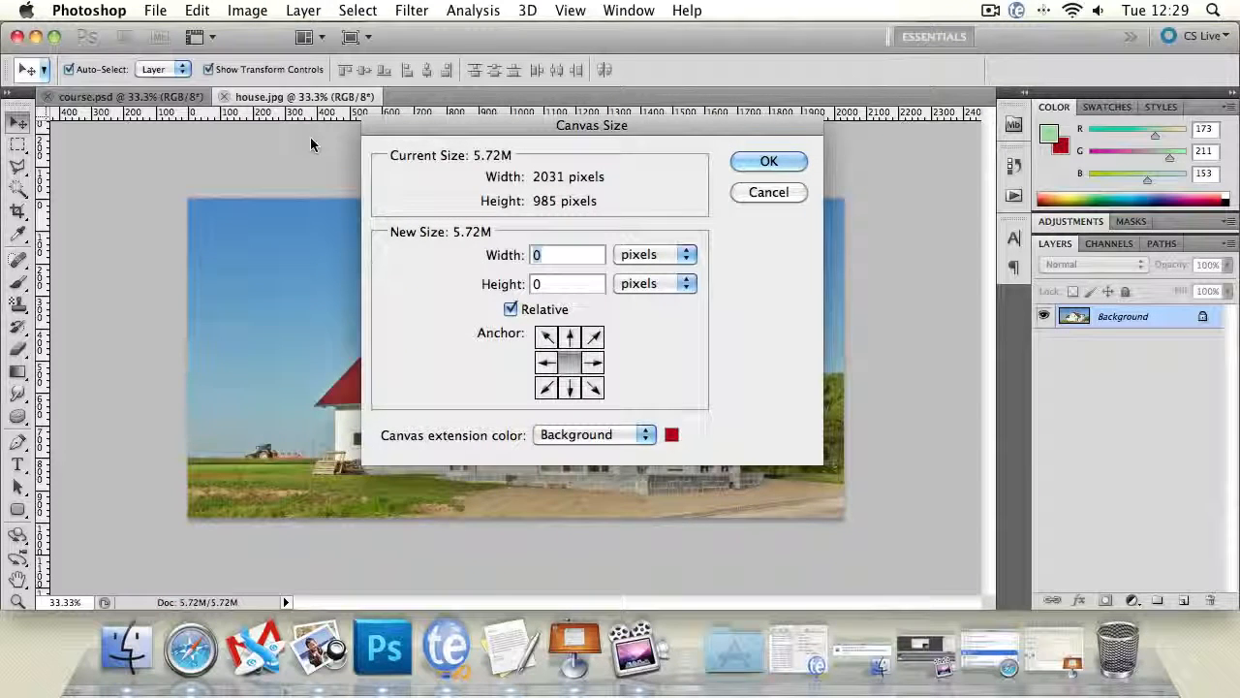
click(562, 284)
click(571, 386)
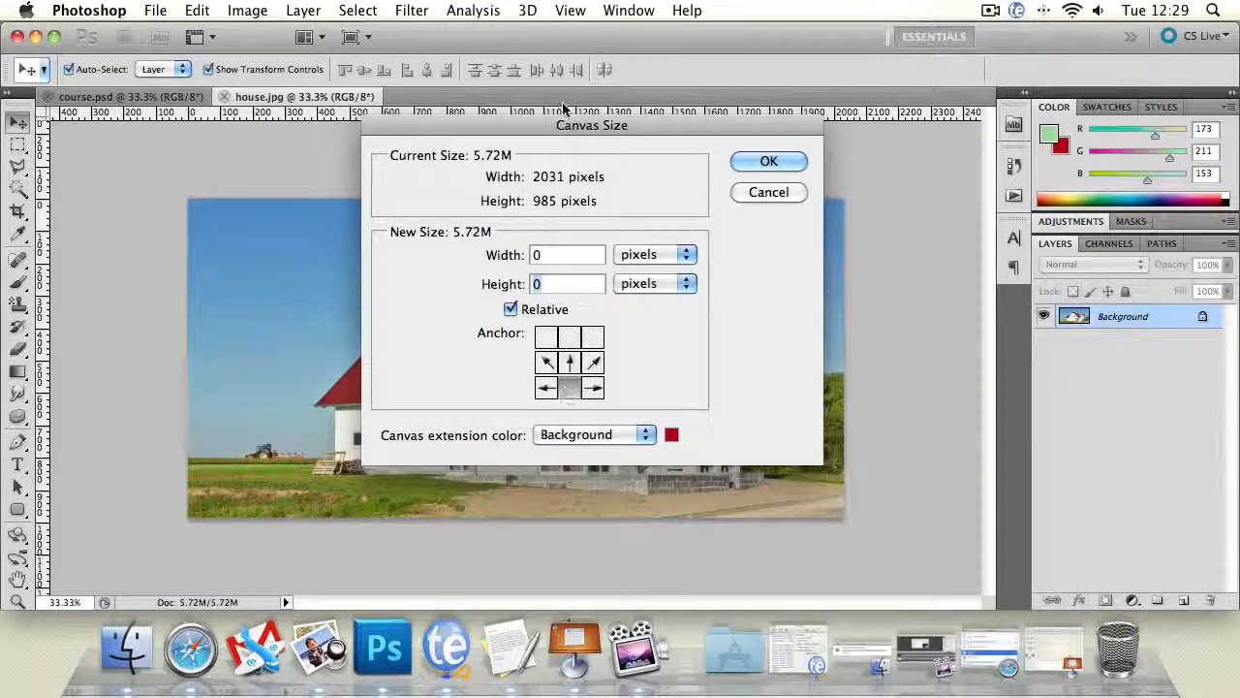
click(565, 254)
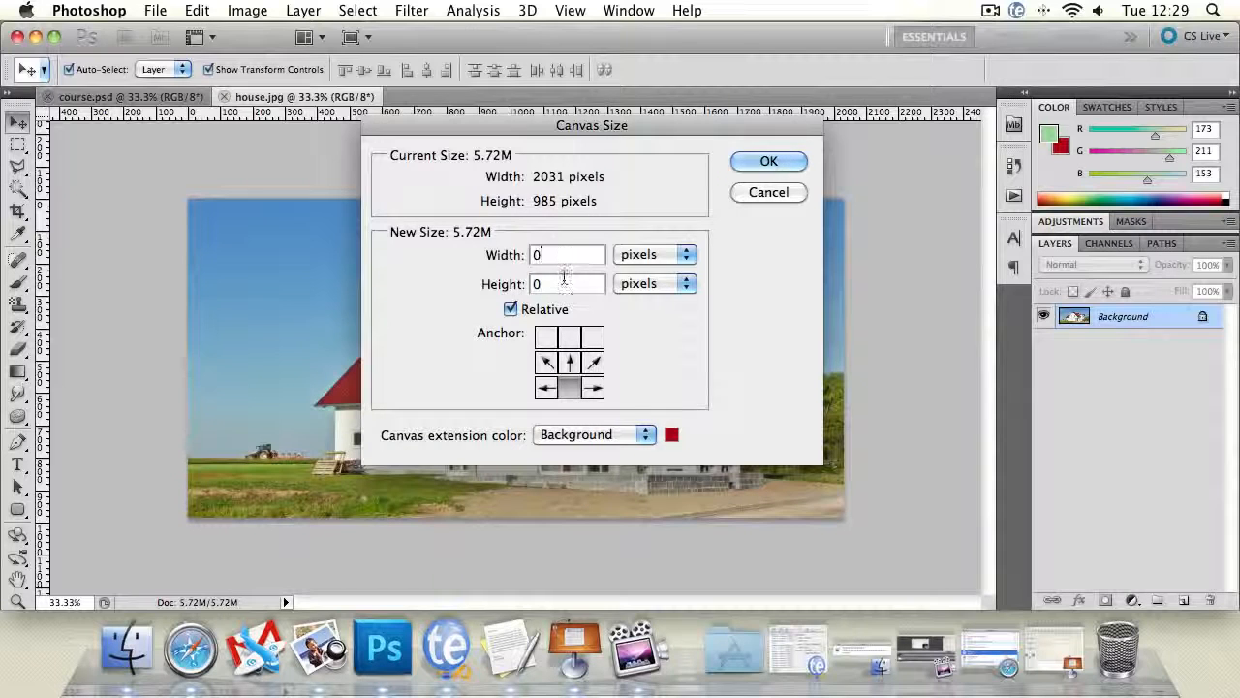
drag(564, 283, 511, 281)
text(100)
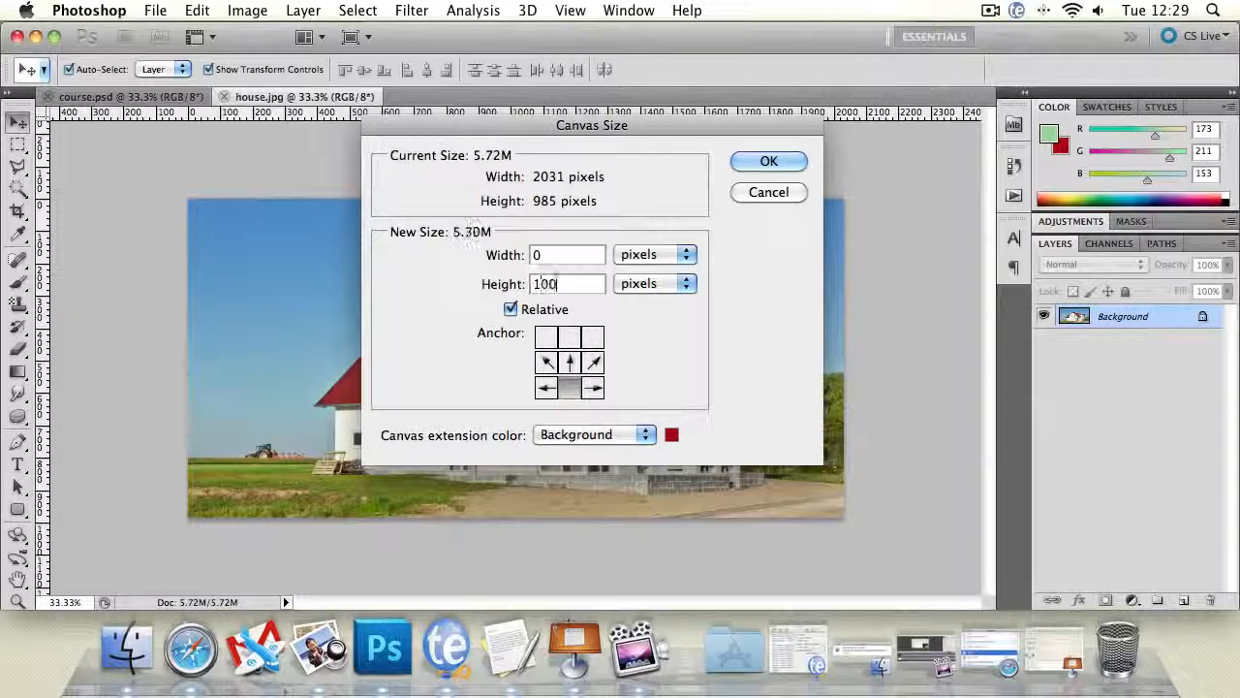
text(0)
click(769, 161)
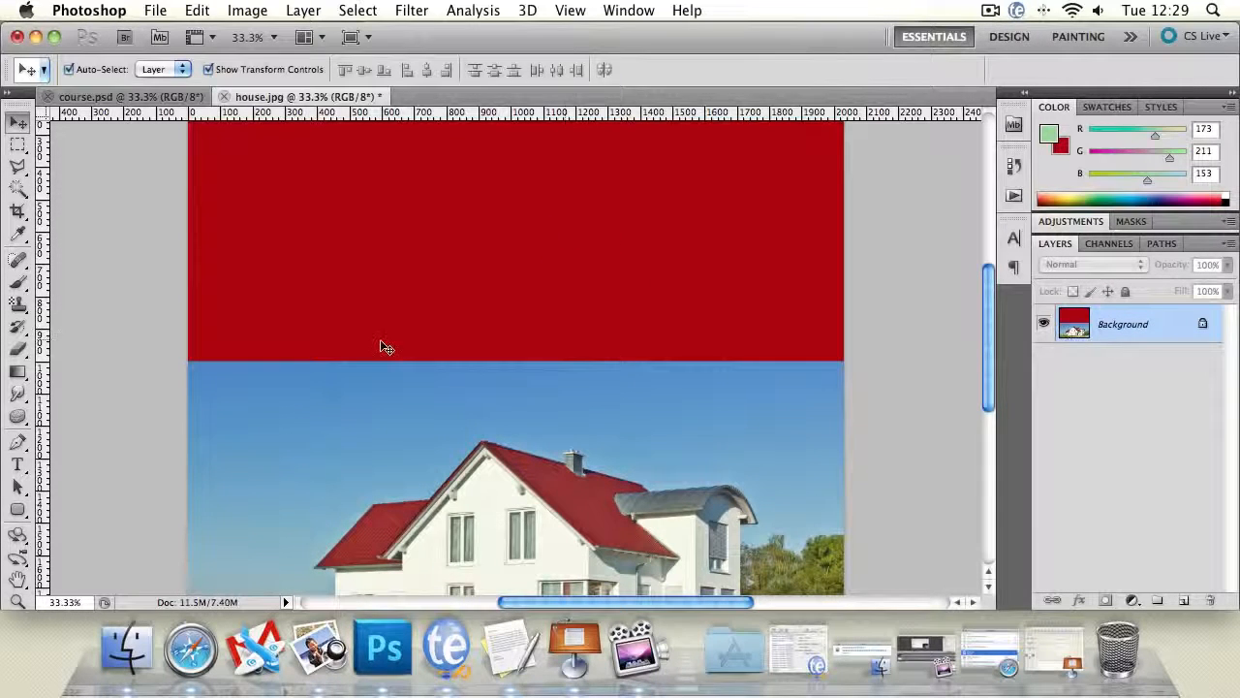
- Convert the locked background into a regular layer and clear the red canvas extension above the photo using the Magic Wand
double_click(1119, 323)
key(Return)
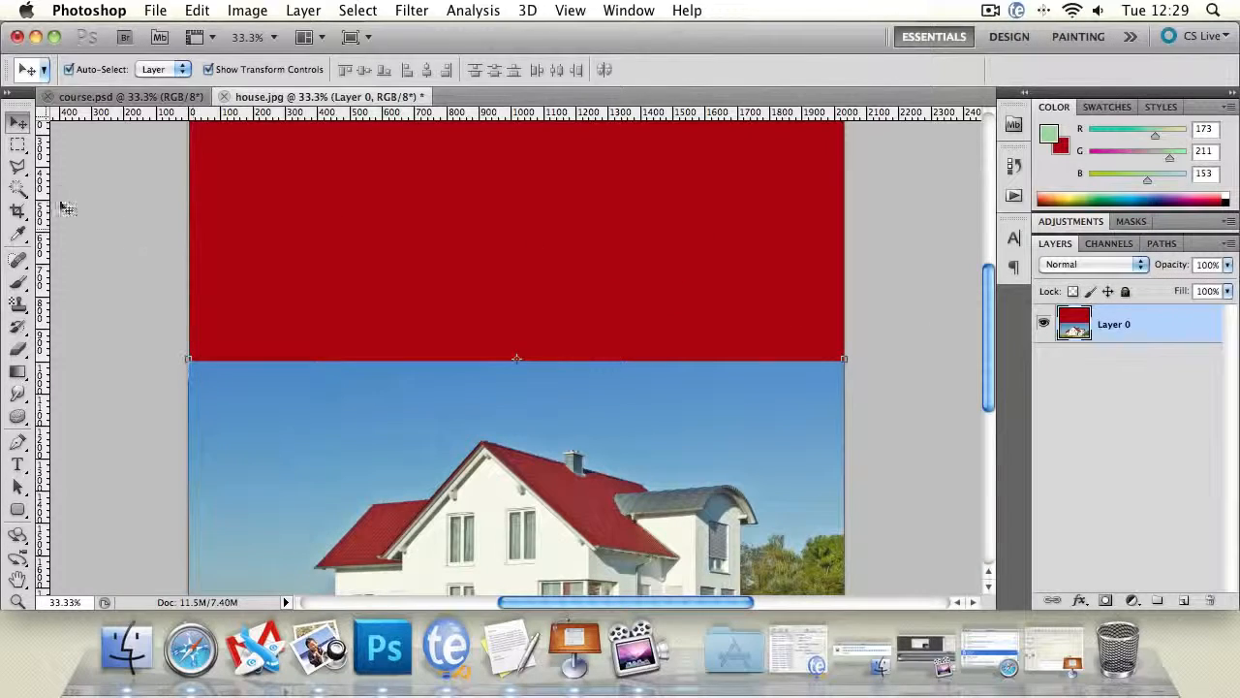
click(19, 188)
click(326, 202)
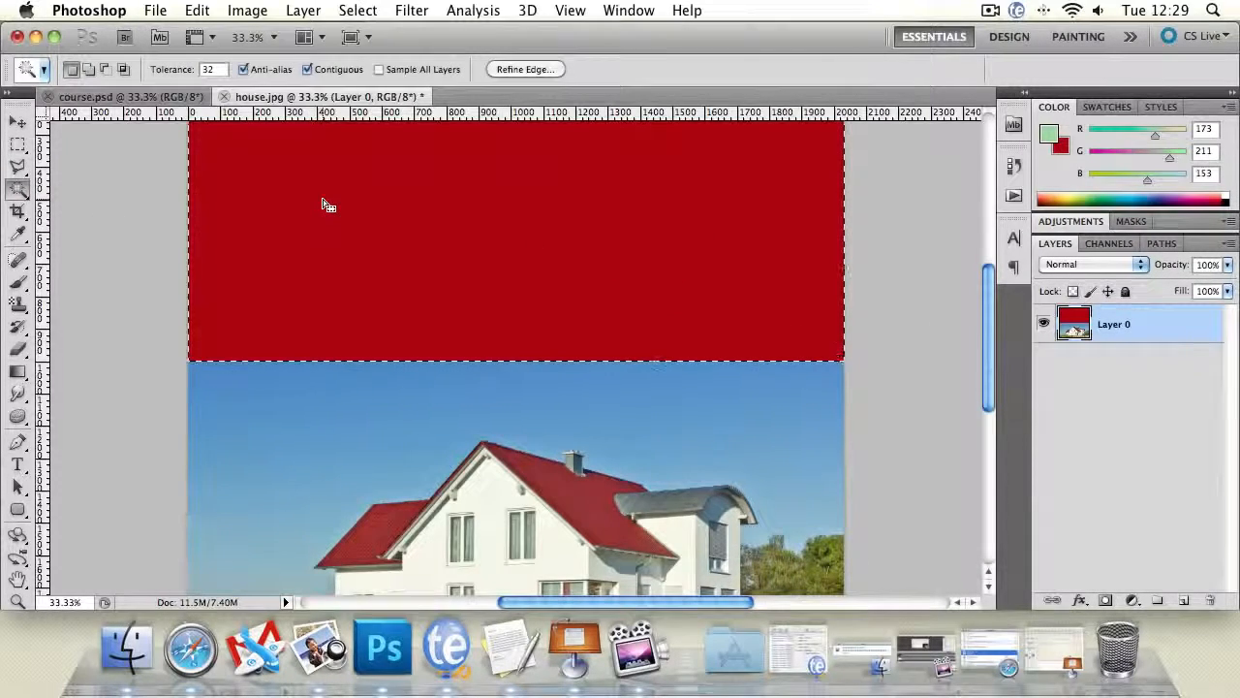
key(Delete)
key(super+d)
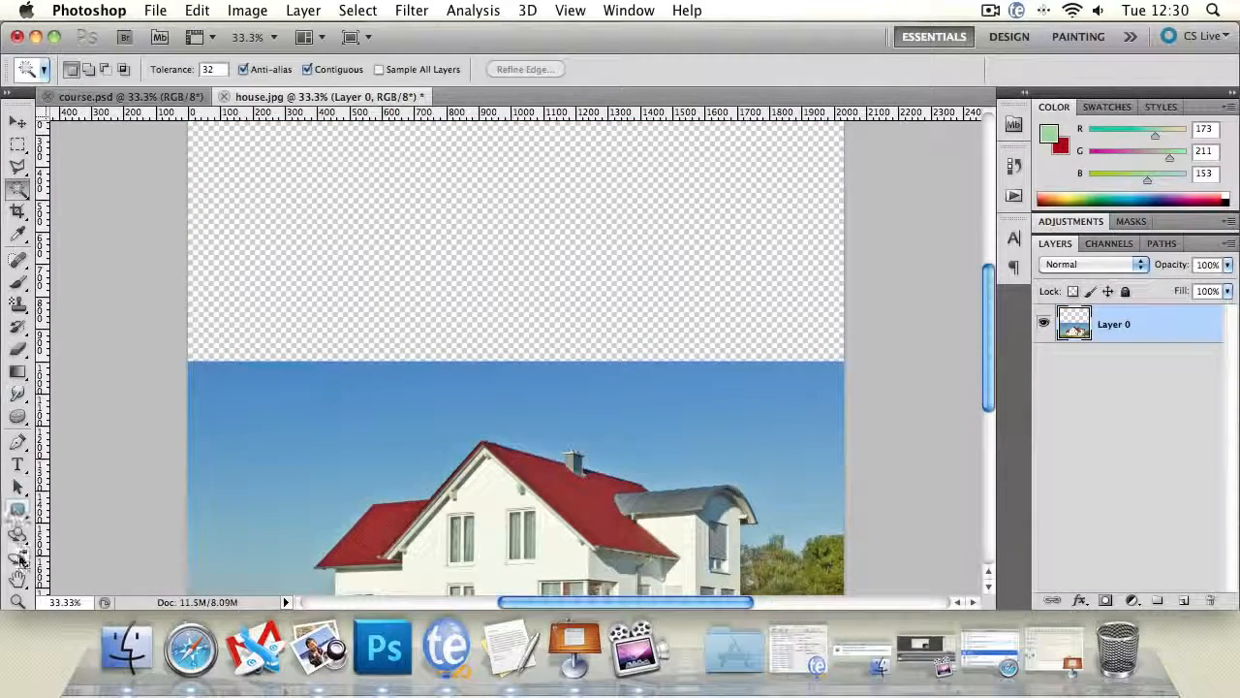
- Bring the whole house into view and arrange the tools in two columns
click(18, 580)
drag(283, 492, 271, 290)
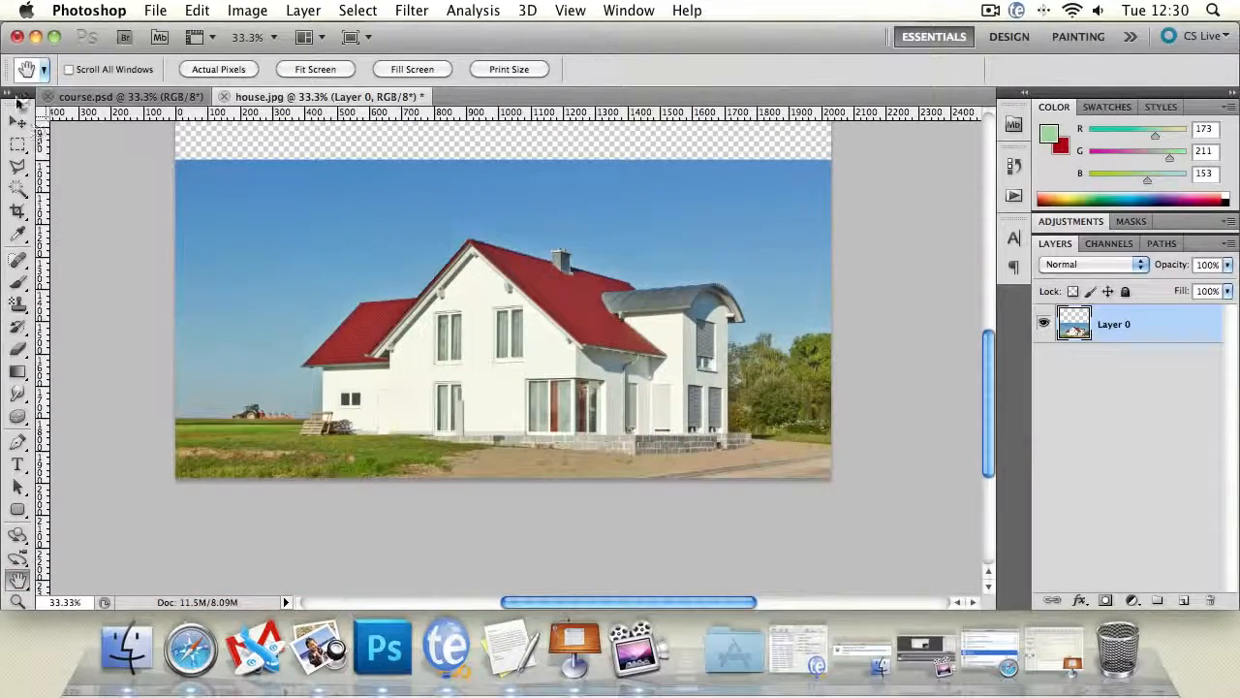
click(17, 97)
drag(240, 307, 227, 362)
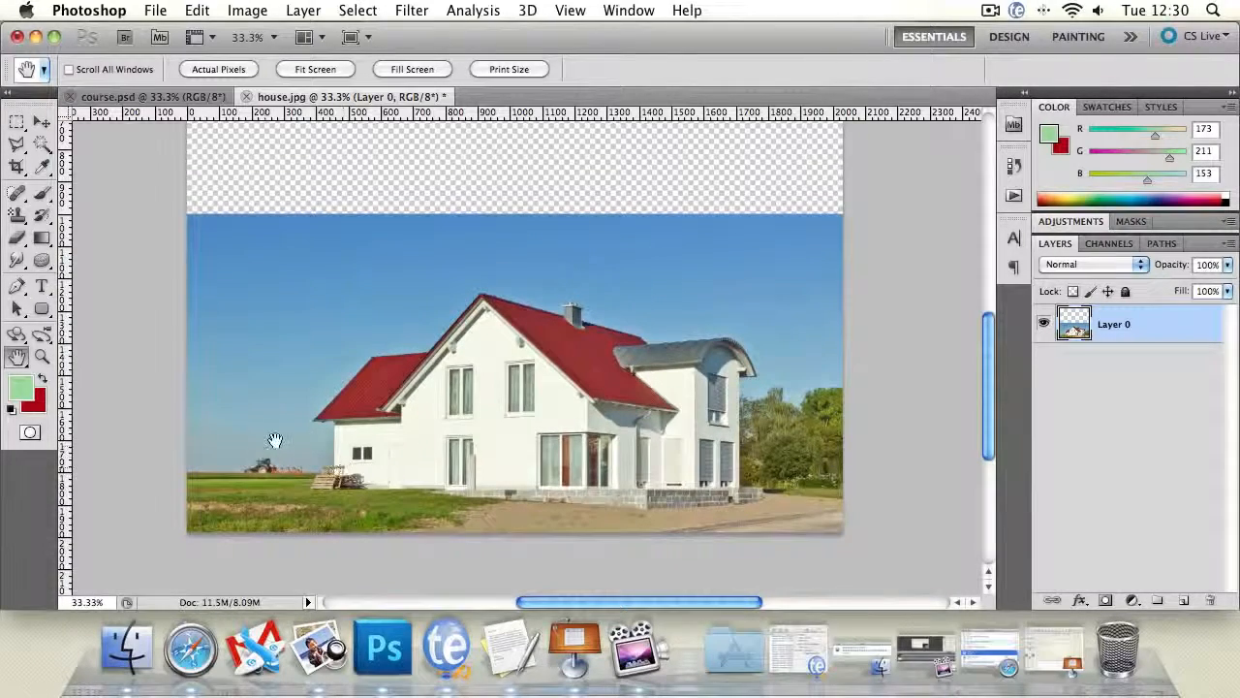
- Examine the house's left wall at 200% and compare it with the finished house in course.psd
click(45, 358)
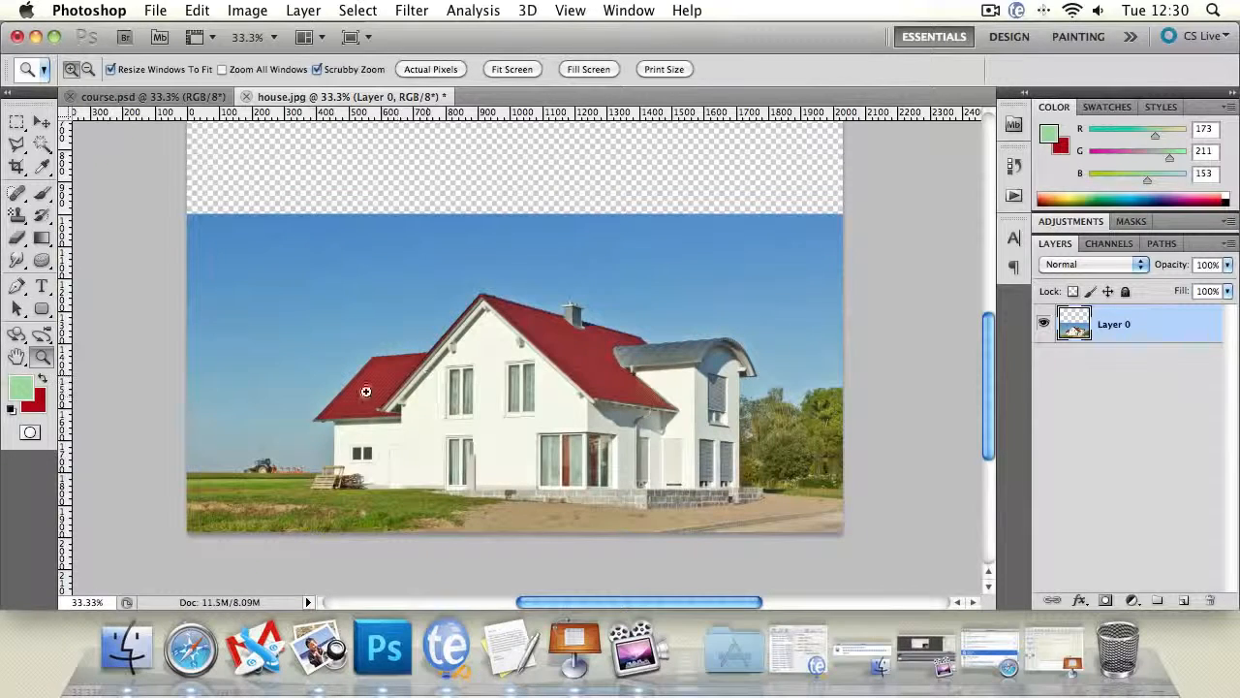
click(16, 147)
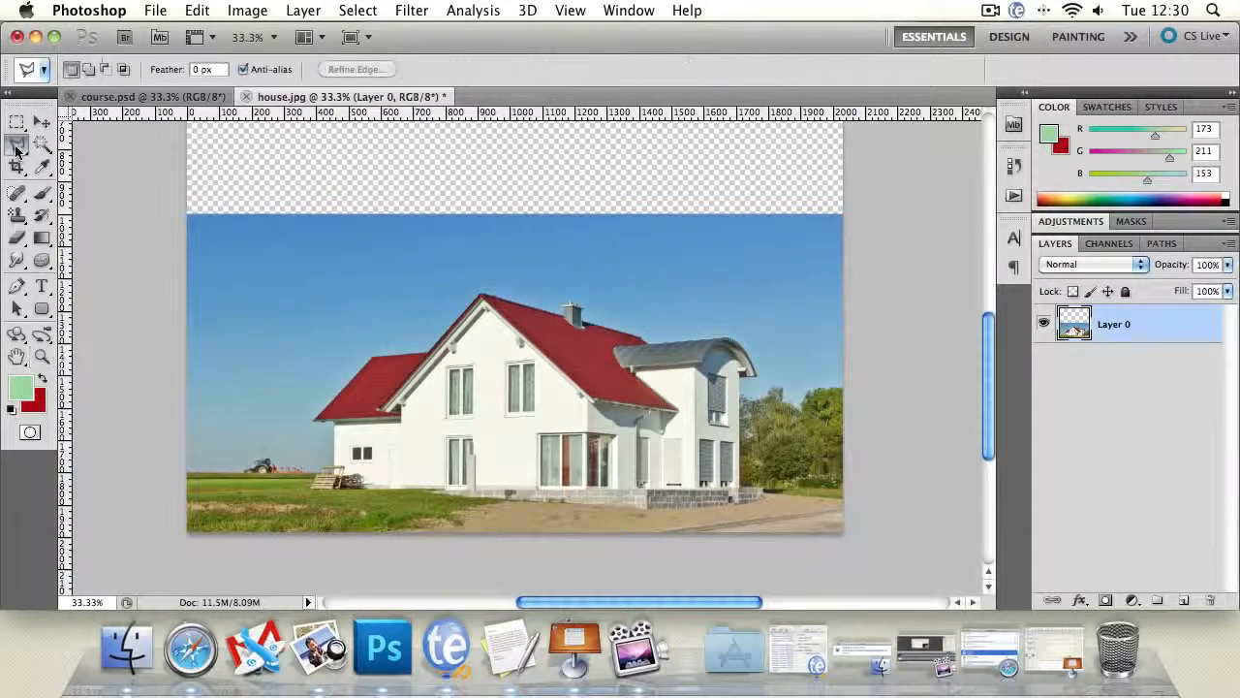
click(41, 357)
click(321, 437)
click(313, 442)
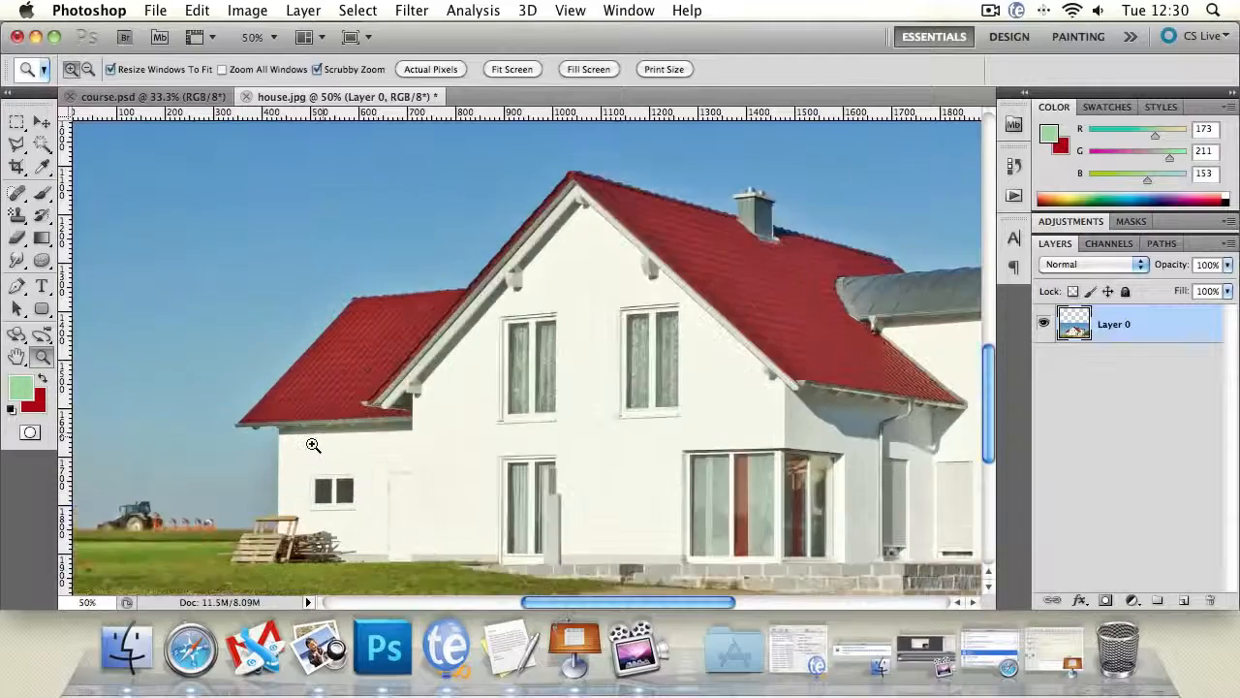
click(255, 453)
click(255, 452)
click(150, 96)
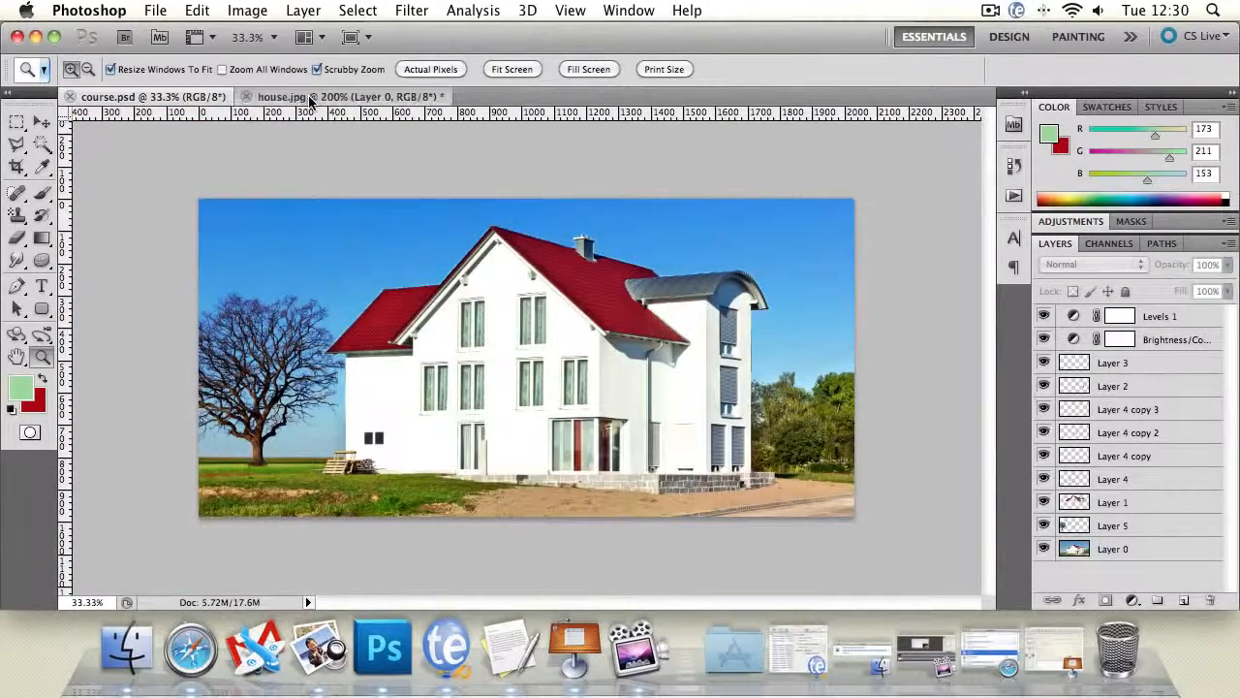
click(320, 96)
- Start a Polygonal Lasso outline with 0 px feather up the house's left wall, around the eave and up the side roof's edge
click(16, 357)
drag(210, 433, 251, 257)
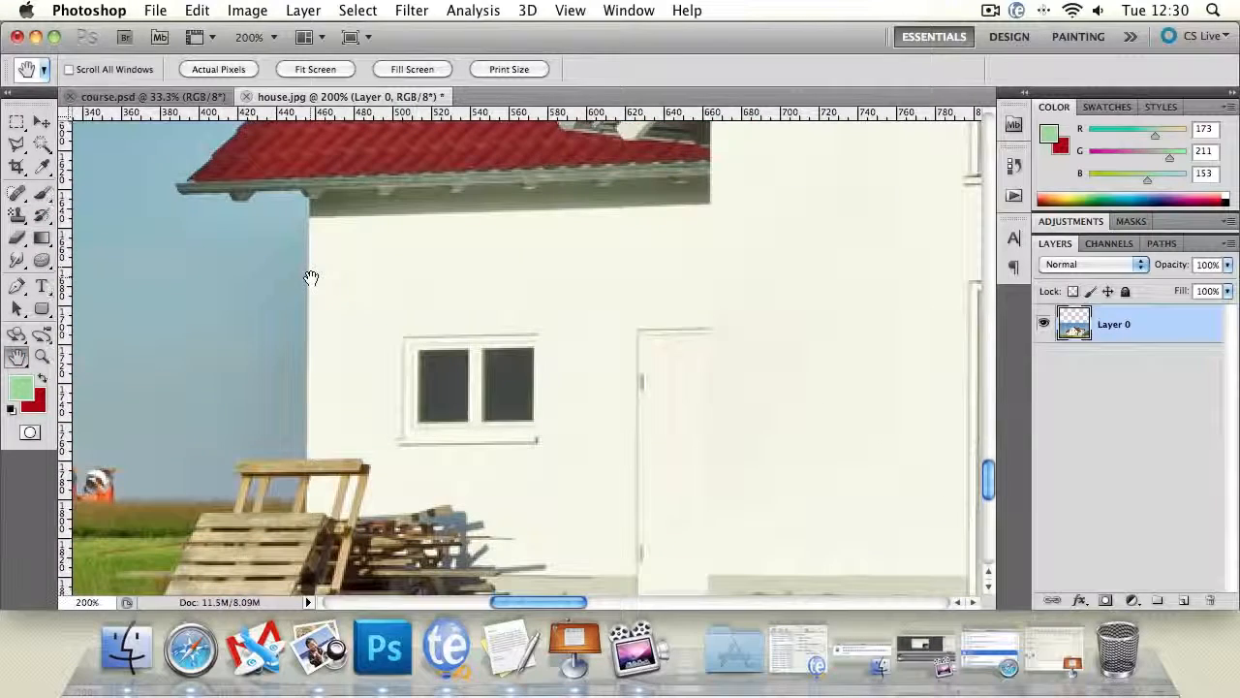
click(17, 143)
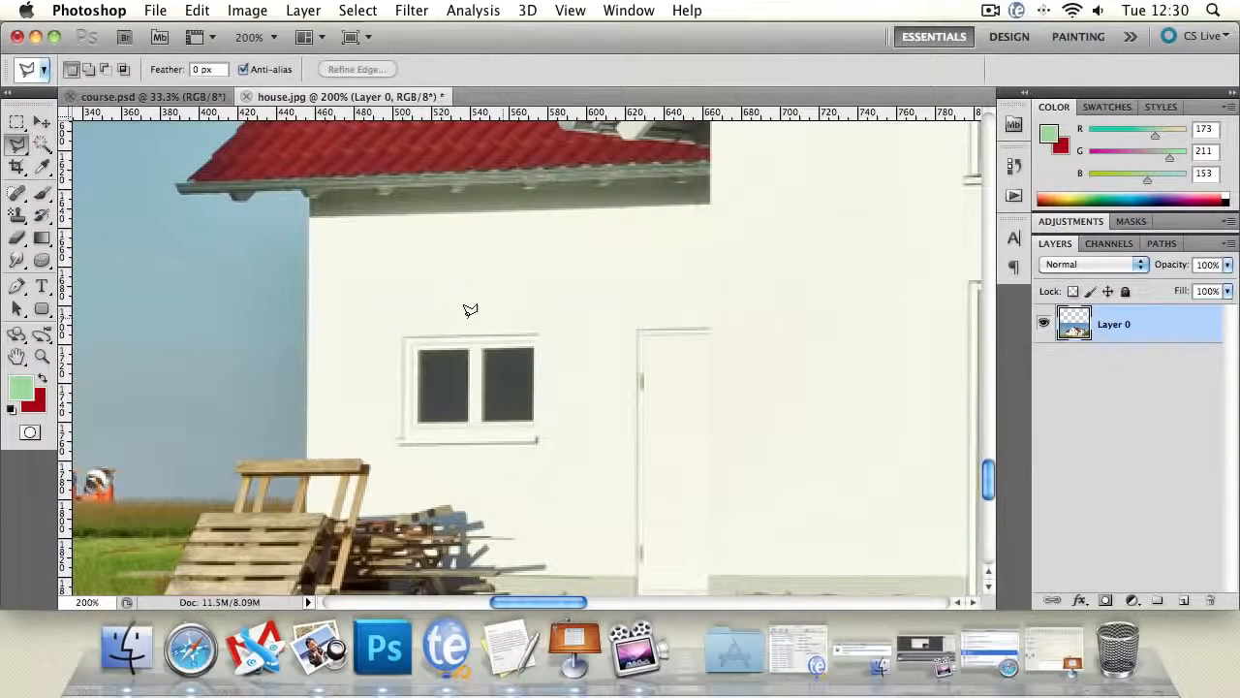
click(309, 319)
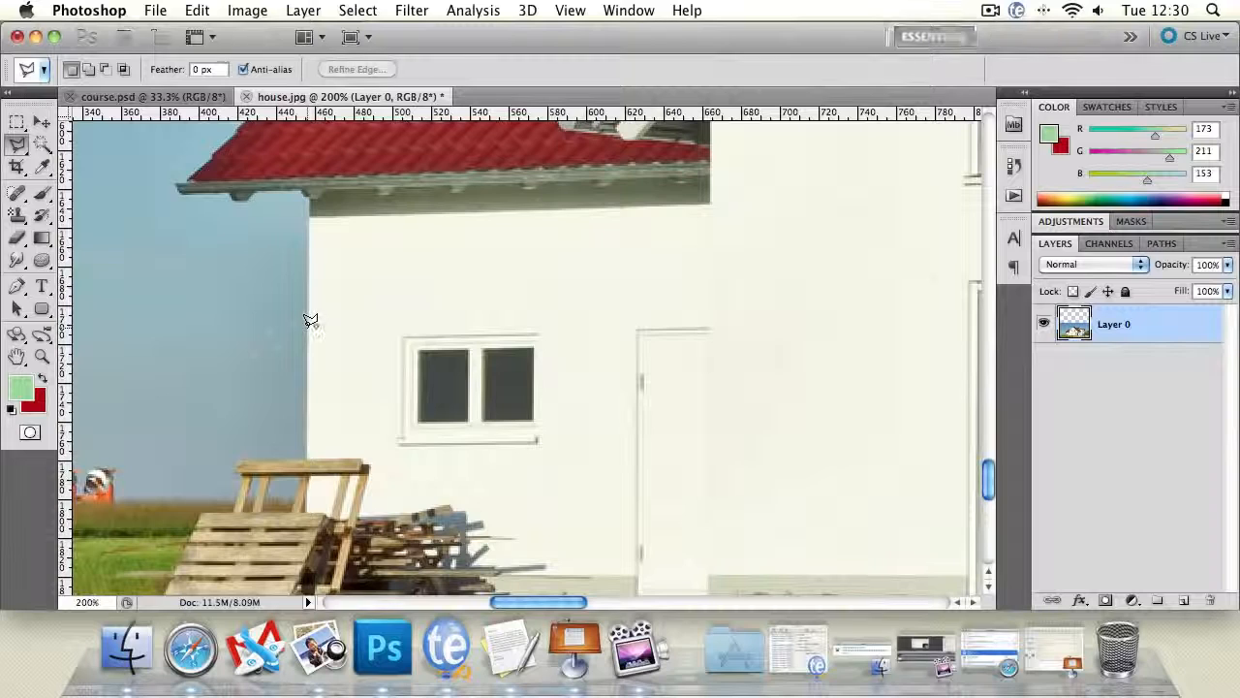
click(309, 201)
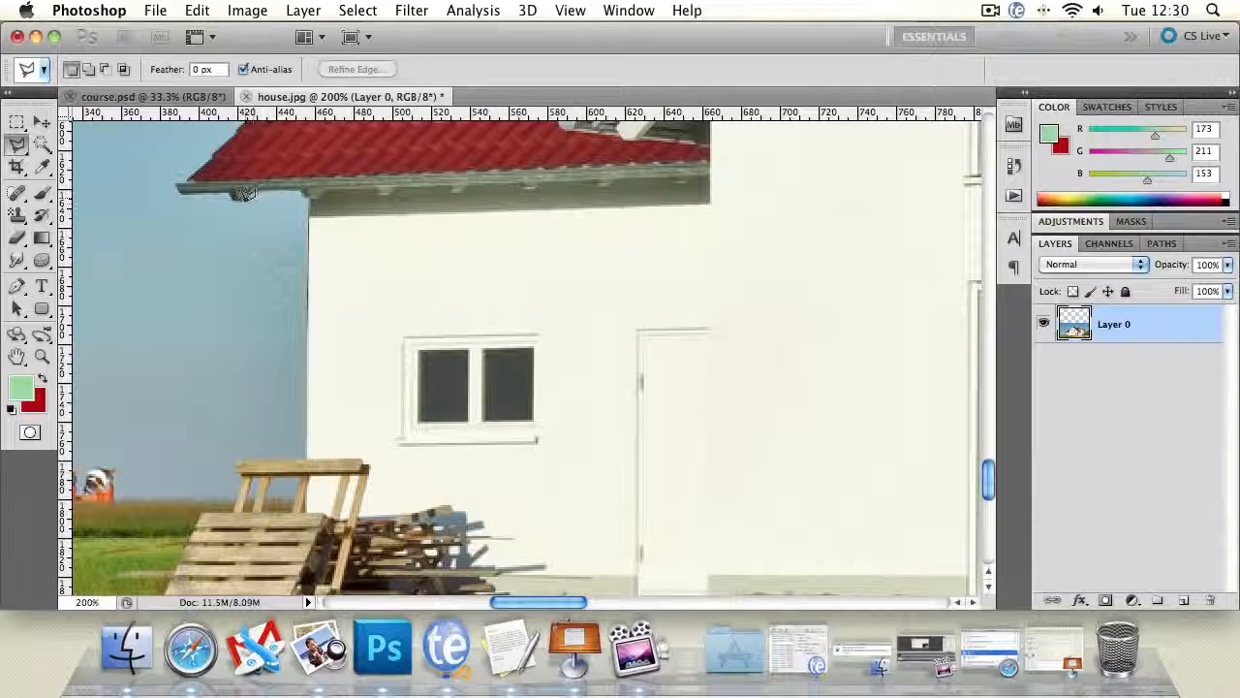
click(187, 175)
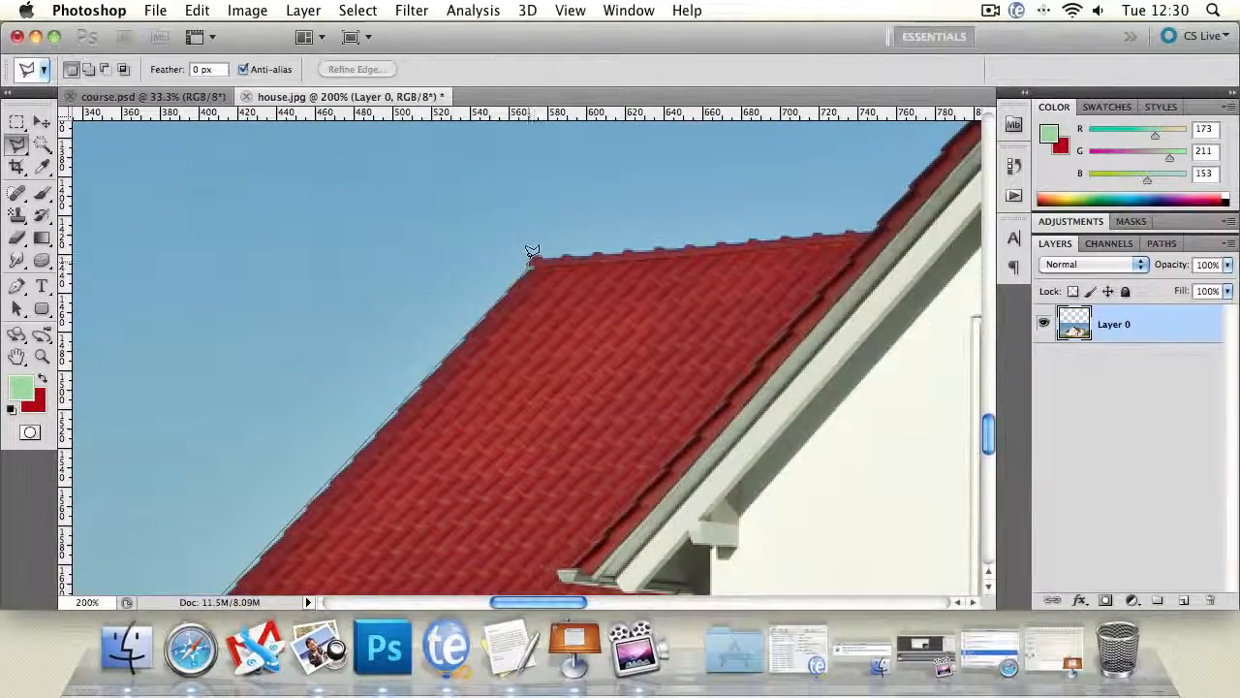
click(532, 259)
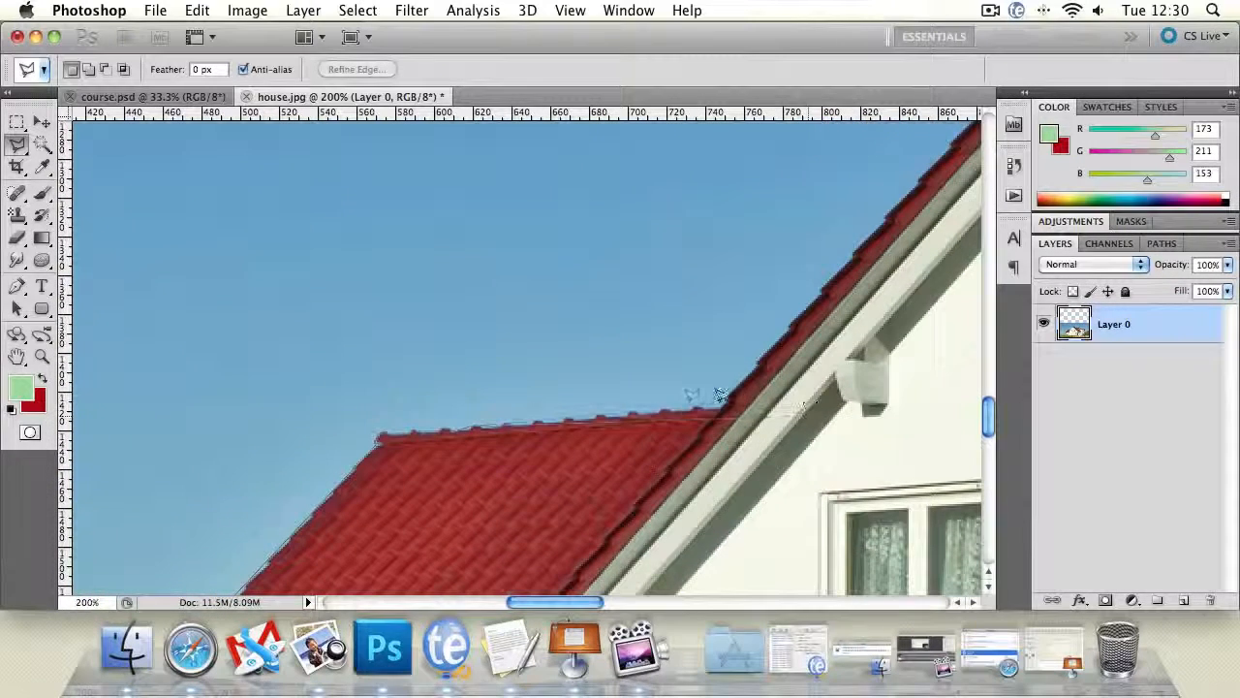
- Continue the Polygonal Lasso outline over the gable peak, along the main red roof's ridge and around the chimney
mouse_move(1239, 0)
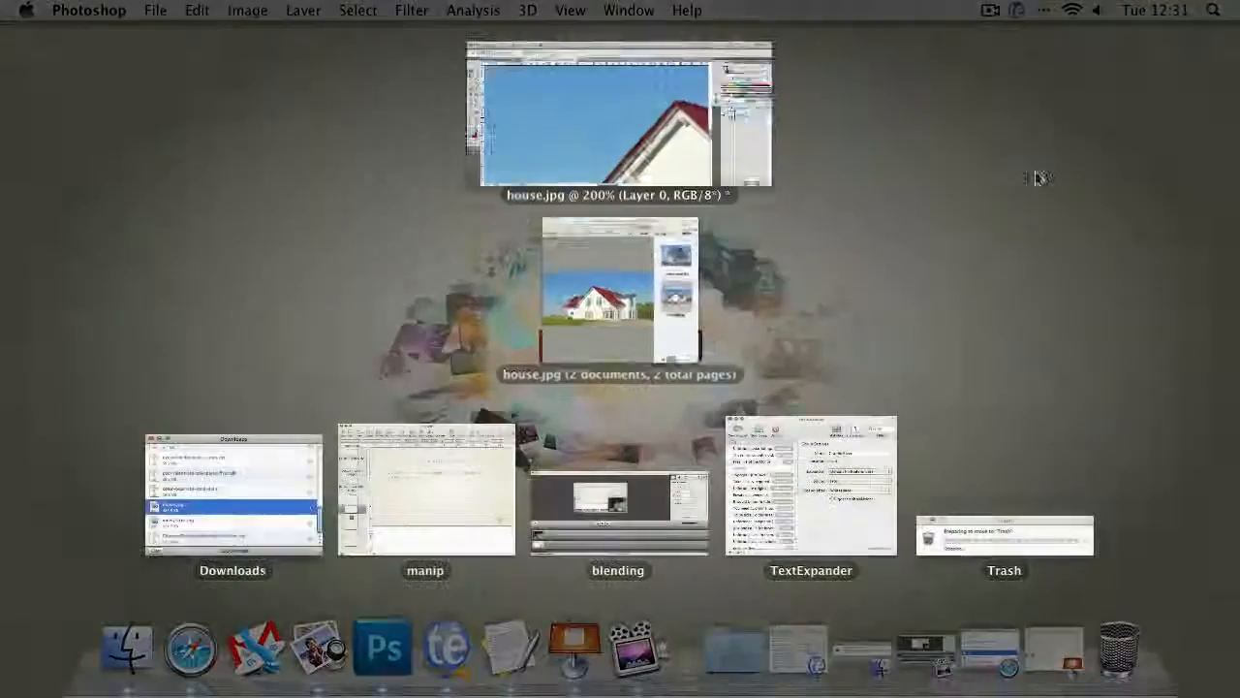
click(604, 156)
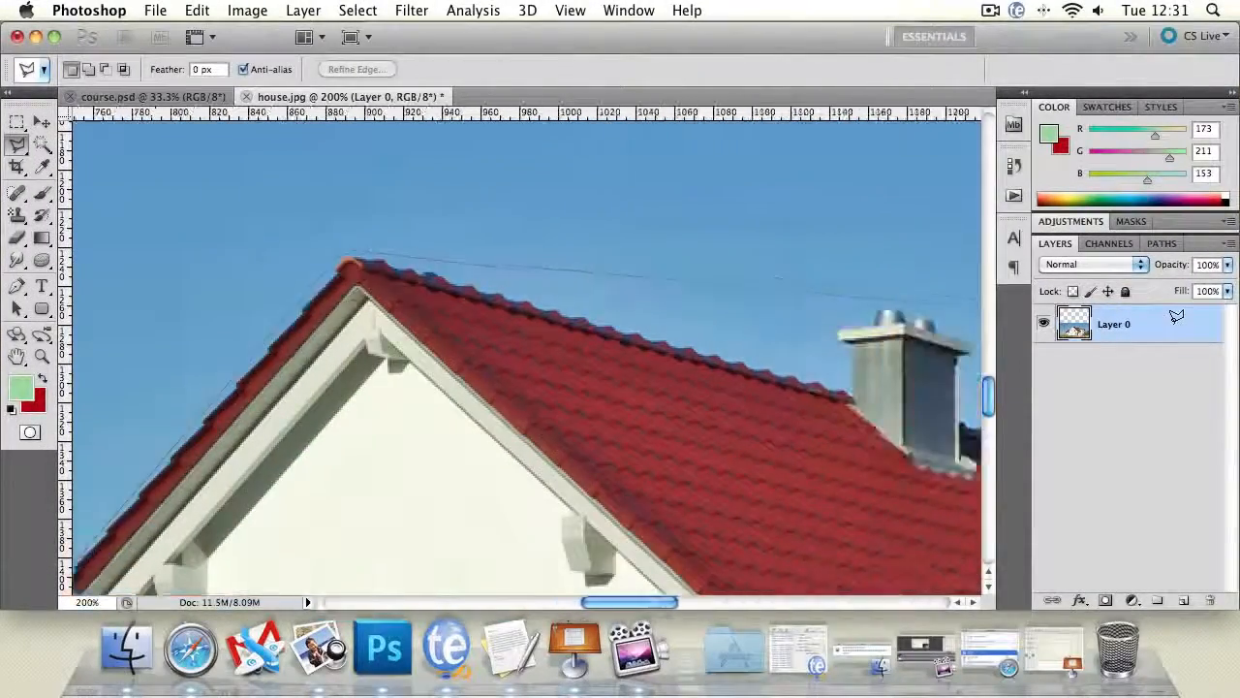
click(696, 386)
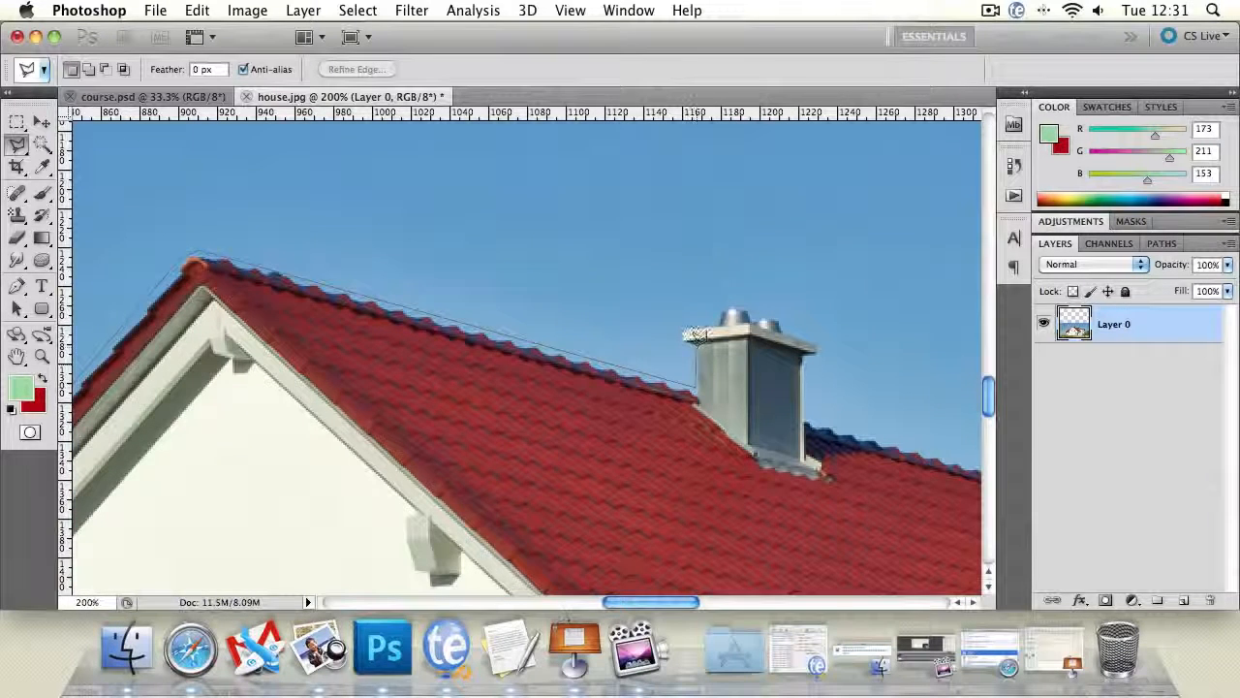
click(684, 341)
click(684, 328)
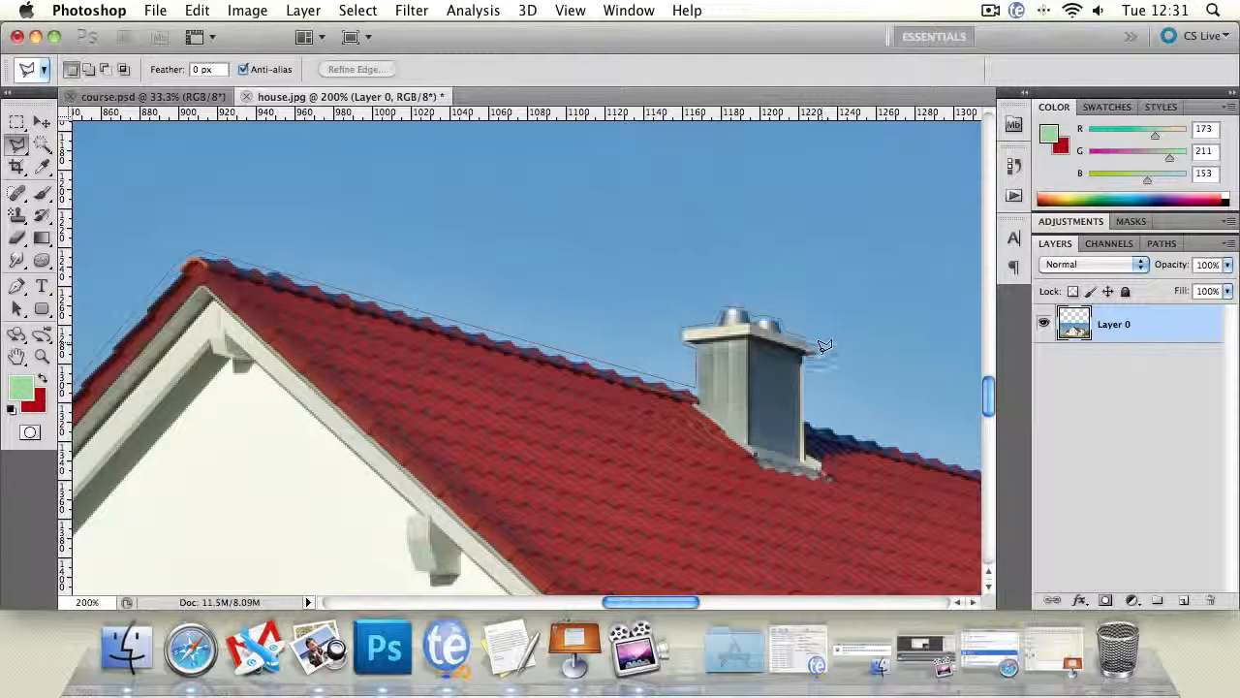
click(804, 424)
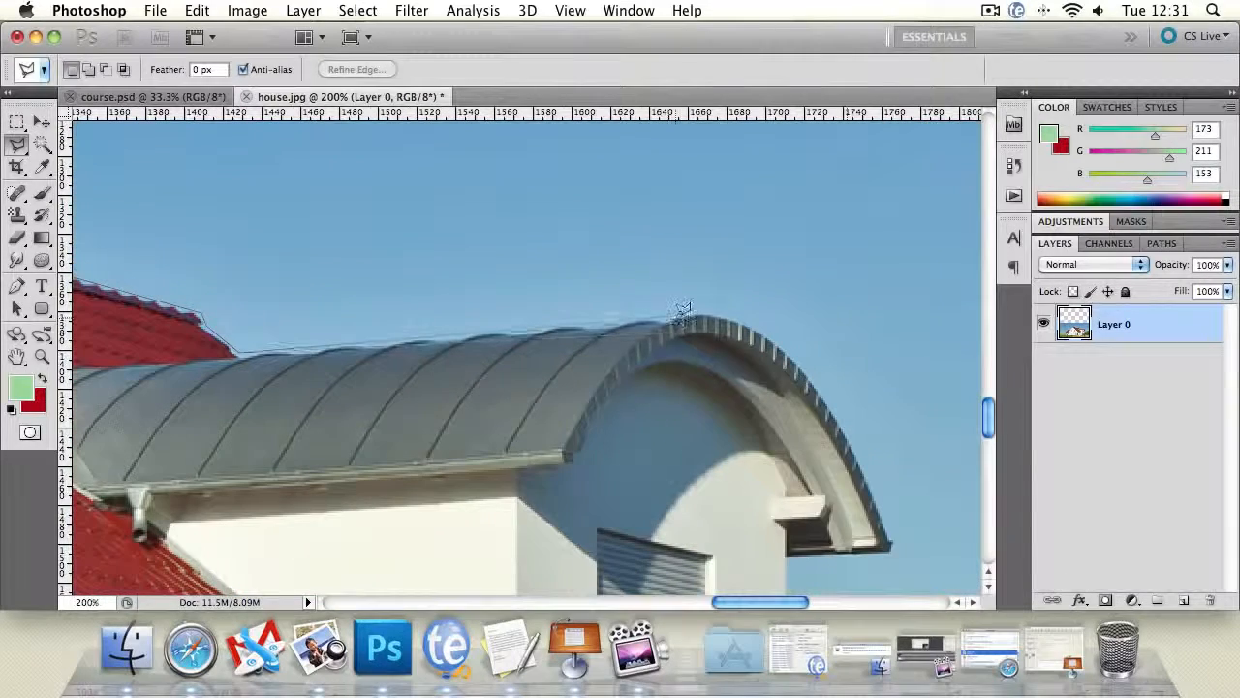
- Extend the lasso outline over the curved grey dormer roof and down to its outer lower corner
click(713, 310)
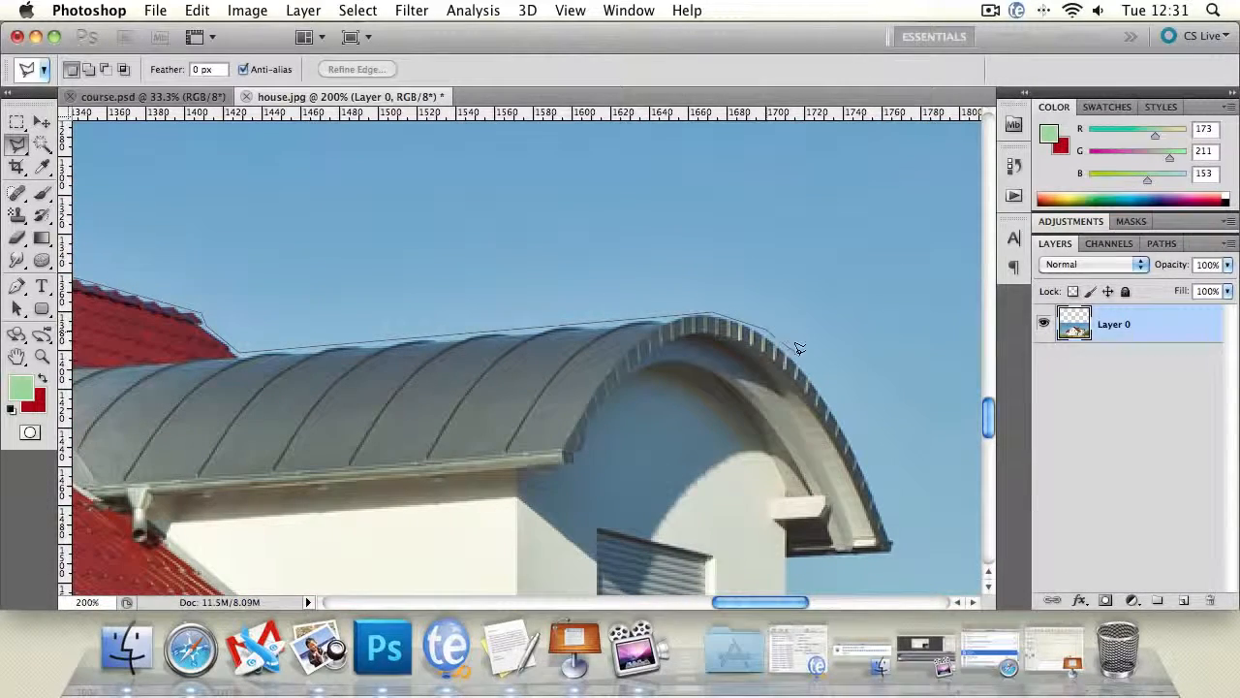
click(845, 407)
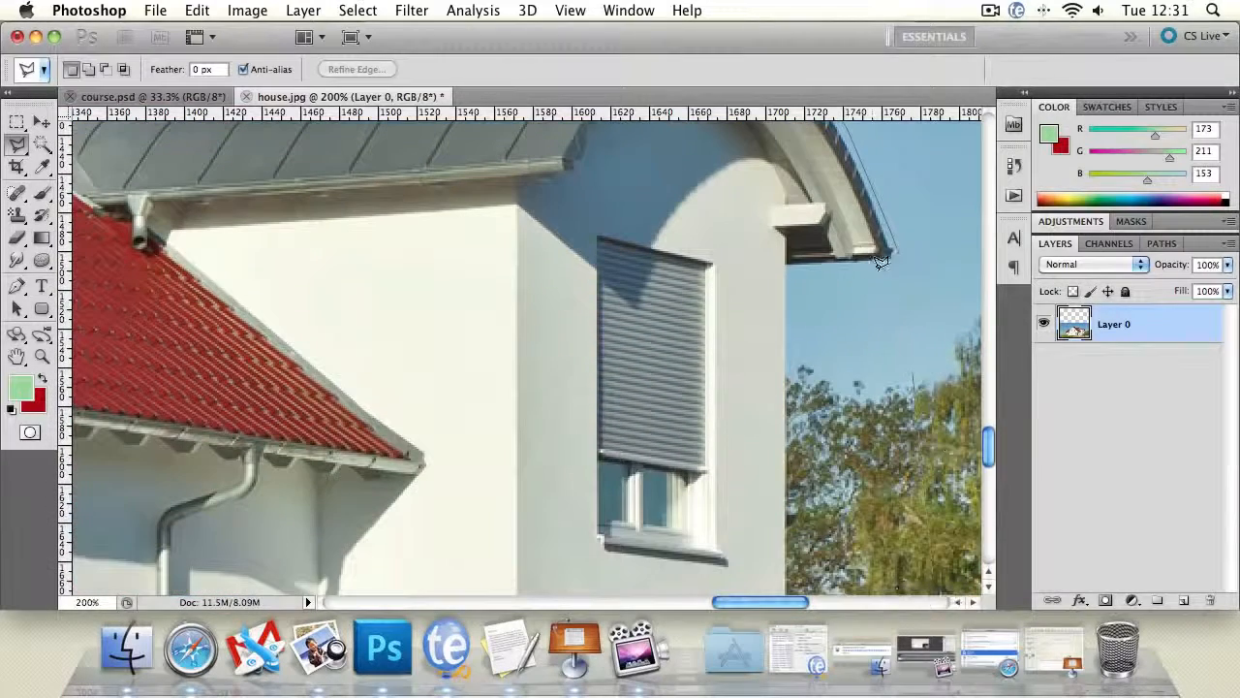
click(889, 260)
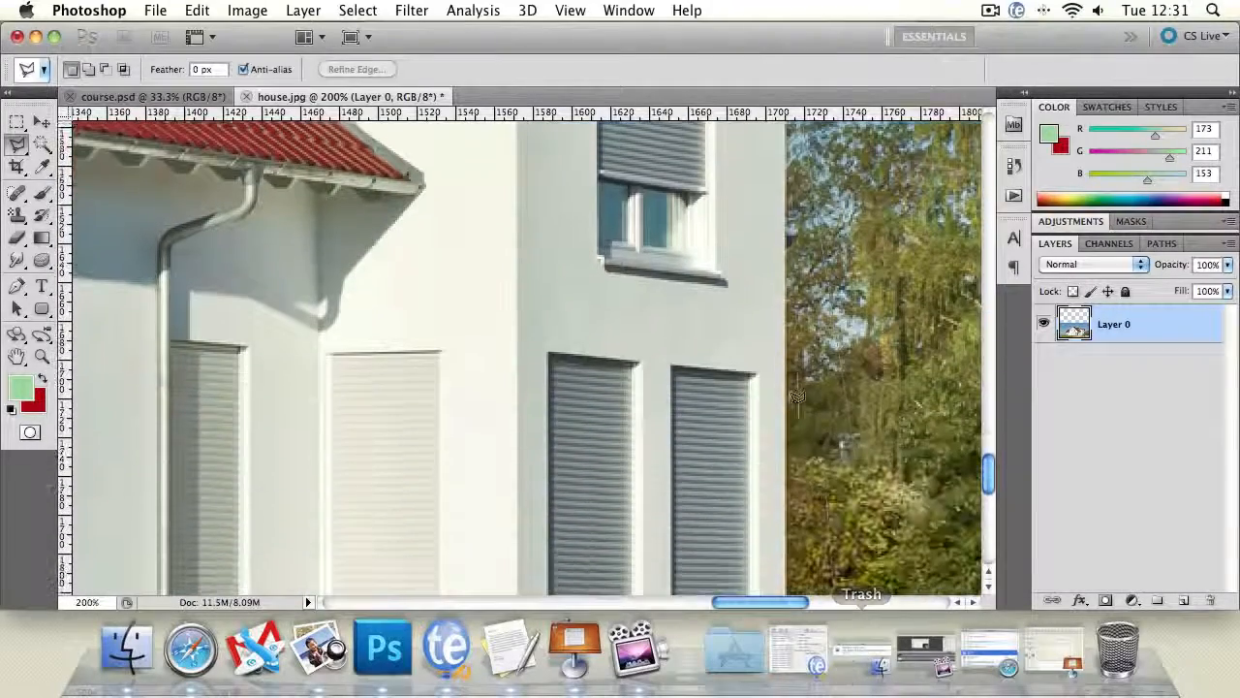
- Run the outline down the house's right wall, back across the facade between the two floors, and close the selection at the left wall
click(785, 355)
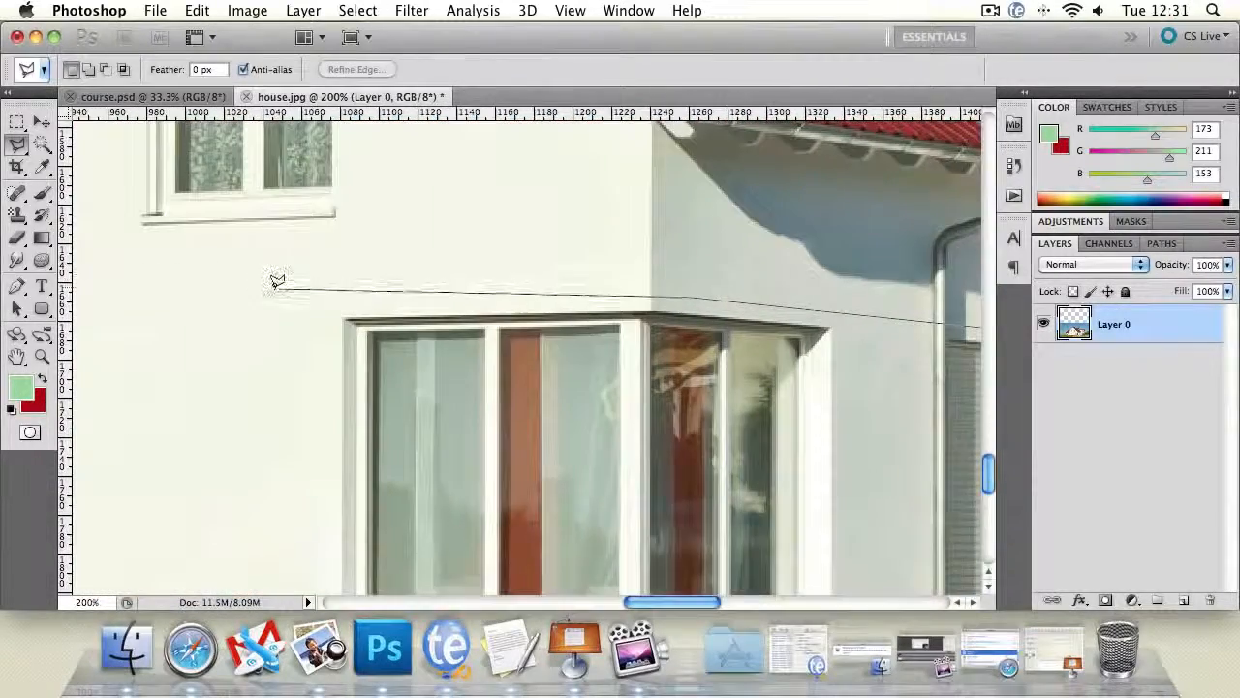
click(273, 279)
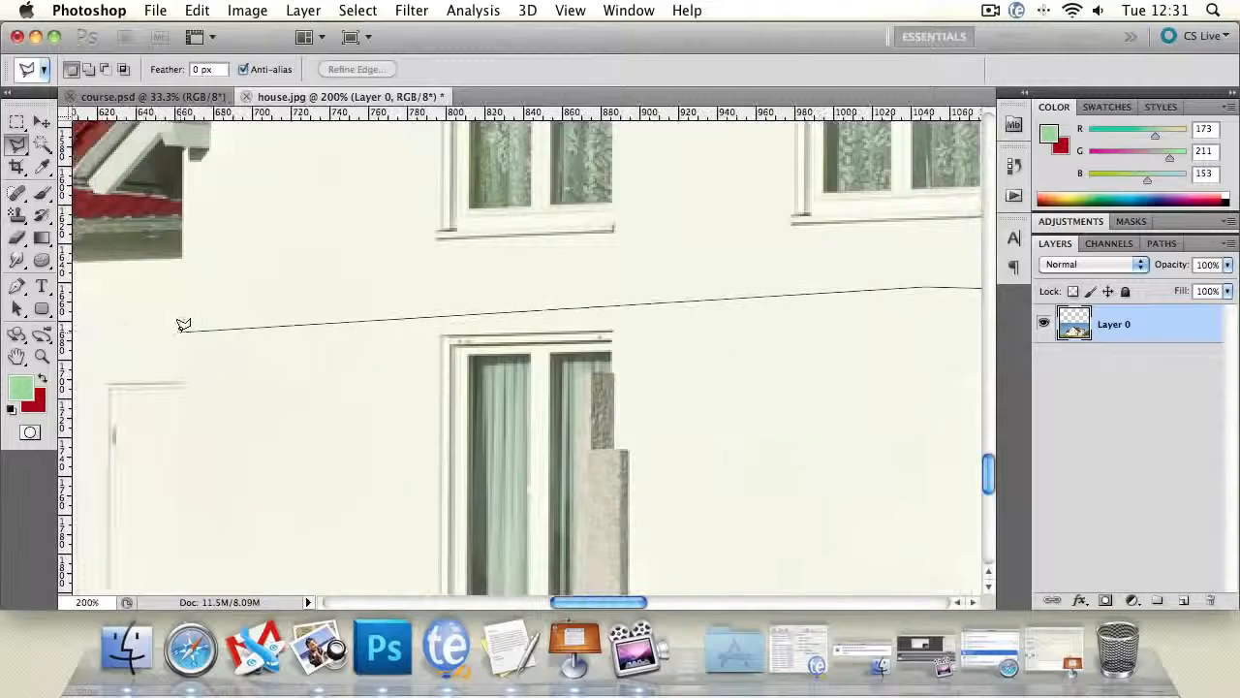
click(182, 331)
click(500, 331)
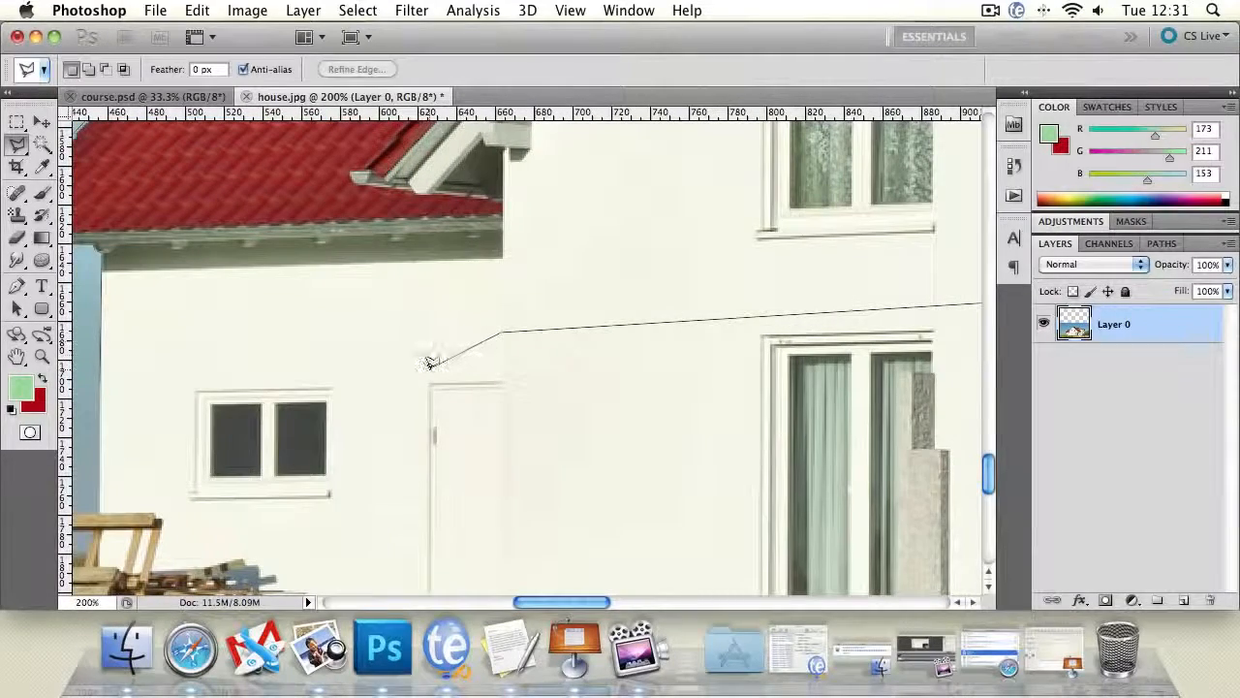
click(426, 368)
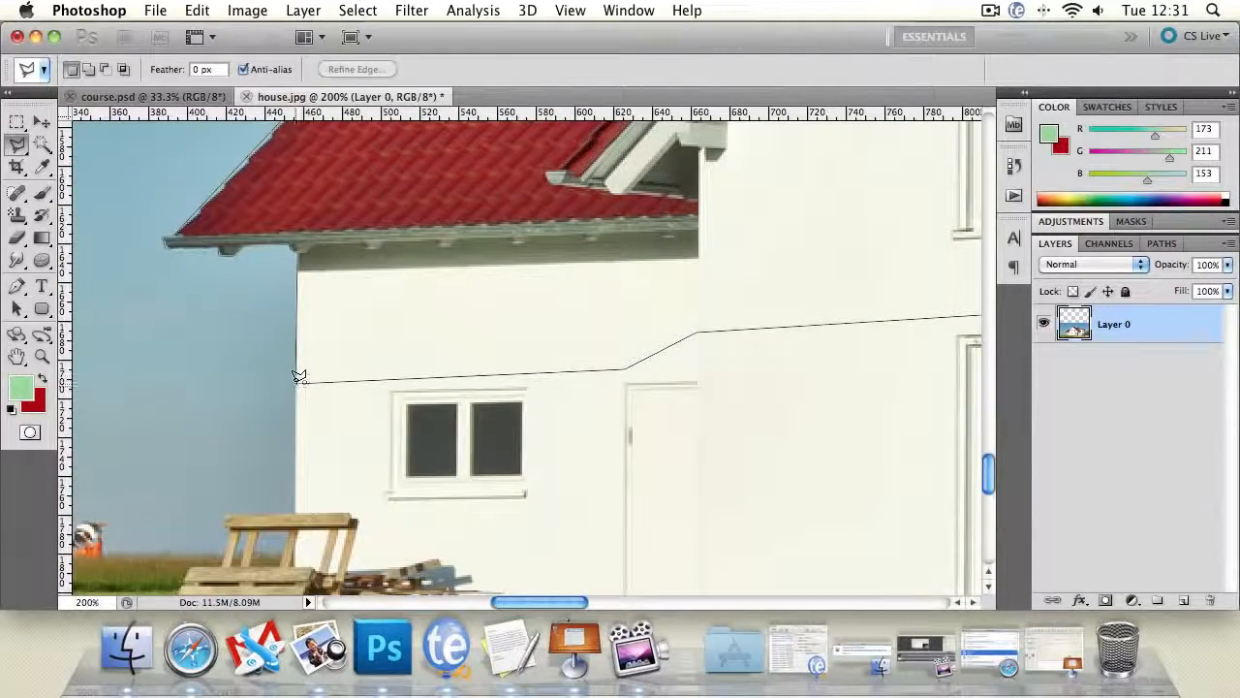
click(316, 376)
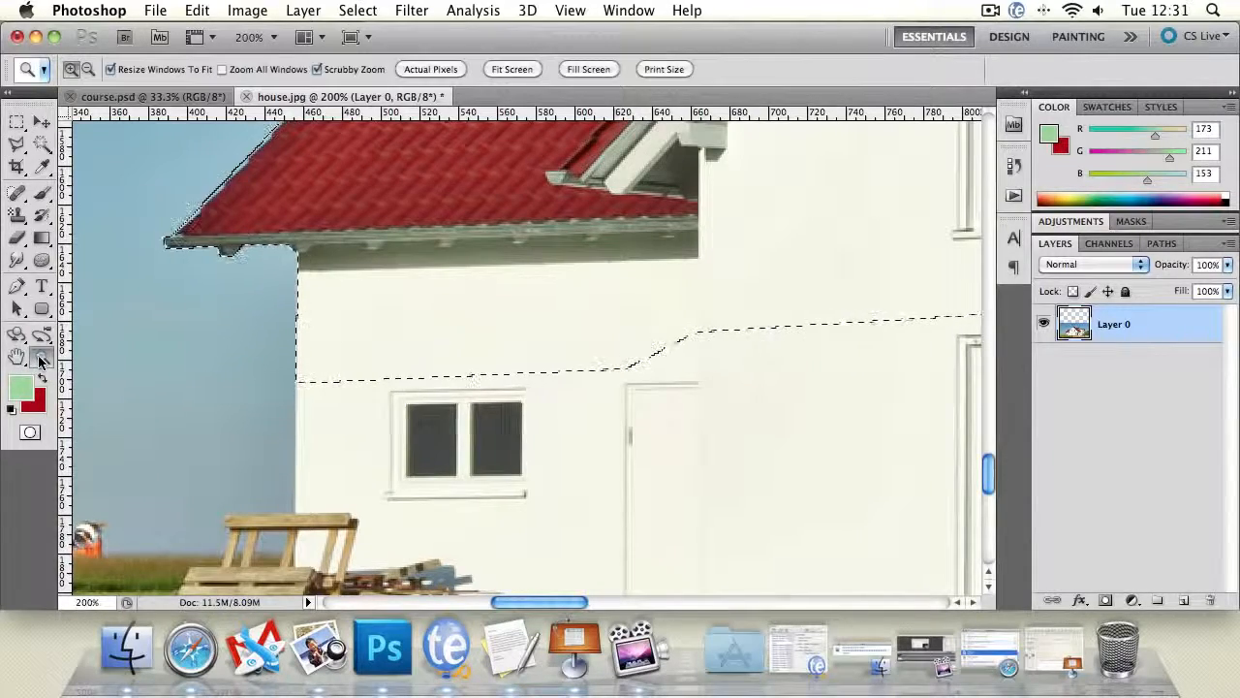
- Copy the selected upper part of the house to a new layer and move it straight up by about one storey
alt+click(522, 370)
alt+click(519, 368)
alt+click(614, 358)
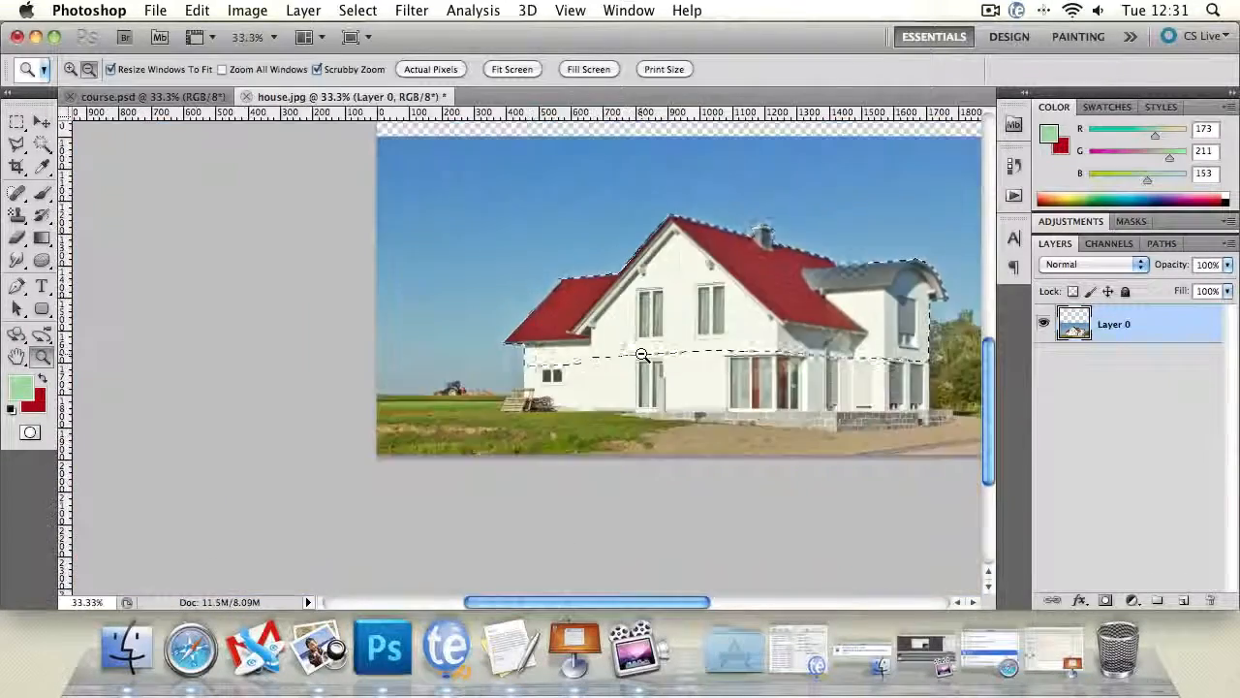
click(17, 357)
drag(757, 302, 623, 321)
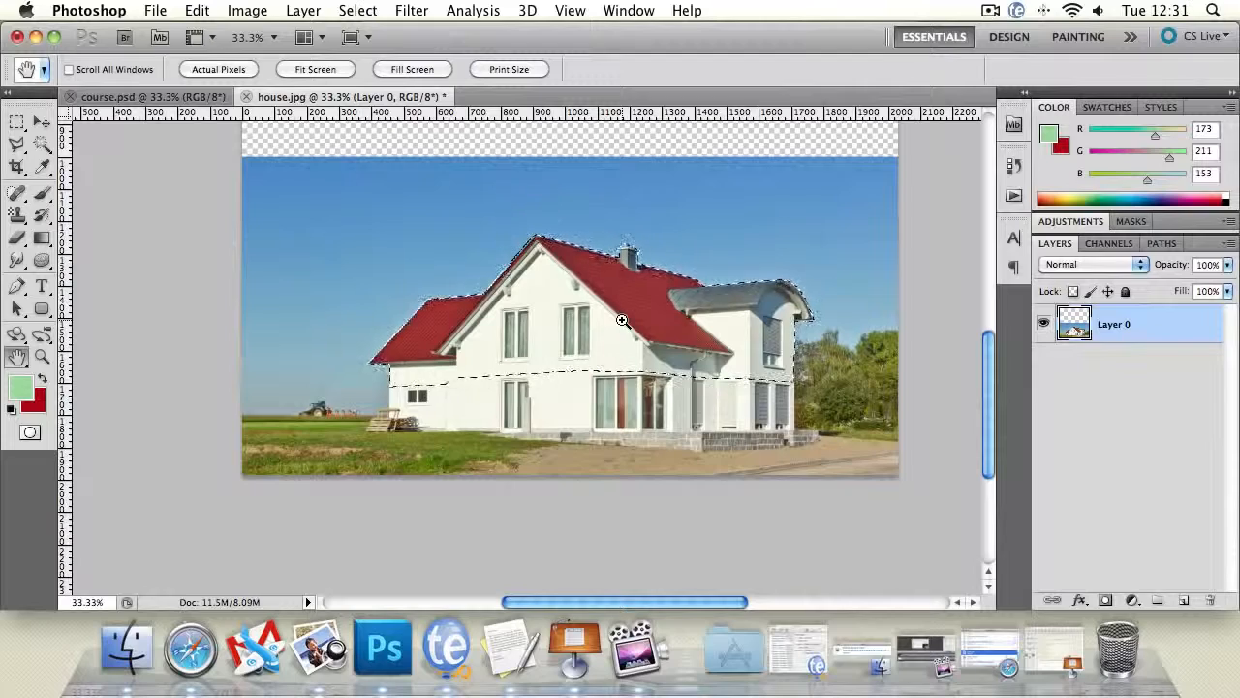
key(ctrl+j)
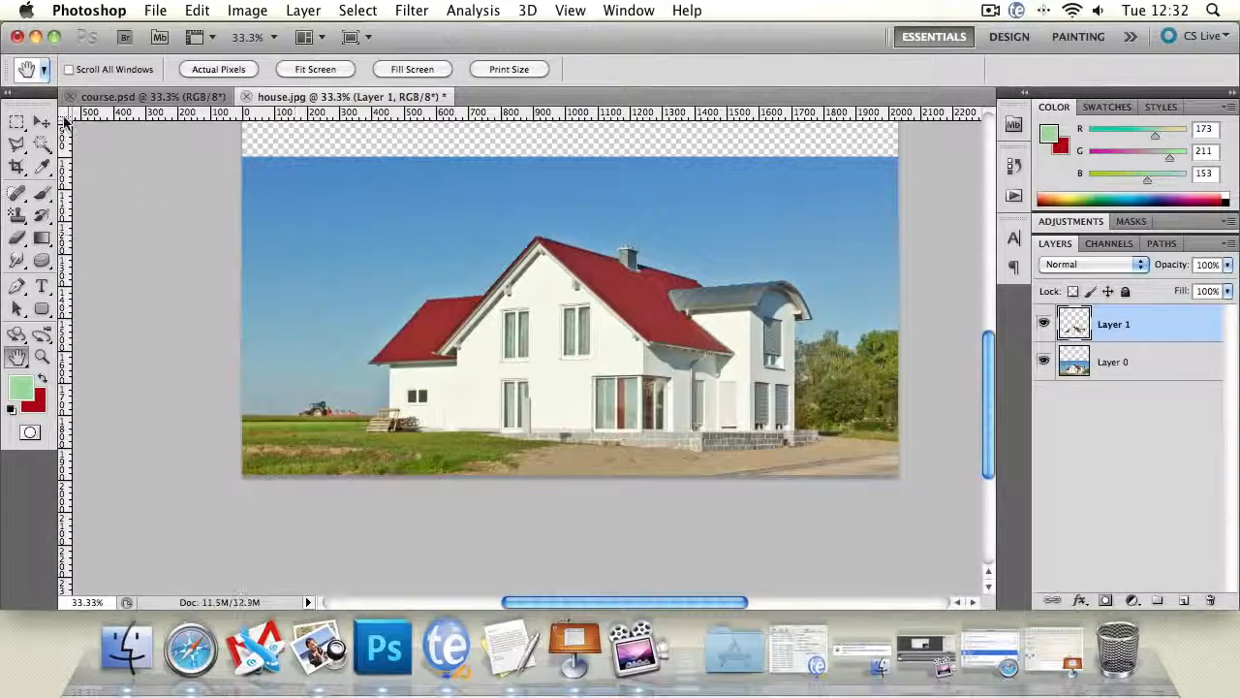
click(41, 122)
drag(550, 300, 549, 249)
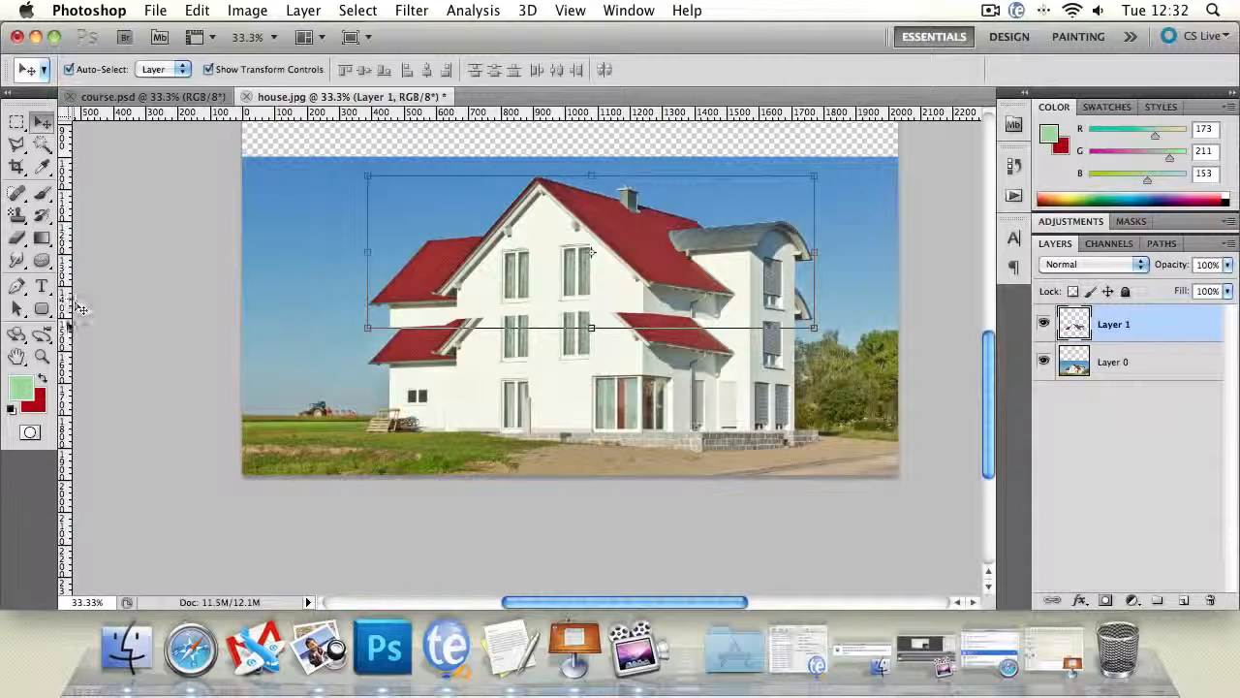
- Select a rectangle of sky containing the lower side roof's overhang, ending exactly at the left wall edge, and make Layer 0 active
click(42, 355)
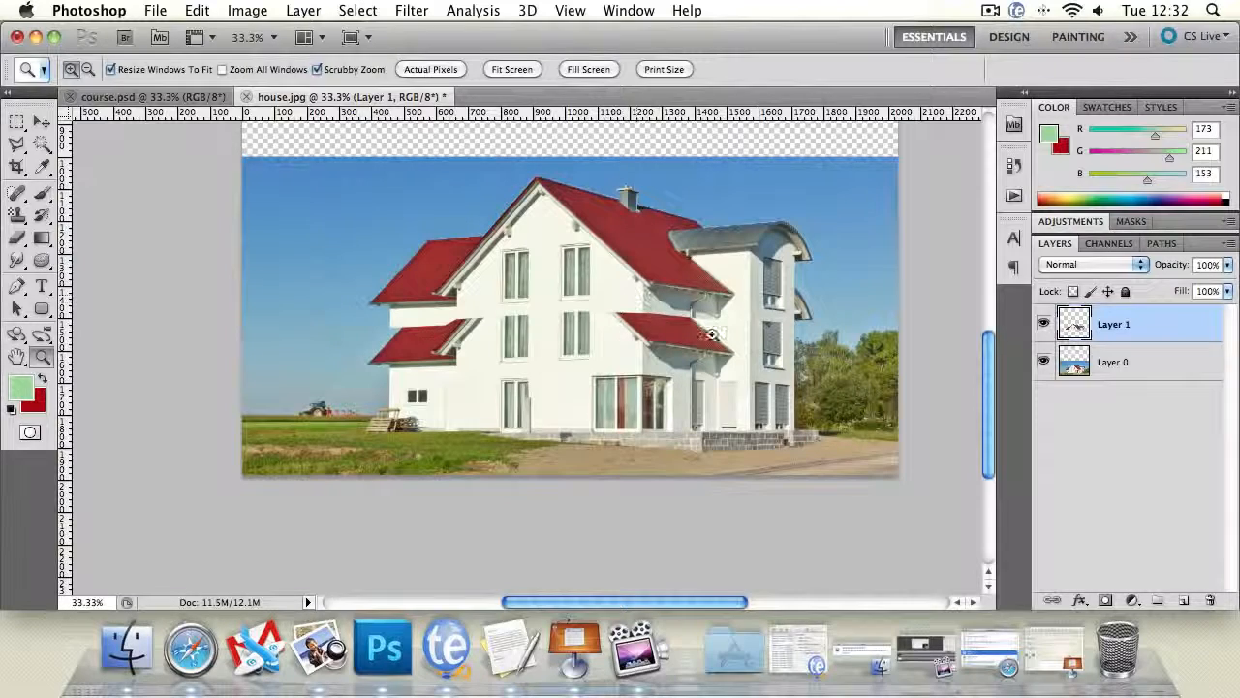
click(425, 350)
click(382, 351)
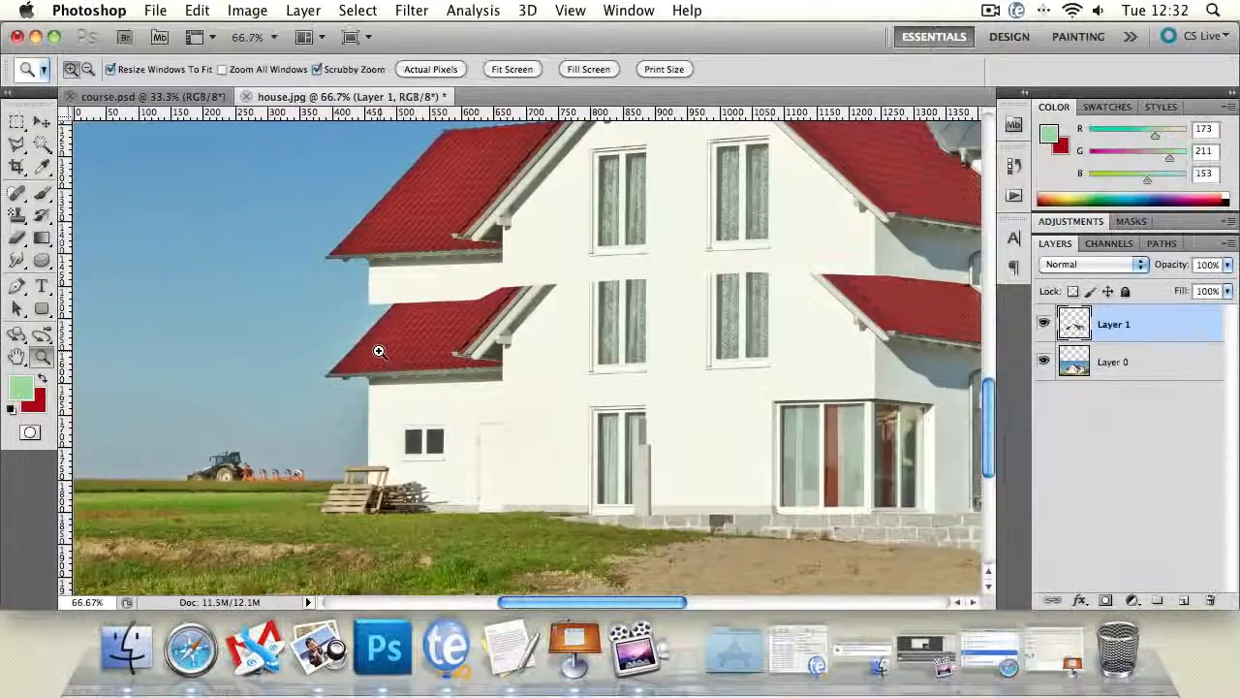
click(320, 356)
click(320, 349)
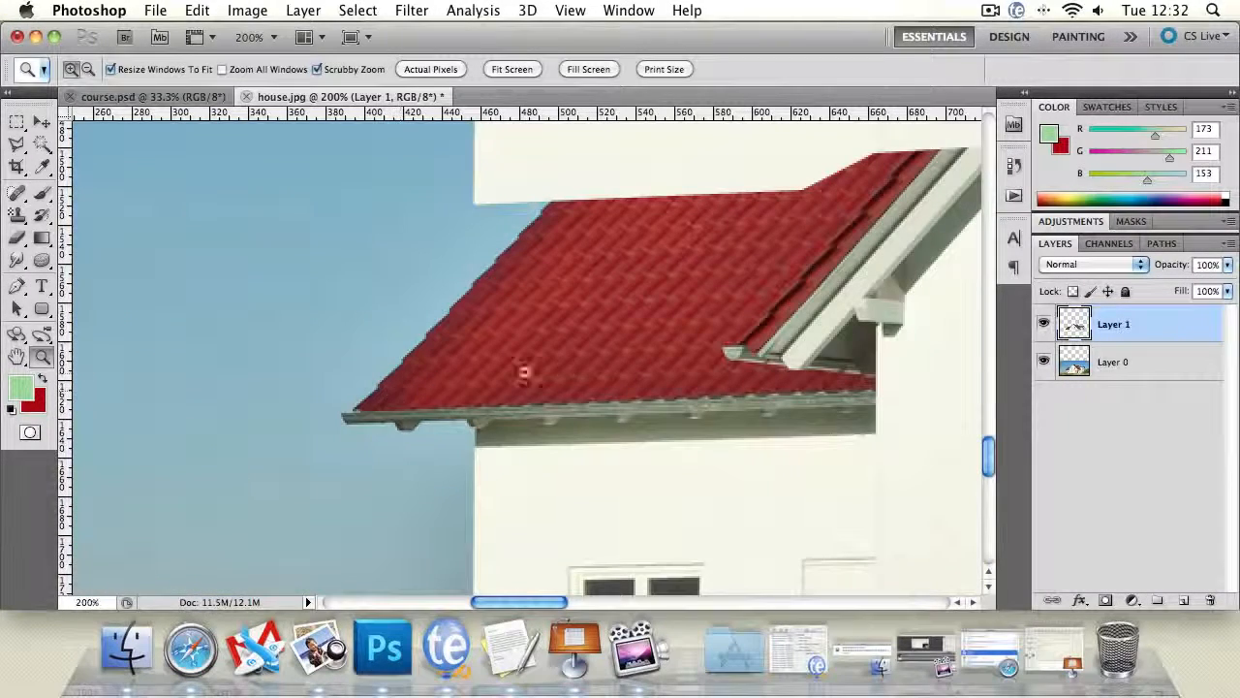
click(17, 122)
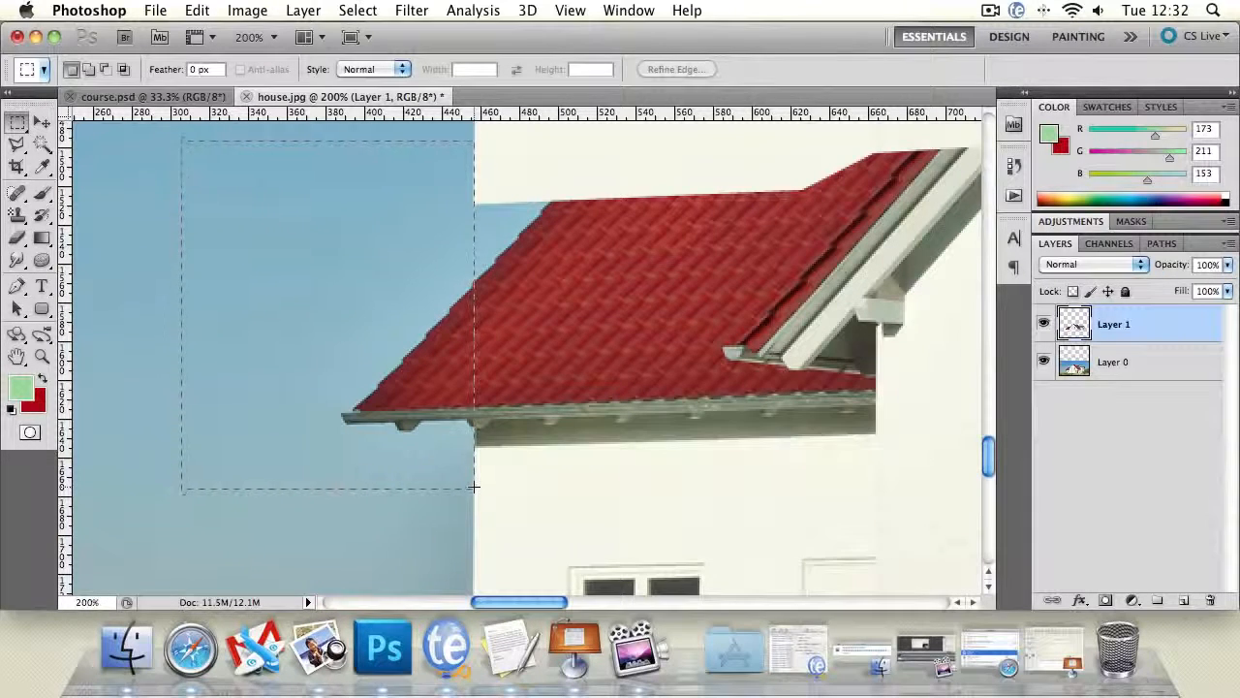
drag(474, 487, 474, 486)
click(1095, 349)
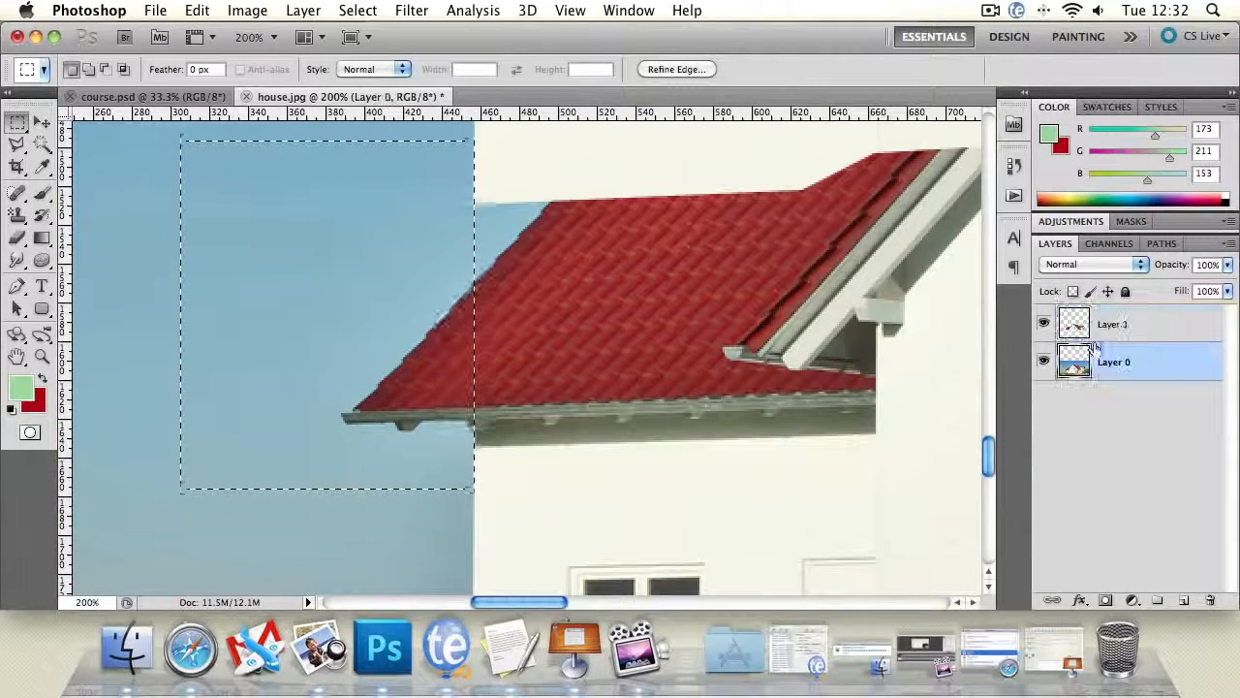
- Clone sky over the roof overhang inside the selection with a soft 28 px Clone Stamp at 0% hardness
click(17, 214)
click(55, 217)
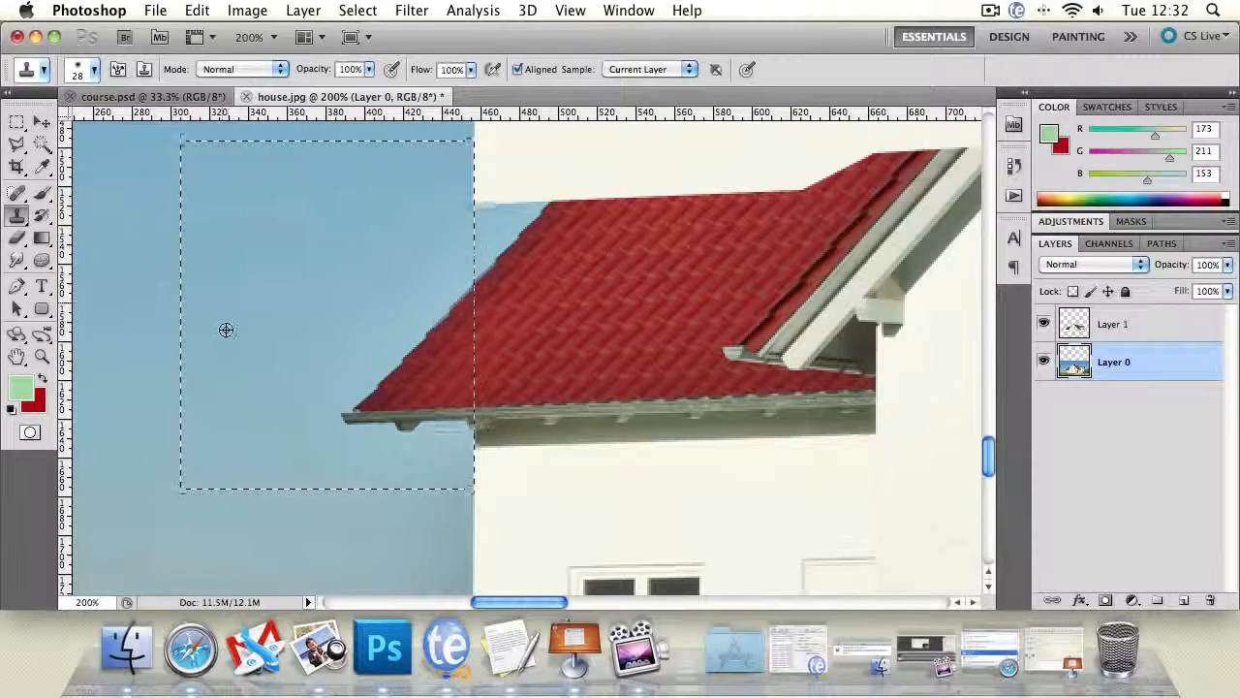
click(94, 72)
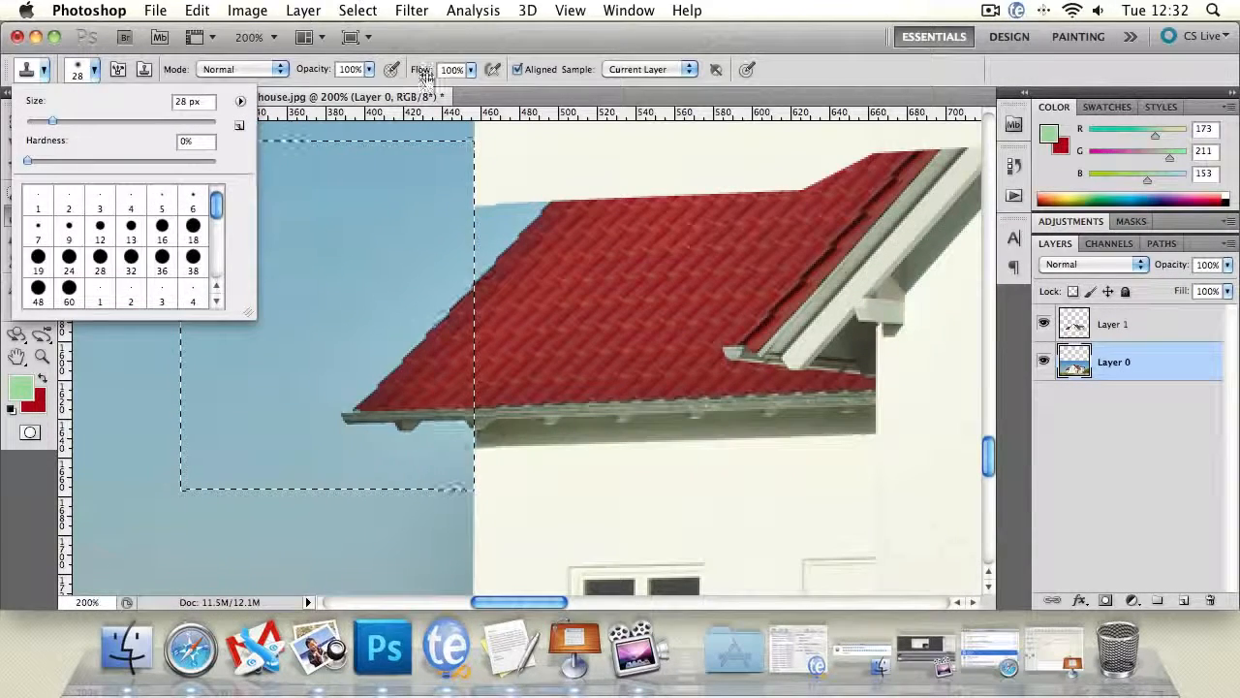
click(525, 51)
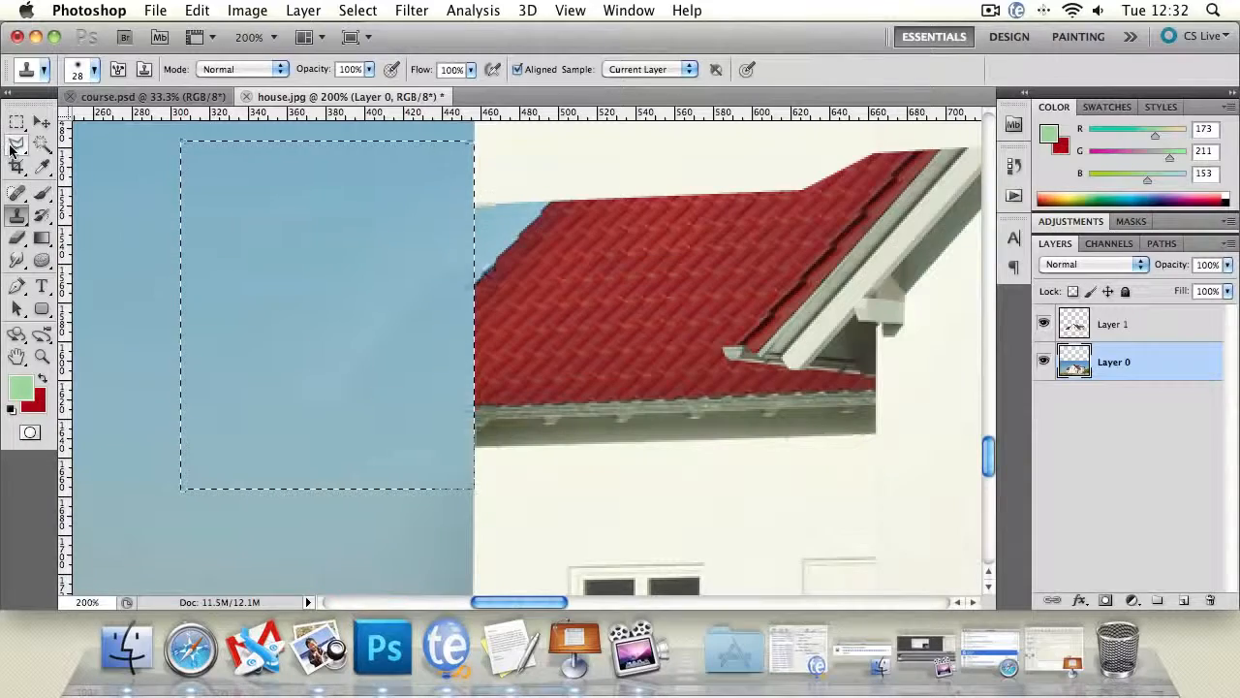
- Try to blur the cloned sky beside the wall edge with a 58 px Blur brush at 100% strength, and undo the stroke
double_click(42, 356)
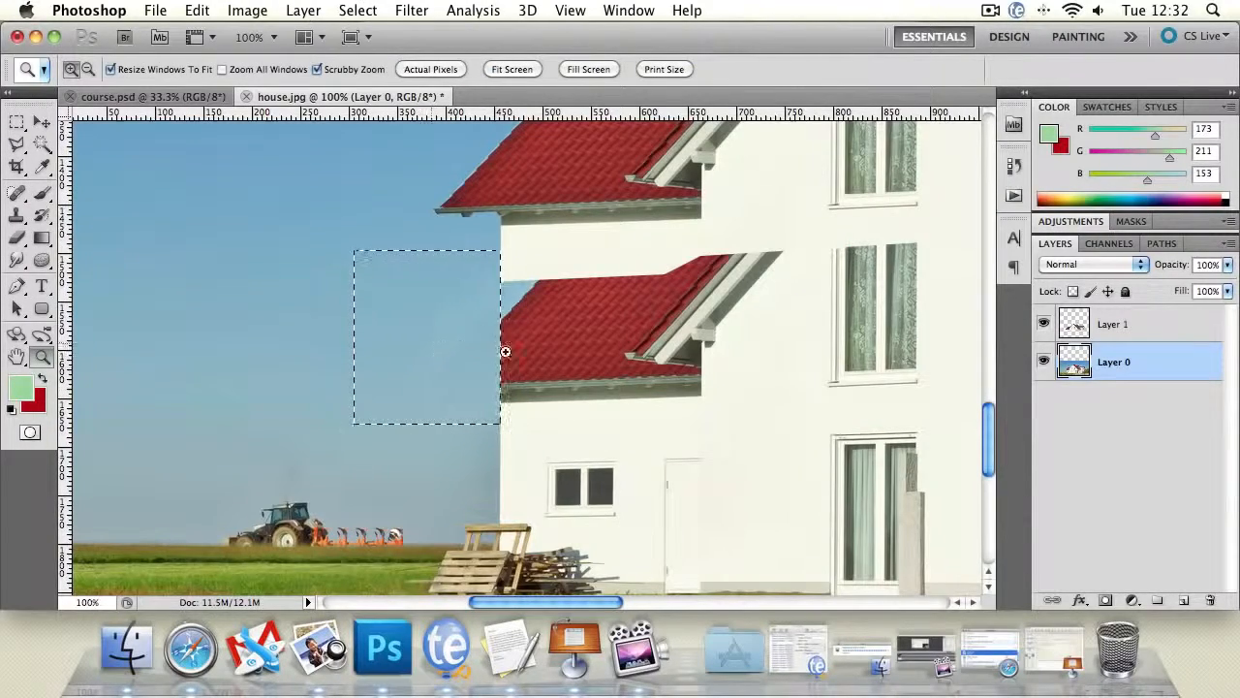
click(471, 379)
click(471, 379)
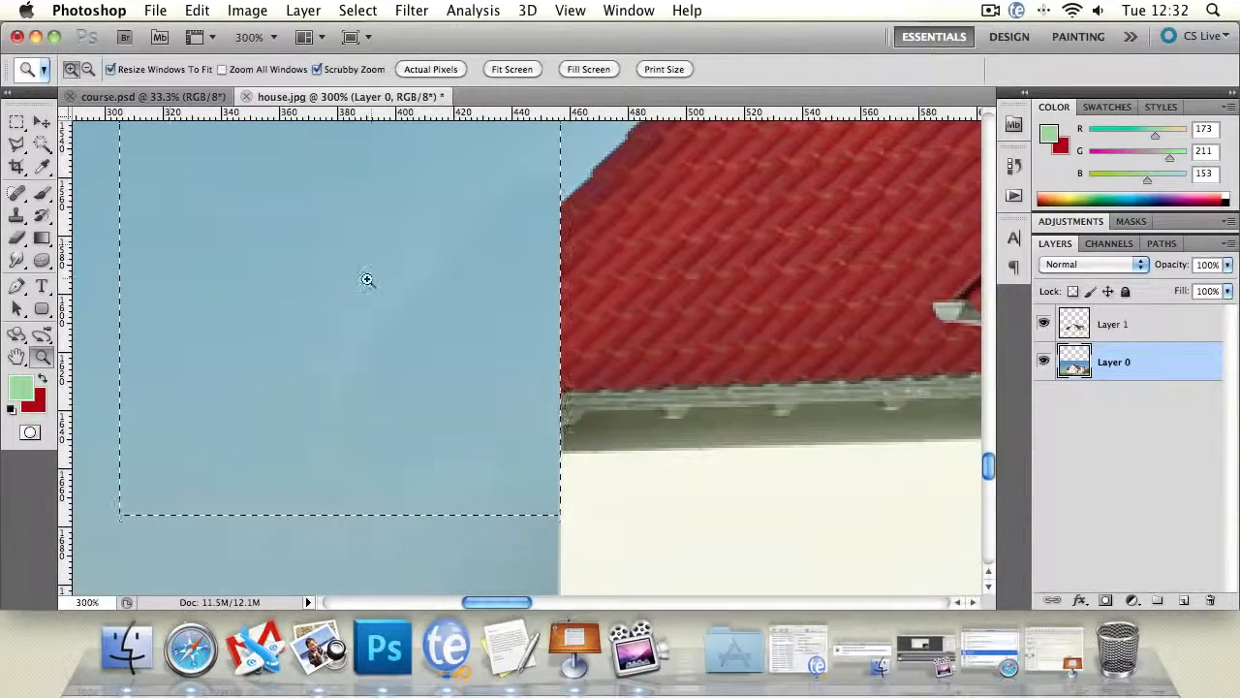
click(8, 264)
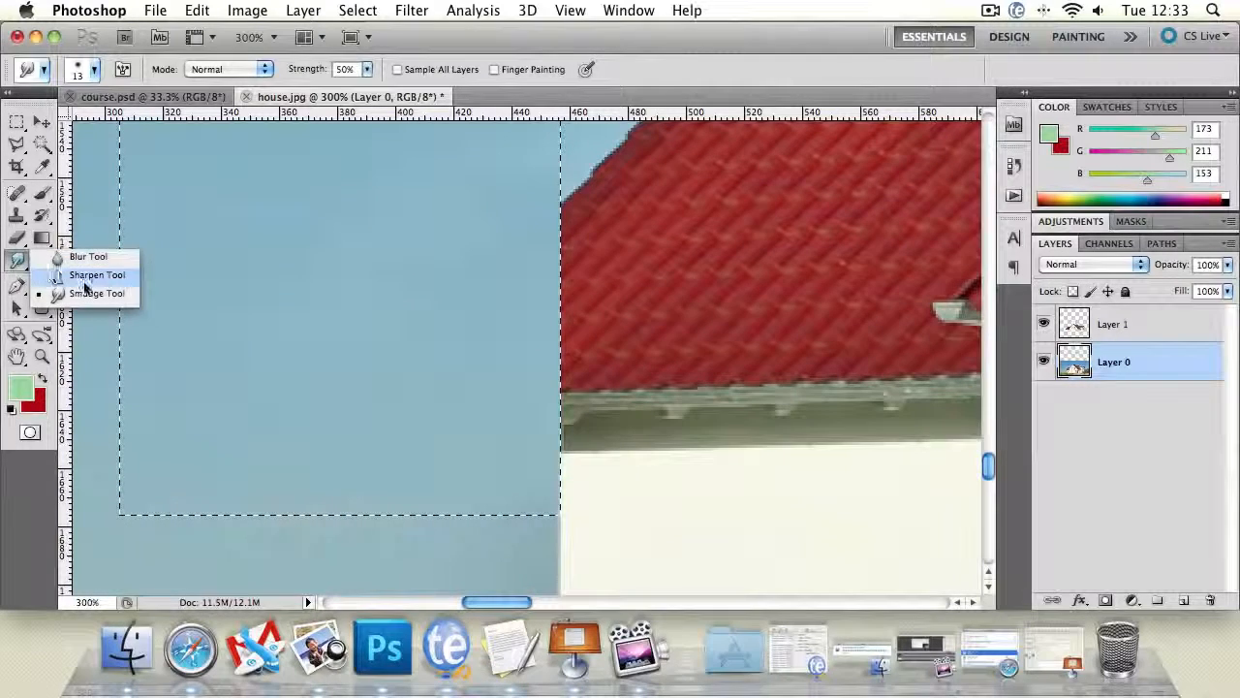
click(87, 255)
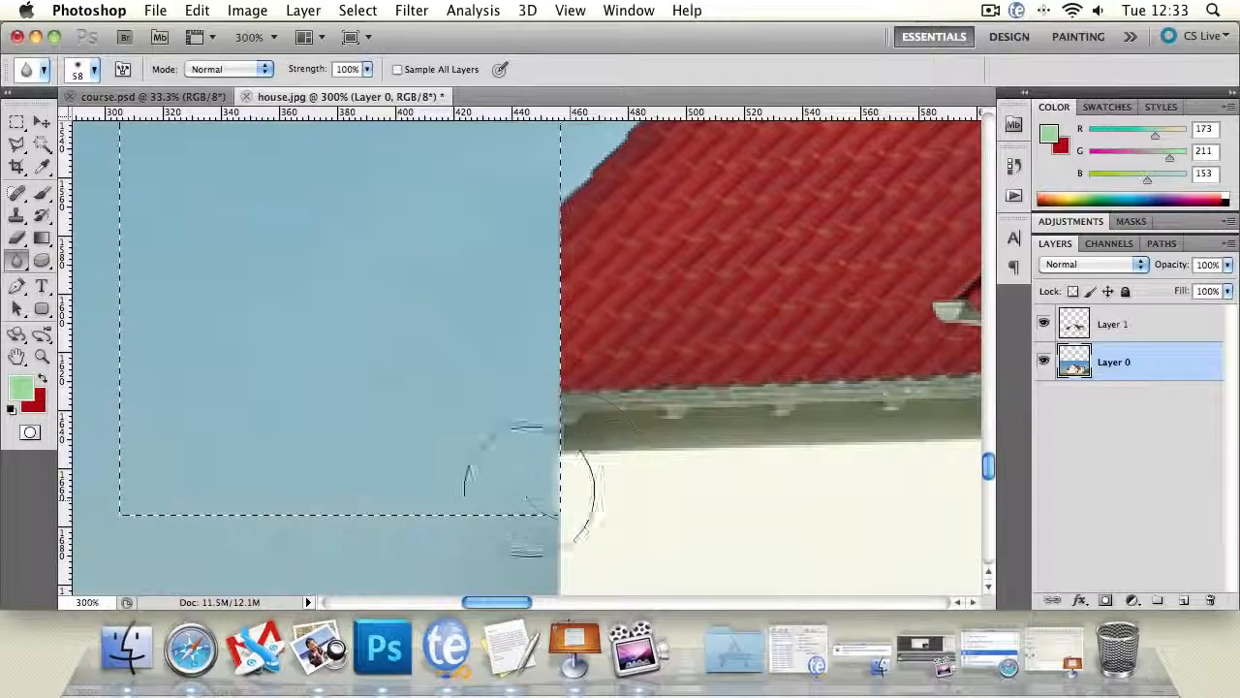
mouse_move(529, 491)
mouse_down()
mouse_move(610, 495)
mouse_move(585, 468)
mouse_move(523, 489)
mouse_move(563, 536)
mouse_move(617, 544)
mouse_up()
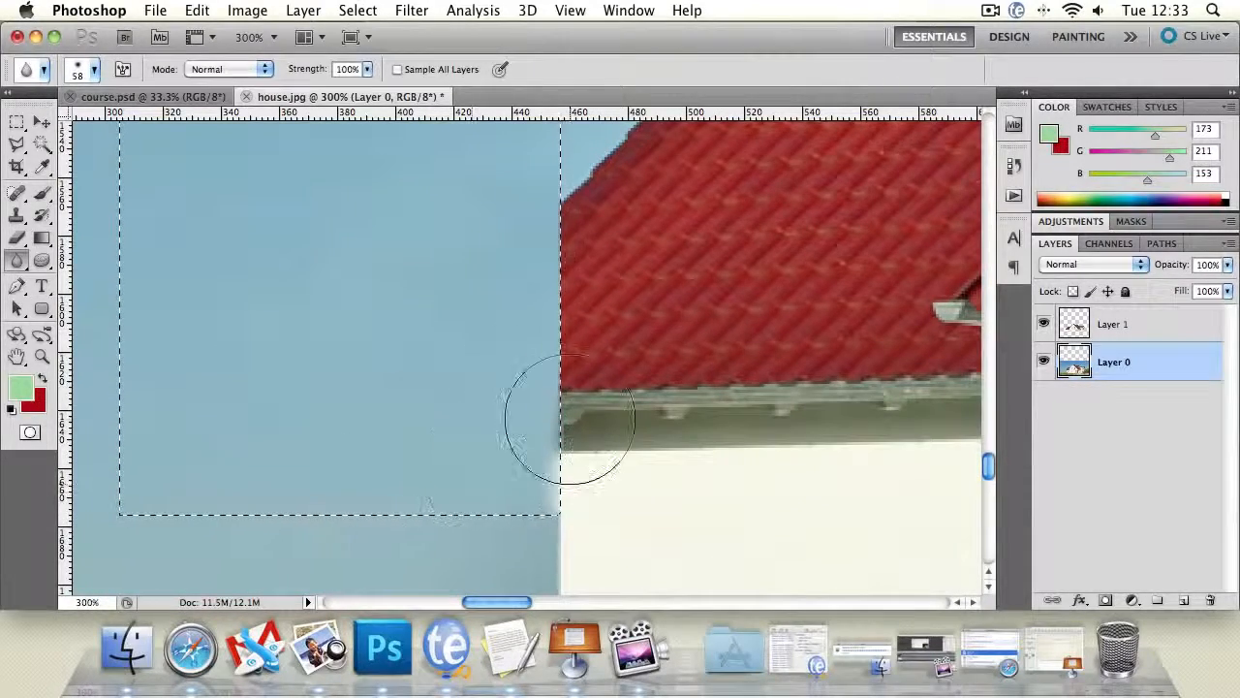
key(super+z)
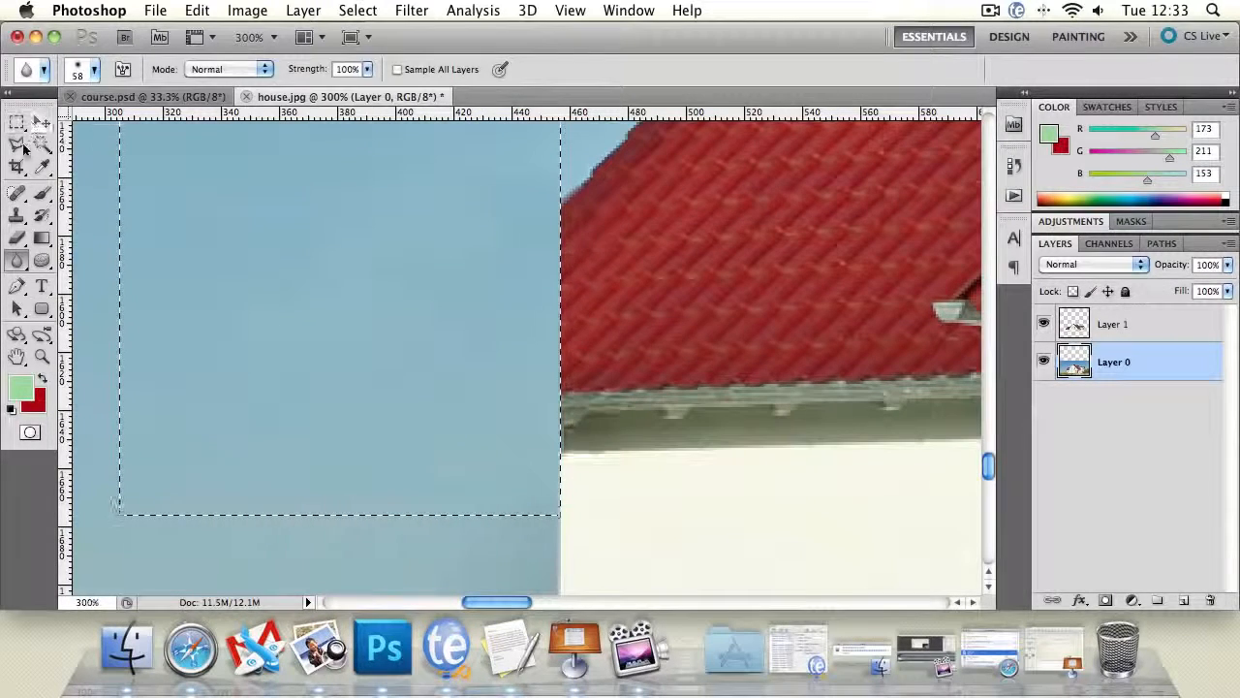
- Deselect, and marquee-select a thin horizontal strip of plain wall just below the lower side roof, from the left wall edge almost to the windows
click(23, 146)
key(super+d)
double_click(42, 356)
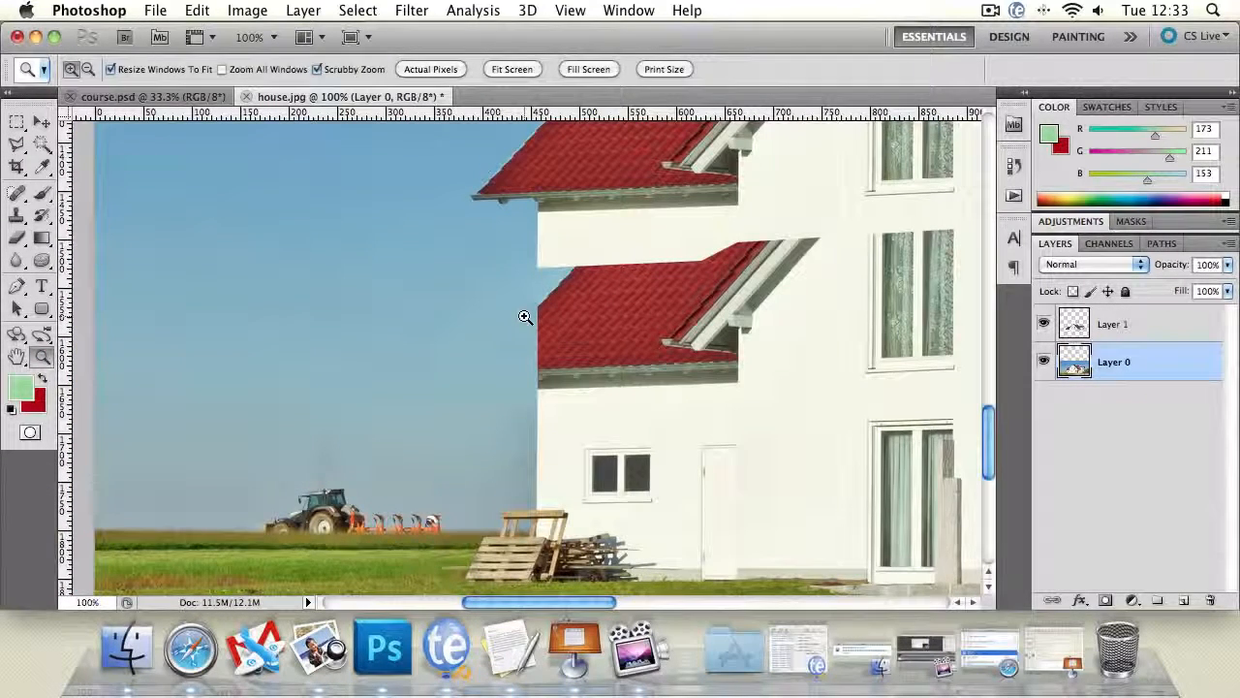
click(587, 286)
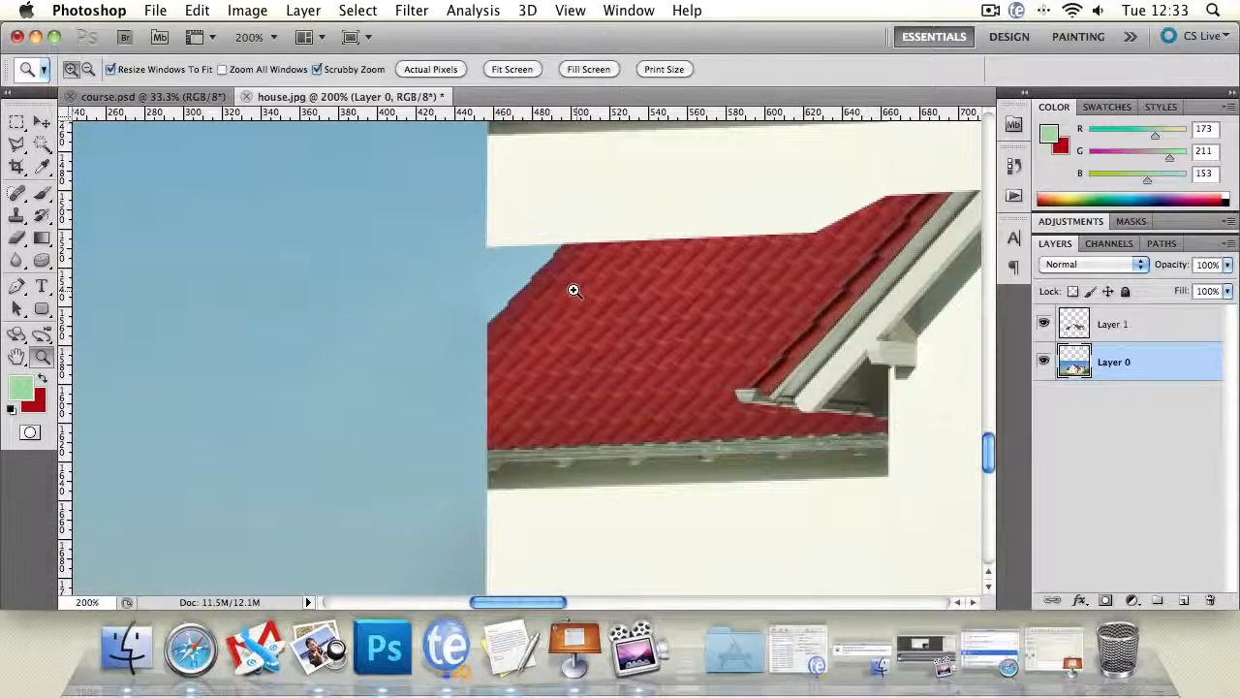
drag(786, 401, 586, 192)
drag(540, 271, 518, 330)
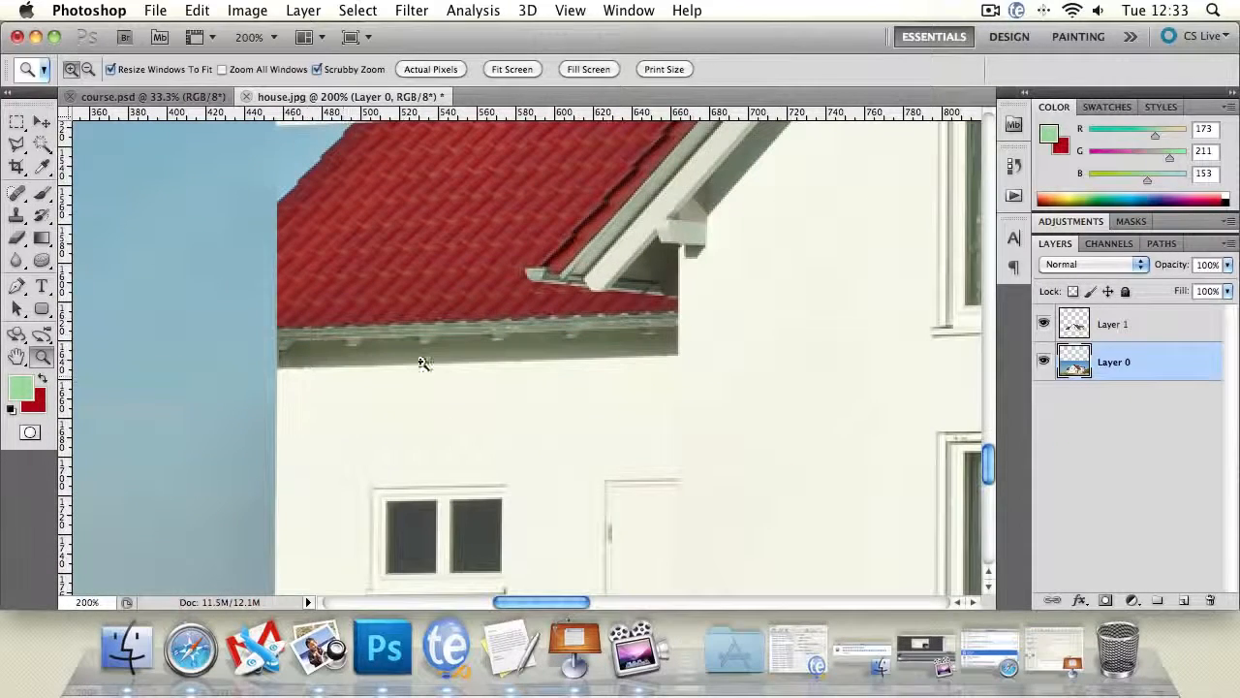
key(m)
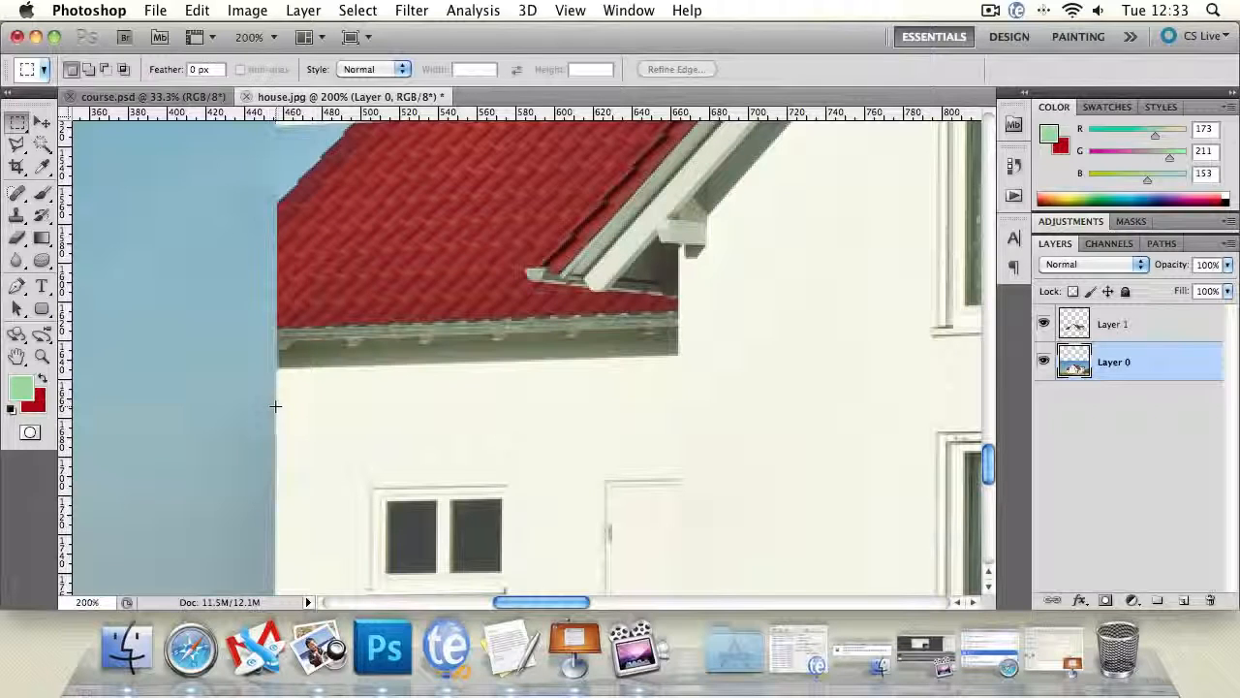
drag(275, 406, 331, 409)
drag(427, 396, 904, 405)
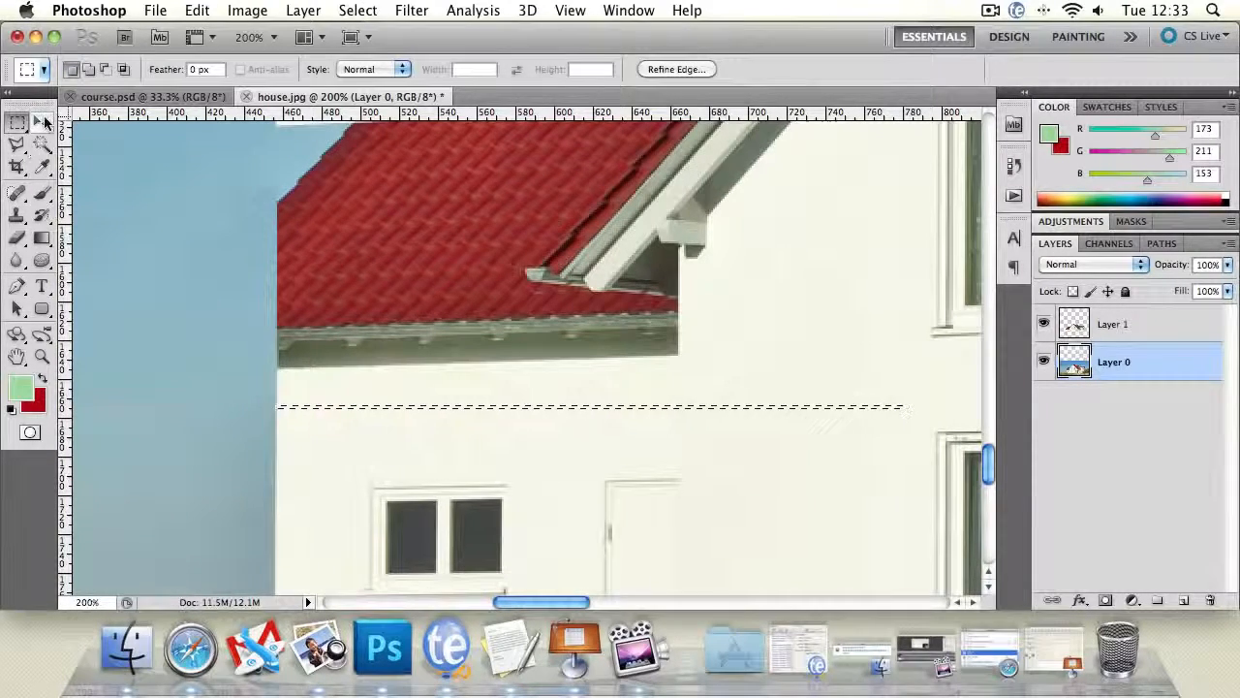
- Stretch the wall strip upward to 9625% height so it covers the leftover lower side roof, apply the transform and deselect
click(44, 121)
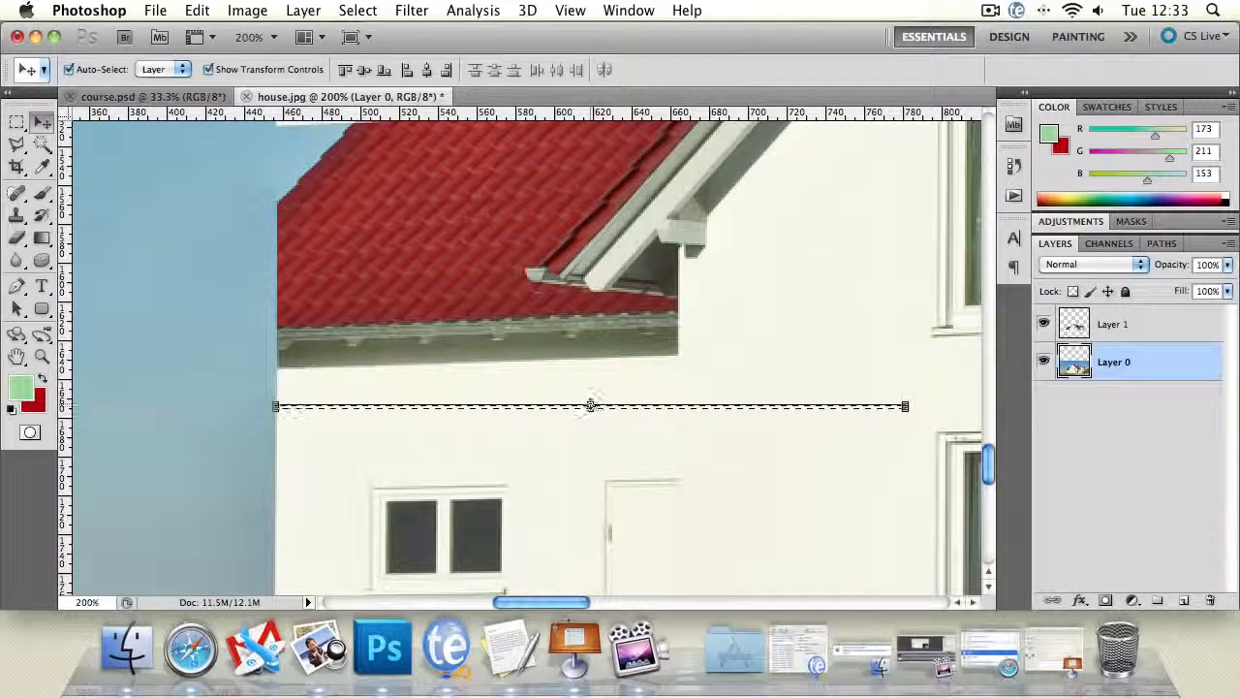
click(590, 405)
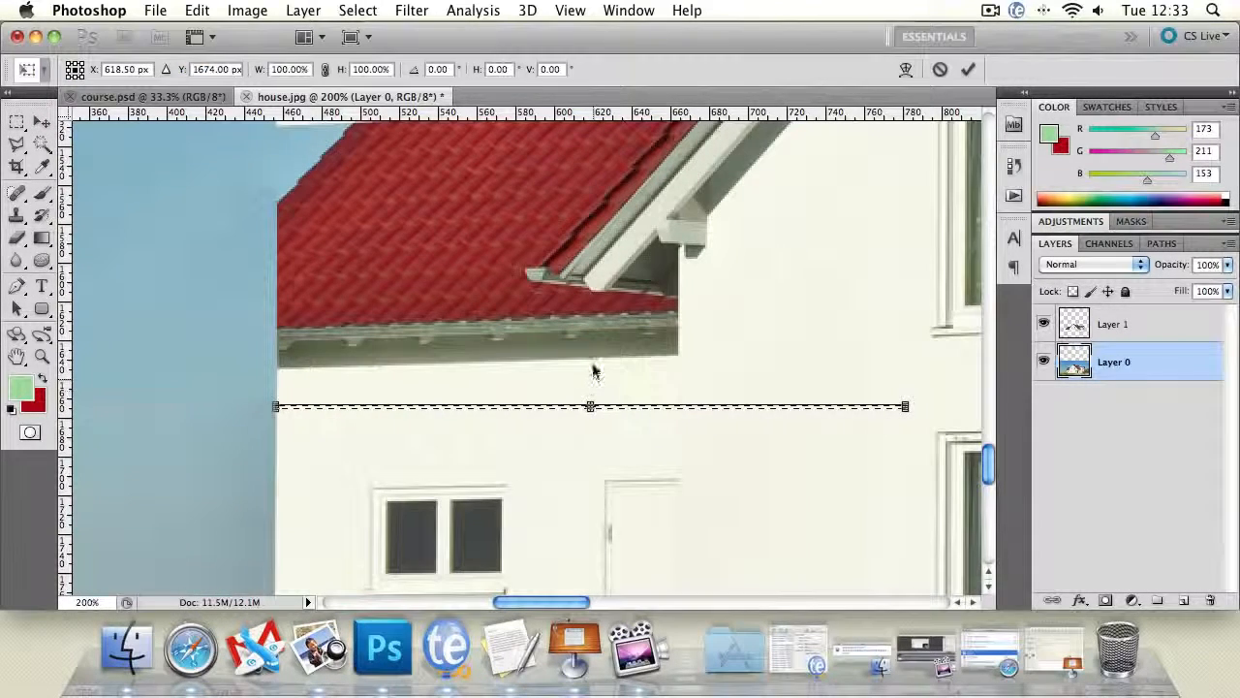
drag(590, 403, 616, 465)
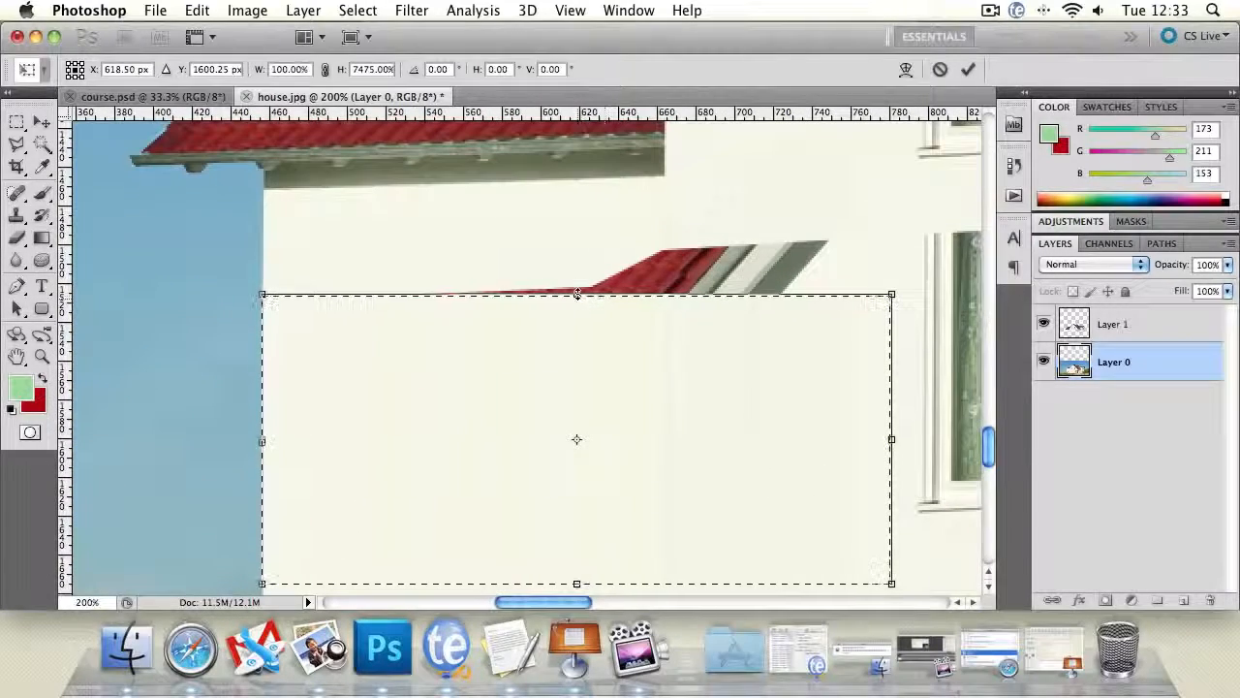
drag(576, 293, 576, 215)
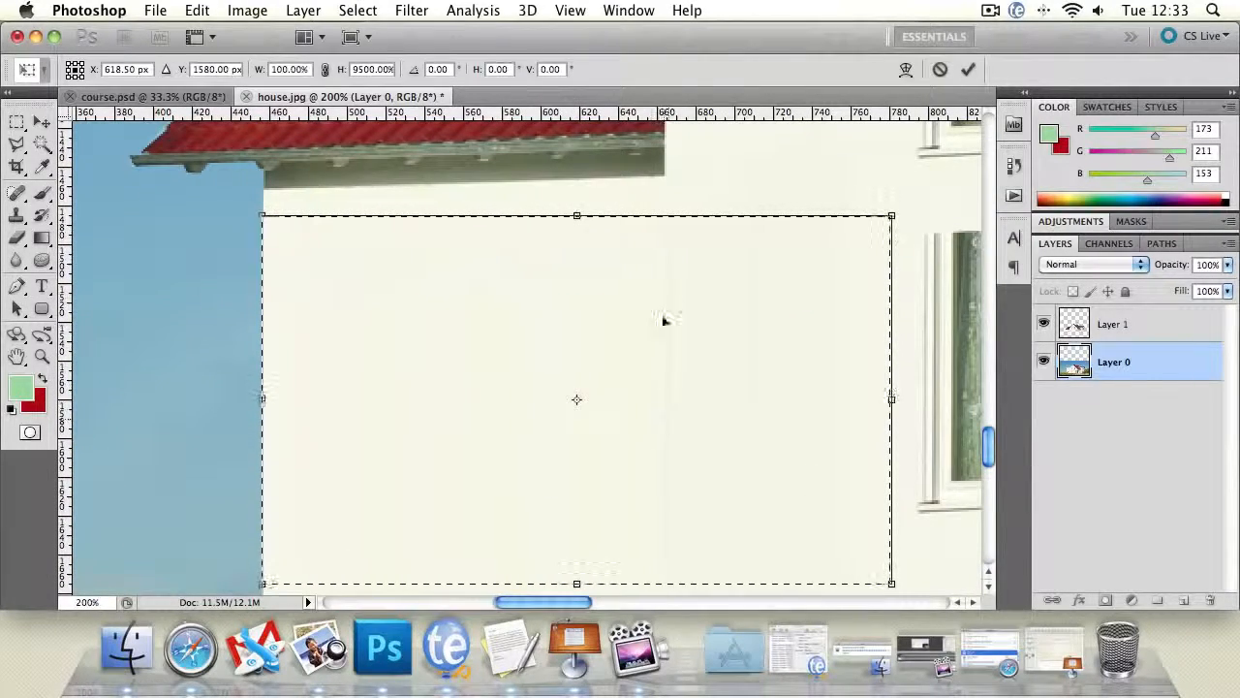
drag(664, 308, 657, 372)
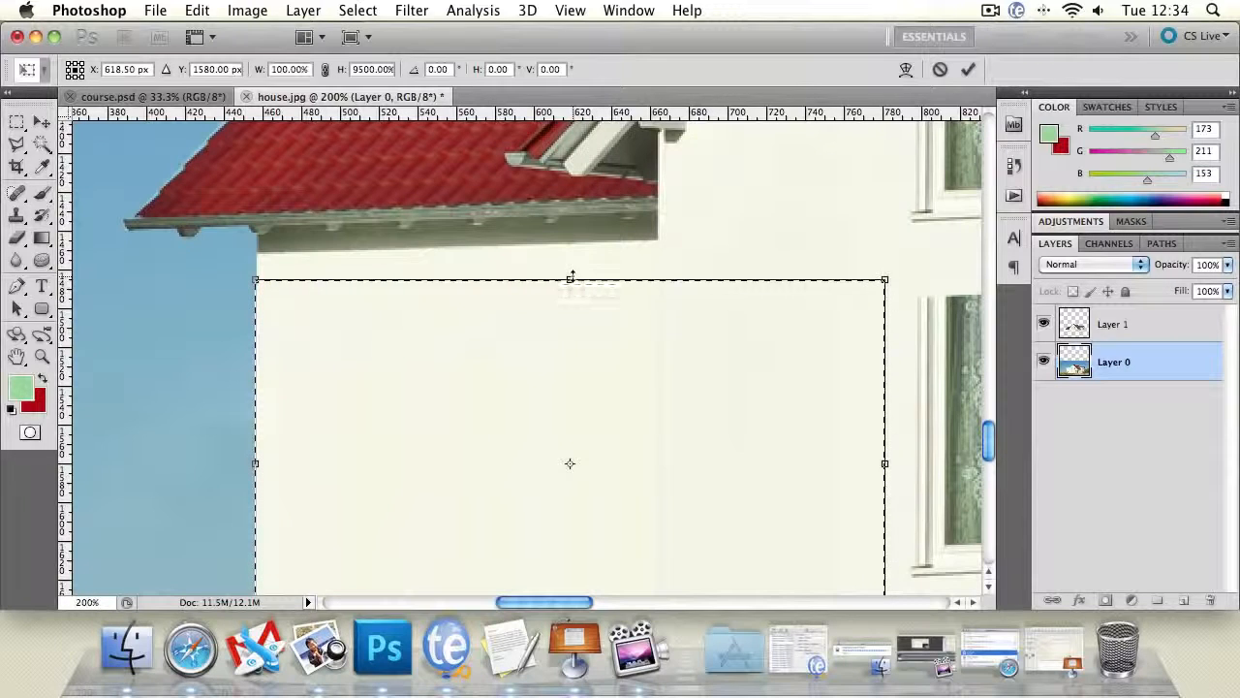
drag(572, 278, 572, 274)
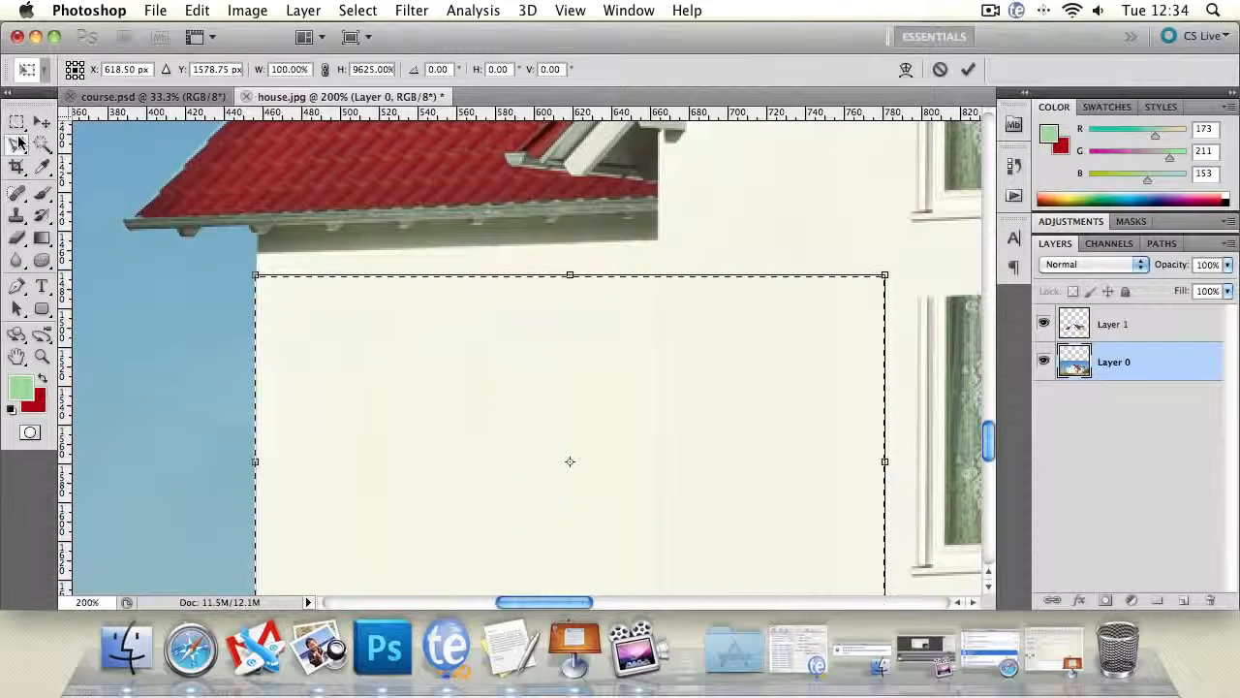
click(18, 143)
click(810, 250)
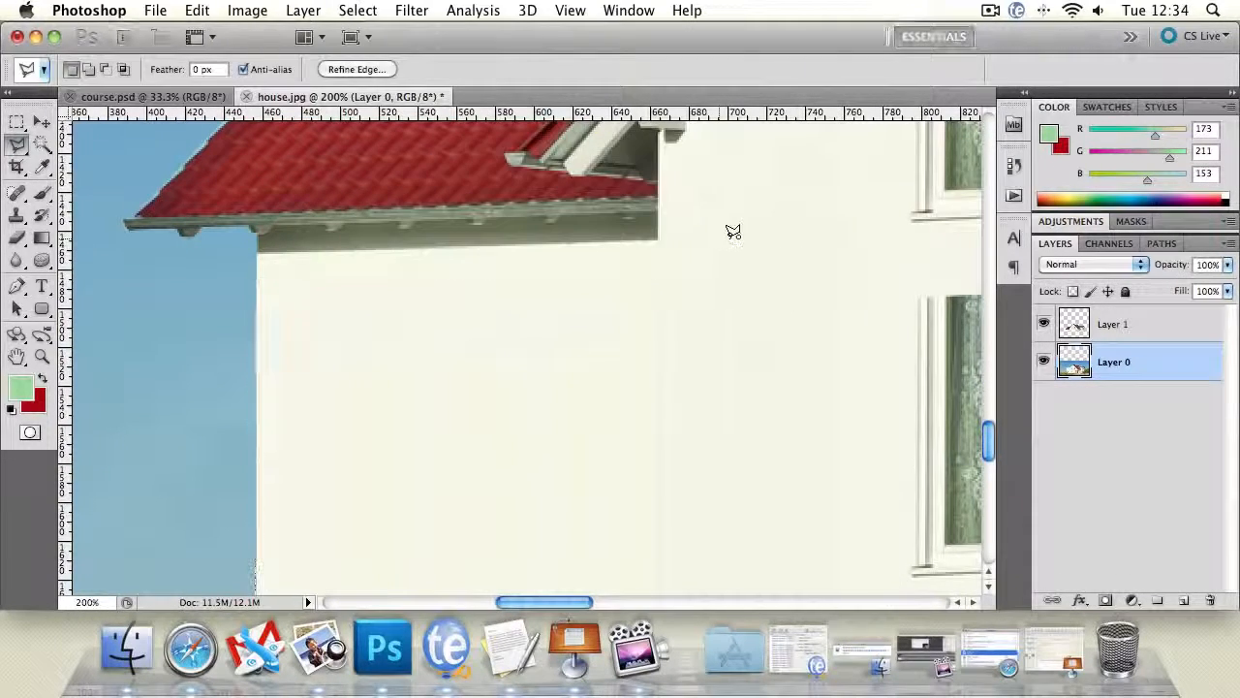
click(730, 243)
click(794, 260)
click(527, 290)
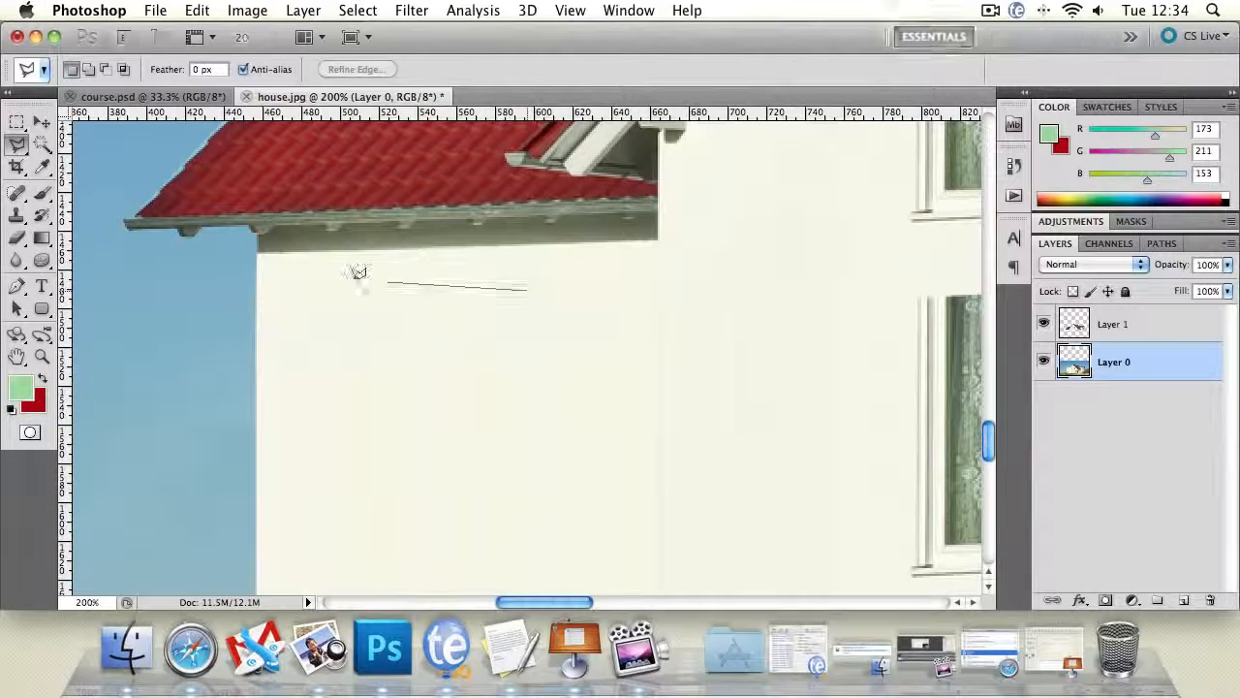
double_click(359, 271)
click(793, 260)
- Step back to before the wall stretch to compare the facade, restore the stretched wall and clear the selection
click(42, 357)
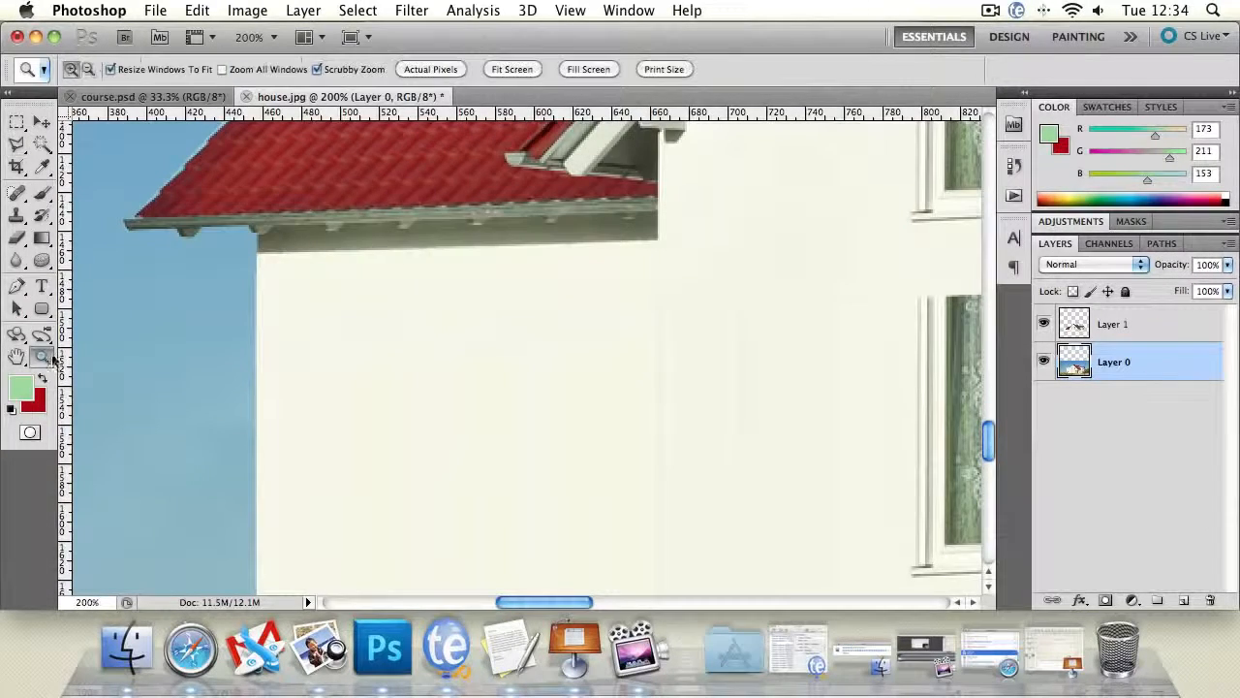
alt+click(534, 362)
alt+click(603, 423)
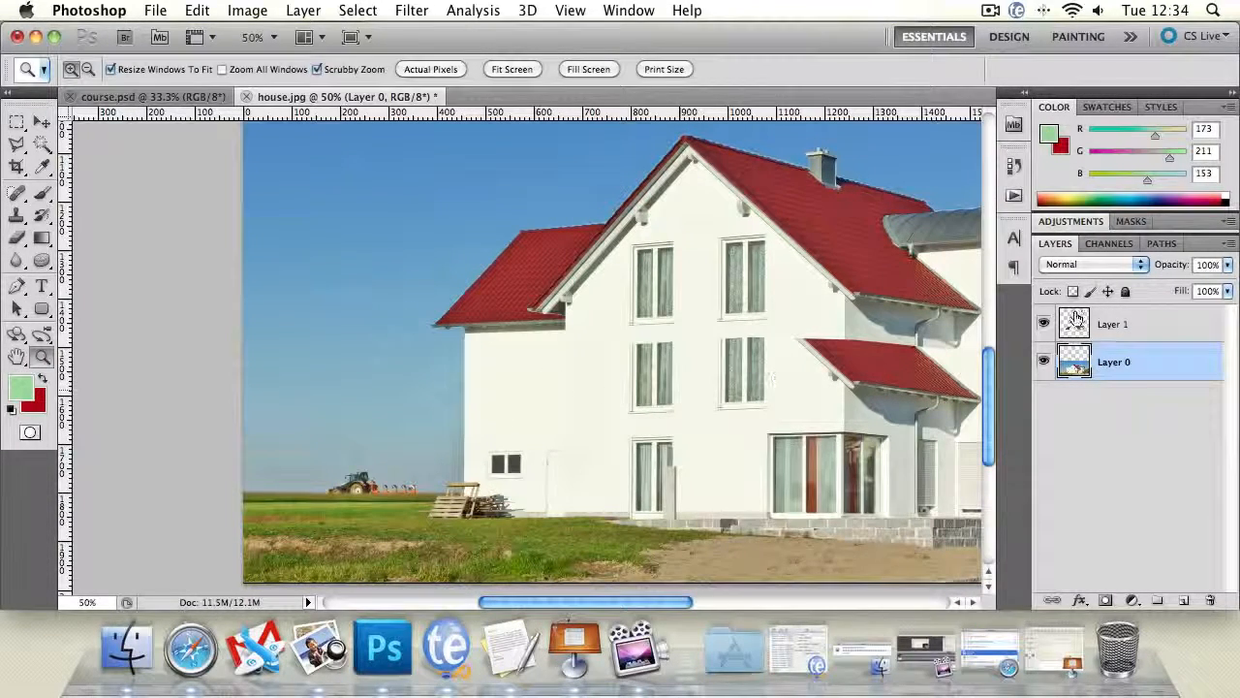
key(alt)
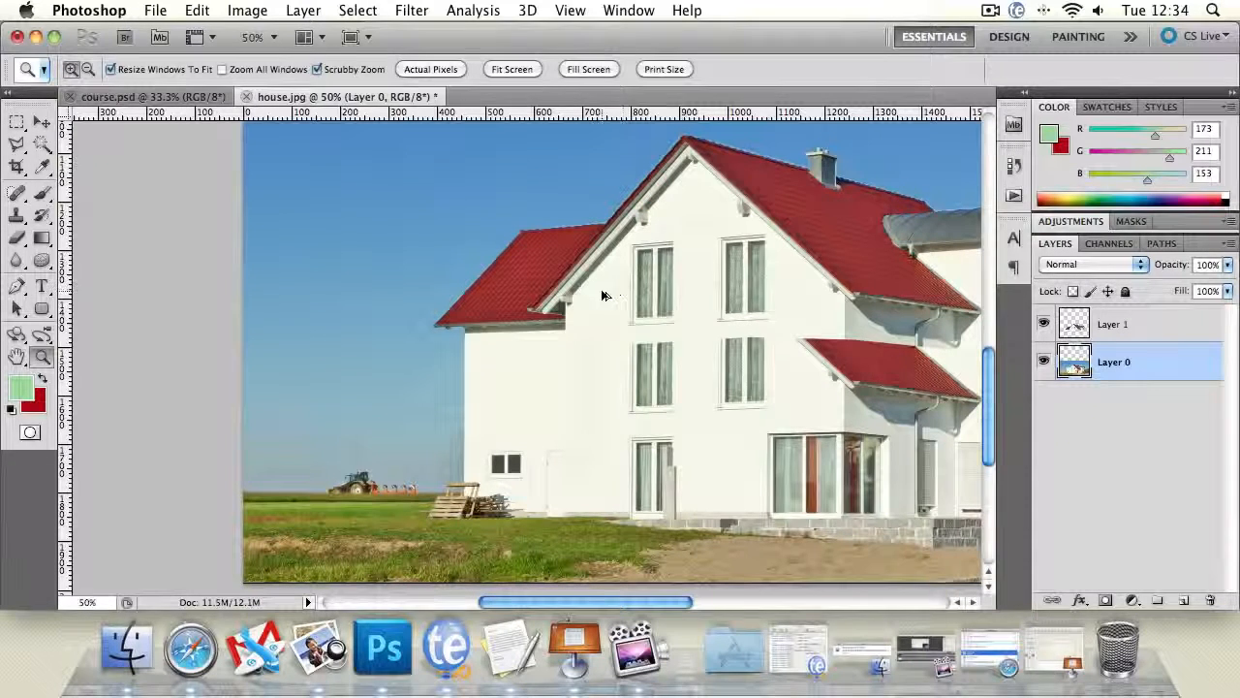
key(alt+super+z)
key(alt+super+z)
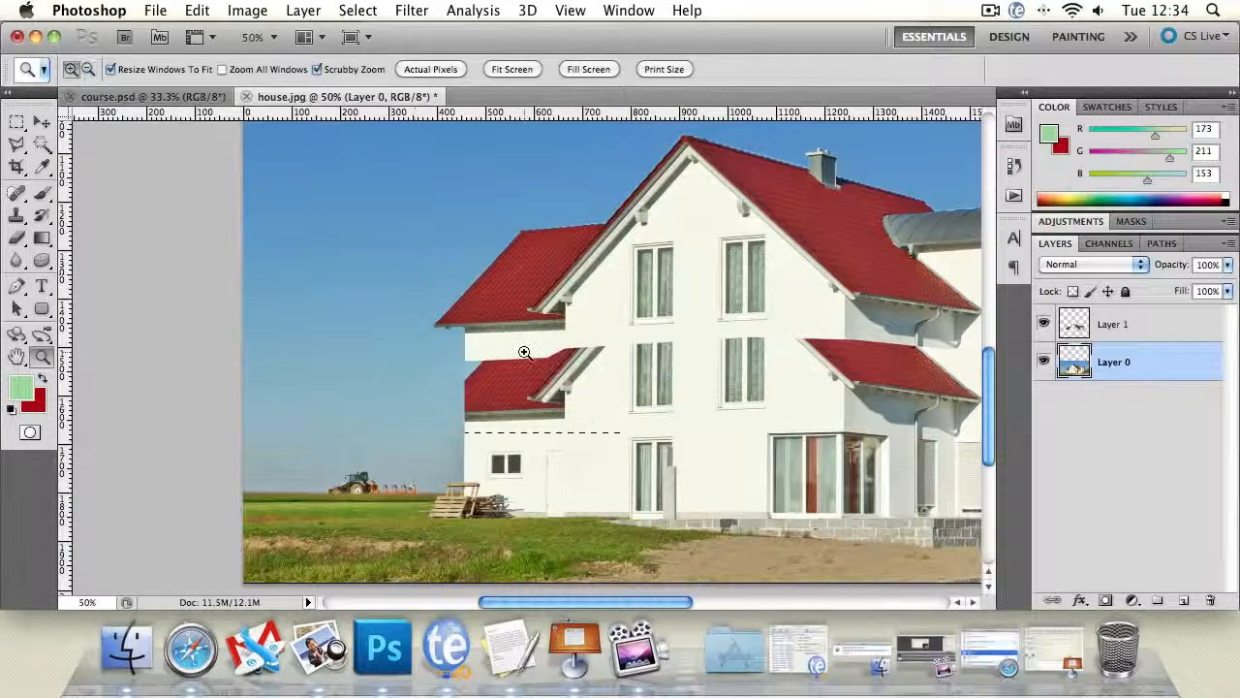
key(alt+super+z)
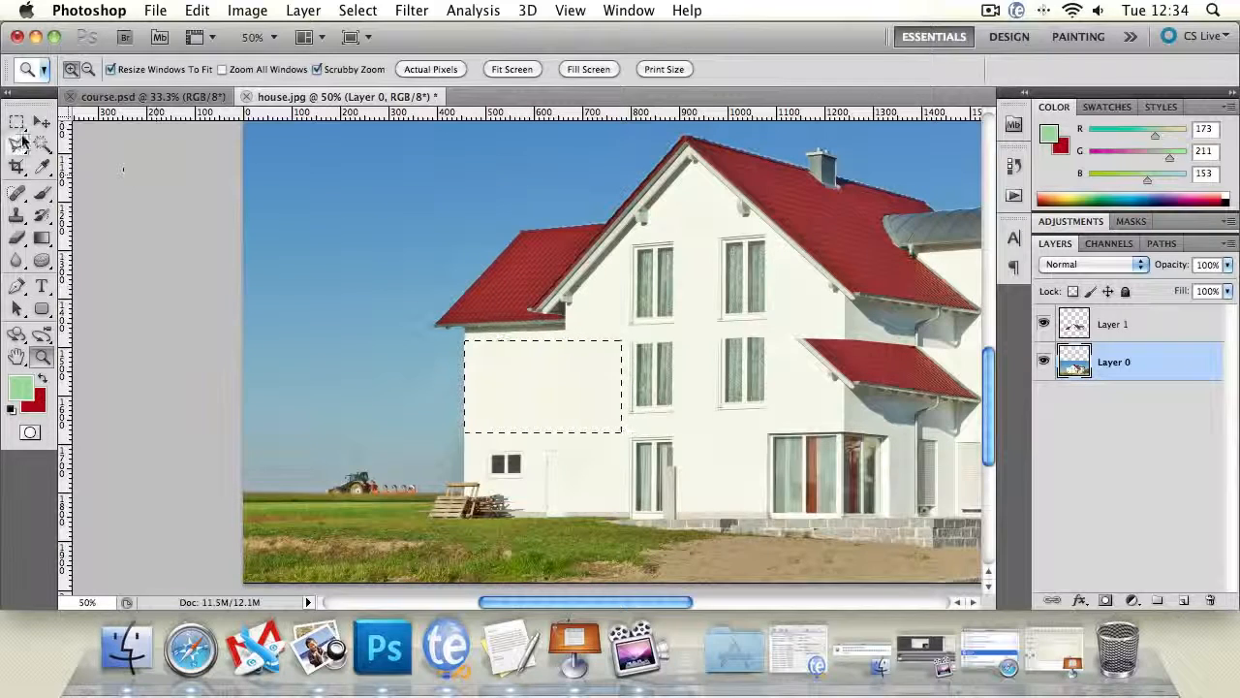
click(16, 142)
click(568, 313)
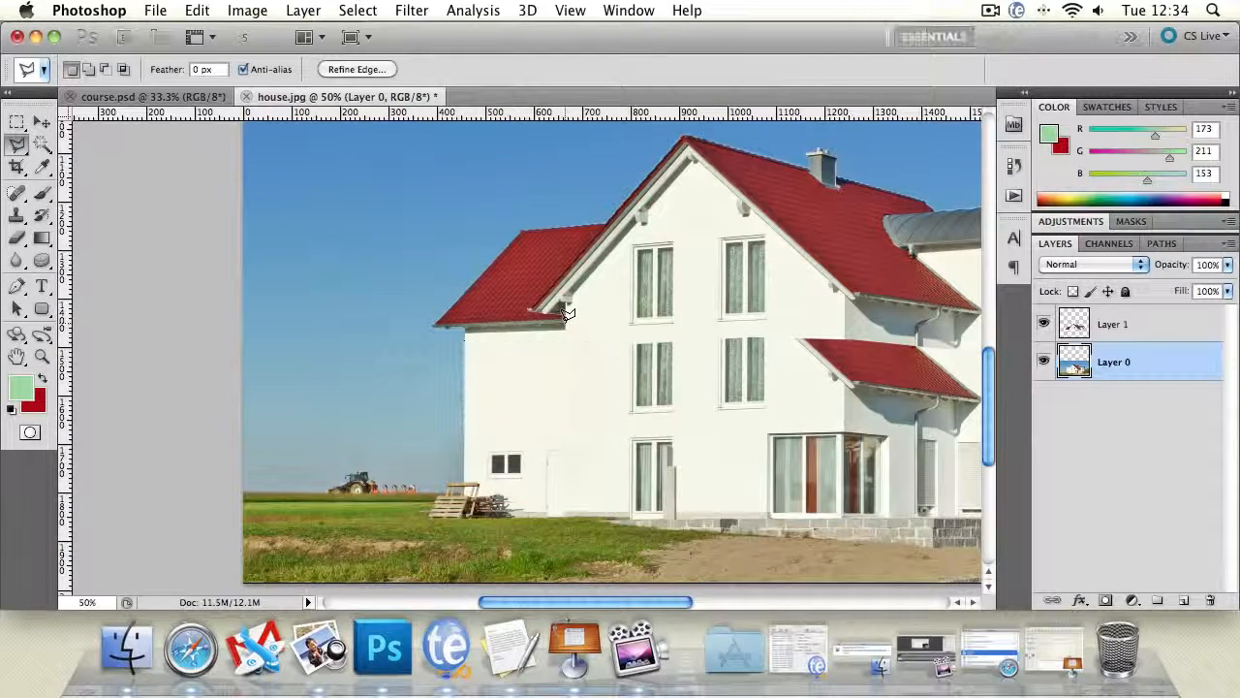
double_click(637, 318)
click(790, 261)
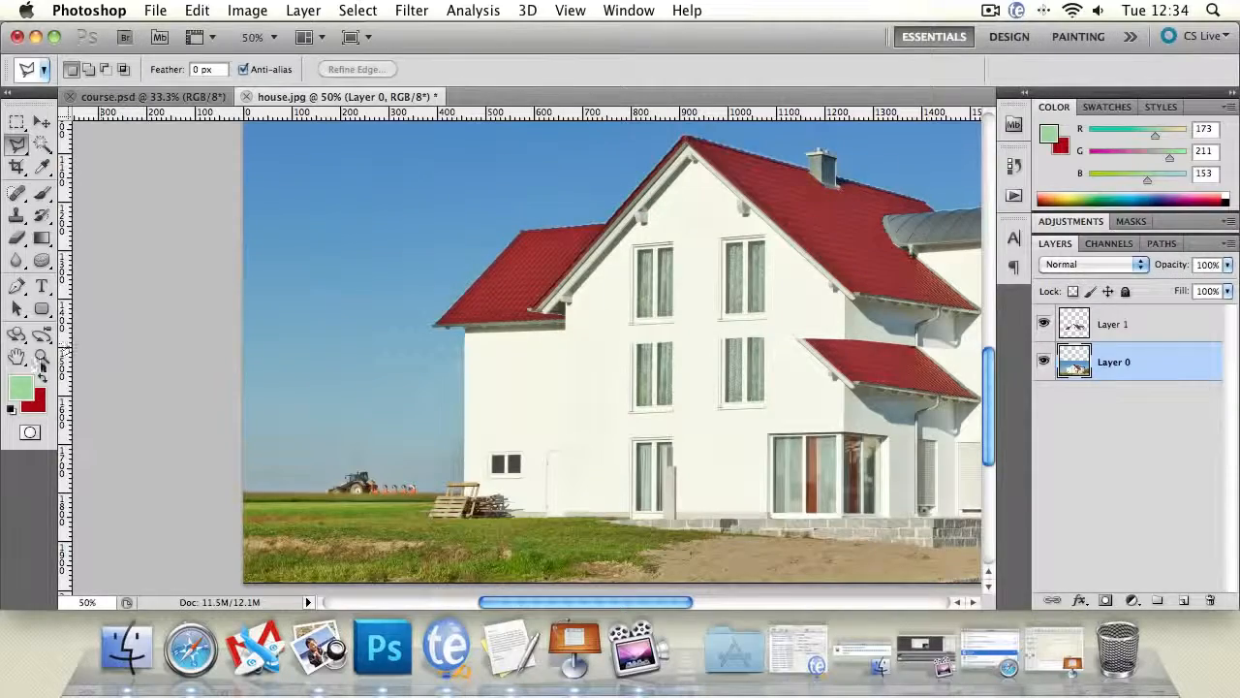
- Marquee-select a thin horizontal strip of plain wall just below the two middle-storey windows, extending past both of them
click(16, 357)
drag(466, 315, 341, 275)
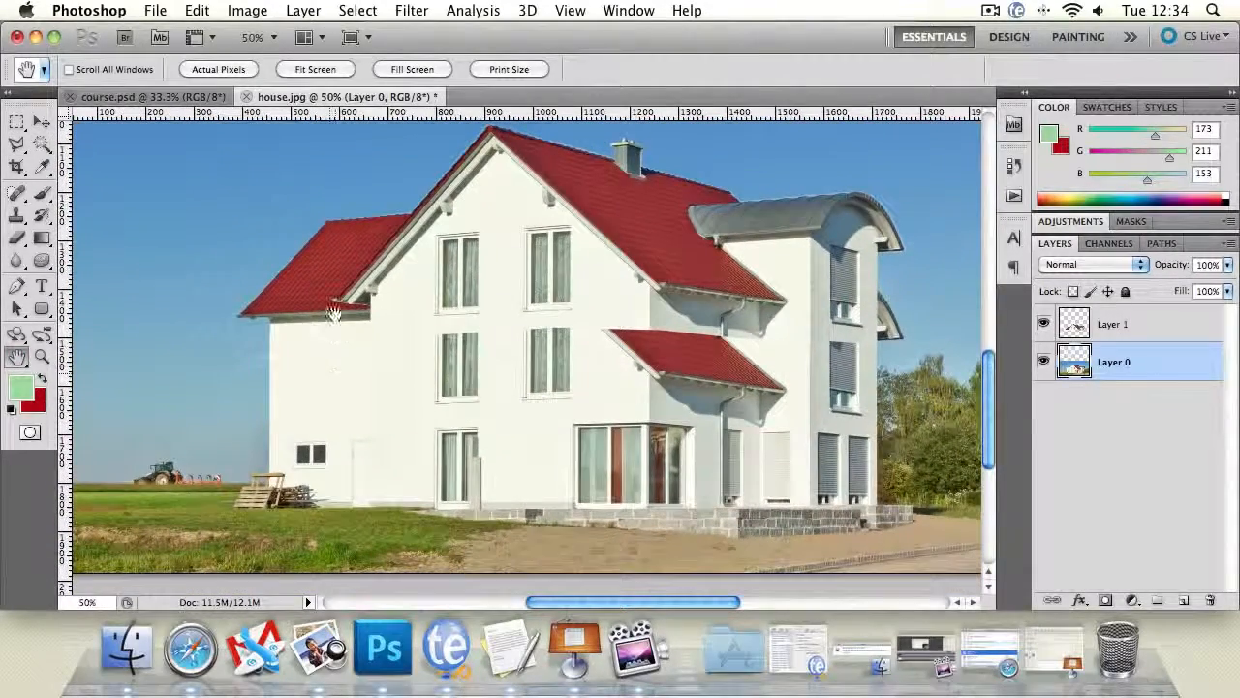
click(42, 357)
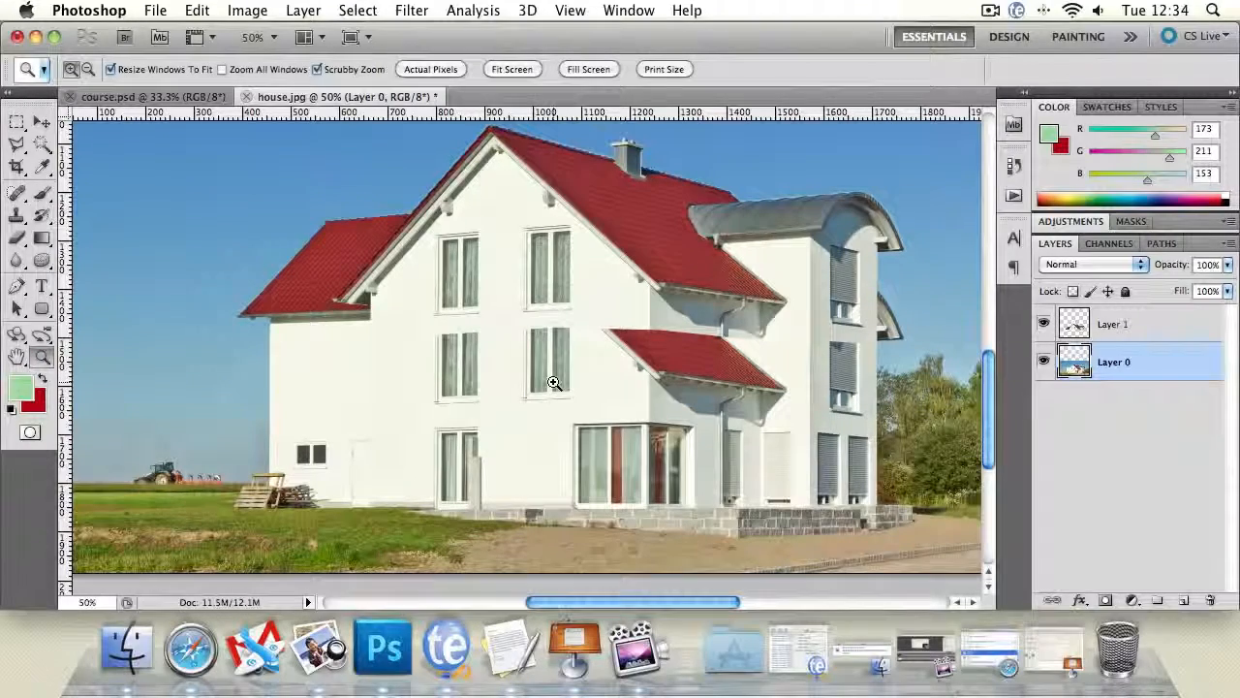
click(449, 386)
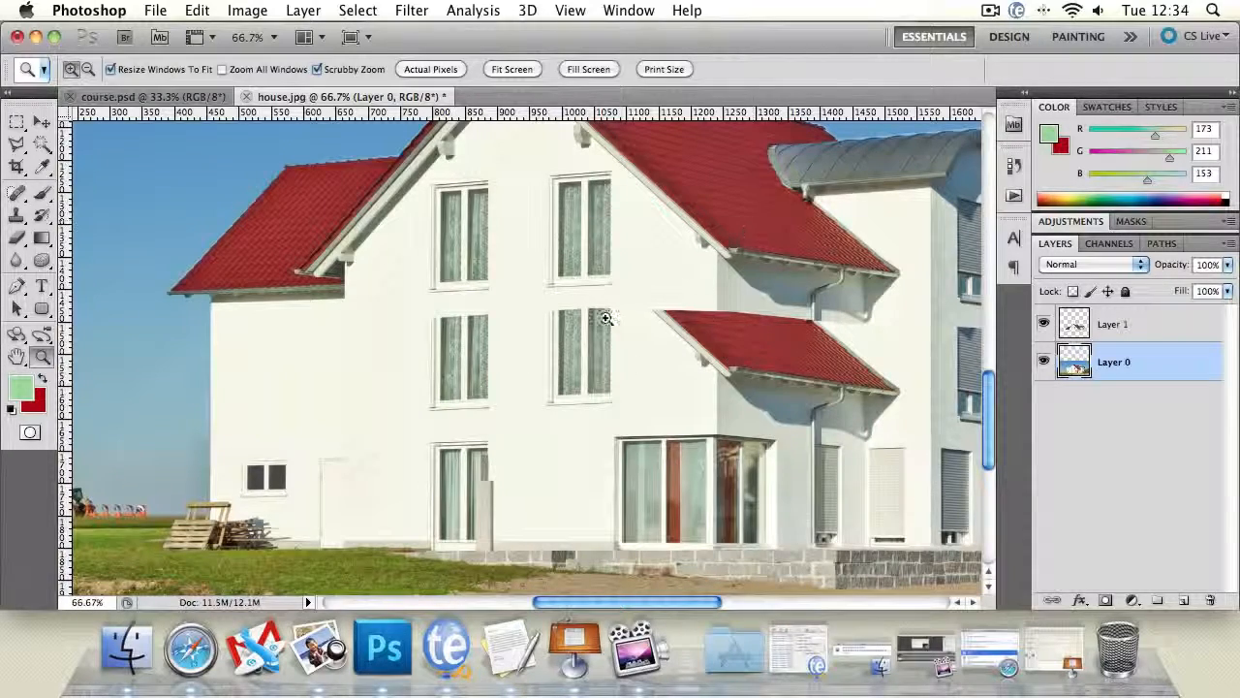
click(471, 360)
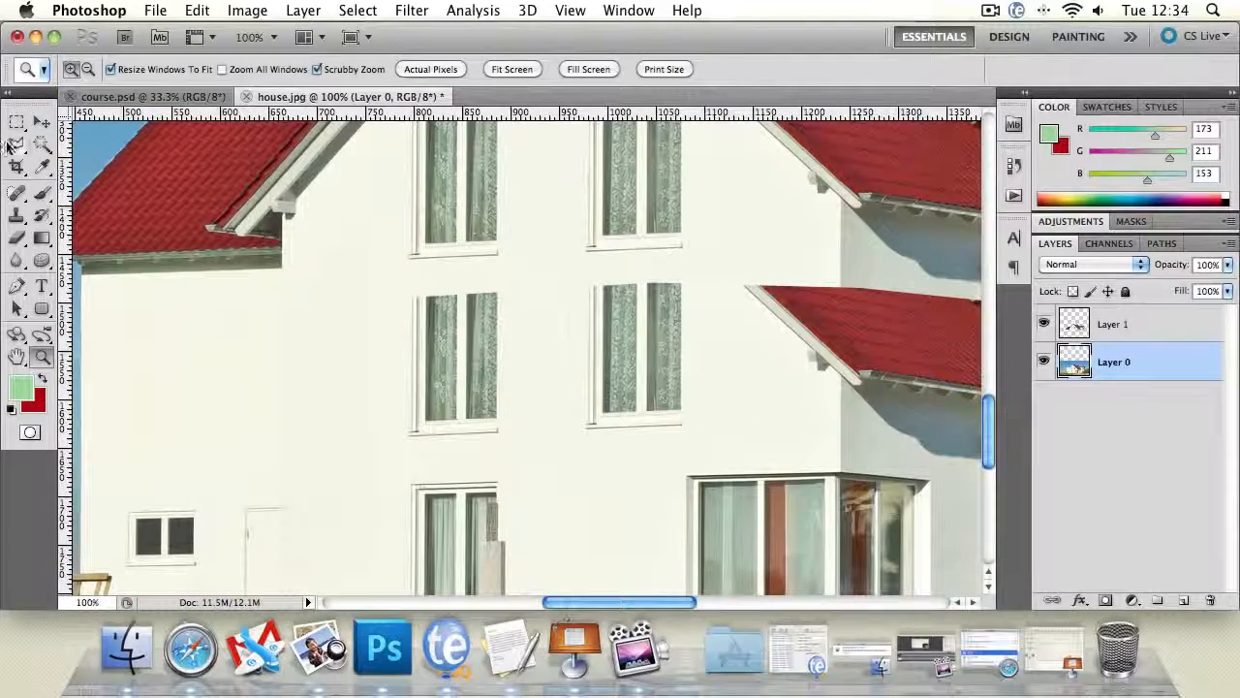
click(16, 122)
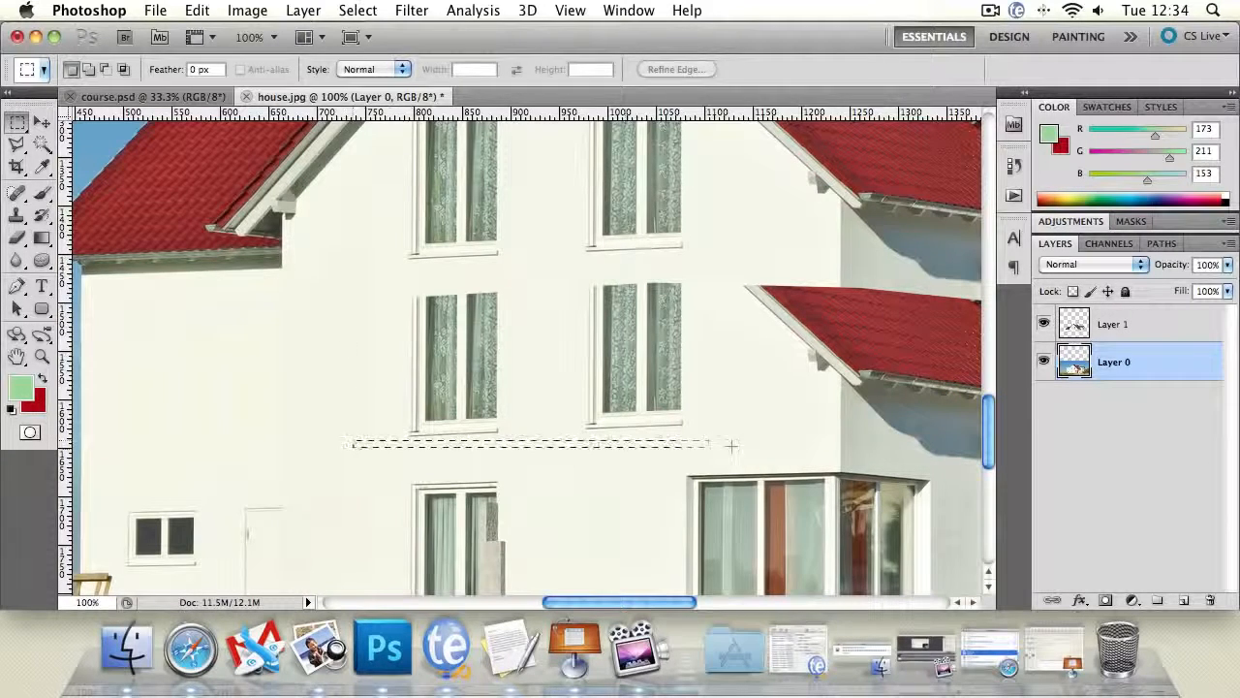
drag(731, 445, 716, 443)
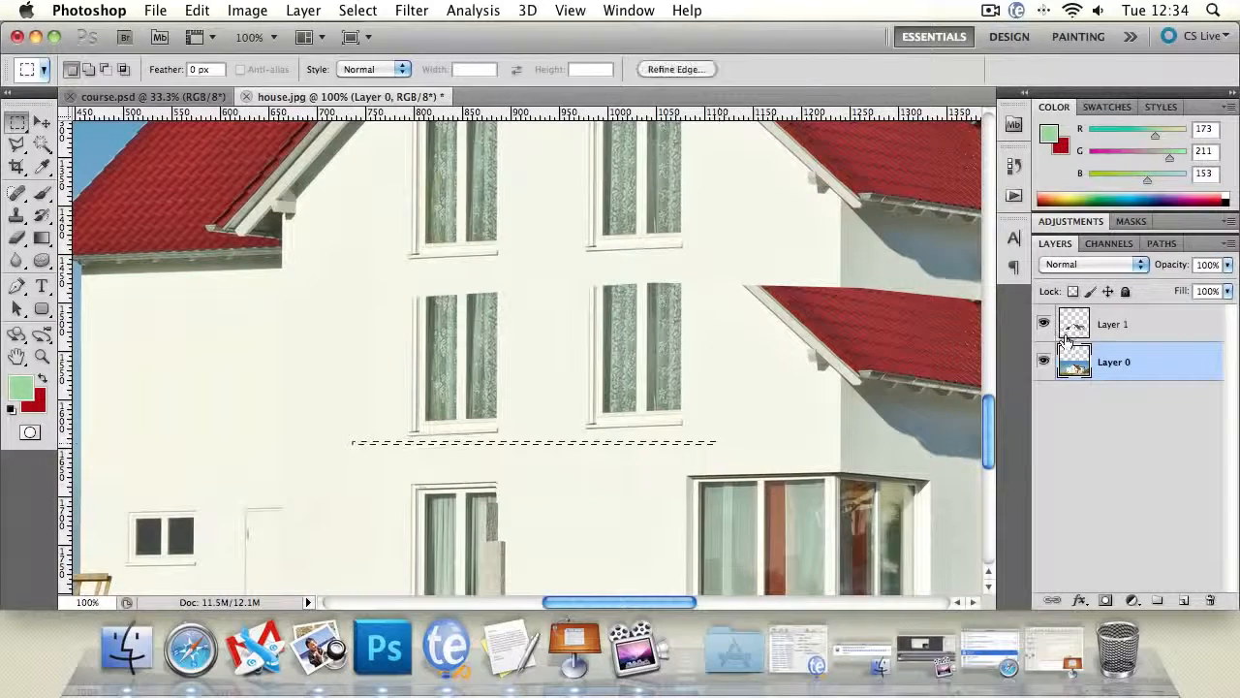
- Stretch this wall strip upward to about 4400% height so it covers both middle-storey windows, apply the transform and deselect
click(42, 122)
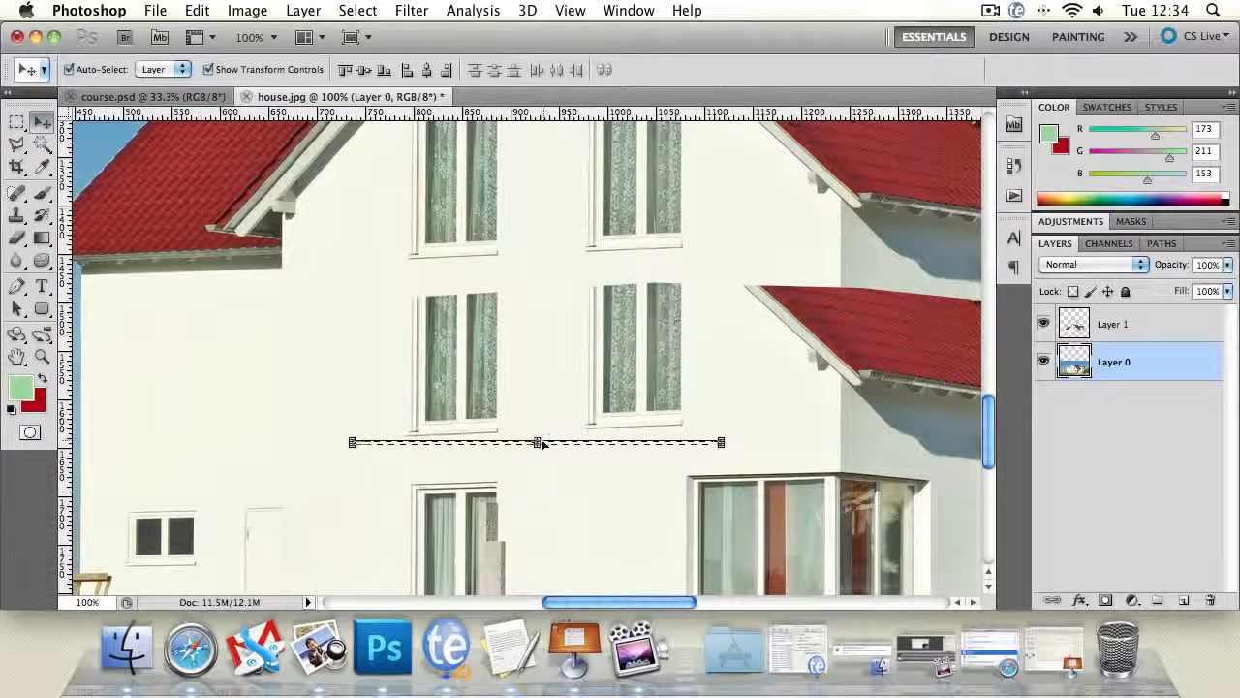
drag(539, 442, 520, 274)
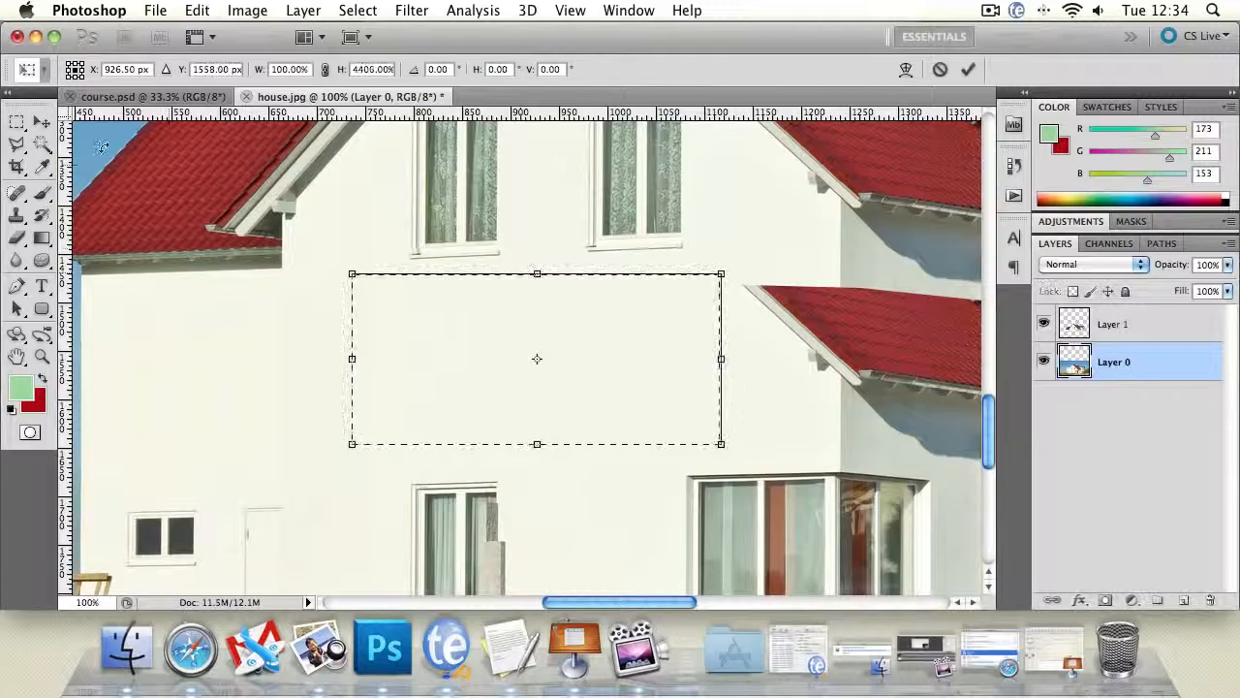
click(16, 143)
key(Return)
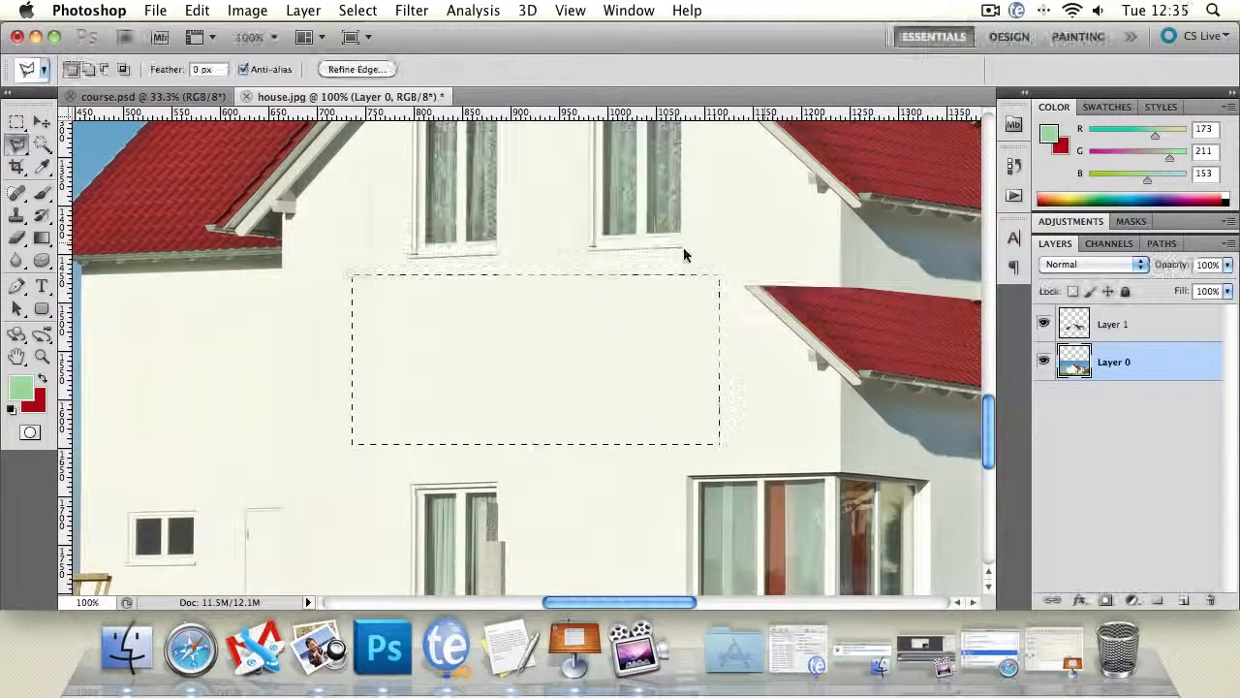
double_click(684, 255)
click(778, 258)
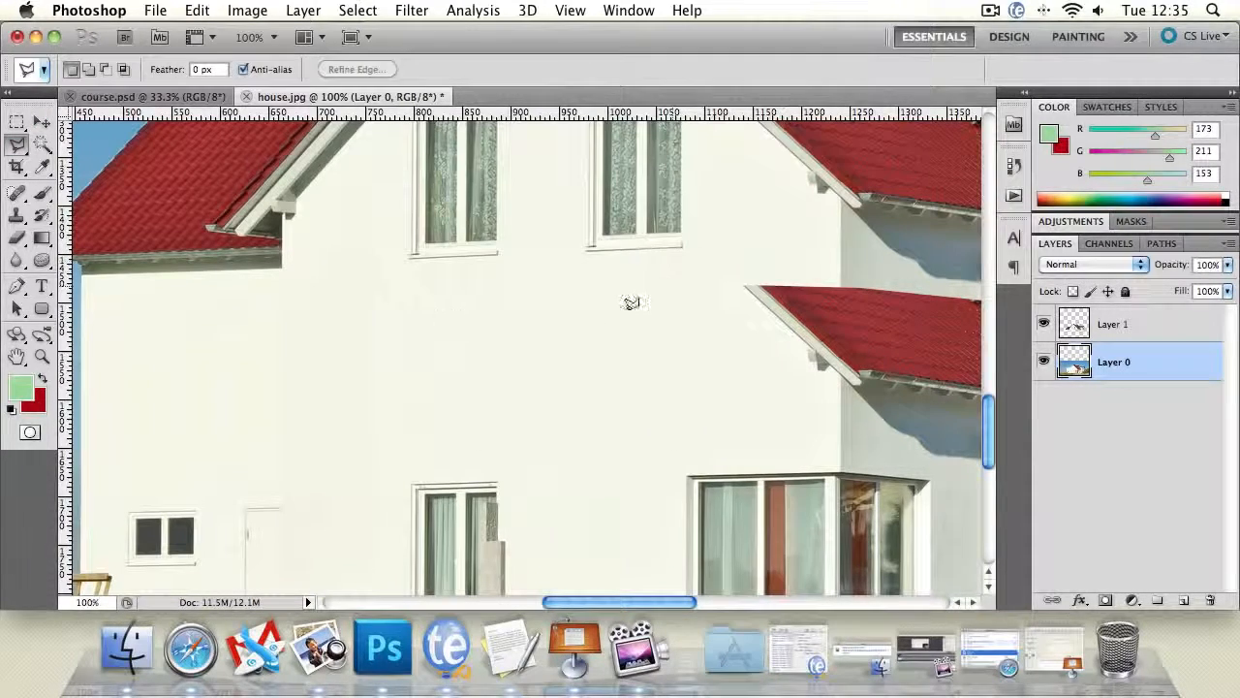
- Examine the retouched facade as a whole, and up close the remaining lower roof piece above the corner window
click(41, 355)
alt+click(546, 376)
alt+click(546, 376)
alt+click(547, 376)
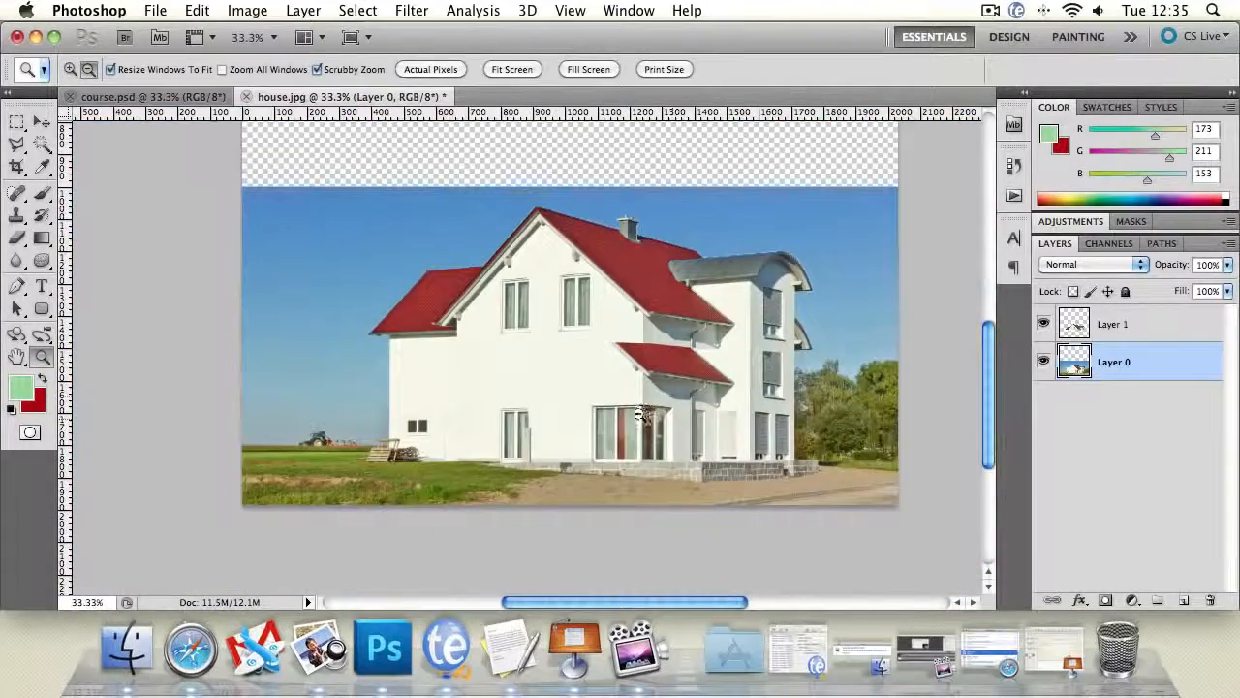
click(567, 396)
click(566, 396)
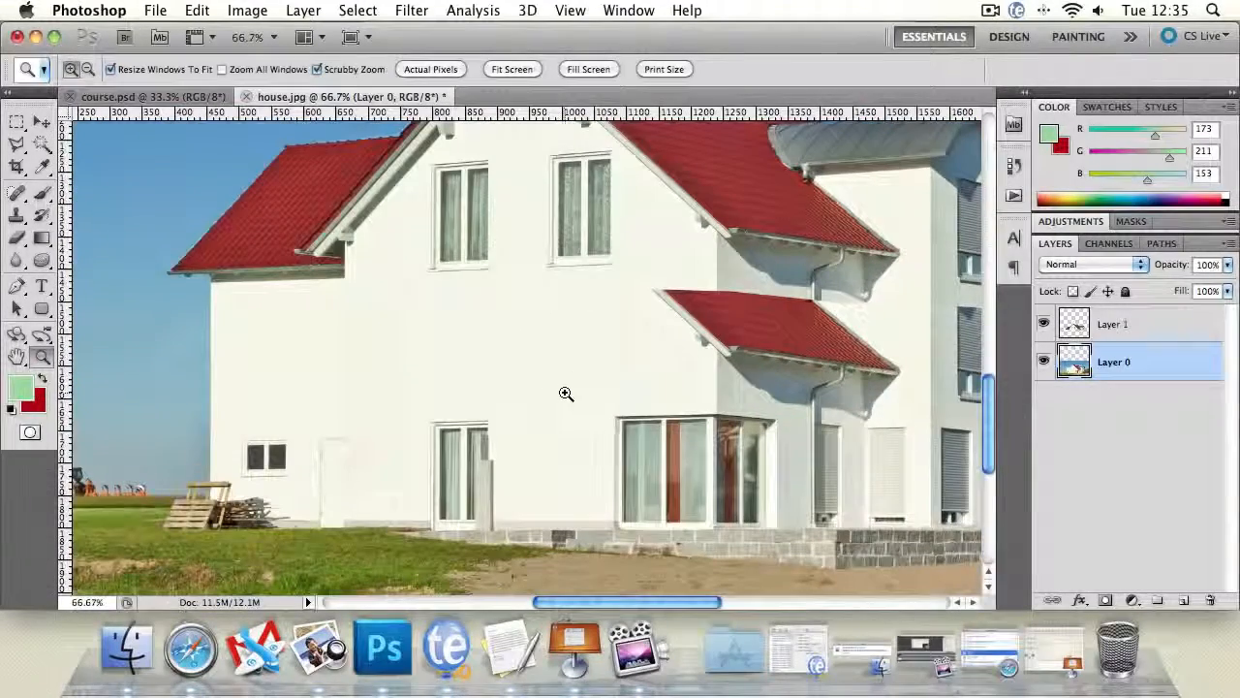
click(568, 328)
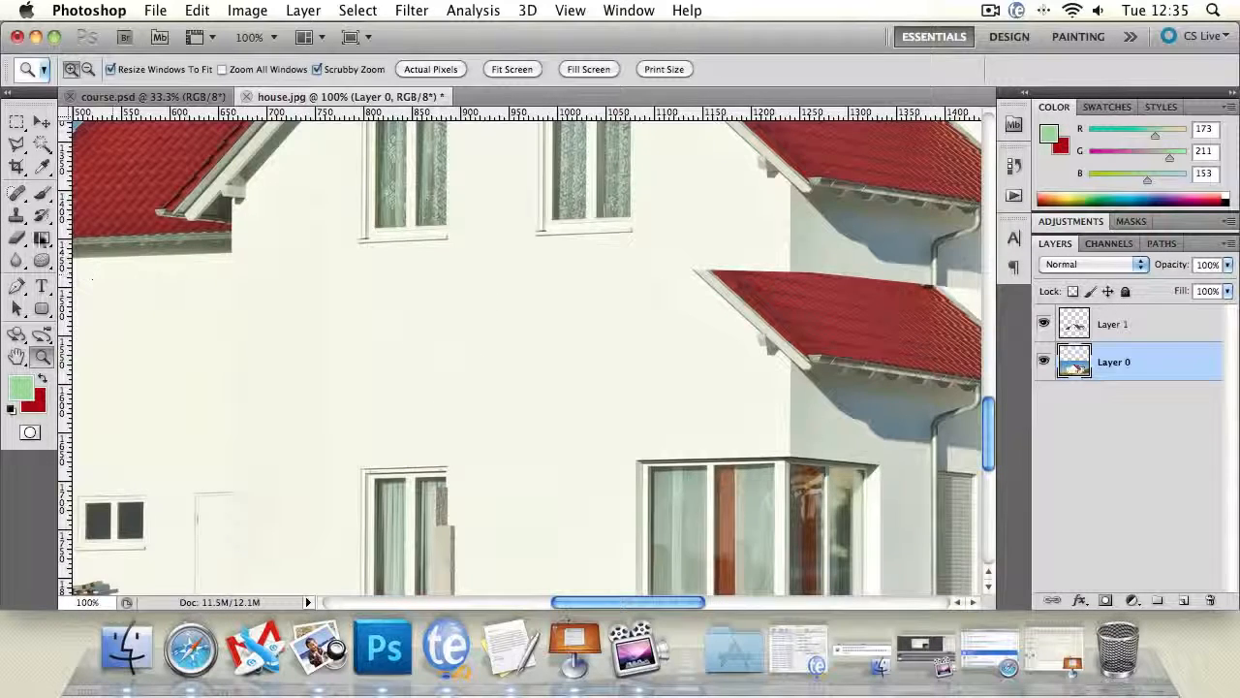
click(17, 238)
click(16, 259)
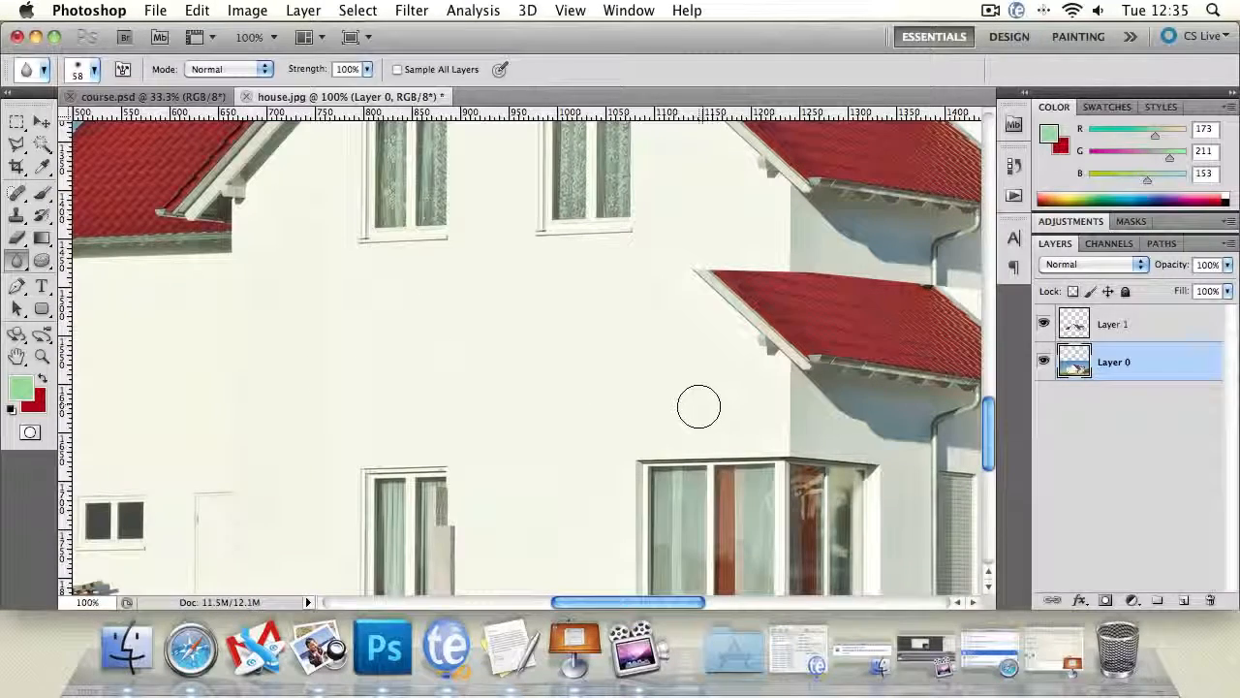
click(16, 357)
drag(845, 379, 529, 373)
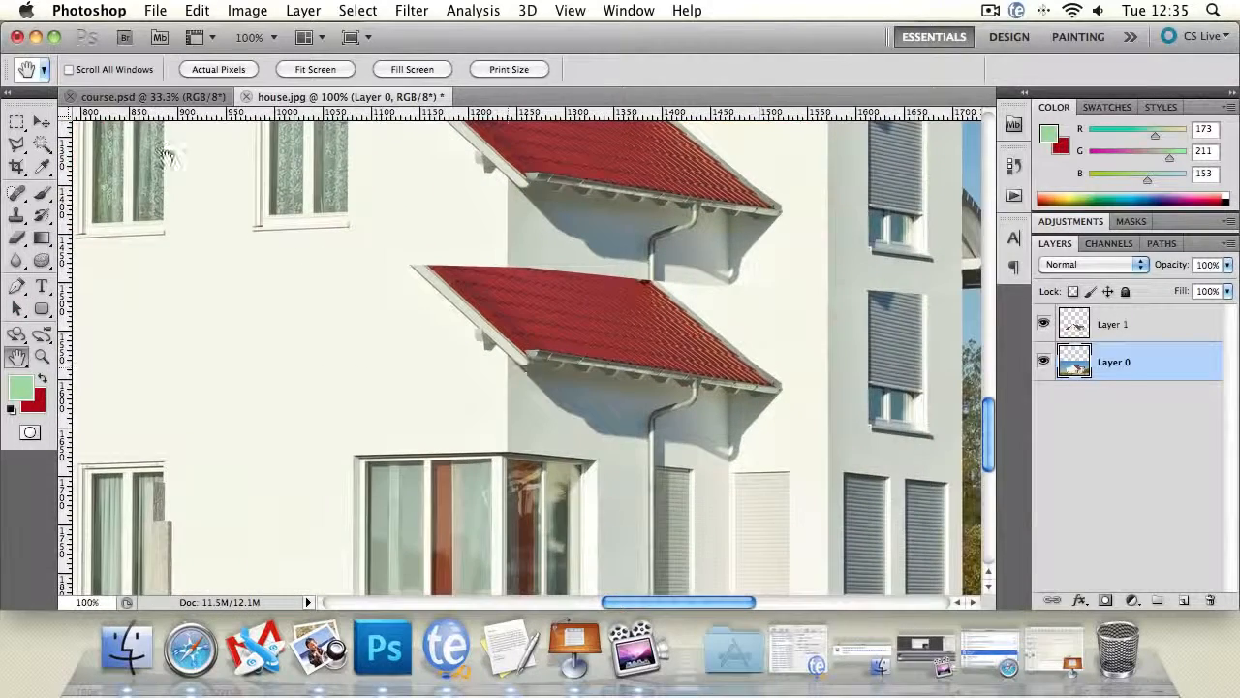
- Marquee-select a thin wall strip just above the corner window, stretch it upward to about 2957% height over the lower roof's left part, and deselect
click(16, 124)
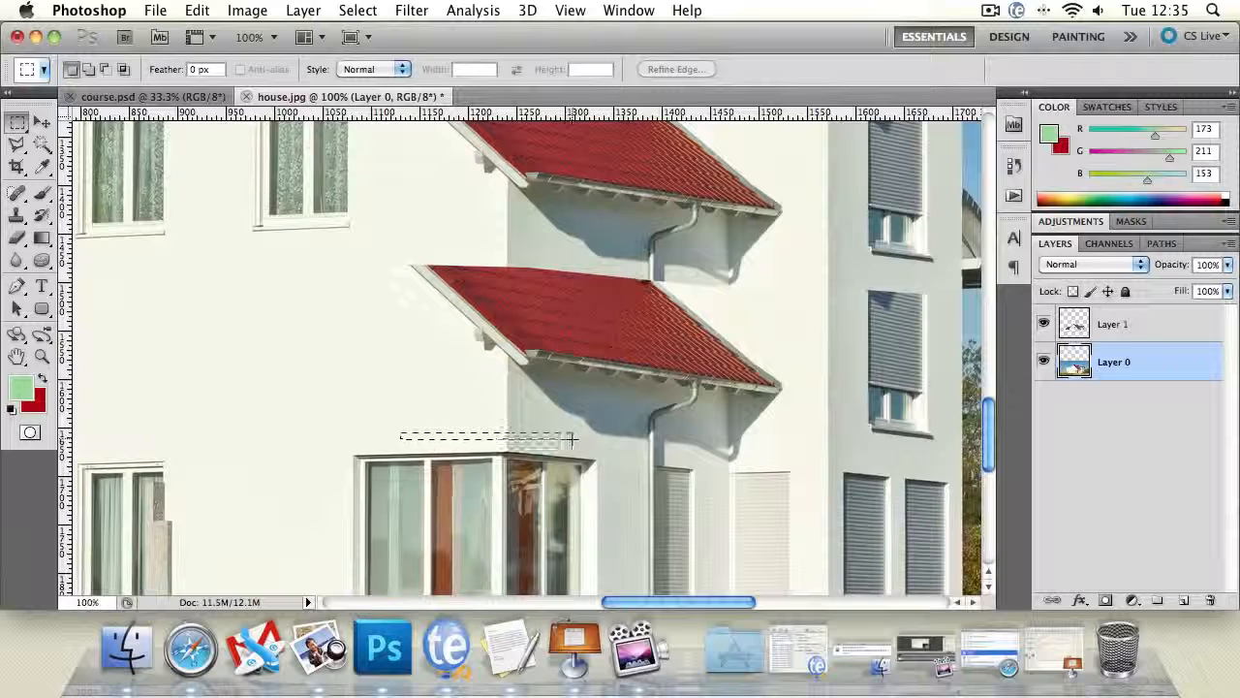
drag(574, 438, 581, 438)
click(44, 122)
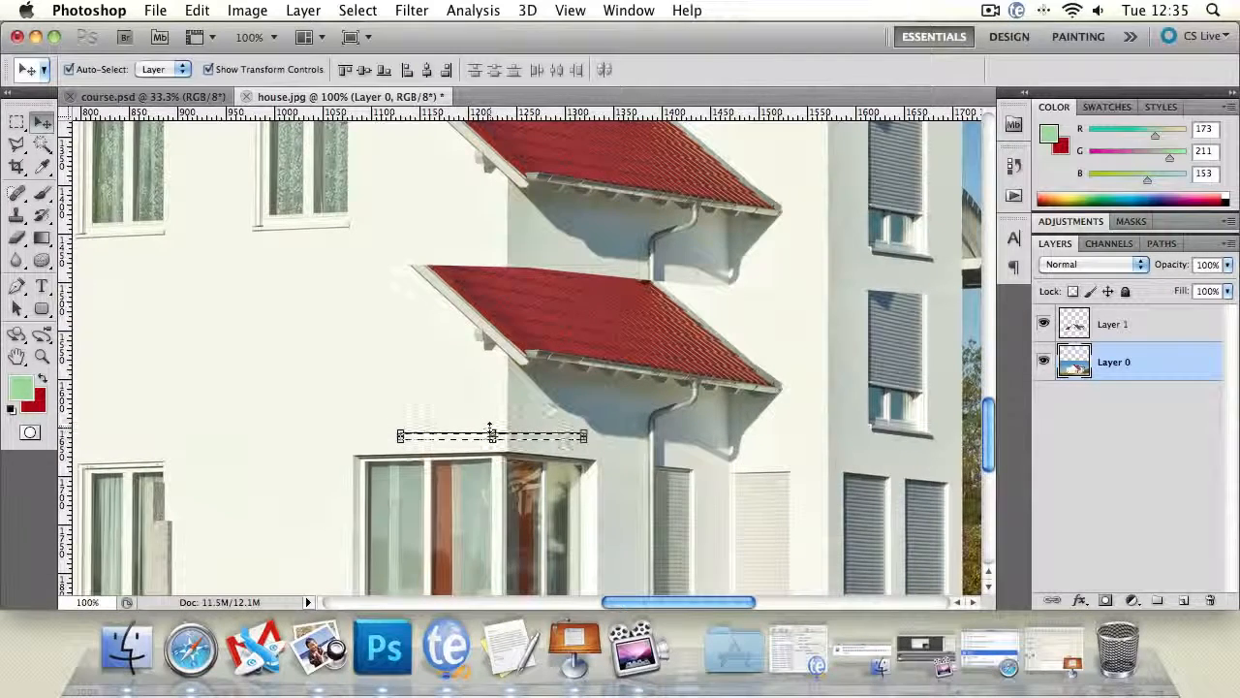
click(492, 433)
drag(491, 434, 485, 238)
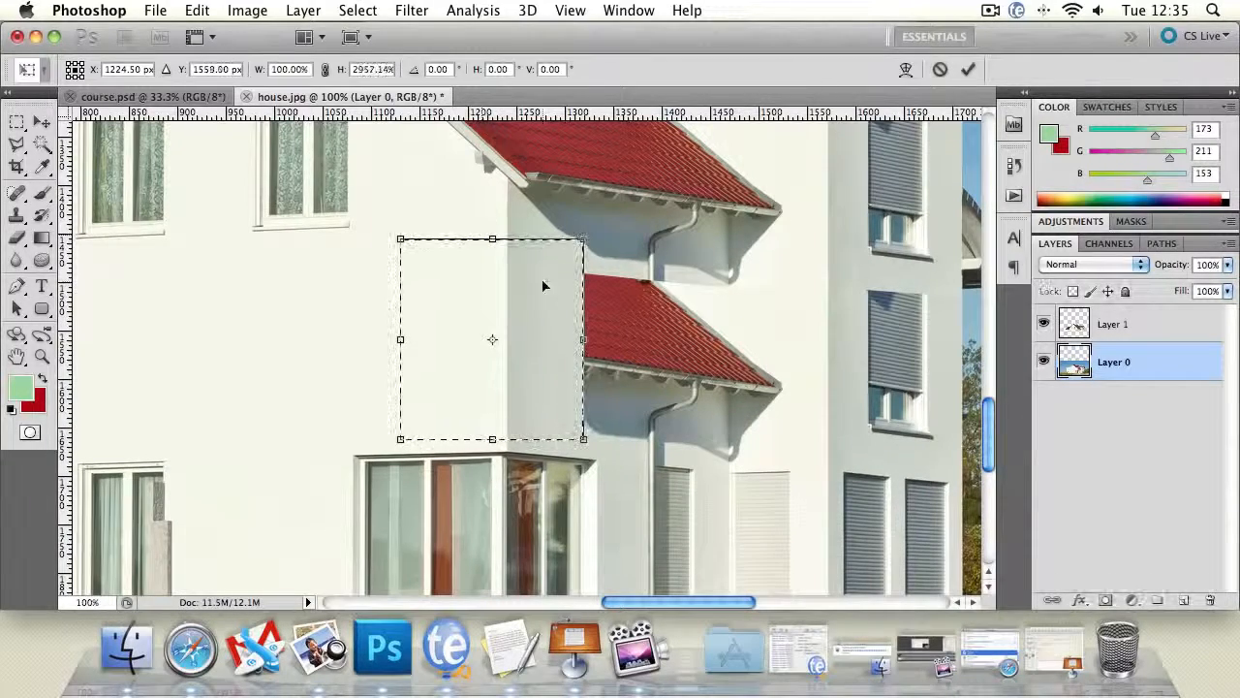
key(Return)
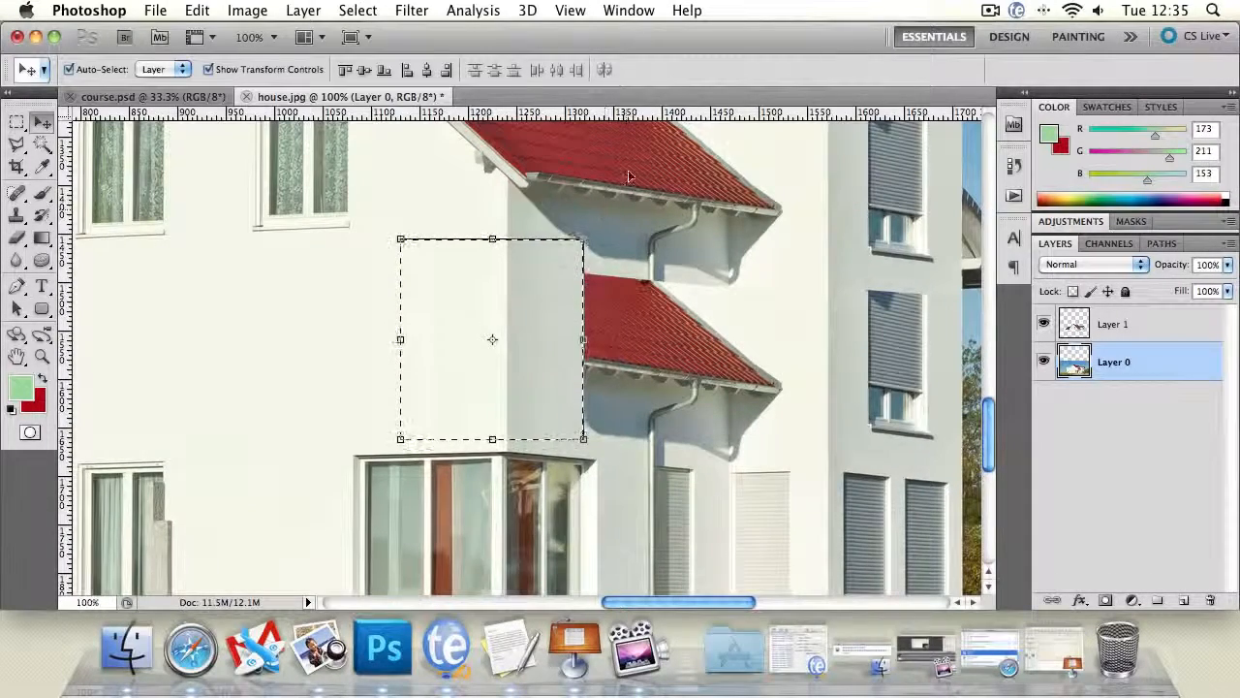
key(l)
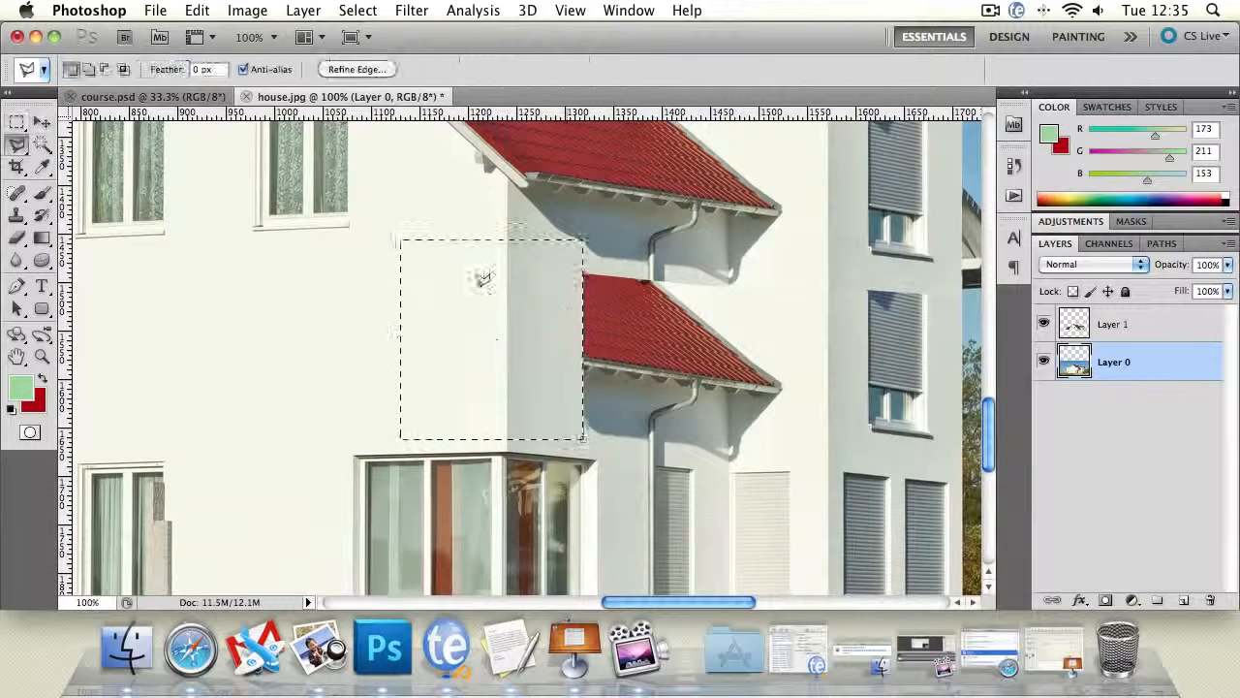
click(560, 232)
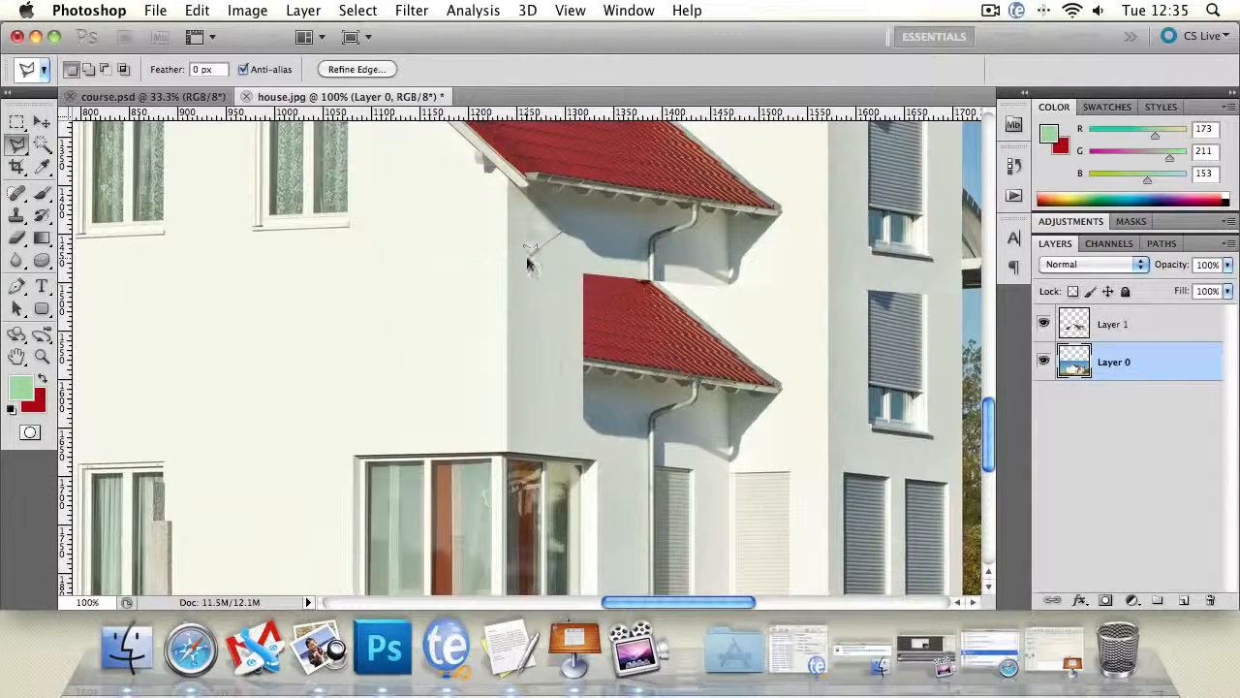
double_click(529, 262)
click(780, 259)
click(41, 121)
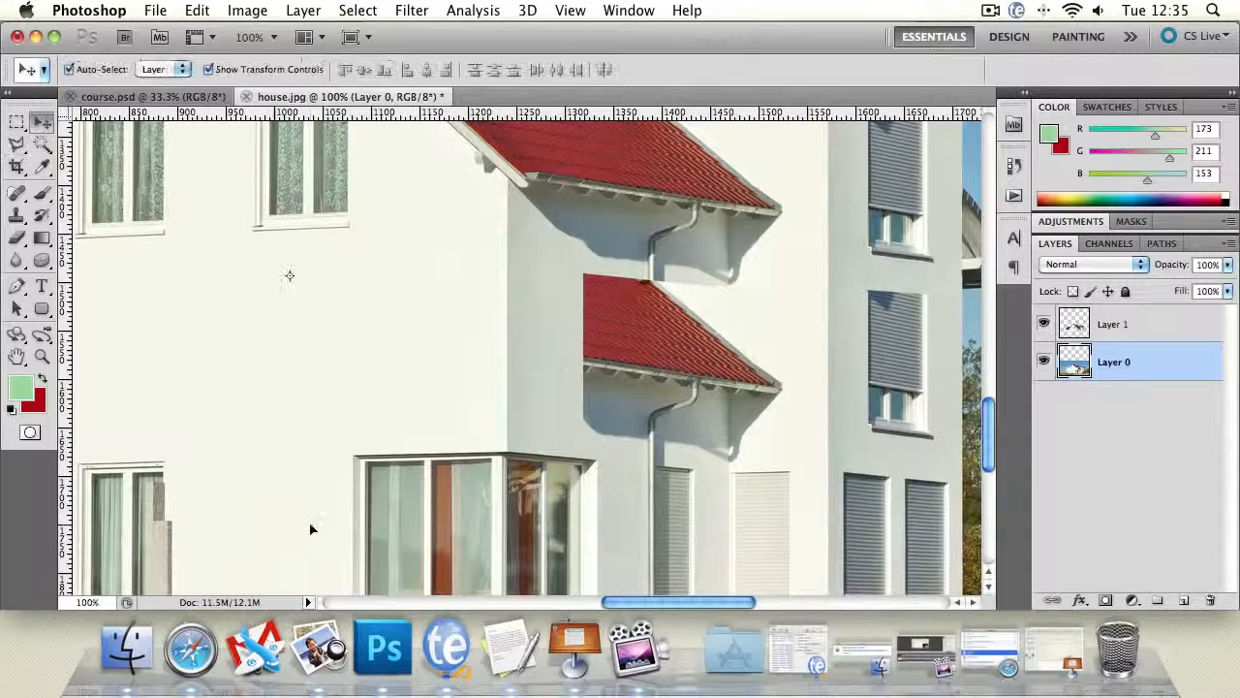
drag(501, 194, 504, 165)
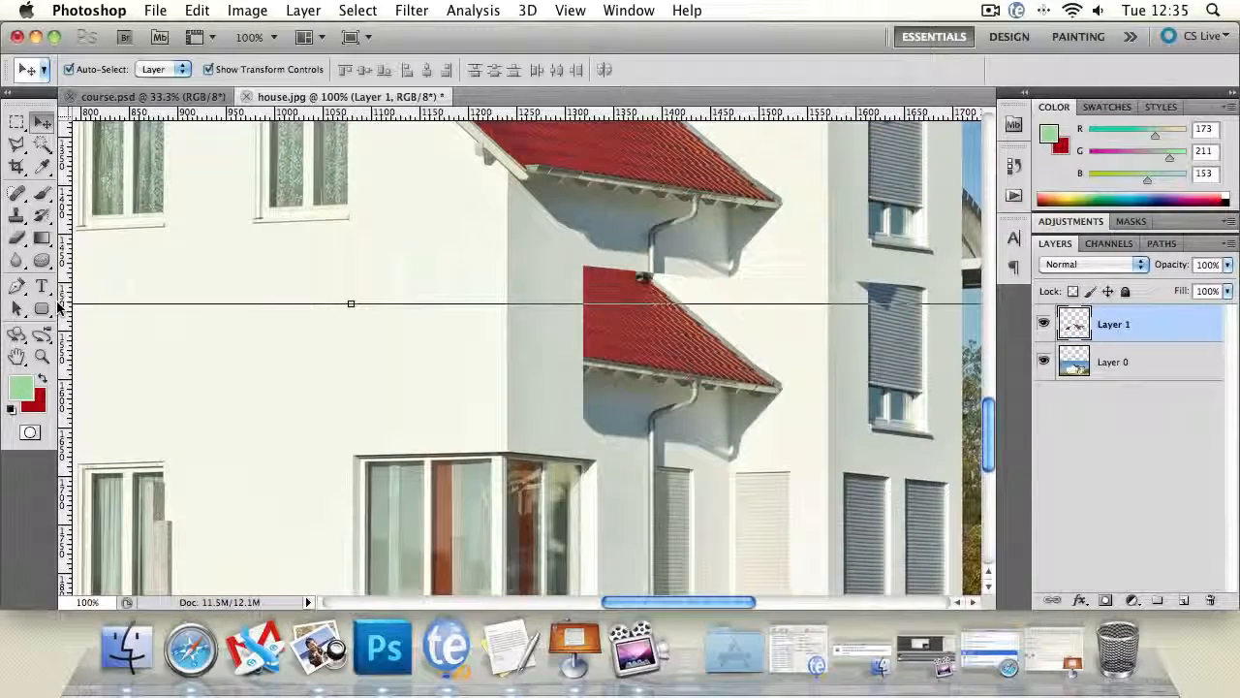
click(178, 347)
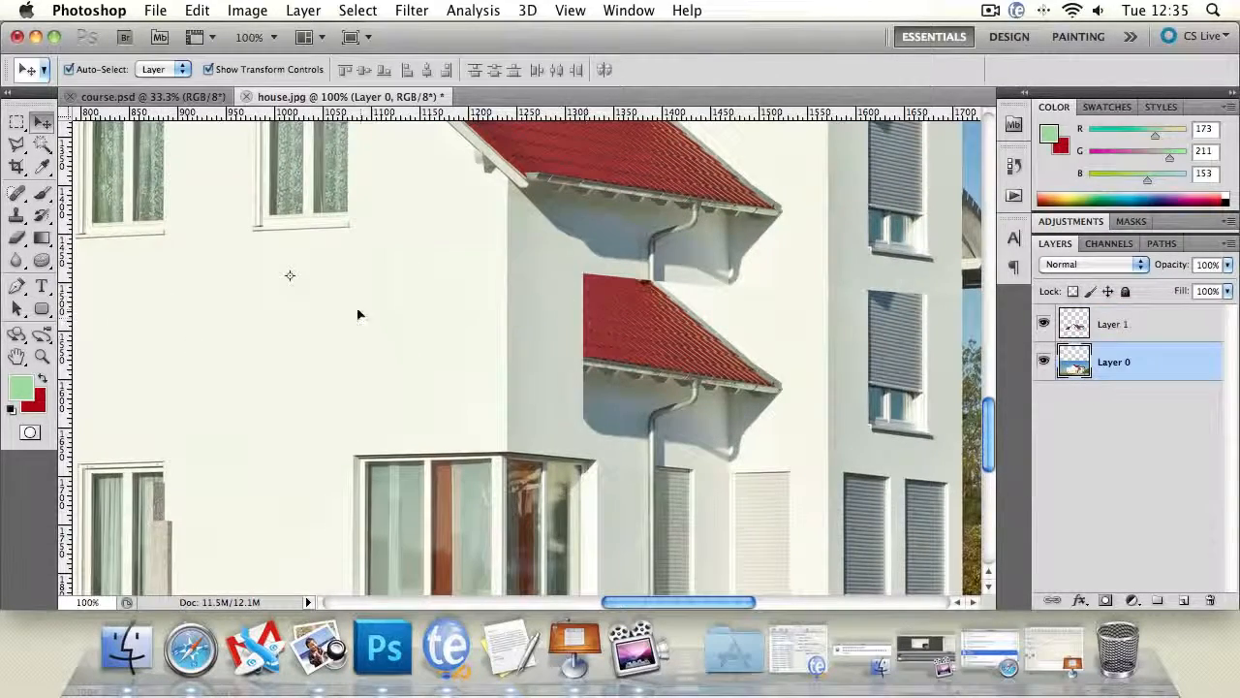
- Marquee-select a thin strip of shaded wall below the cut-off edge of the lower roof, extending across the downpipe
click(41, 356)
click(548, 389)
click(547, 388)
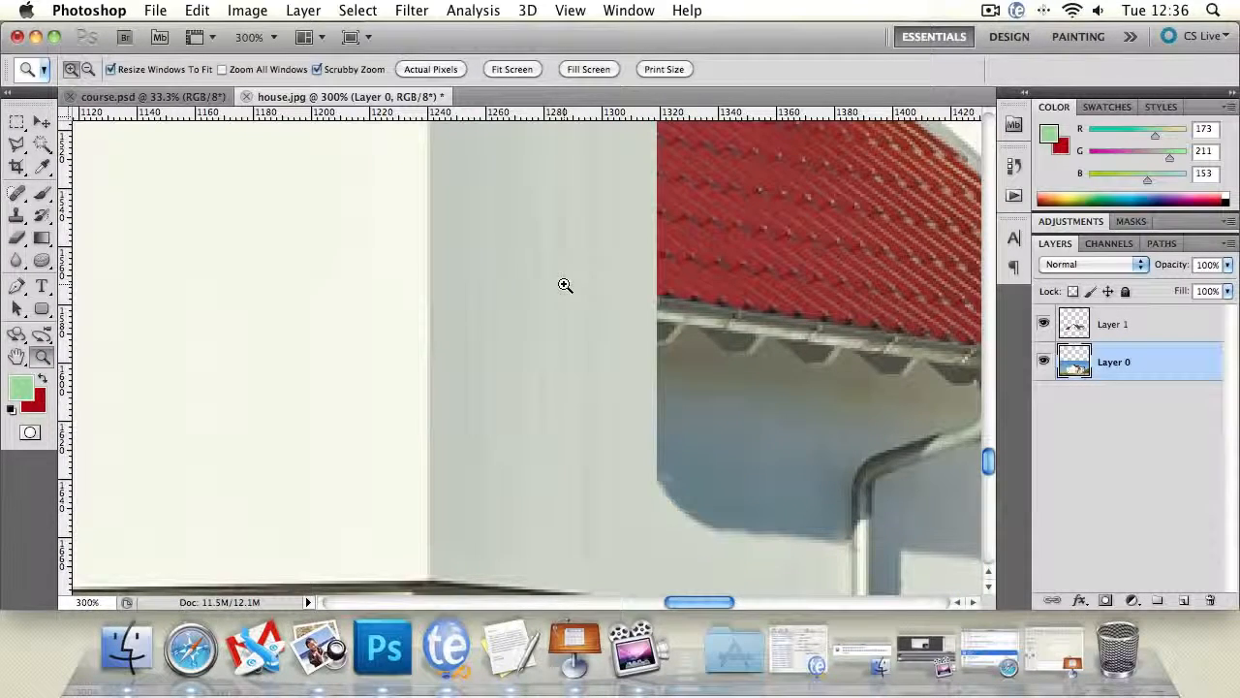
alt+click(519, 332)
alt+click(520, 331)
alt+click(519, 331)
click(519, 332)
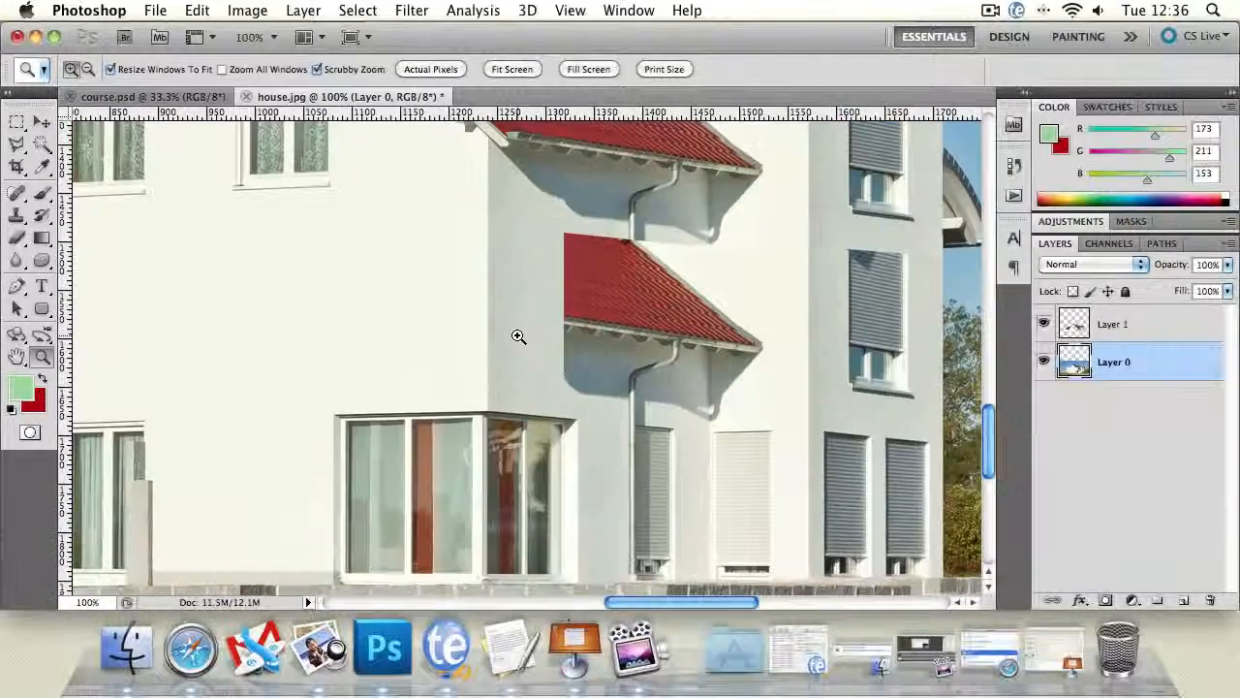
click(17, 125)
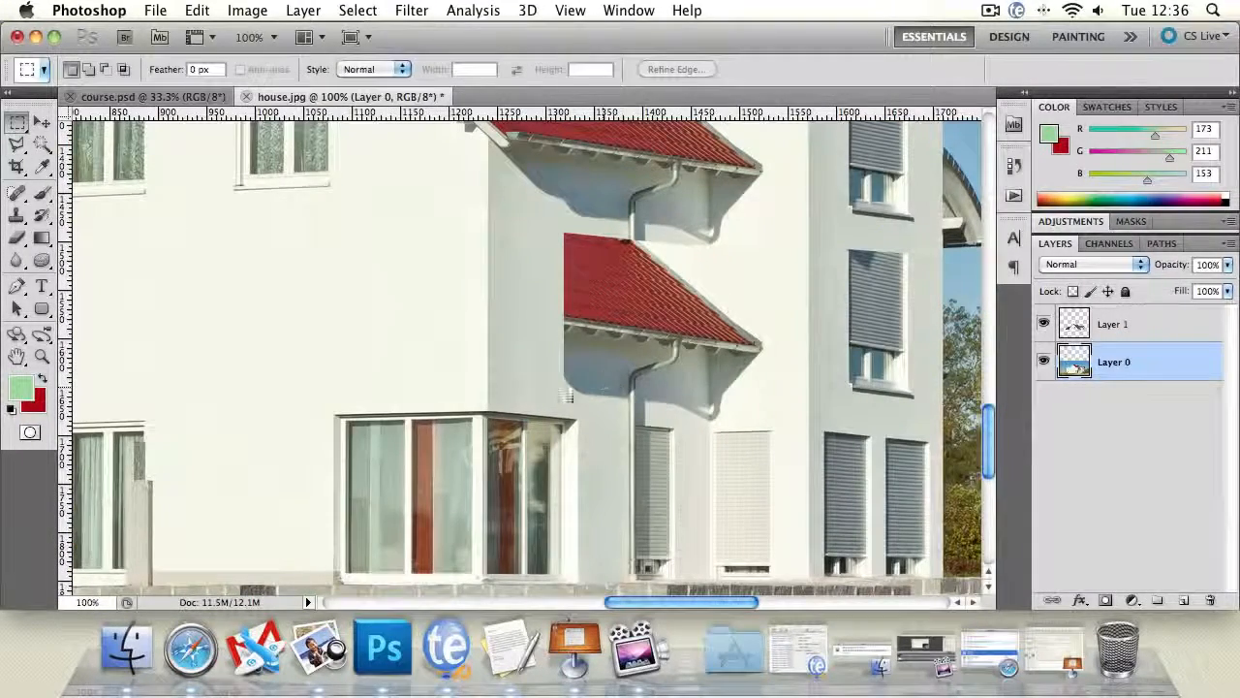
drag(558, 404, 660, 407)
click(42, 122)
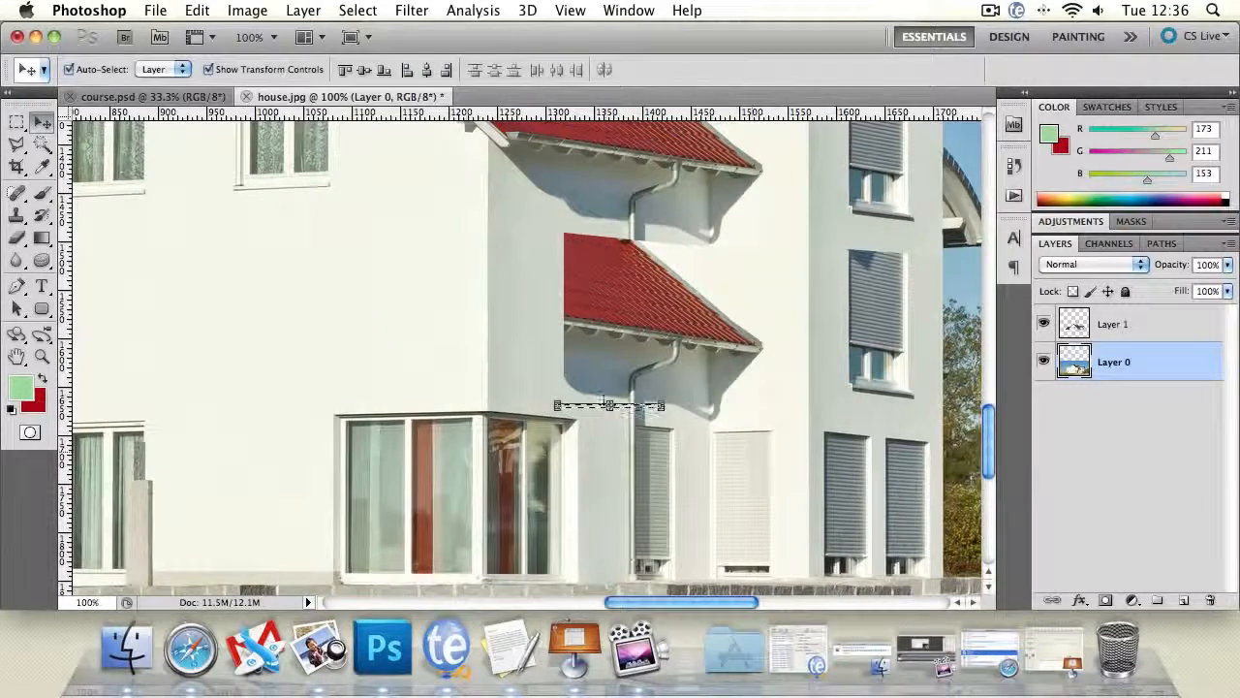
drag(608, 403, 609, 391)
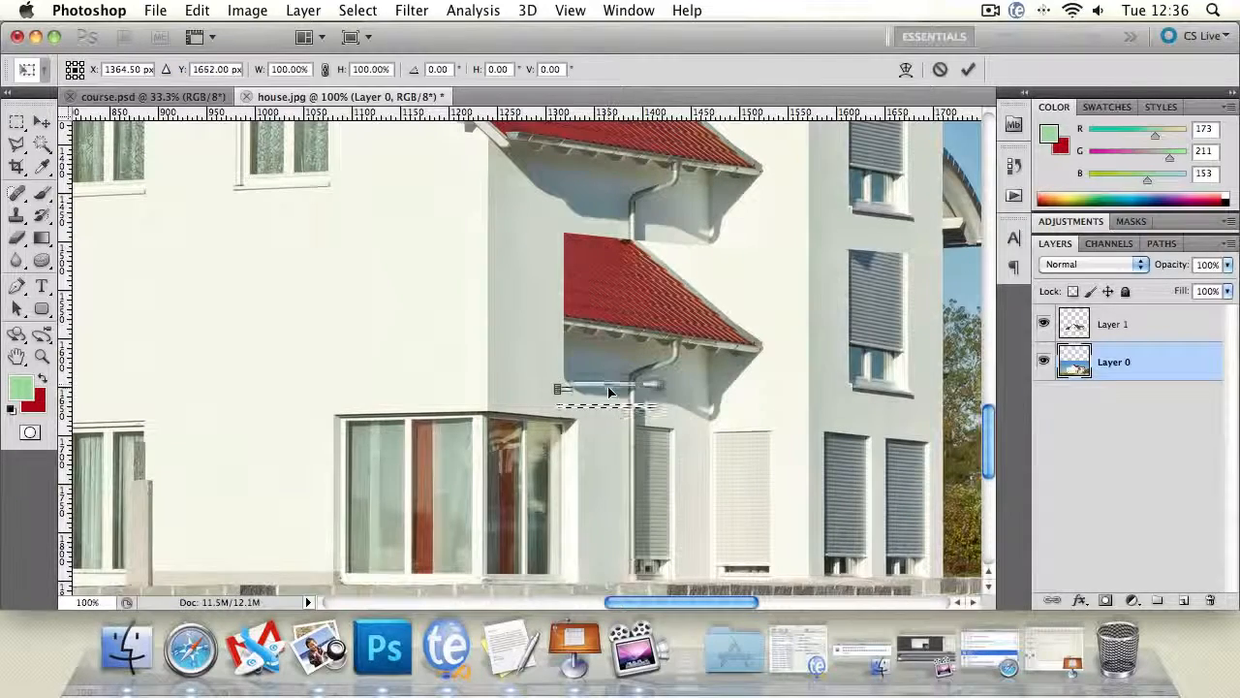
click(17, 122)
click(580, 258)
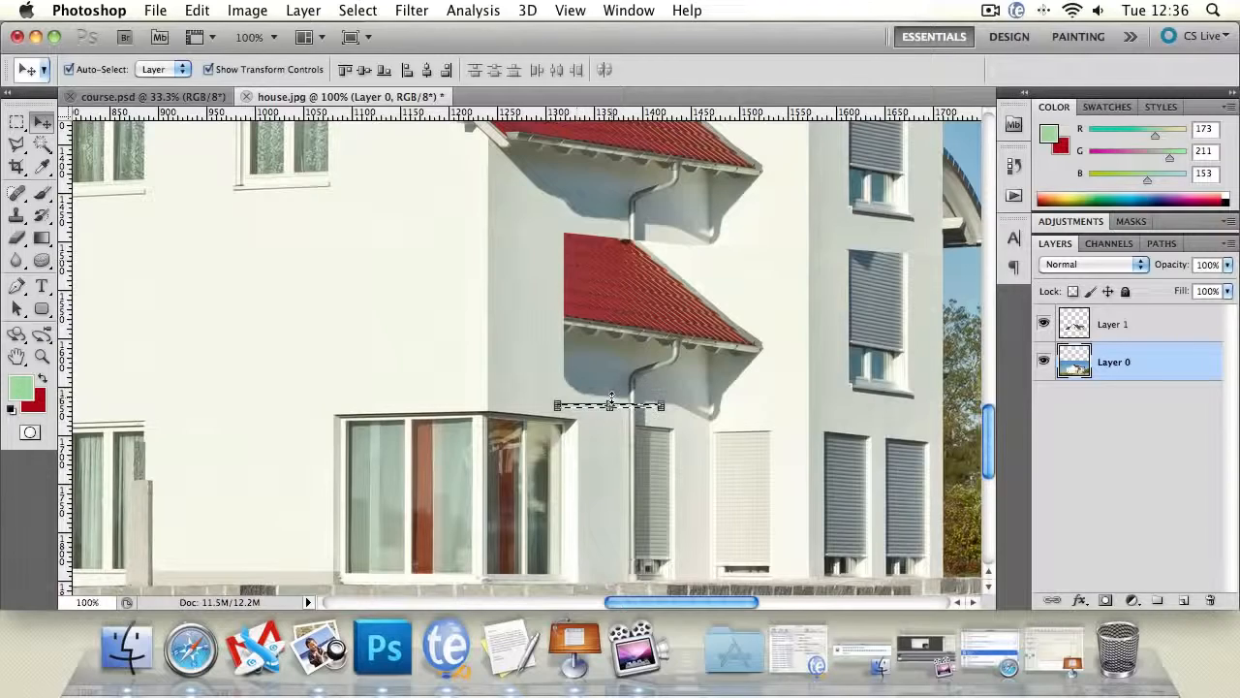
- Stretch the wall and downpipe strip upward over the lower roof until it meets the upper roof's shadow, apply the transform and deselect
click(610, 400)
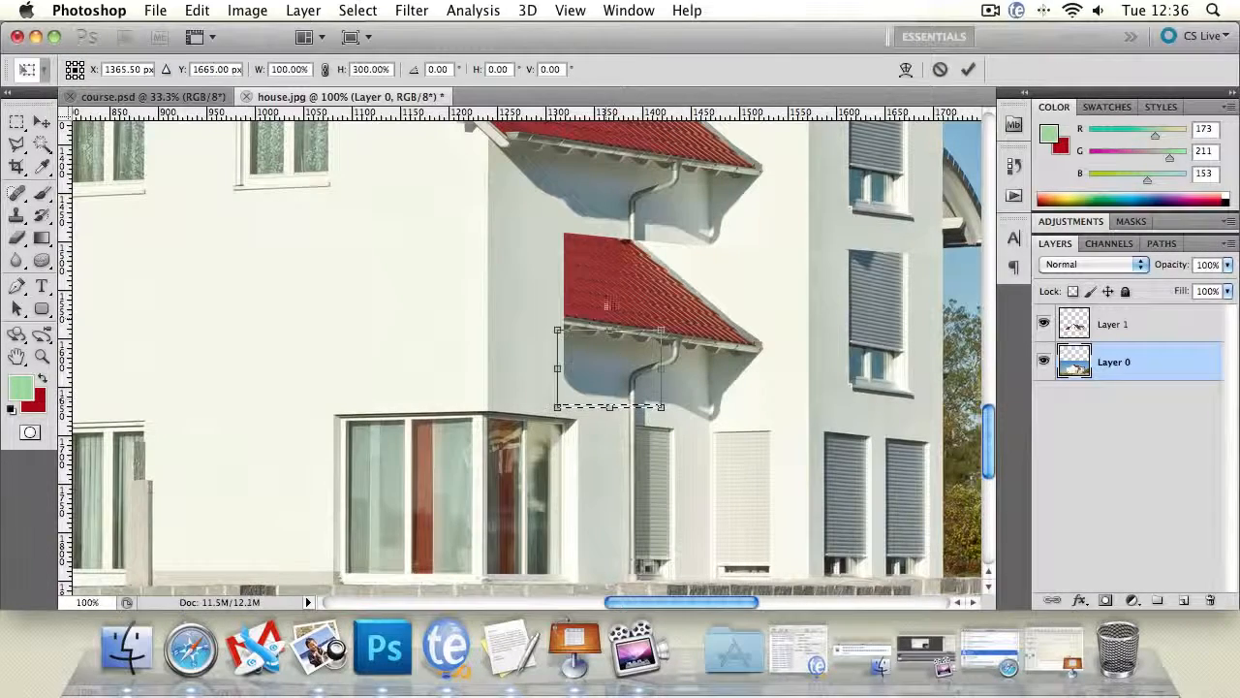
drag(610, 330, 609, 208)
key(Return)
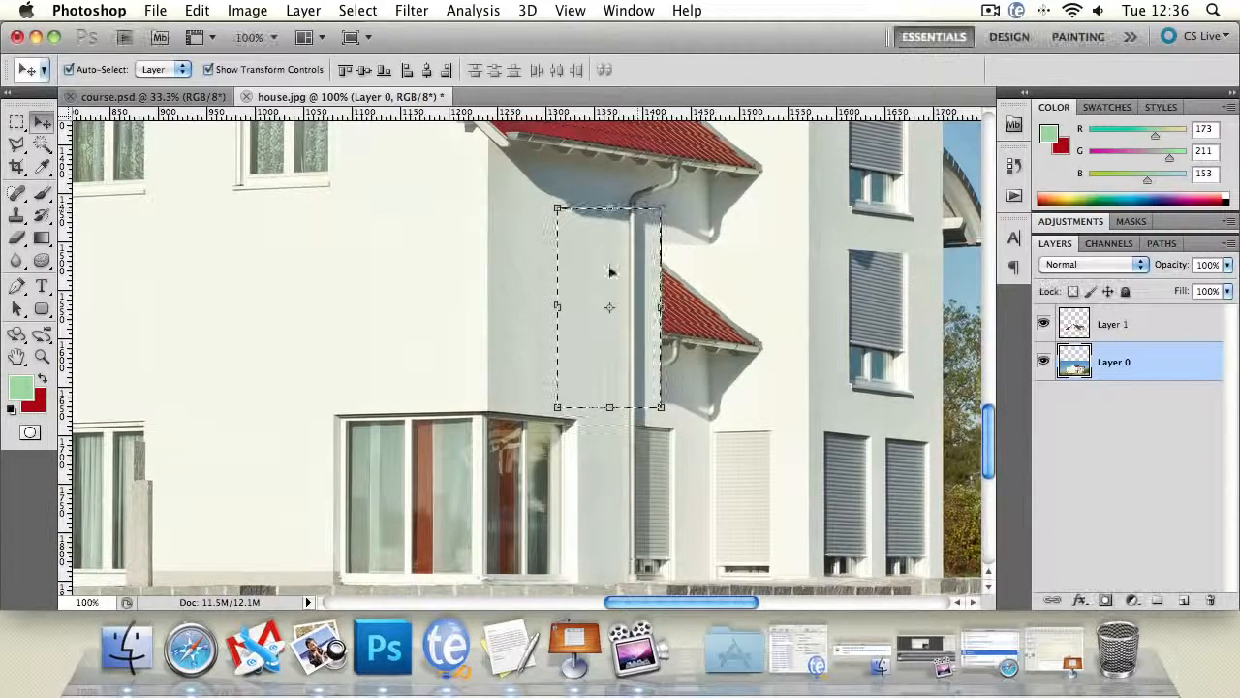
key(l)
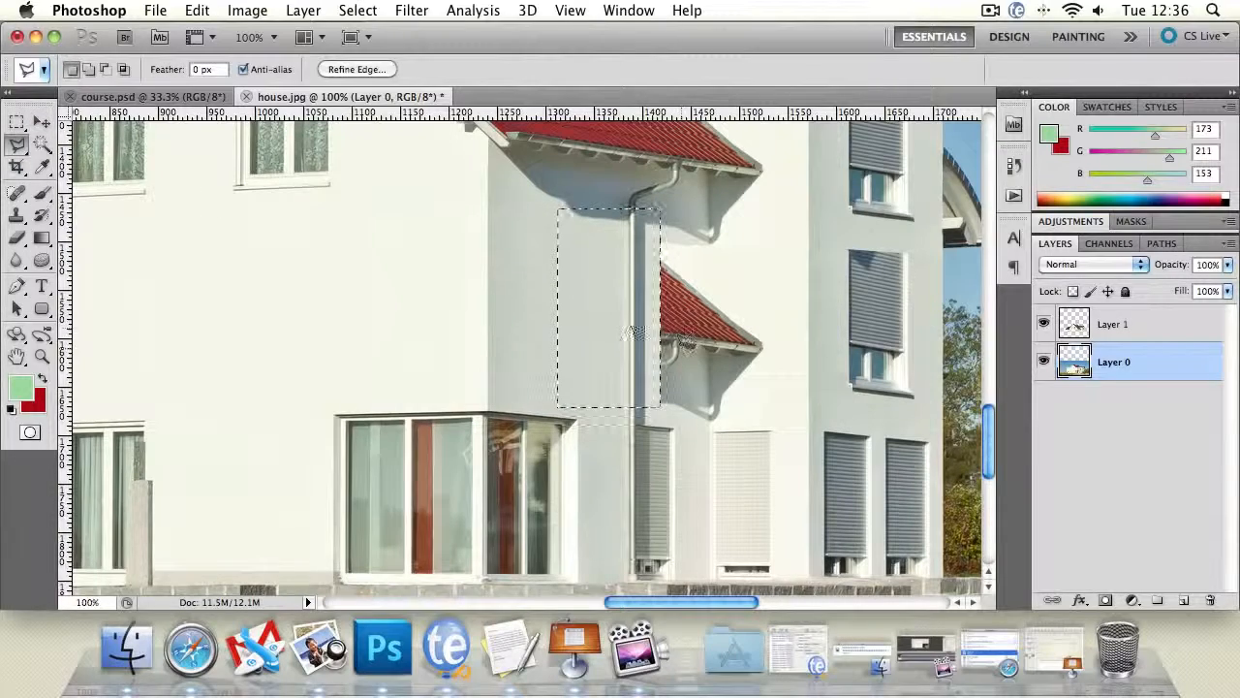
click(584, 332)
click(666, 198)
click(670, 198)
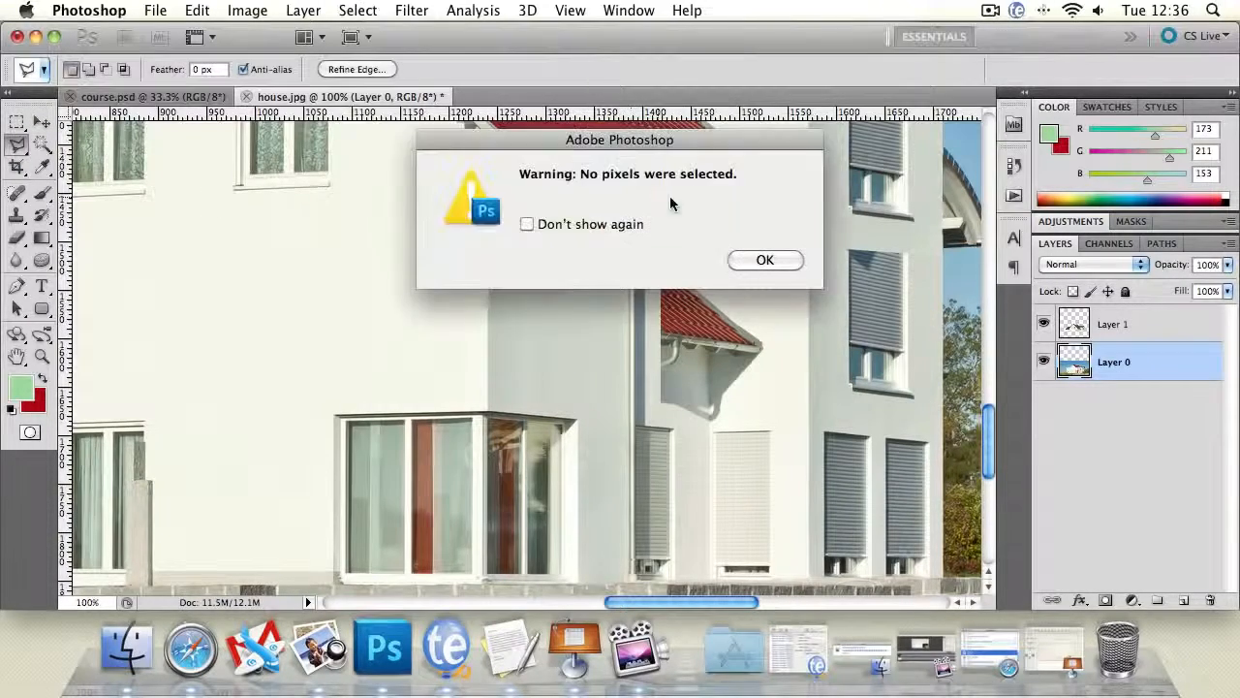
click(765, 260)
- Marquee-select a thin horizontal wall strip at the tip of the upper roof's shadow, above the remaining lower roof piece, and adjust its position
drag(652, 311, 456, 305)
click(18, 125)
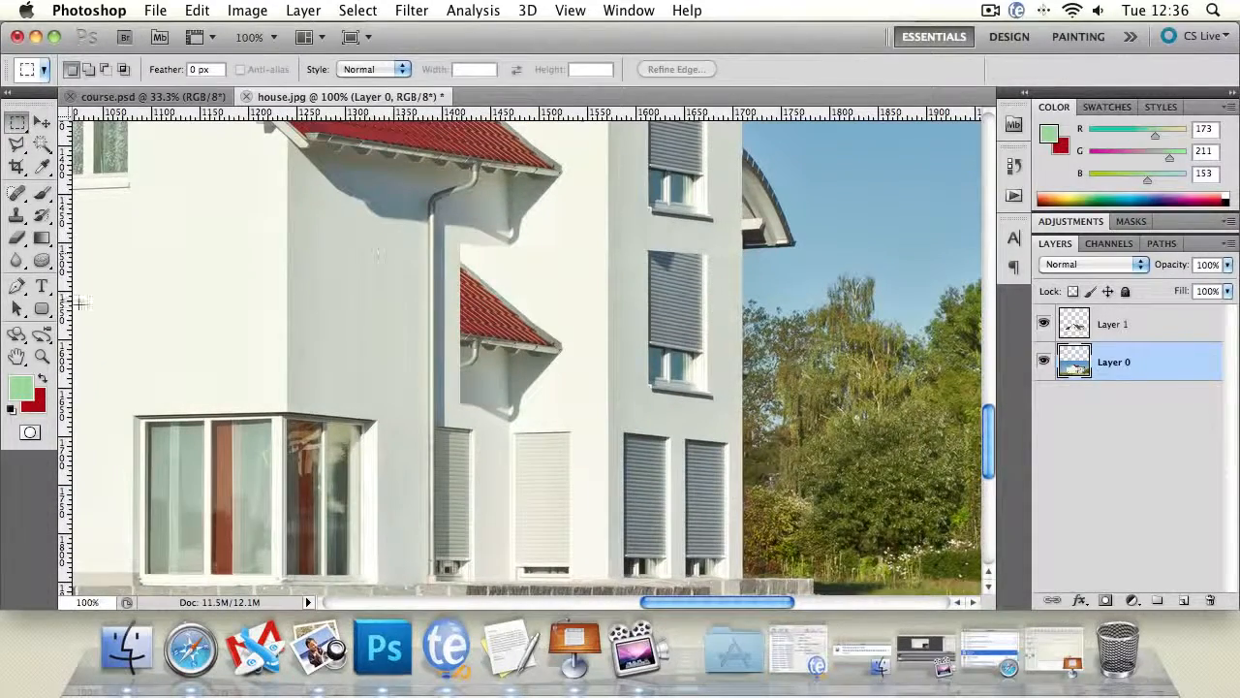
click(43, 356)
click(451, 266)
click(585, 268)
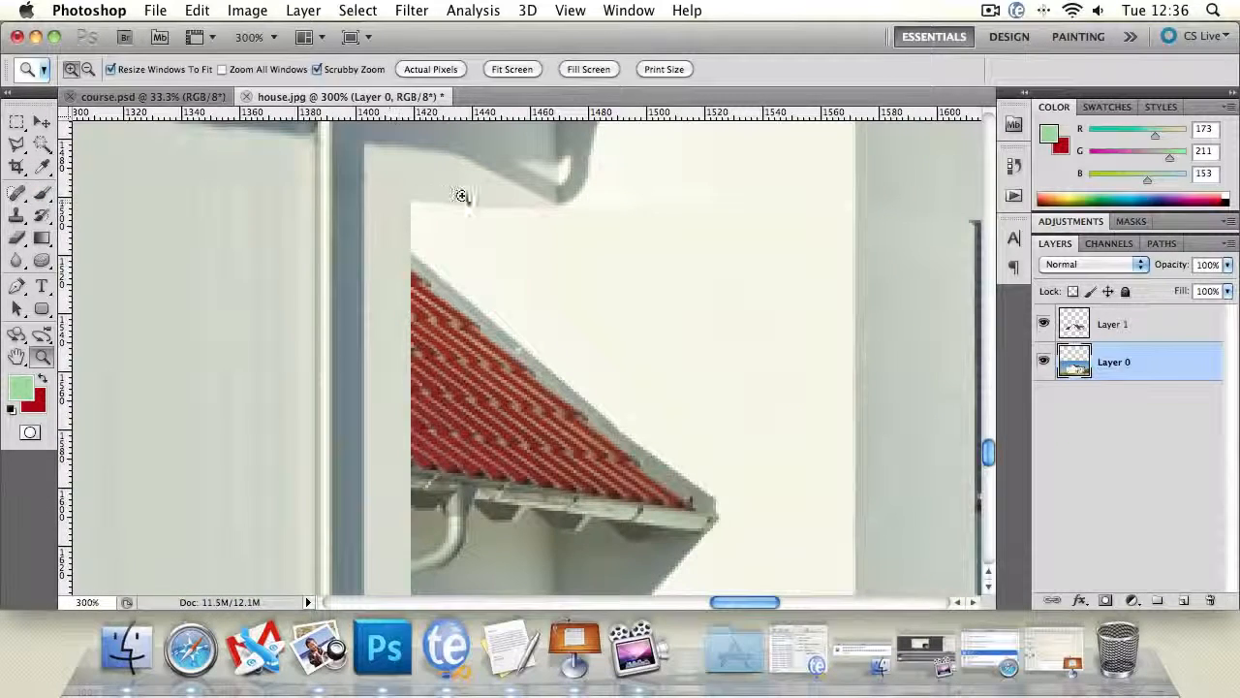
key(m)
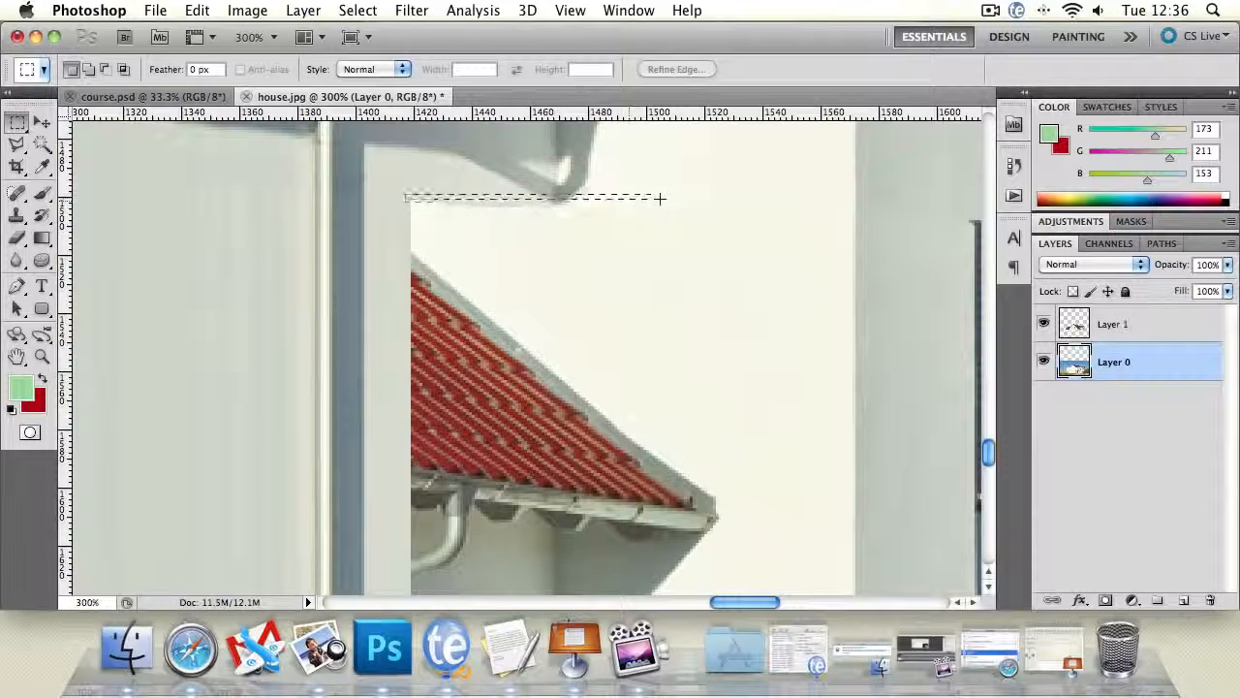
drag(669, 196, 405, 201)
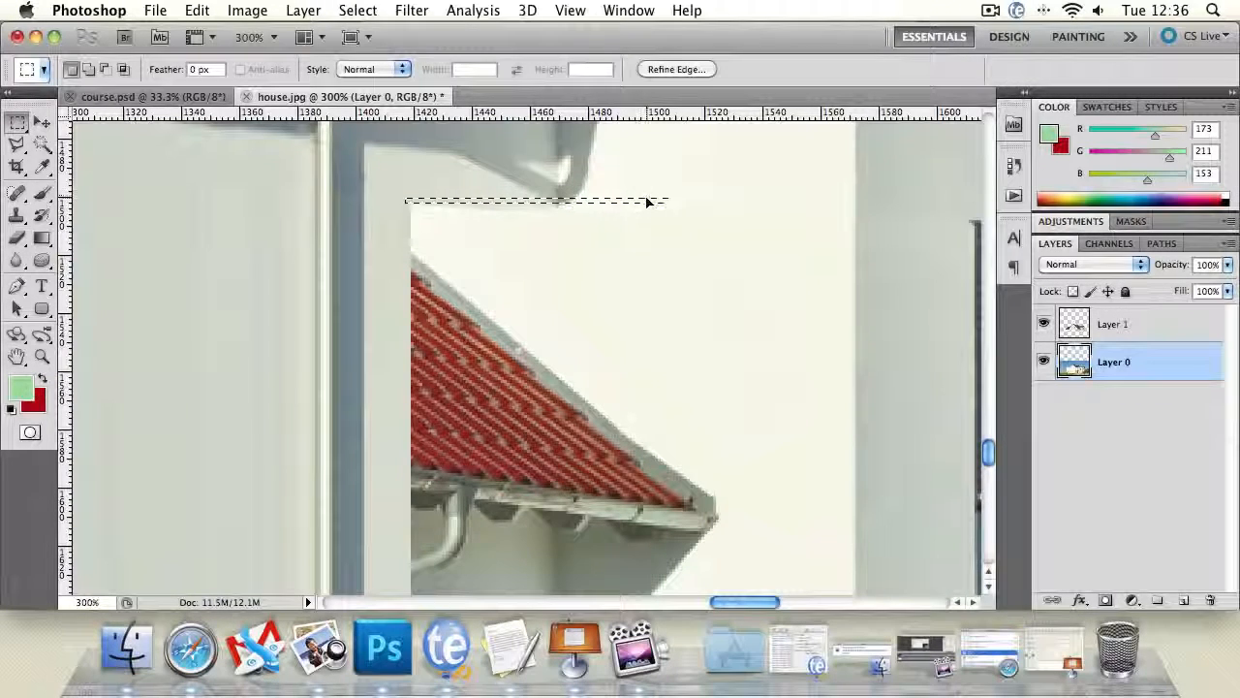
drag(647, 201, 647, 205)
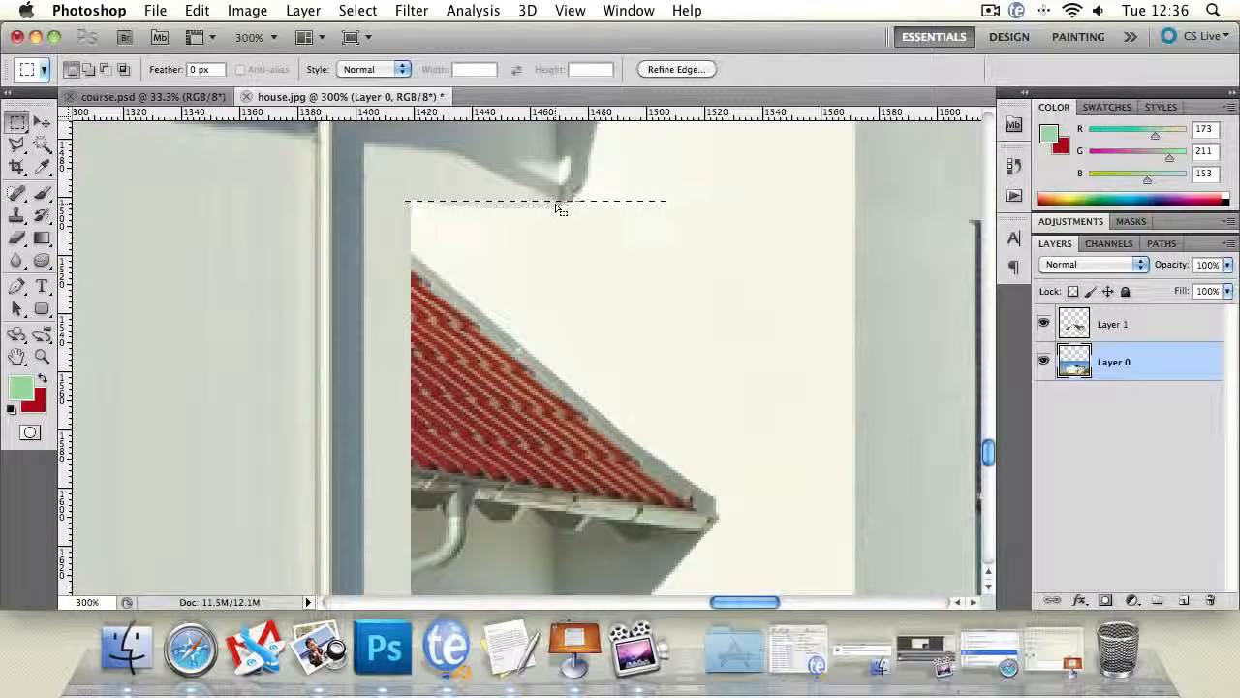
drag(589, 204, 570, 206)
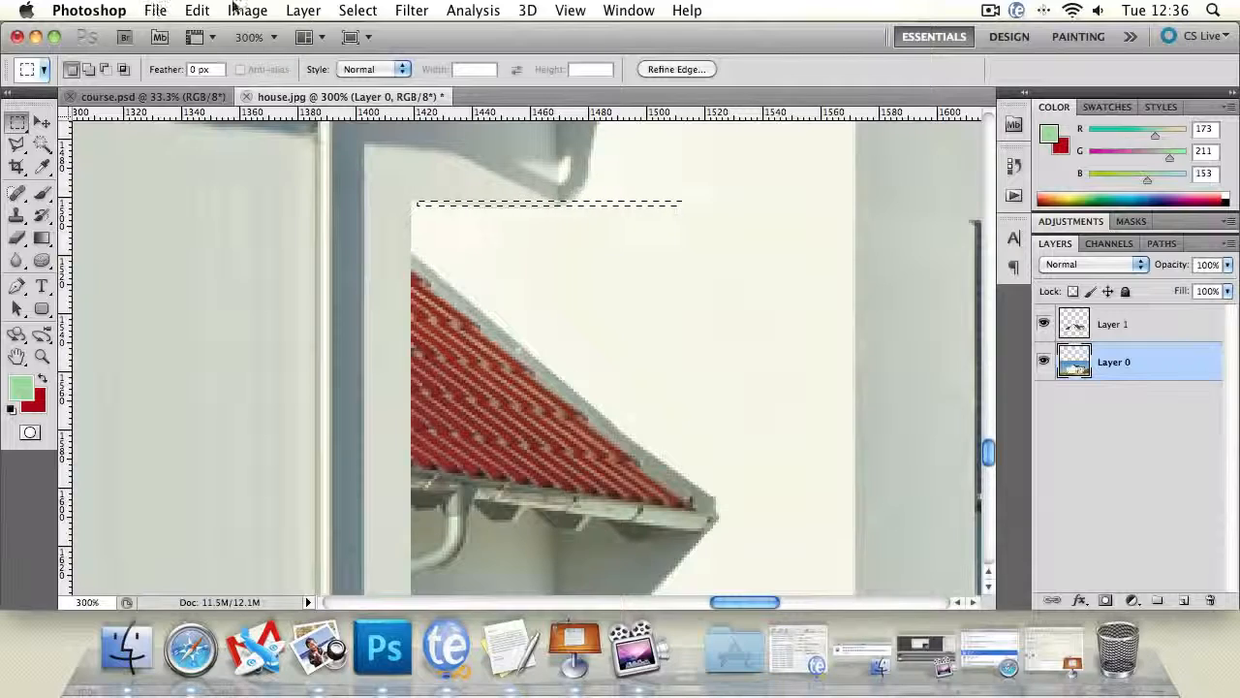
- Try to flatten the strip selection to 16.67% of its height with Transform Selection
click(357, 11)
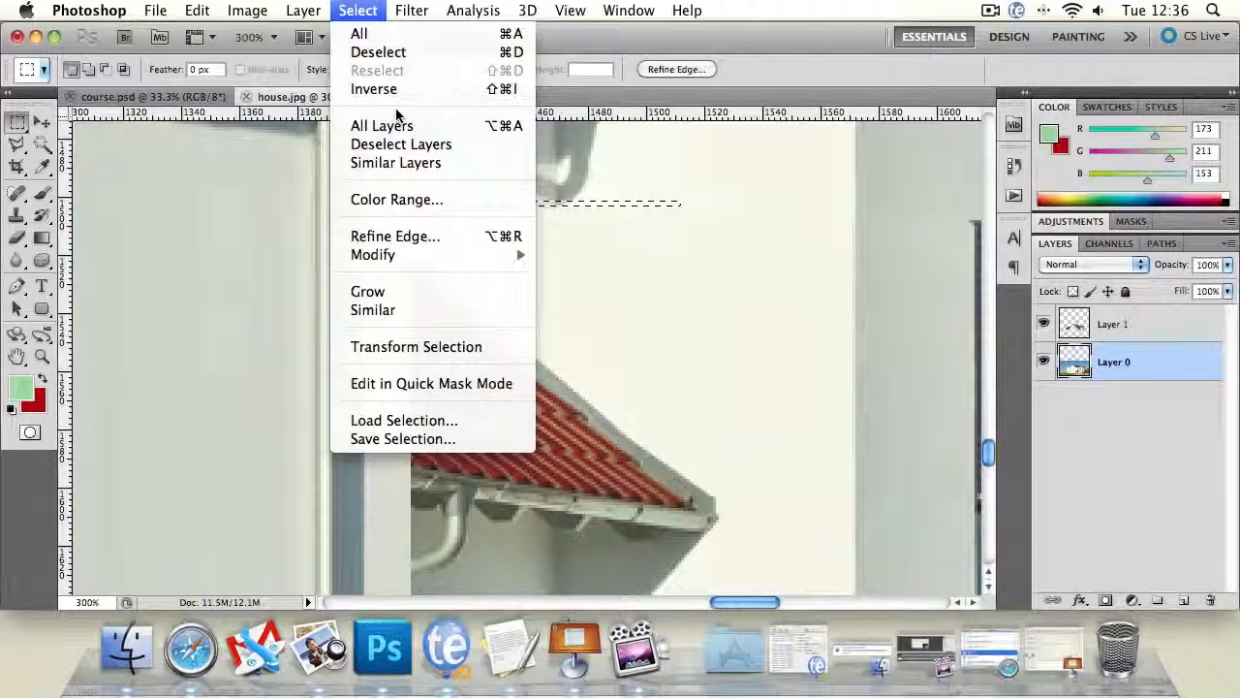
click(446, 346)
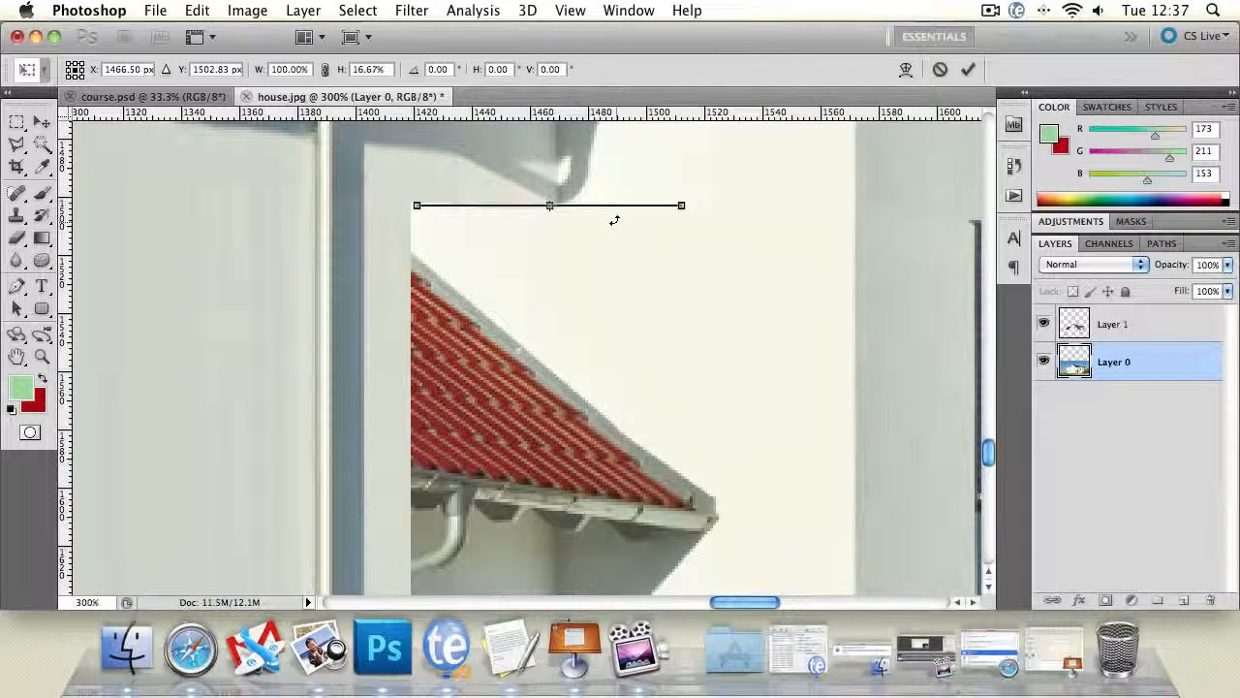
key(Return)
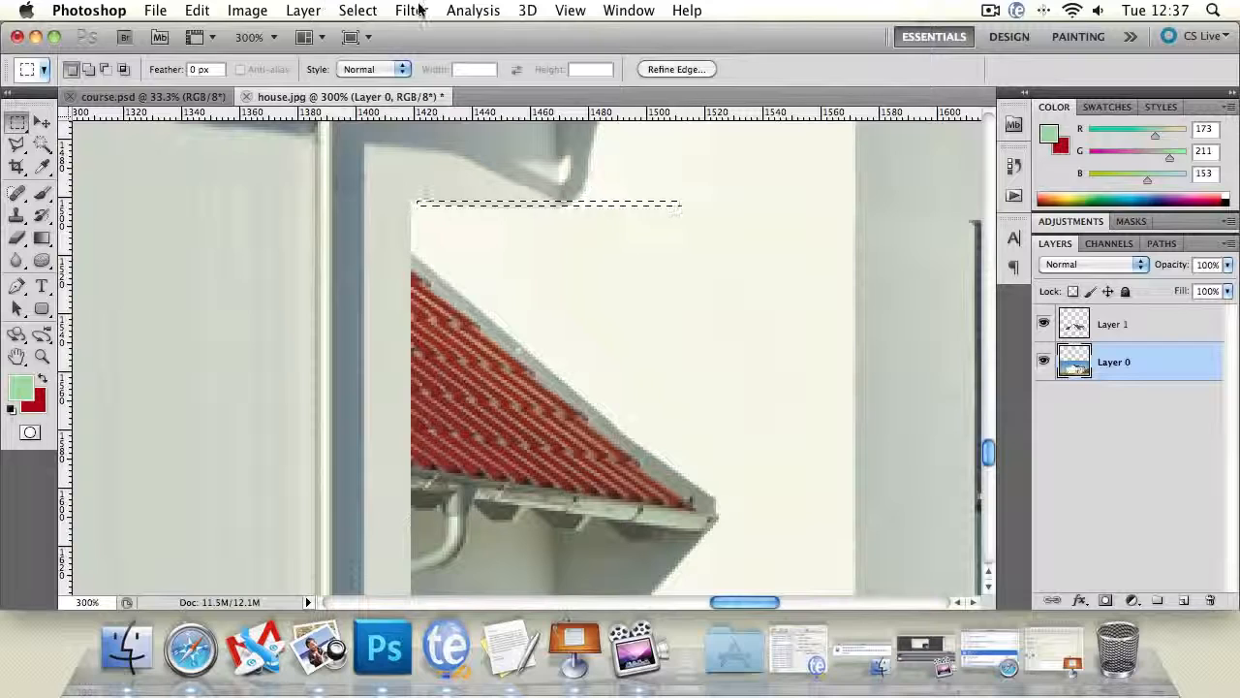
- Set the strip selection's height to 50% with Transform Selection and reposition it along the wall edge at the shadow tip
click(357, 10)
click(412, 346)
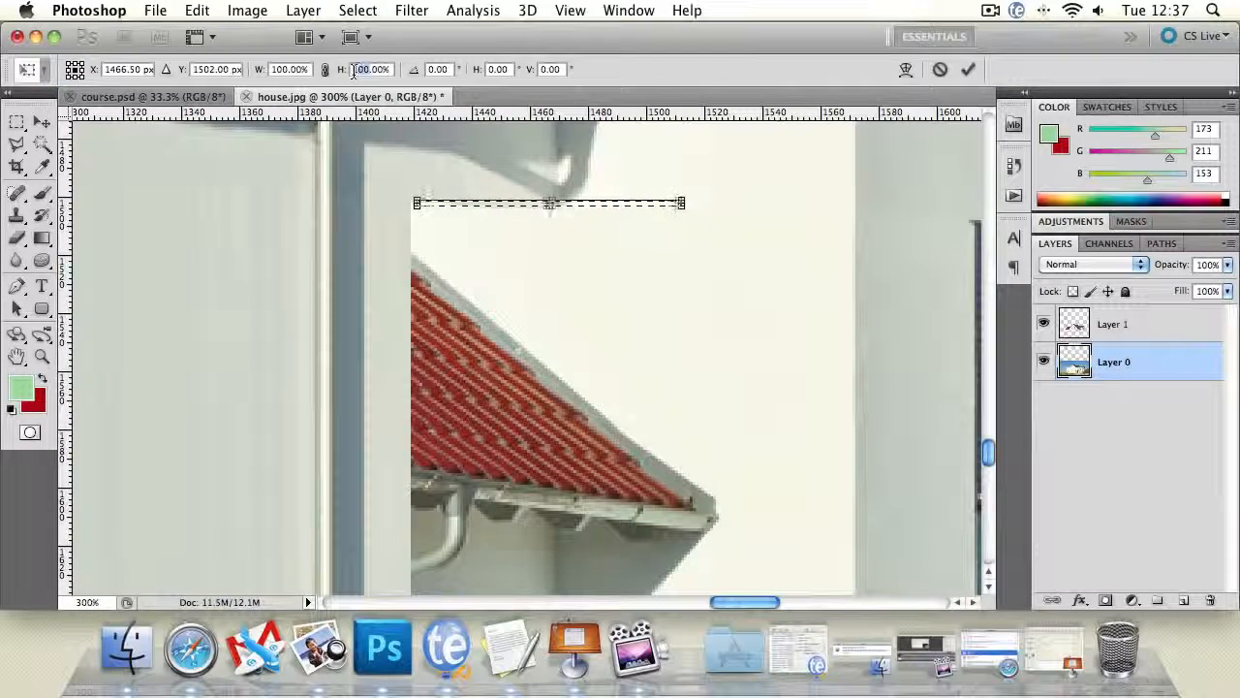
text(5)
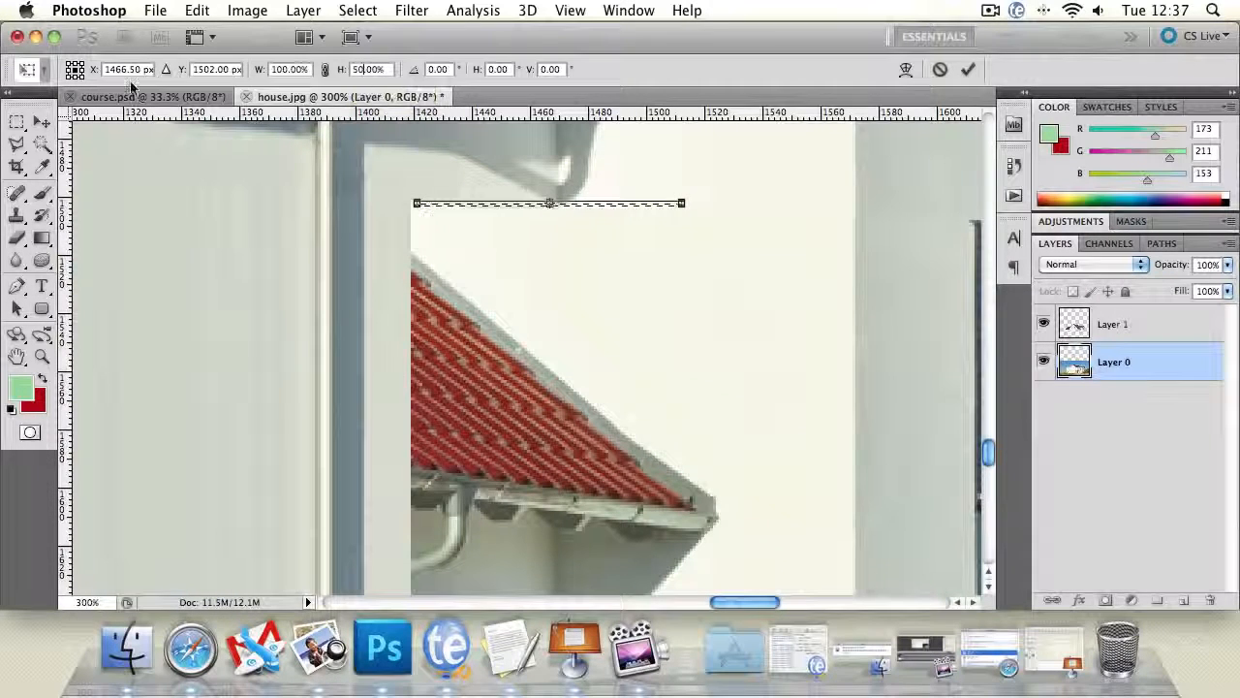
click(16, 143)
key(Return)
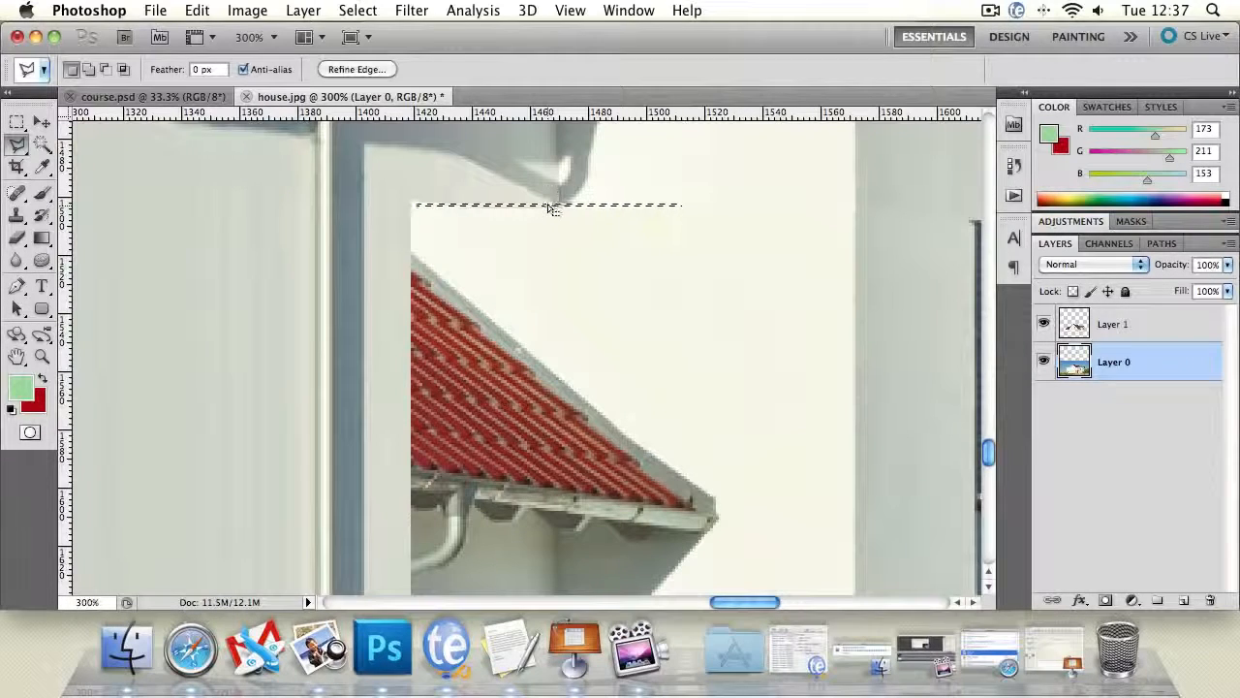
drag(552, 201, 541, 203)
- Clear the strip selection and examine up close the wall seam between the upper roof's shadow and the remaining lower roof piece
click(42, 356)
click(572, 235)
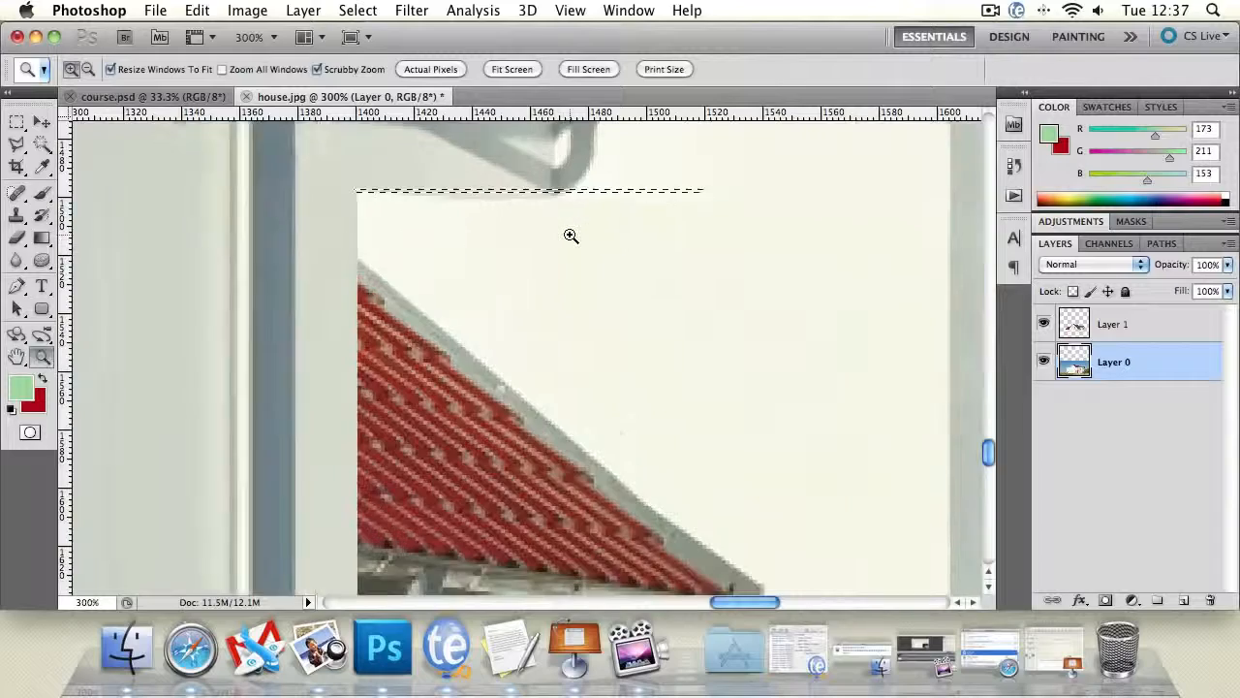
click(572, 206)
click(572, 206)
click(16, 144)
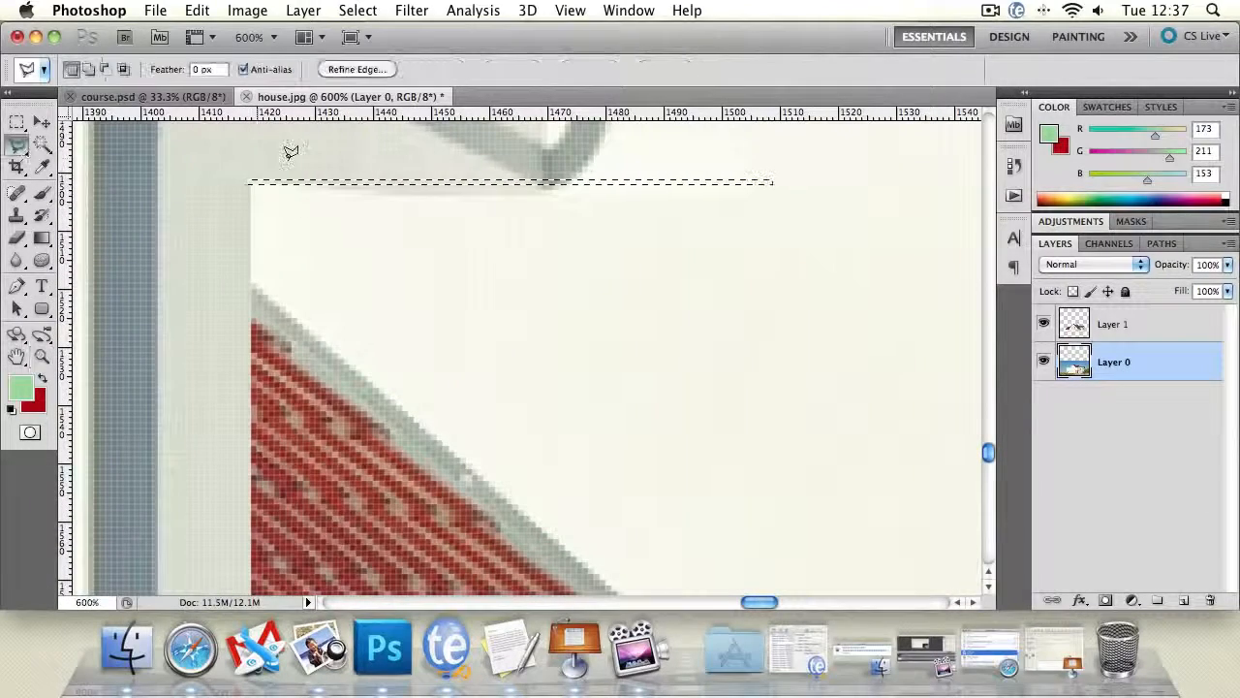
click(510, 169)
double_click(625, 168)
click(763, 260)
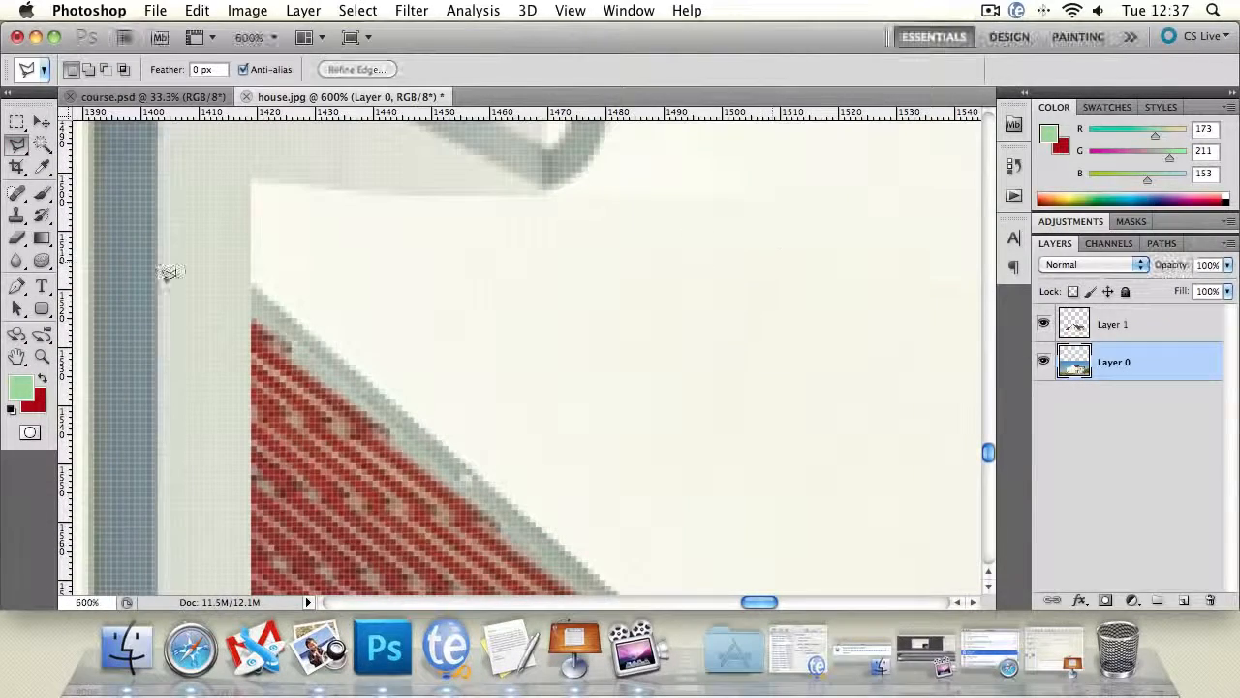
key(h)
drag(423, 252, 437, 374)
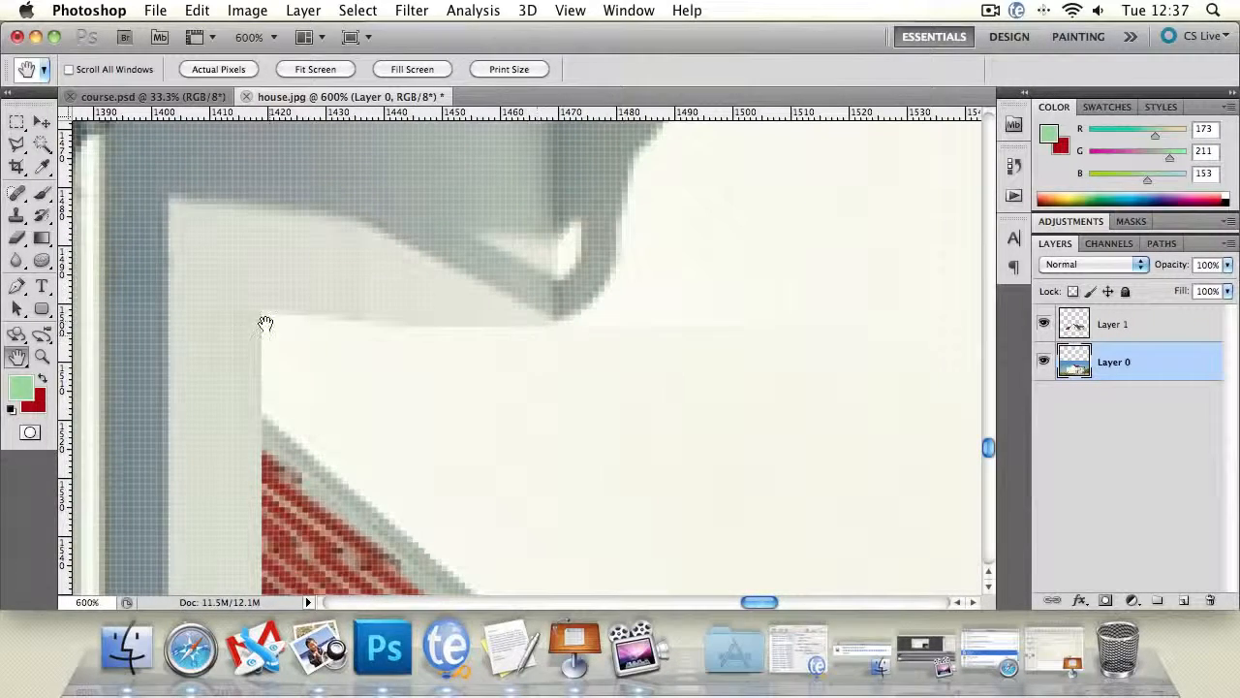
- On Layer 1, use a 13 px Clone Stamp to extend the grey shaded wall below the shadow, above the leftover lower roof
click(1159, 322)
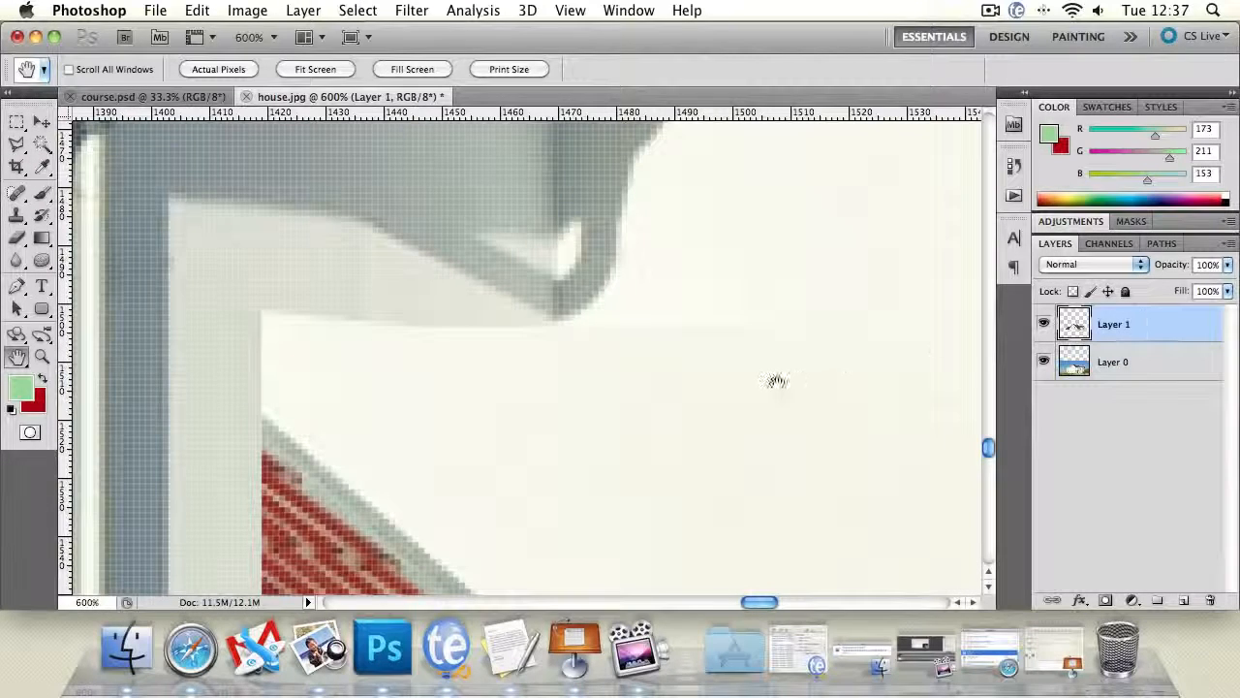
click(23, 217)
click(85, 69)
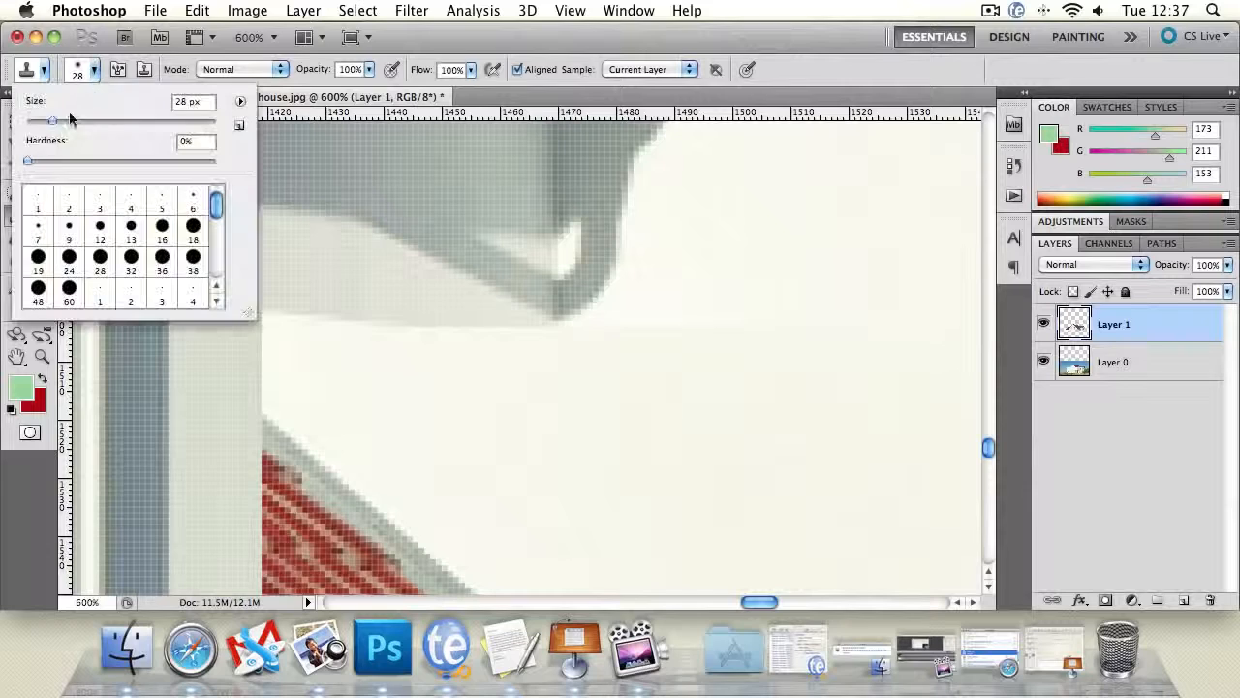
drag(52, 122, 39, 123)
click(530, 39)
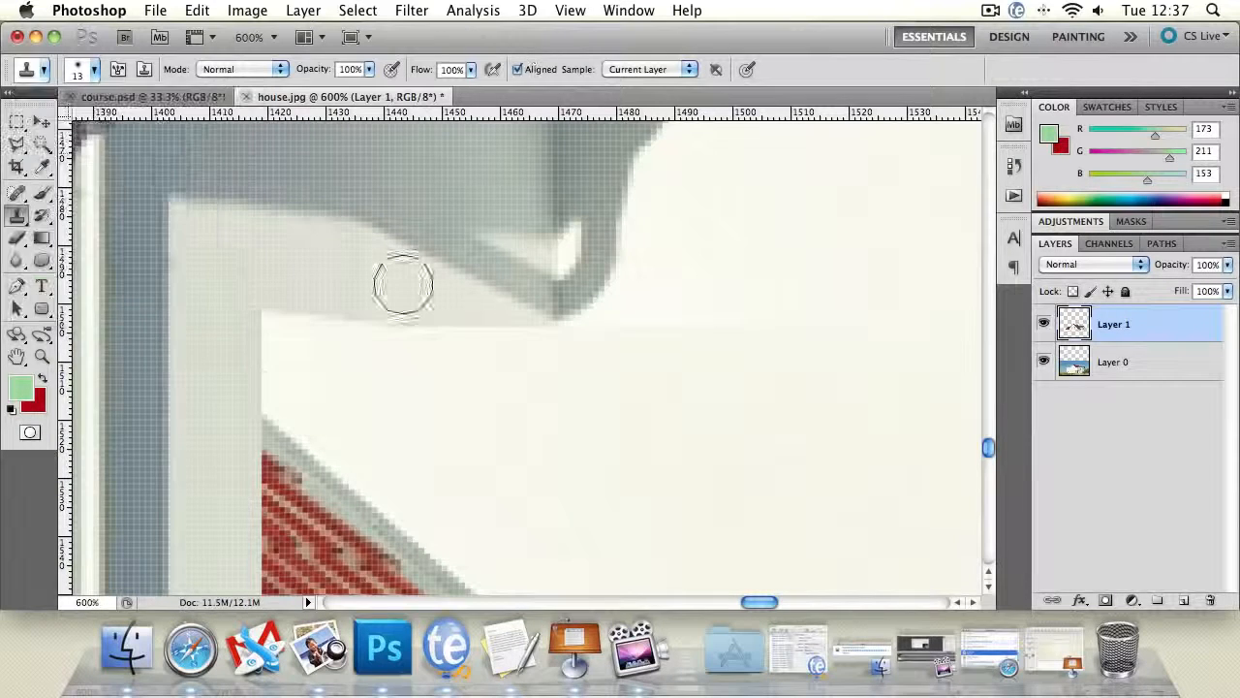
alt+click(290, 268)
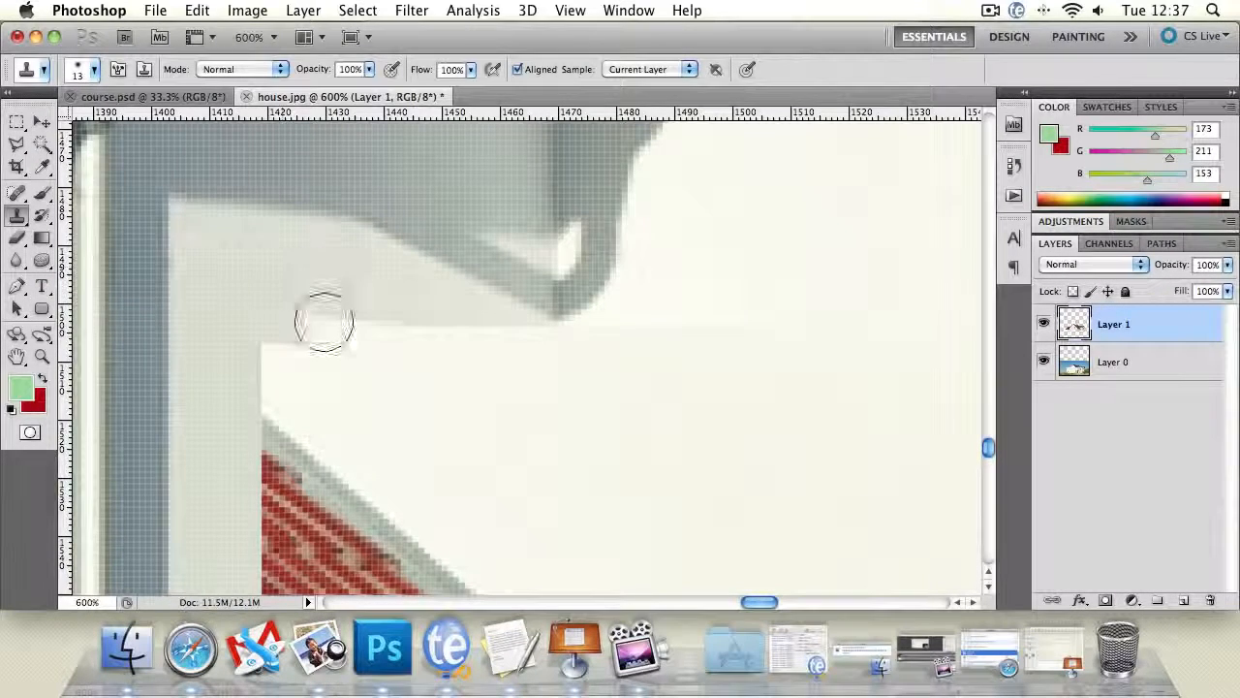
mouse_move(324, 322)
mouse_down()
mouse_move(321, 313)
mouse_move(407, 352)
mouse_move(407, 377)
mouse_up()
alt+click(375, 284)
alt+click(412, 291)
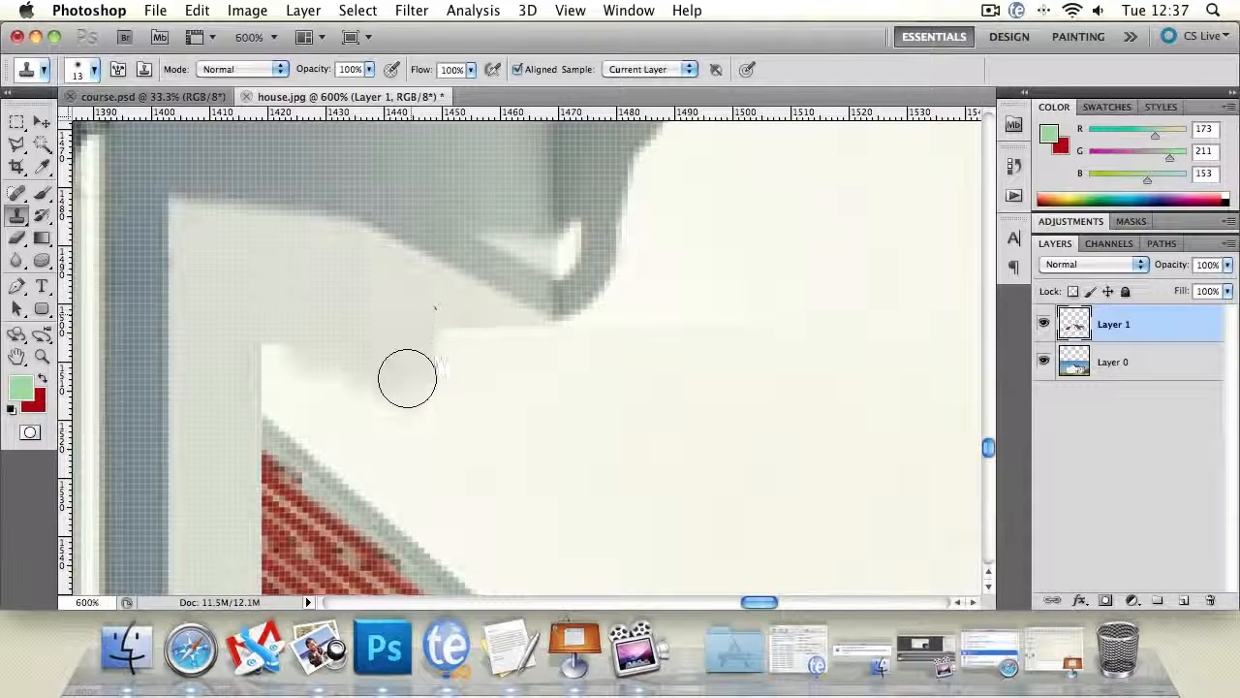
- Continue cloning the grey shaded wall downward and along the seam to the tip of the upper roof's shadow
alt+click(443, 303)
drag(440, 325, 443, 426)
alt+click(444, 308)
drag(443, 329, 446, 415)
alt+click(450, 324)
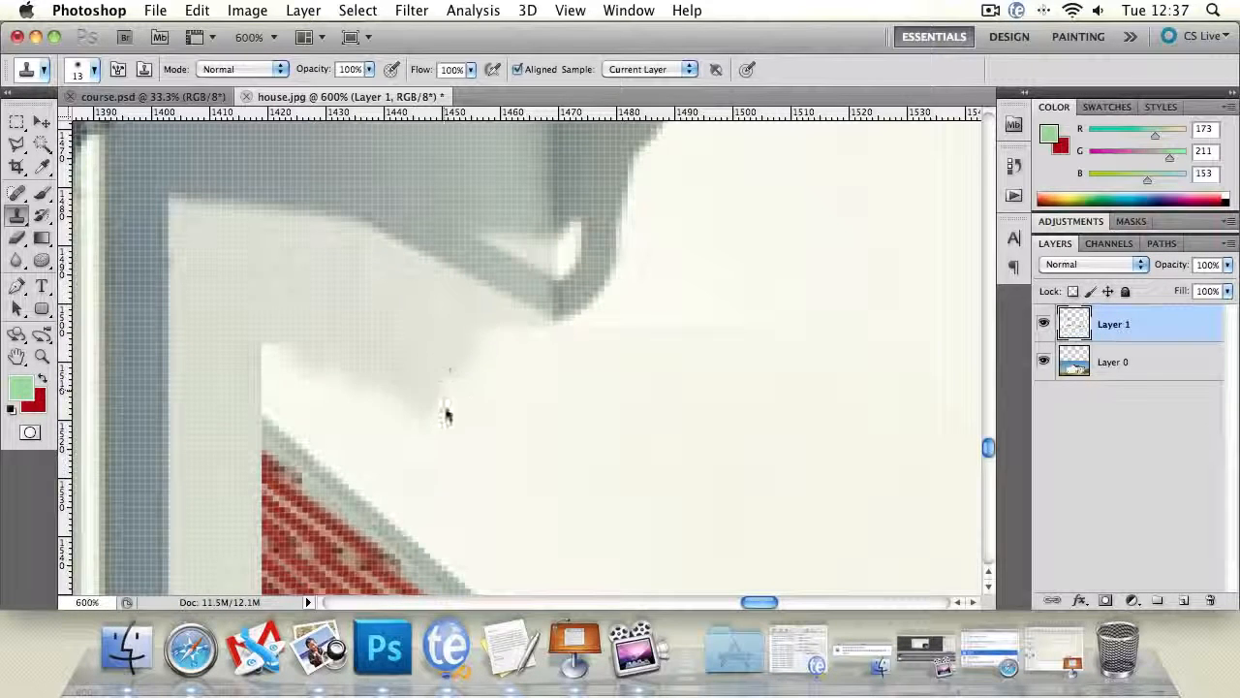
alt+click(456, 300)
drag(451, 329, 448, 417)
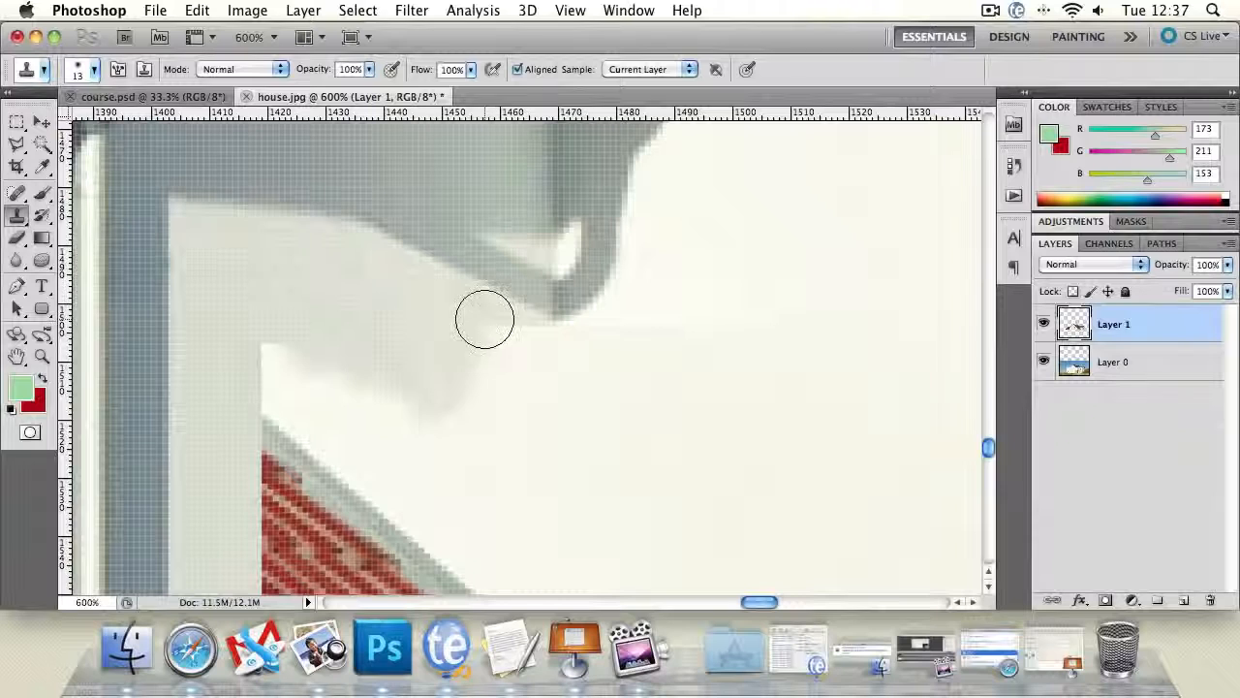
click(481, 391)
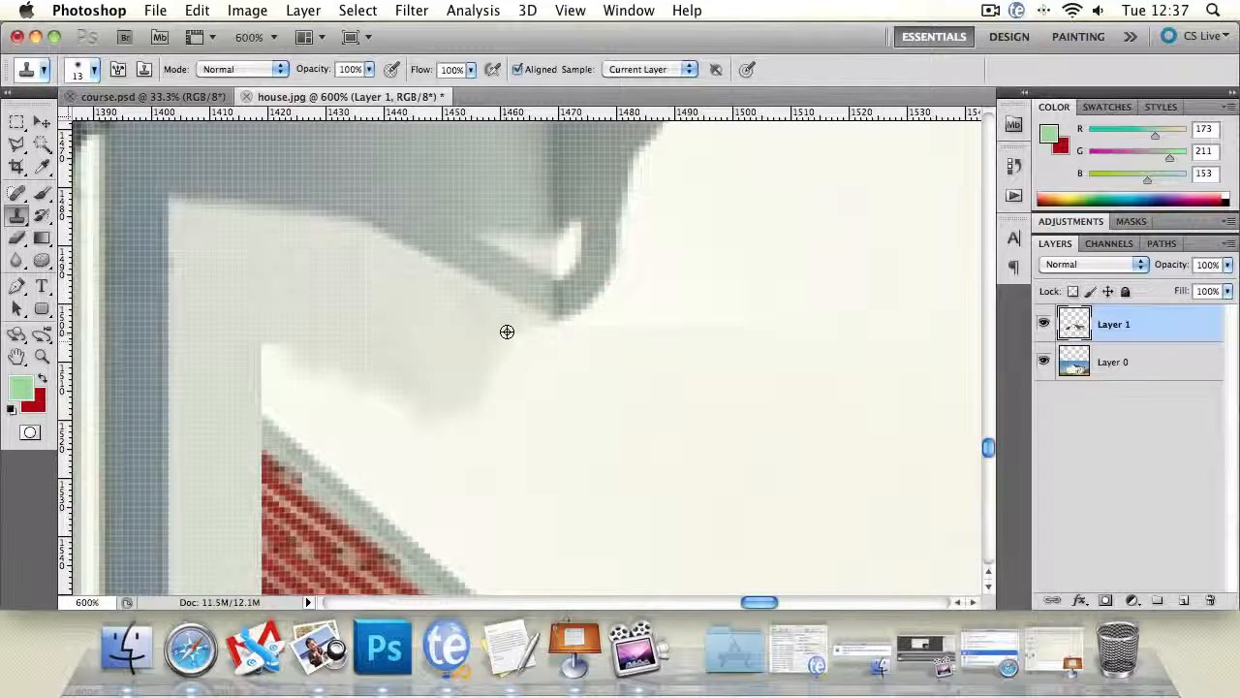
alt+click(507, 331)
click(503, 379)
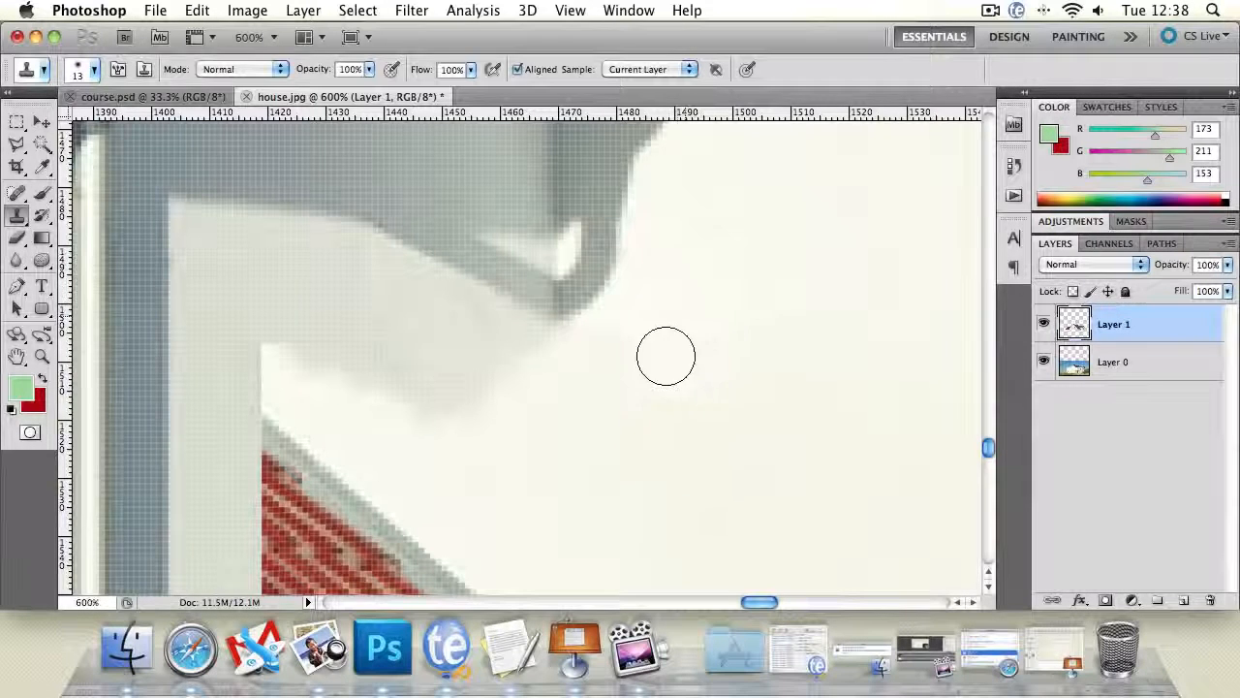
- Clone bright wall over the faint seam beside the shadow tip, undoing the stray stroke
drag(635, 372, 639, 351)
alt+click(741, 260)
drag(711, 376, 694, 382)
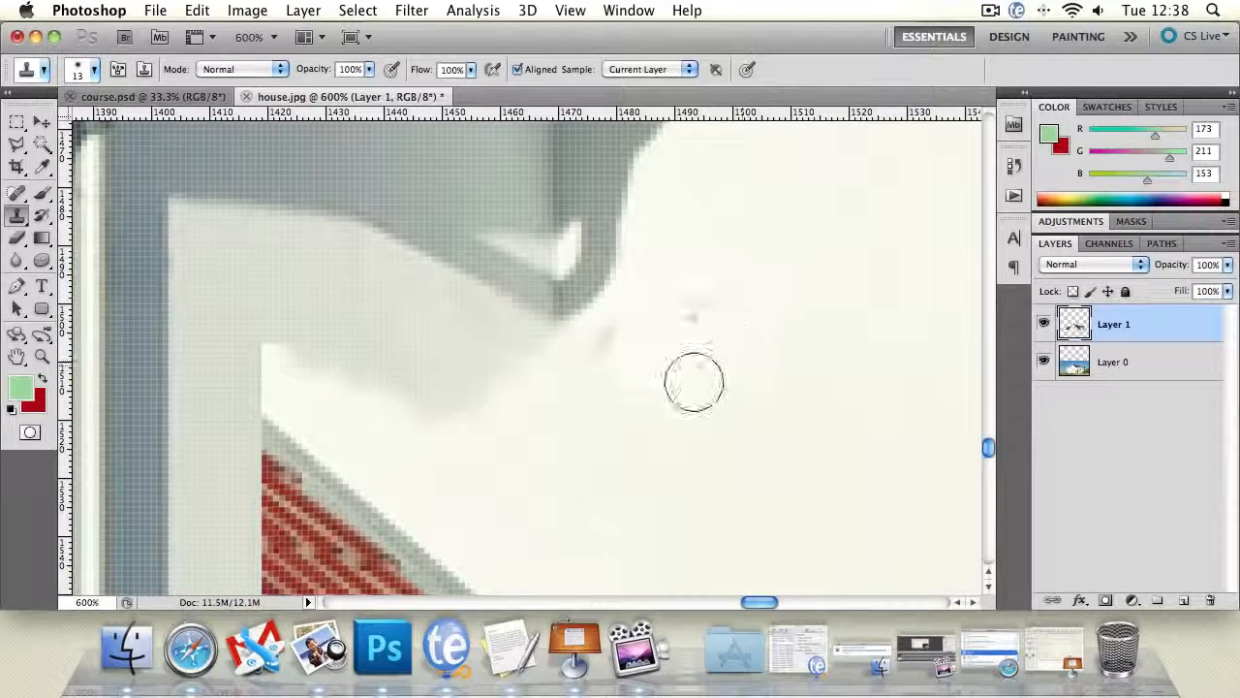
alt+click(666, 289)
mouse_move(607, 323)
mouse_down()
mouse_move(693, 333)
mouse_move(697, 305)
mouse_move(565, 366)
mouse_up()
alt+click(659, 366)
click(692, 334)
key(super+z)
alt+click(674, 317)
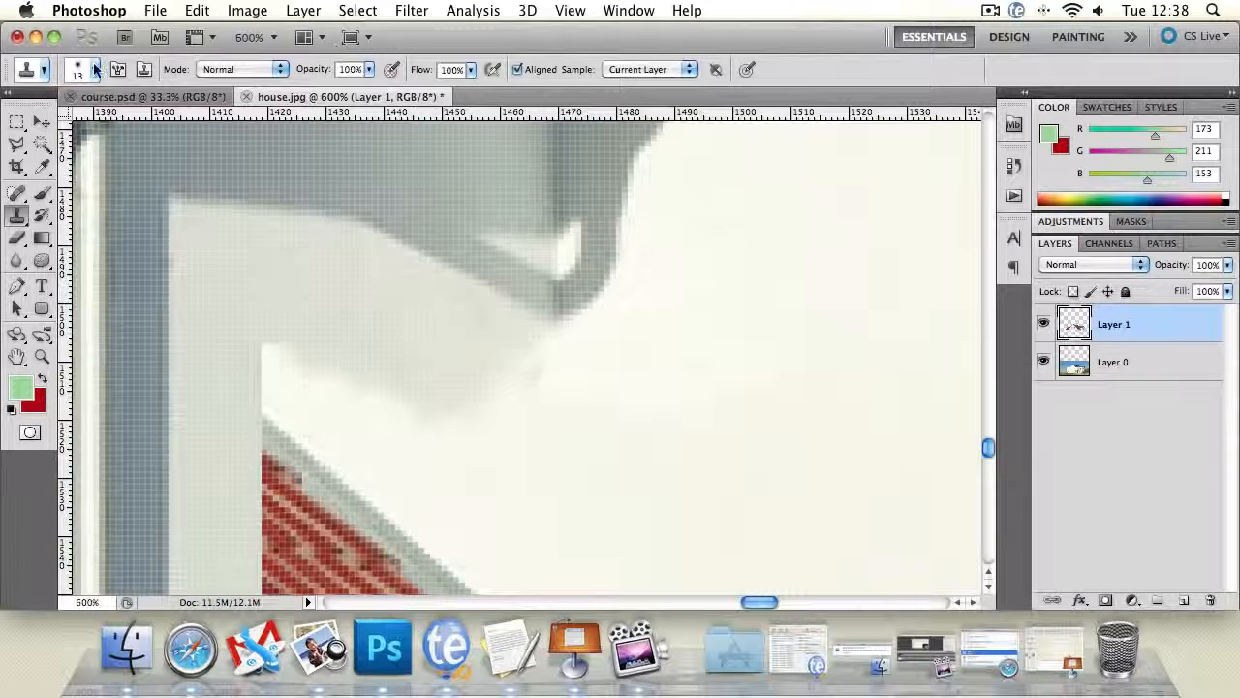
- Marquee-select a rectangle of bright wall starting just below the shadow tip and invert the selection
key(m)
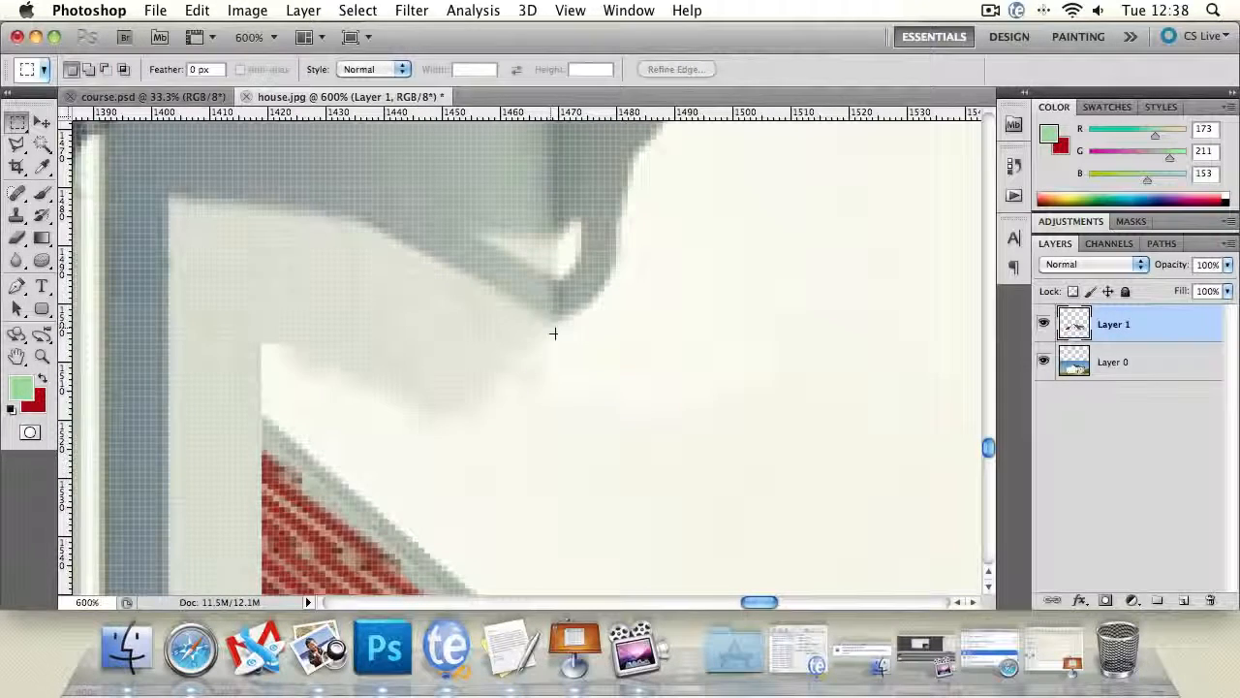
drag(553, 331, 791, 476)
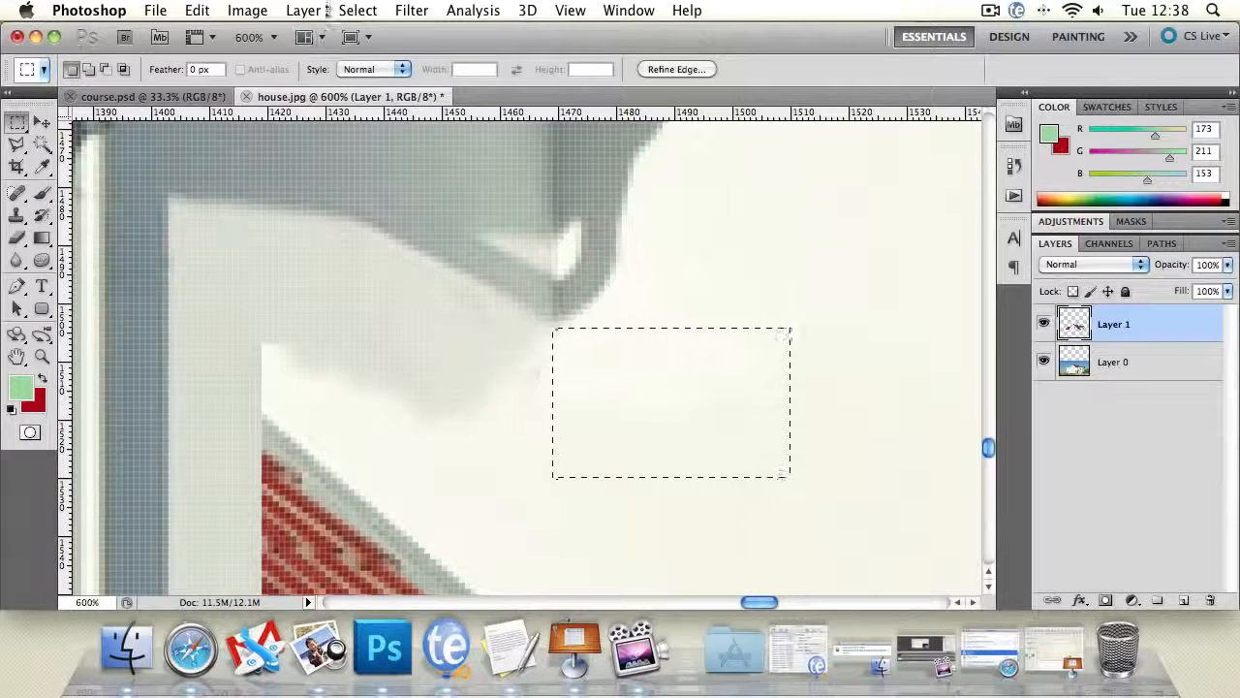
click(358, 10)
click(383, 88)
- Clone the grey shaded wall up to the protected rectangle's edge to form a straight vertical corner under the shadow tip
click(16, 215)
alt+click(376, 292)
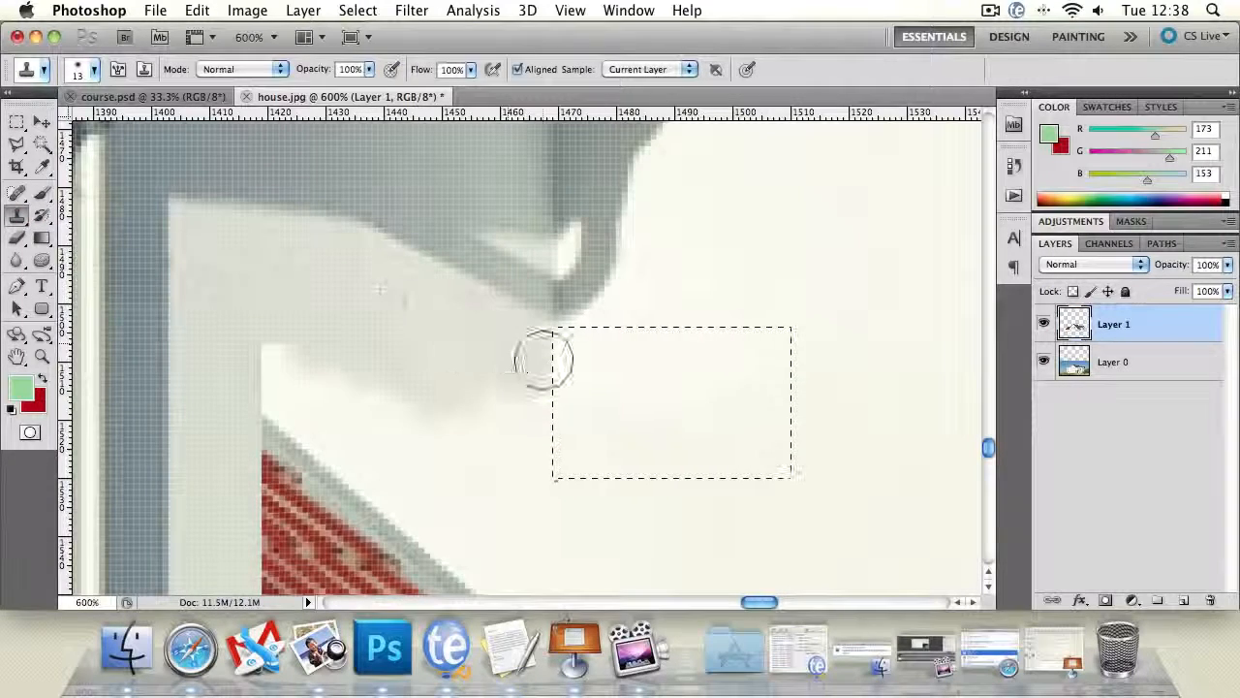
drag(544, 360, 546, 361)
alt+click(385, 338)
mouse_move(452, 376)
mouse_down()
mouse_move(532, 407)
mouse_move(539, 438)
mouse_move(531, 403)
mouse_up()
alt+click(387, 357)
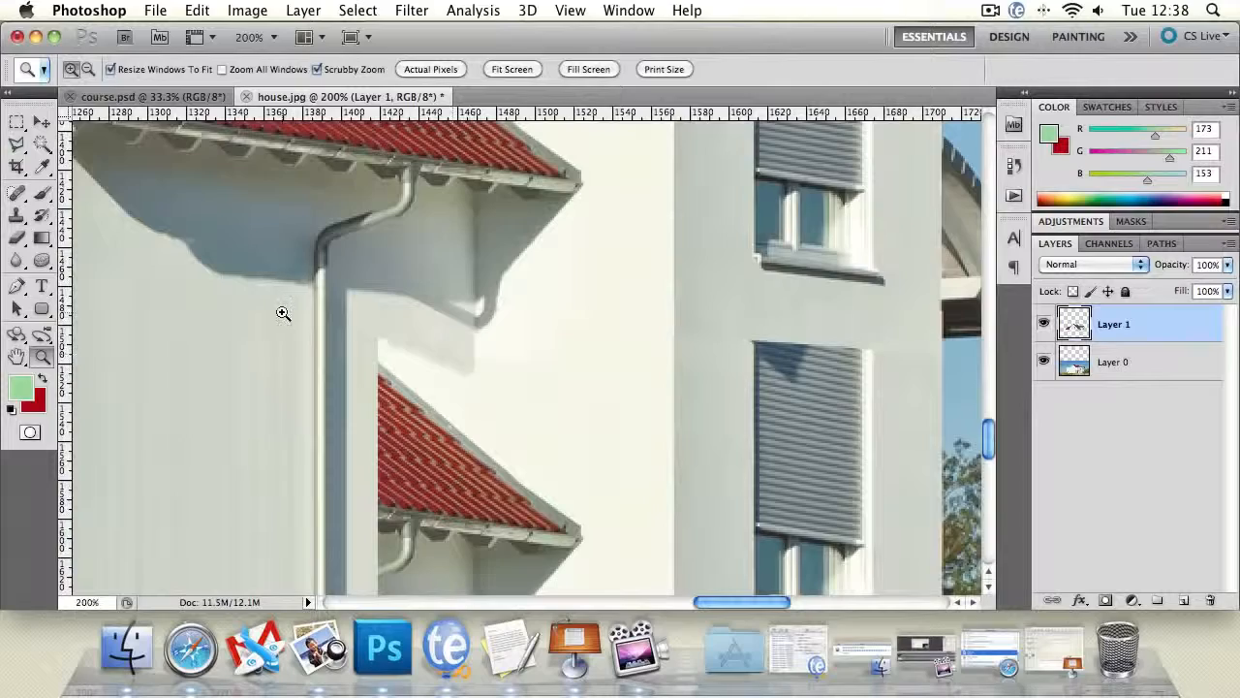
- Marquee-select a thin horizontal wall strip just below the shadow tip, spanning both the shaded and bright wall
drag(282, 313, 343, 275)
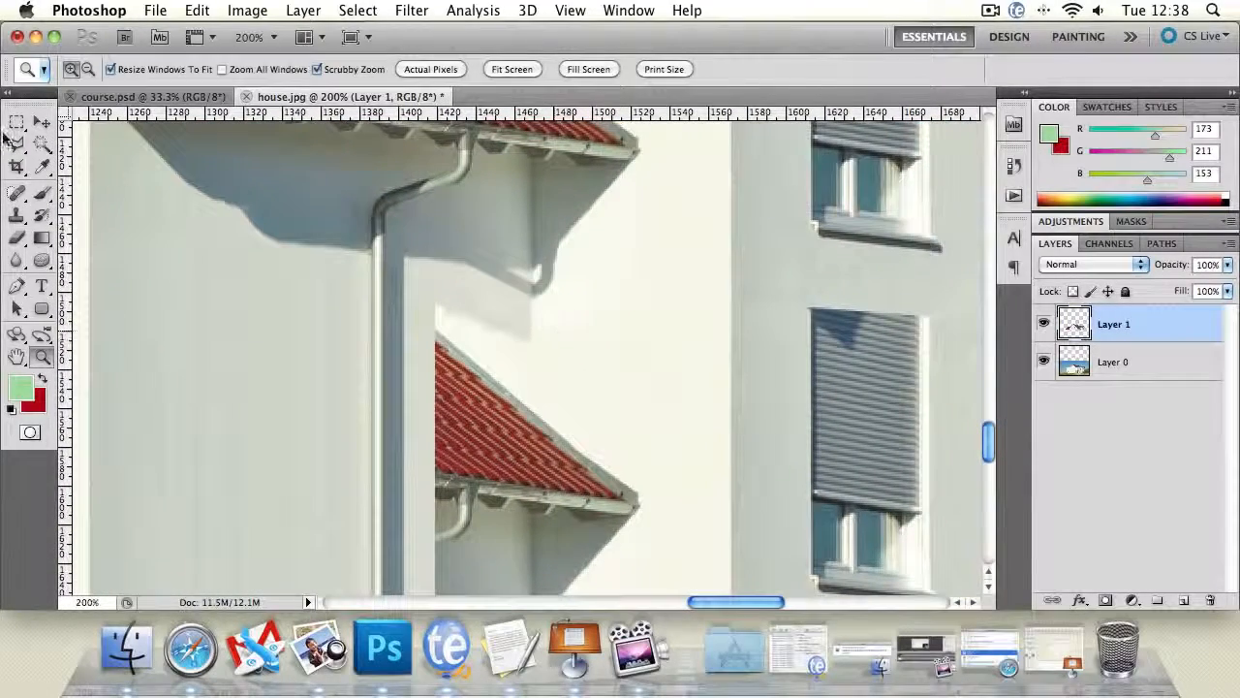
click(17, 124)
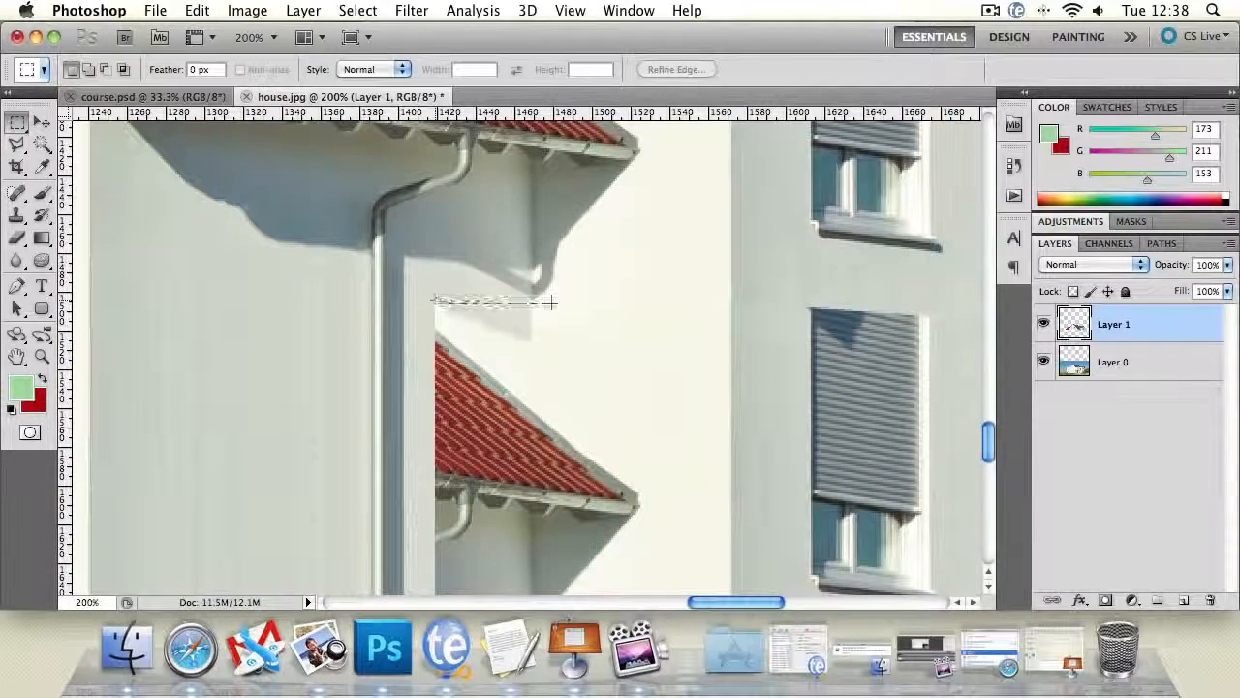
drag(550, 304, 625, 299)
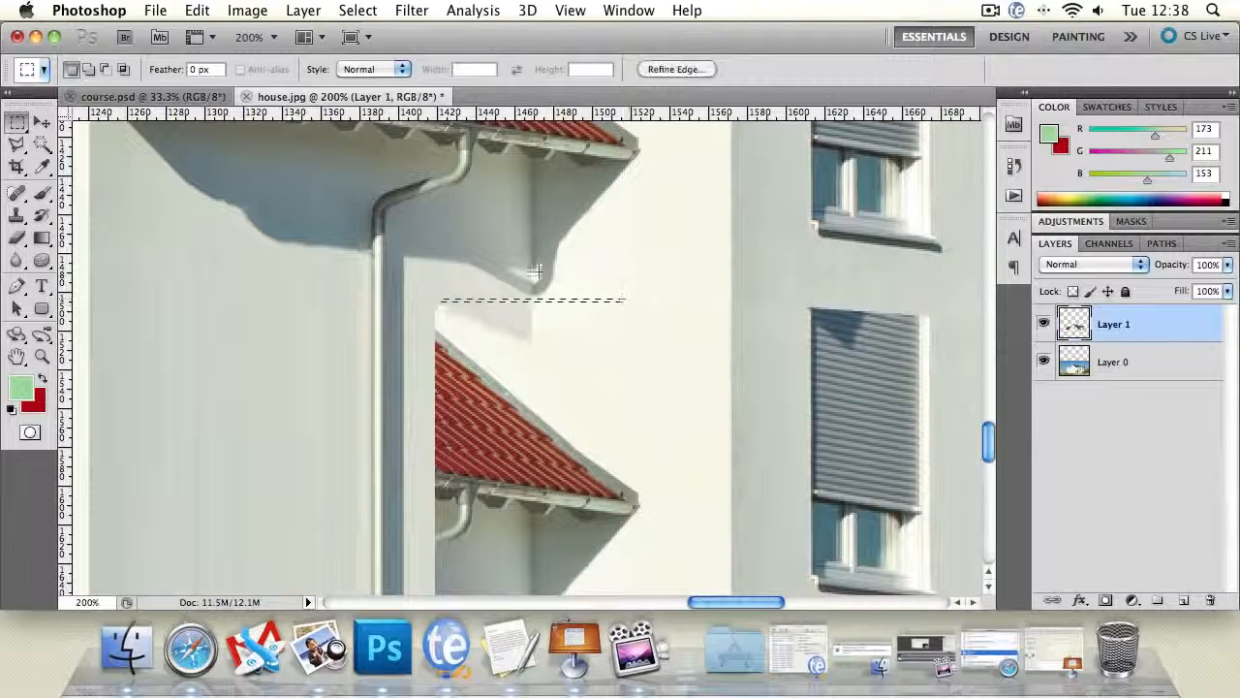
- Stretch the wall strip downward to 9200% height over the leftover lower roof, ending just above the ground-floor shutters, and apply the transformation
click(42, 121)
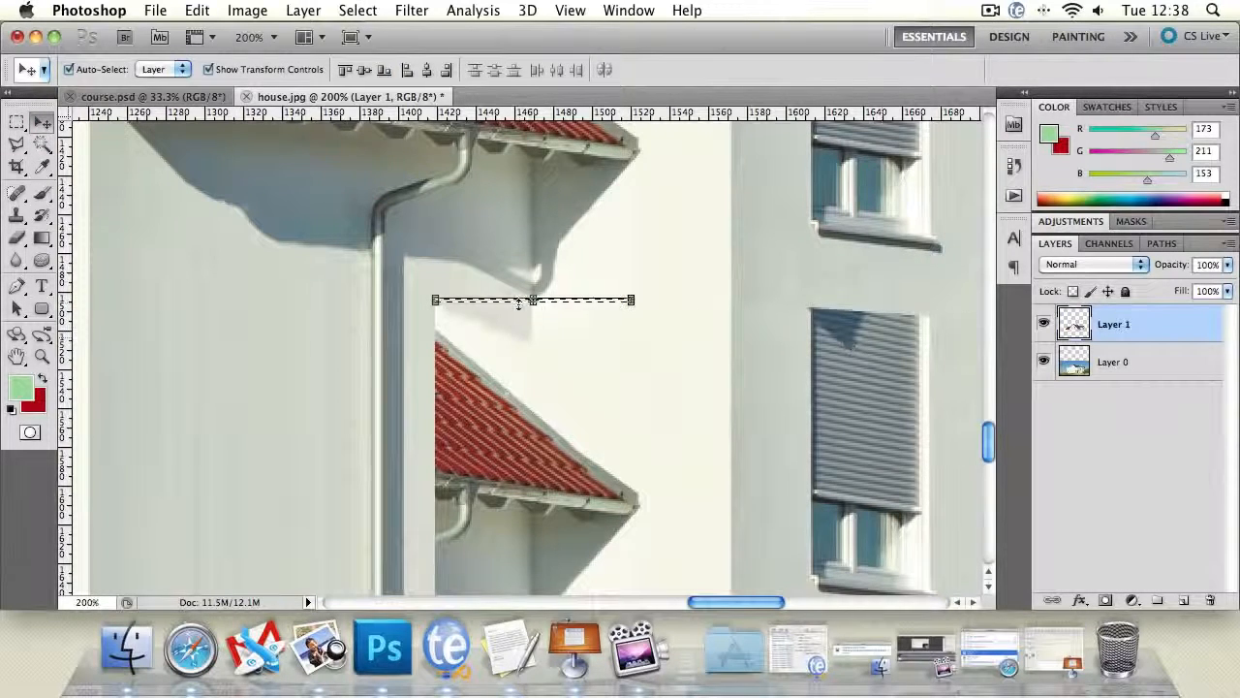
key(super+t)
drag(533, 301, 533, 328)
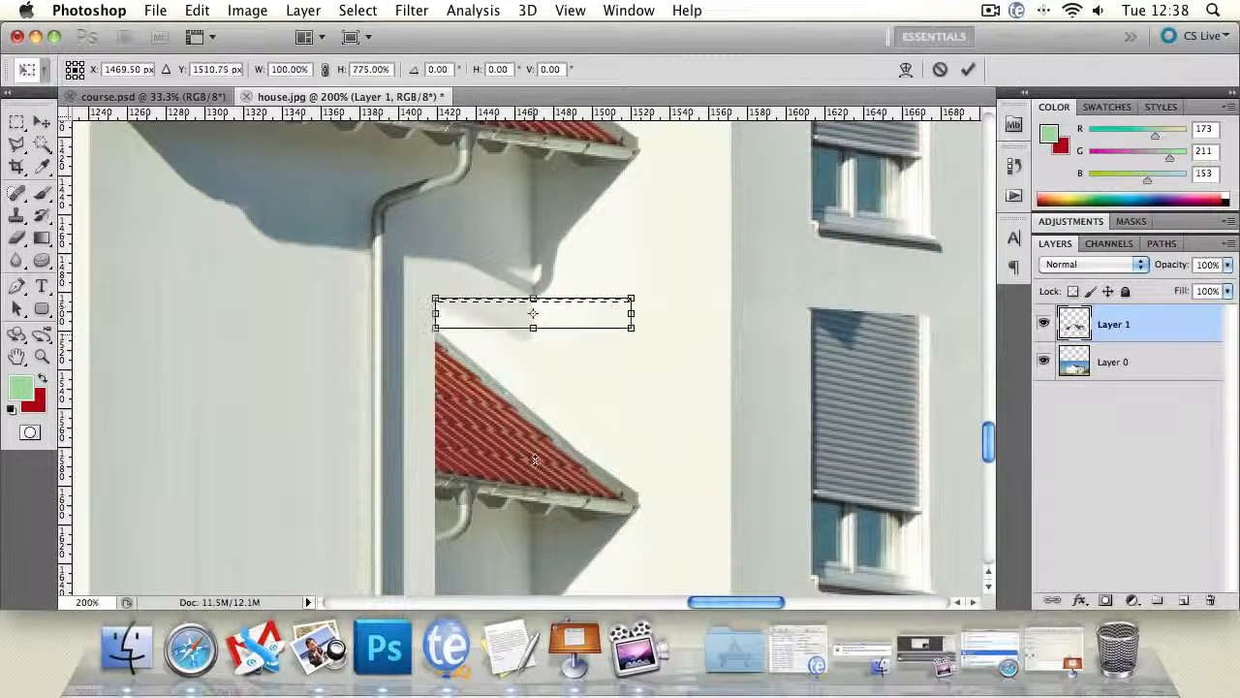
drag(534, 461, 534, 474)
key(space)
drag(761, 489, 750, 194)
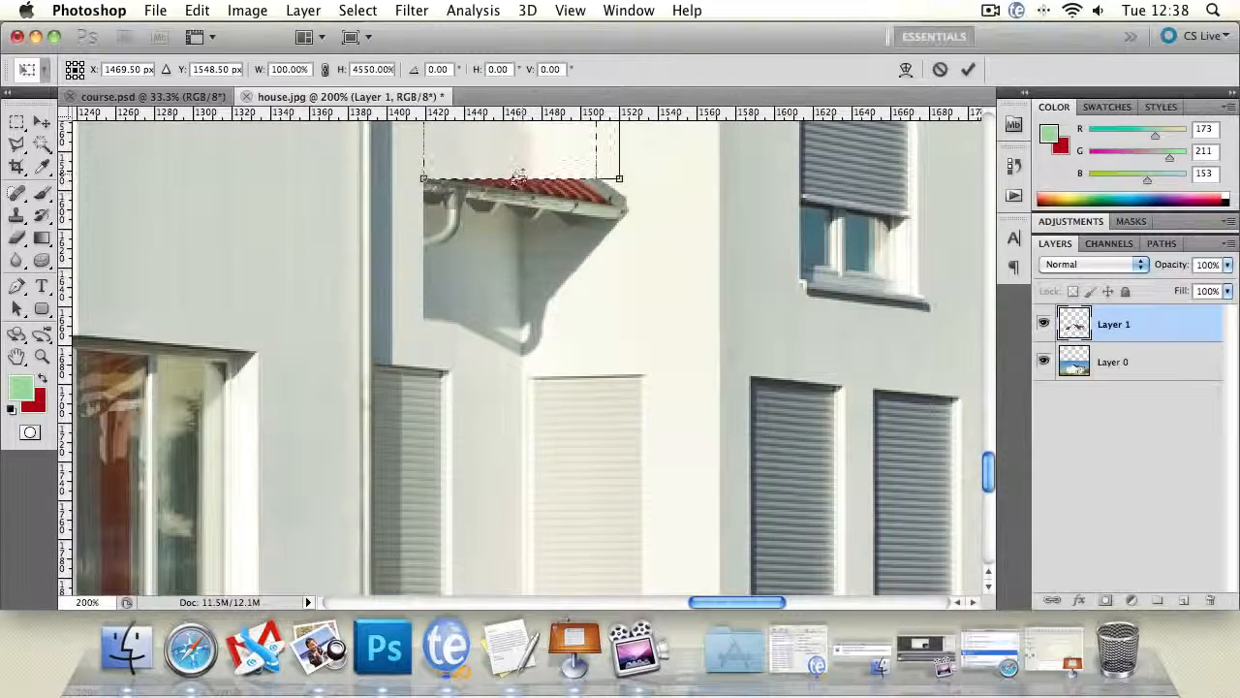
drag(519, 179, 521, 359)
key(l)
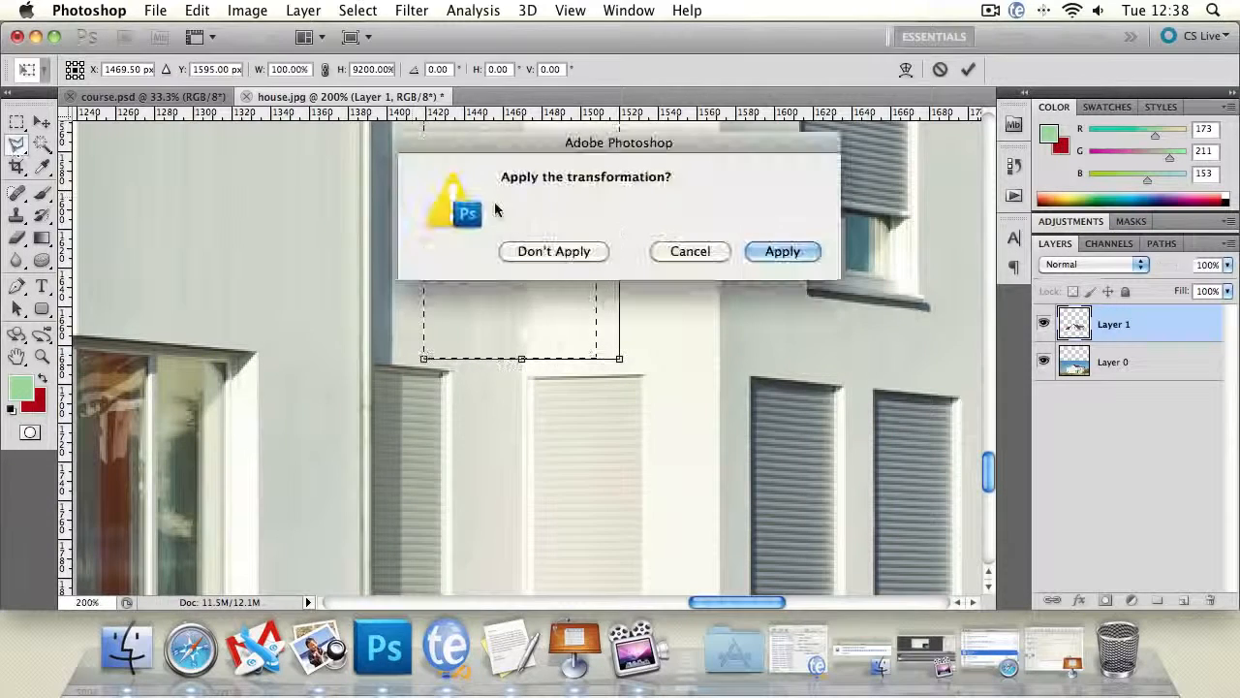
key(Return)
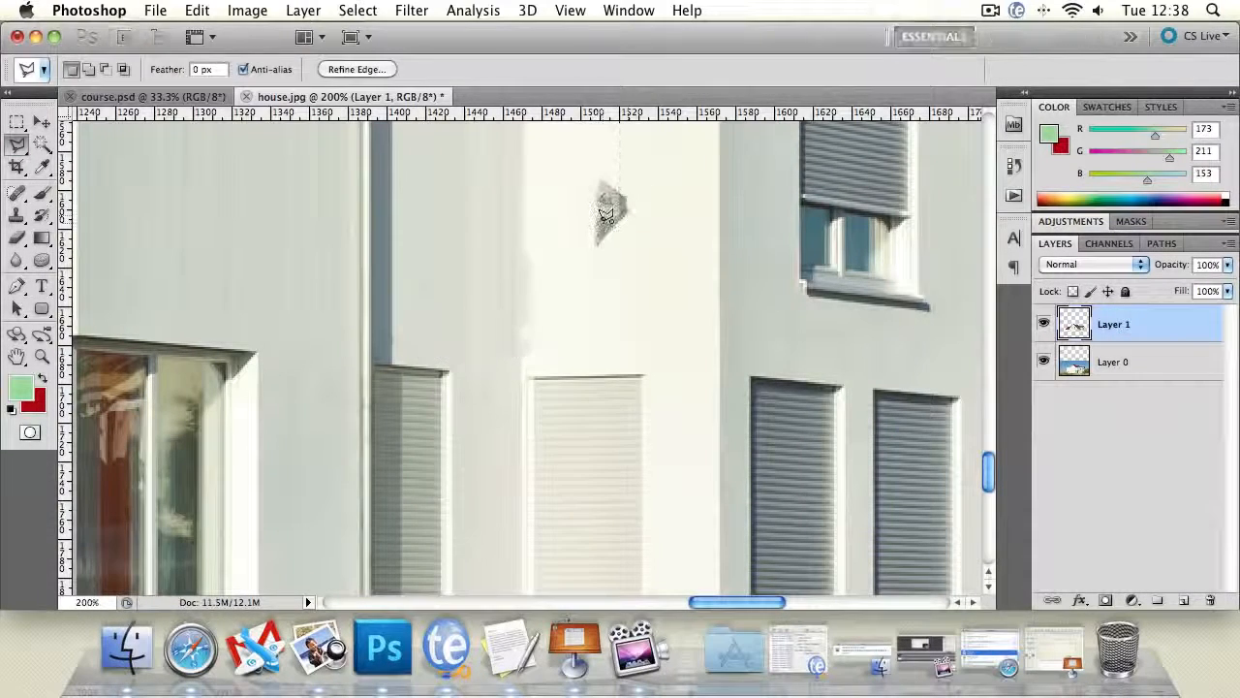
- Clear the selection and examine the stretched wall and the remaining roof fragment in the whole house and up close
mouse_move(606, 213)
mouse_down()
mouse_move(701, 211)
mouse_move(766, 233)
mouse_up()
click(790, 260)
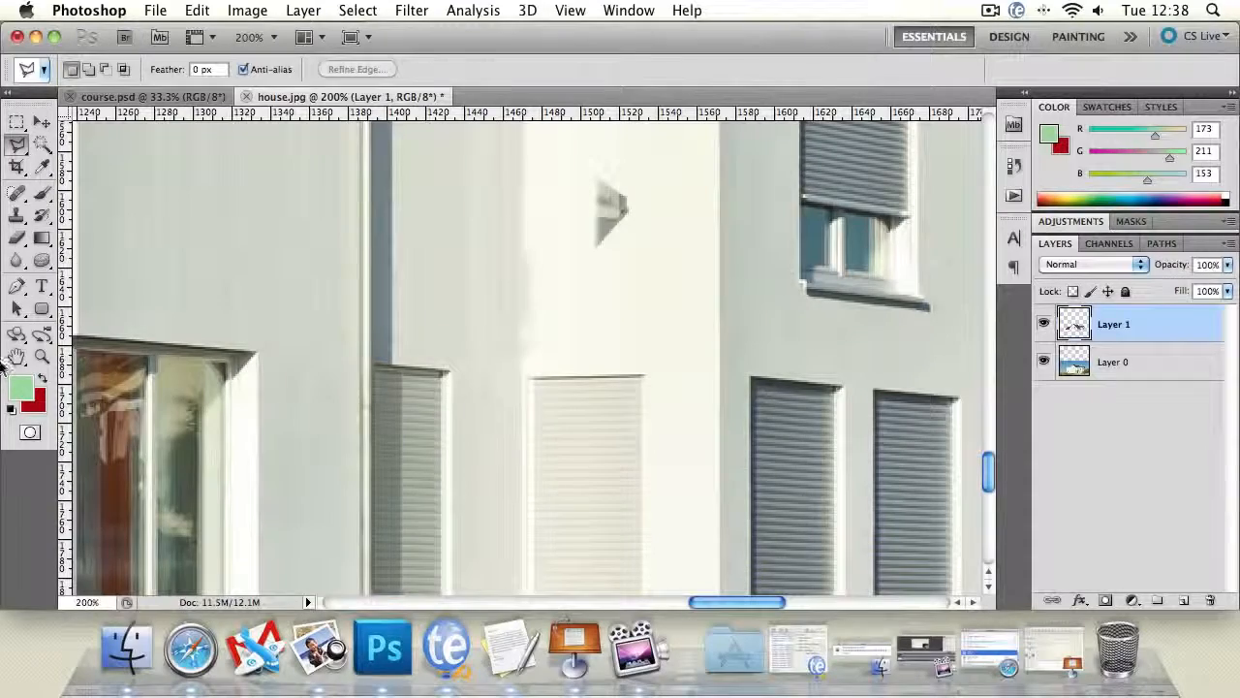
click(40, 358)
alt+click(458, 318)
alt+click(458, 318)
alt+click(460, 318)
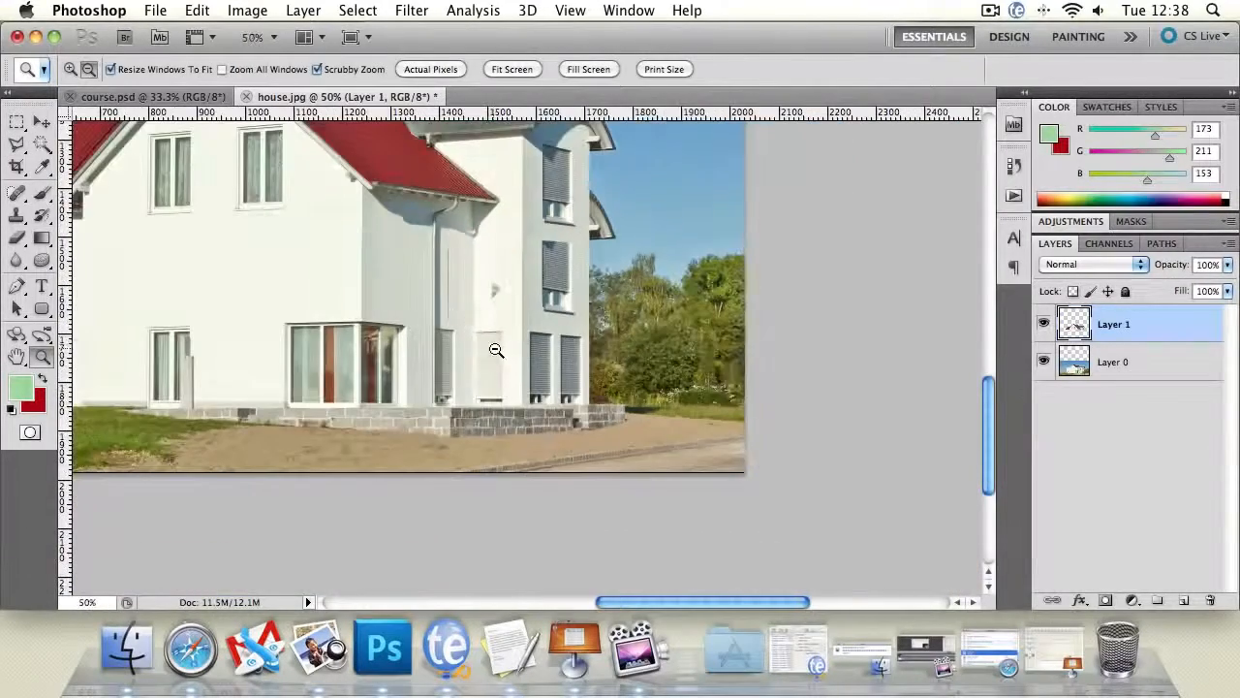
click(491, 316)
click(490, 315)
click(490, 315)
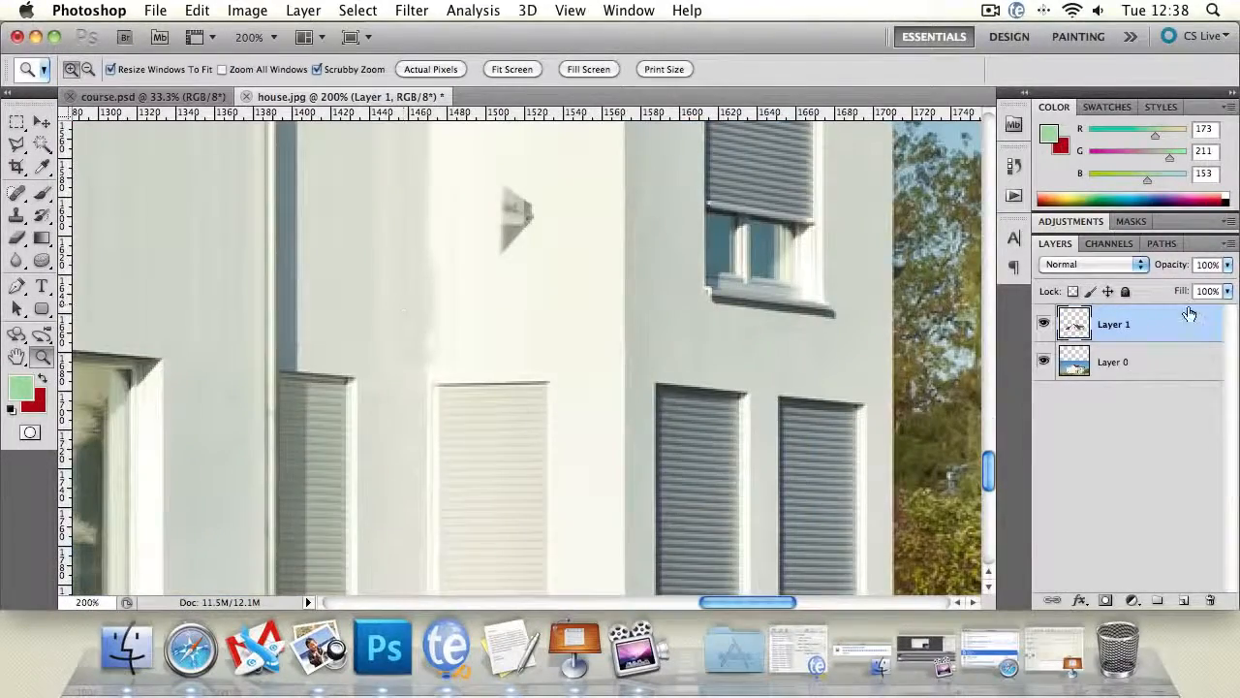
- Try to erase the uneven edge between the shaded and bright wall above the pale shutter on Layer 1
click(1156, 364)
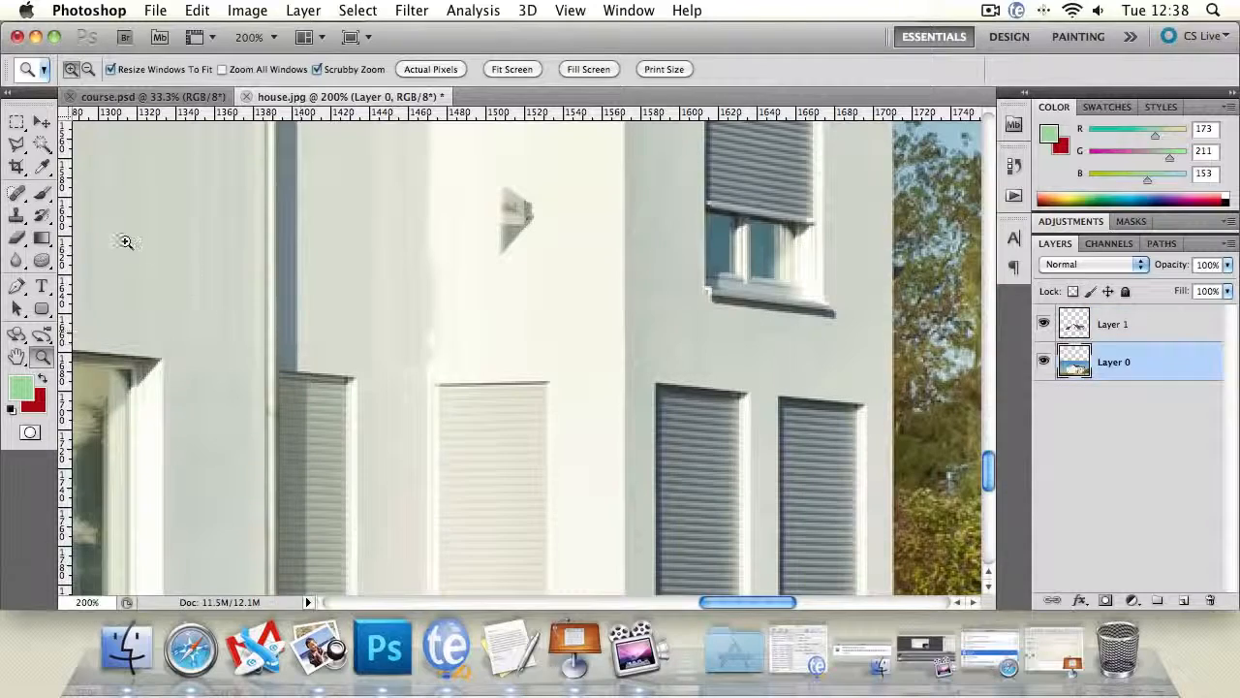
click(17, 238)
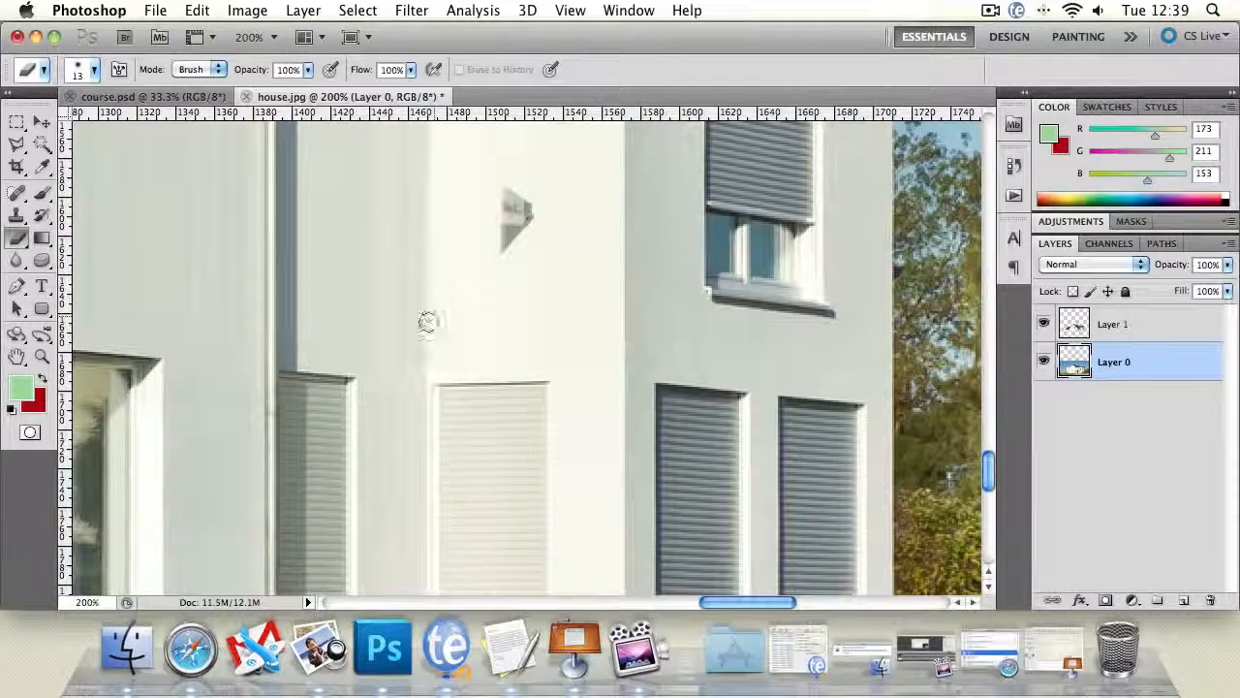
key(alt+bracketright)
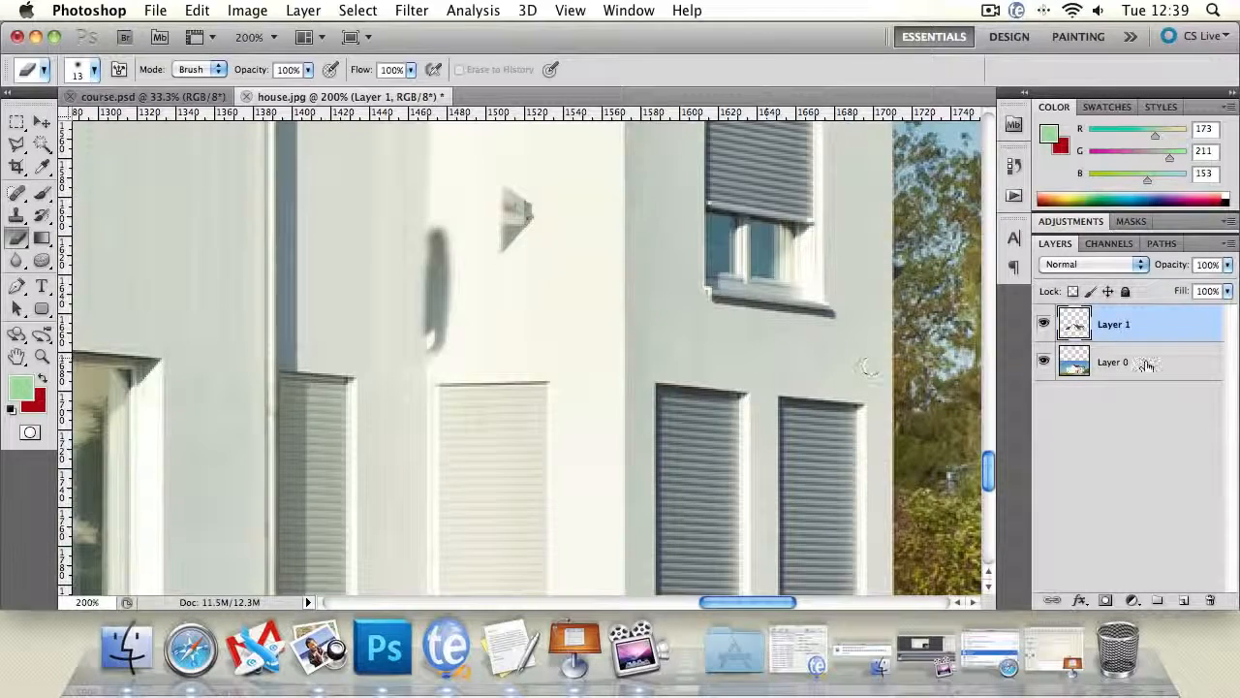
key(alt+bracketleft)
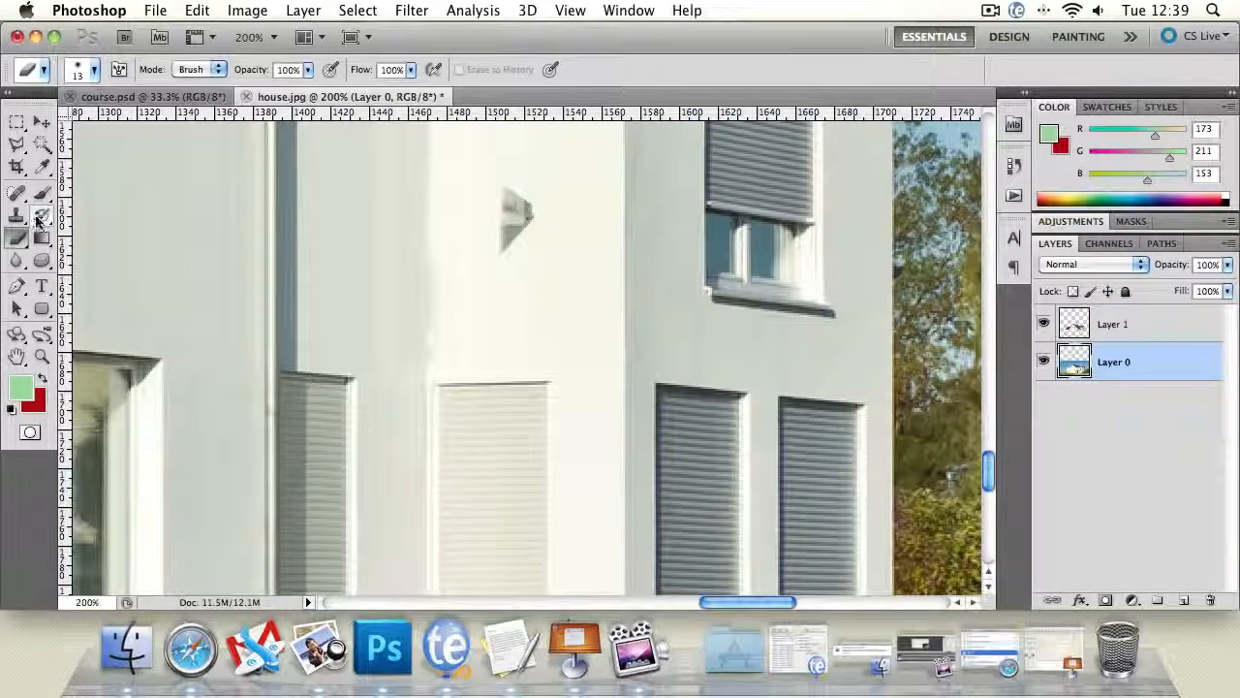
- Clean up the uneven edge between the shaded and bright wall above the pale shutter with the Clone Stamp on Layer 1
click(16, 215)
click(1164, 334)
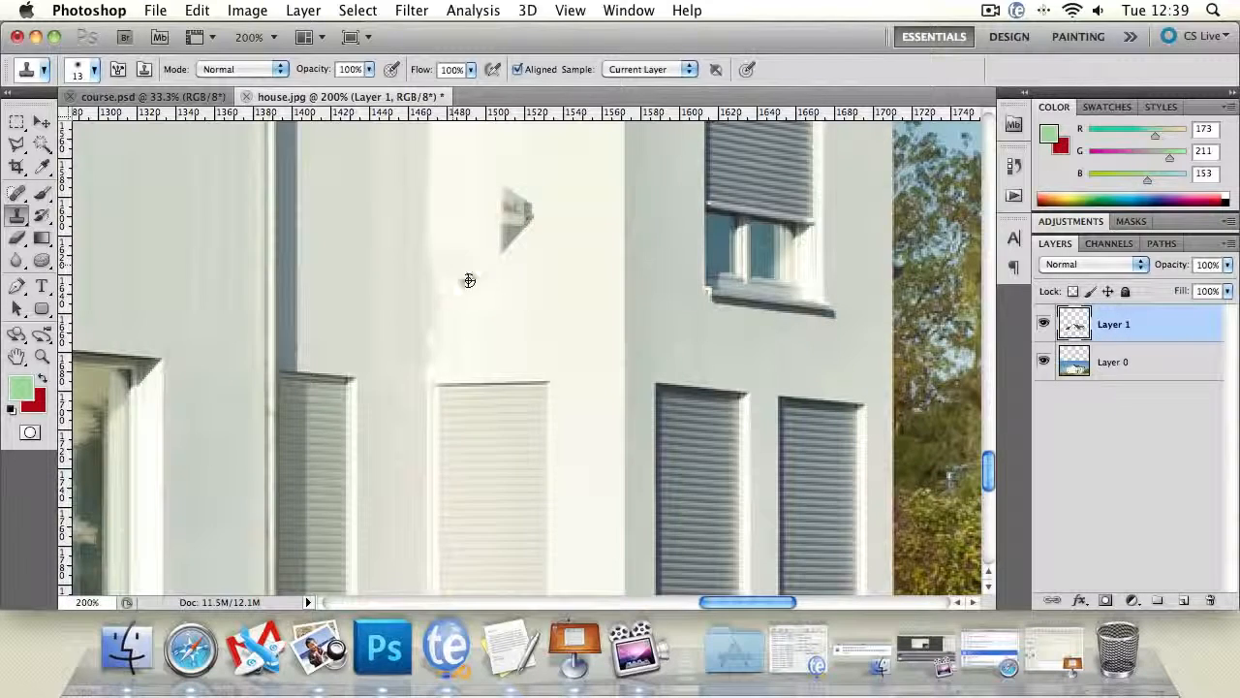
alt+click(469, 280)
mouse_move(445, 259)
mouse_down()
mouse_move(439, 309)
mouse_move(445, 266)
mouse_up()
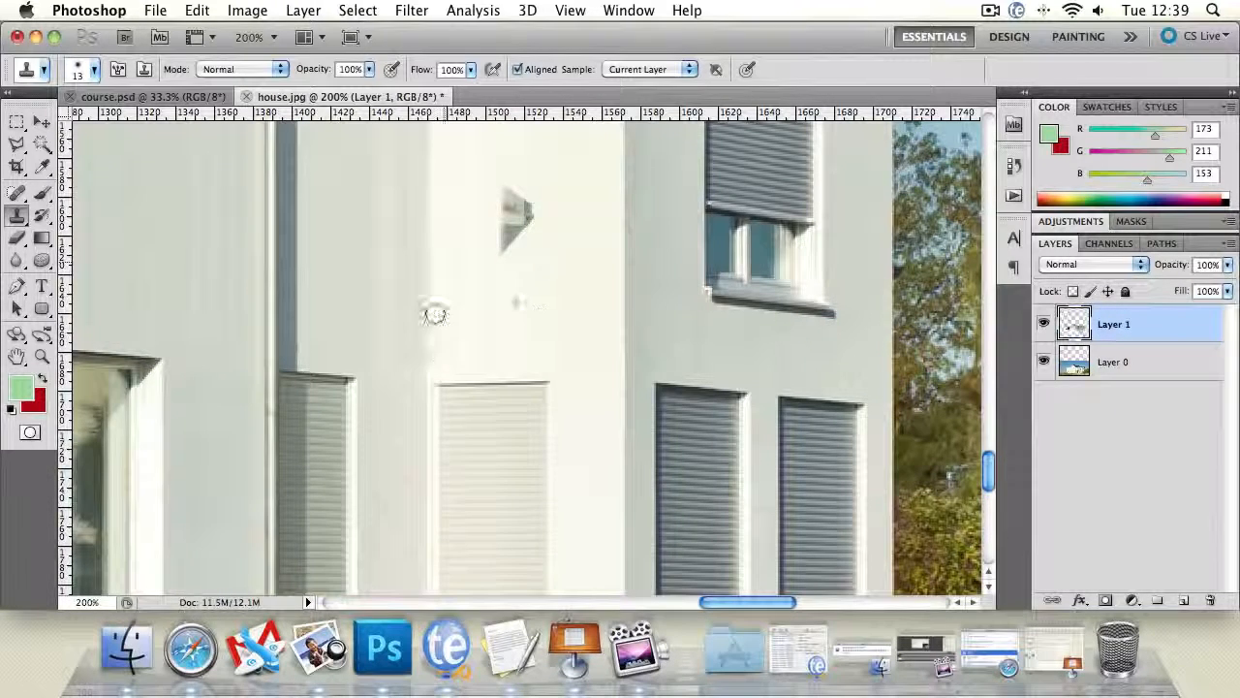
drag(435, 315, 432, 355)
drag(442, 308, 440, 352)
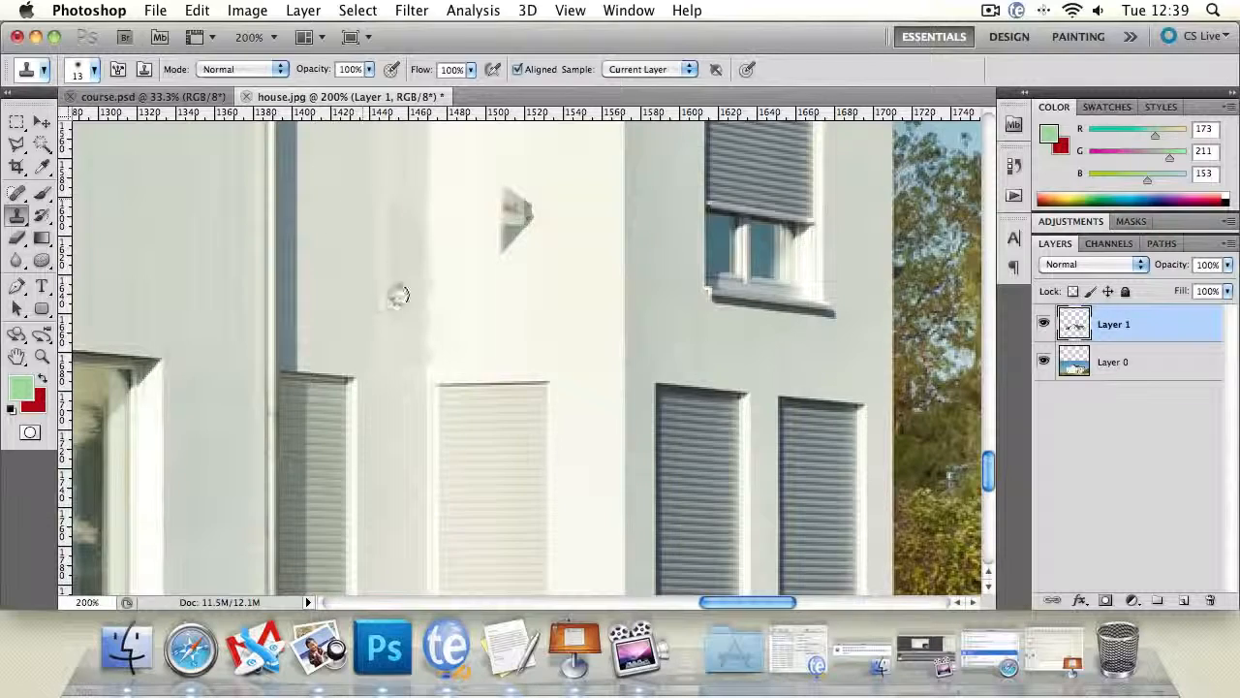
click(41, 359)
double_click(41, 359)
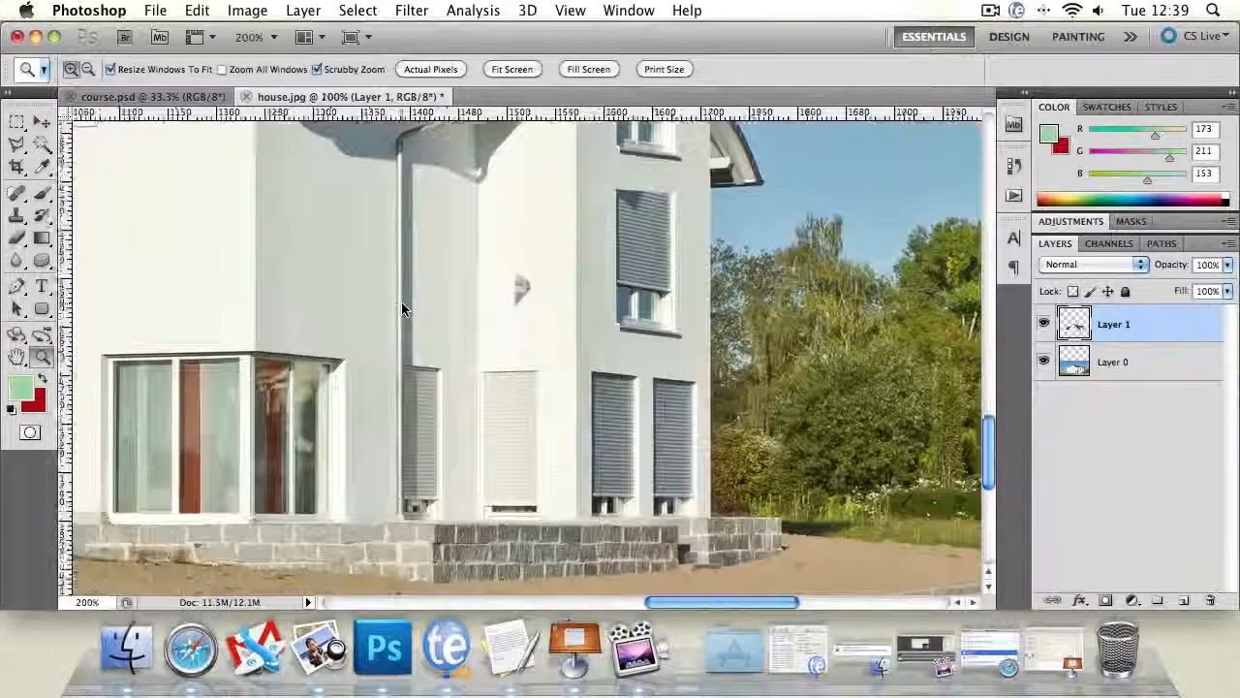
- Cover most of the leftover roof fragment on the bright wall with the Clone Stamp on Layer 1, sampling the clean wall above it
alt+click(406, 311)
alt+click(406, 311)
alt+click(408, 310)
click(442, 296)
click(441, 297)
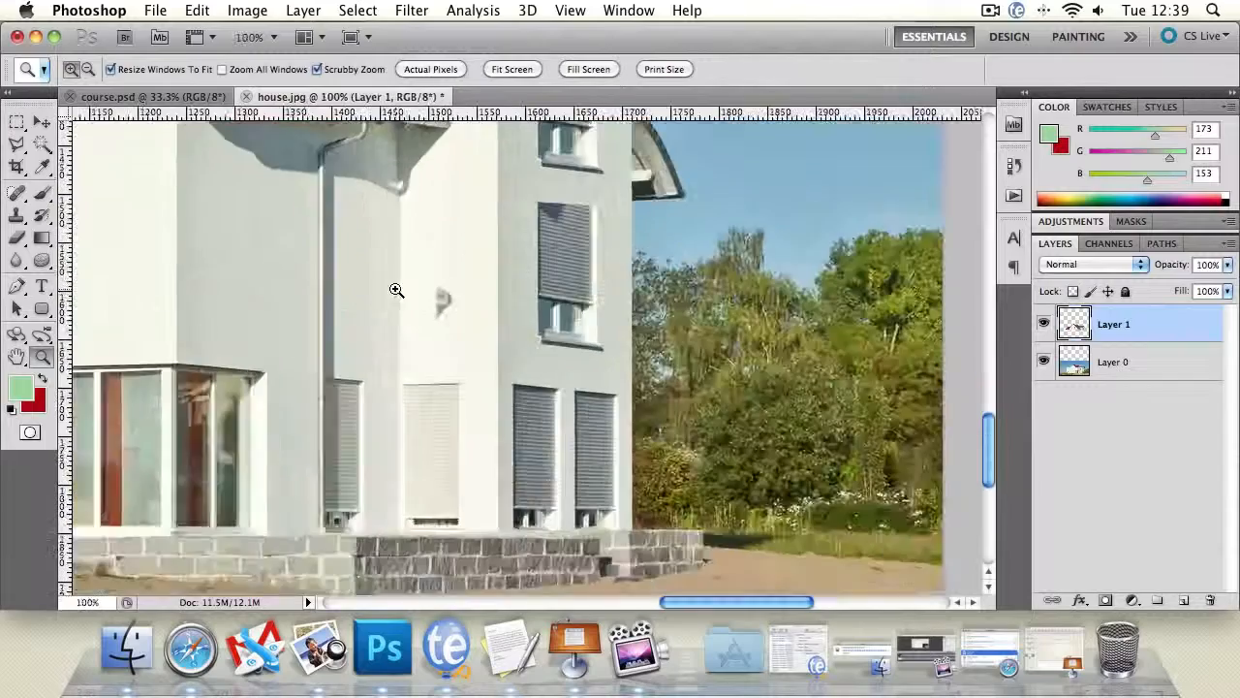
click(396, 288)
click(476, 313)
click(346, 290)
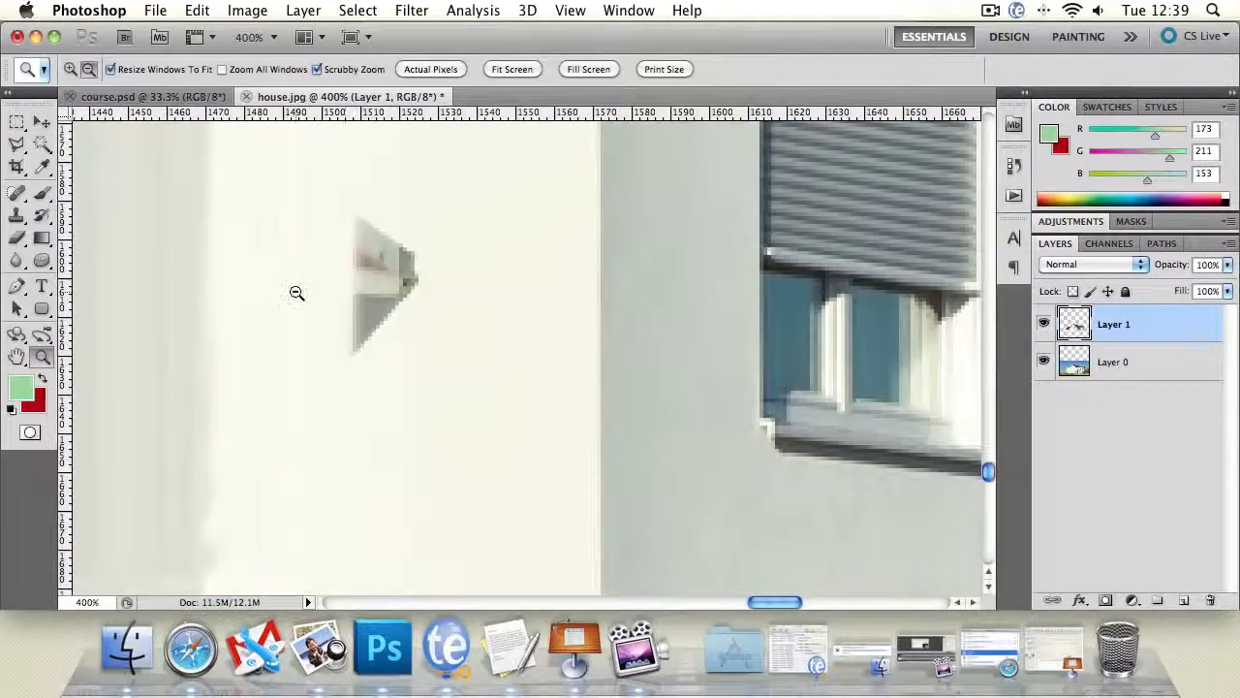
alt+click(296, 291)
click(16, 215)
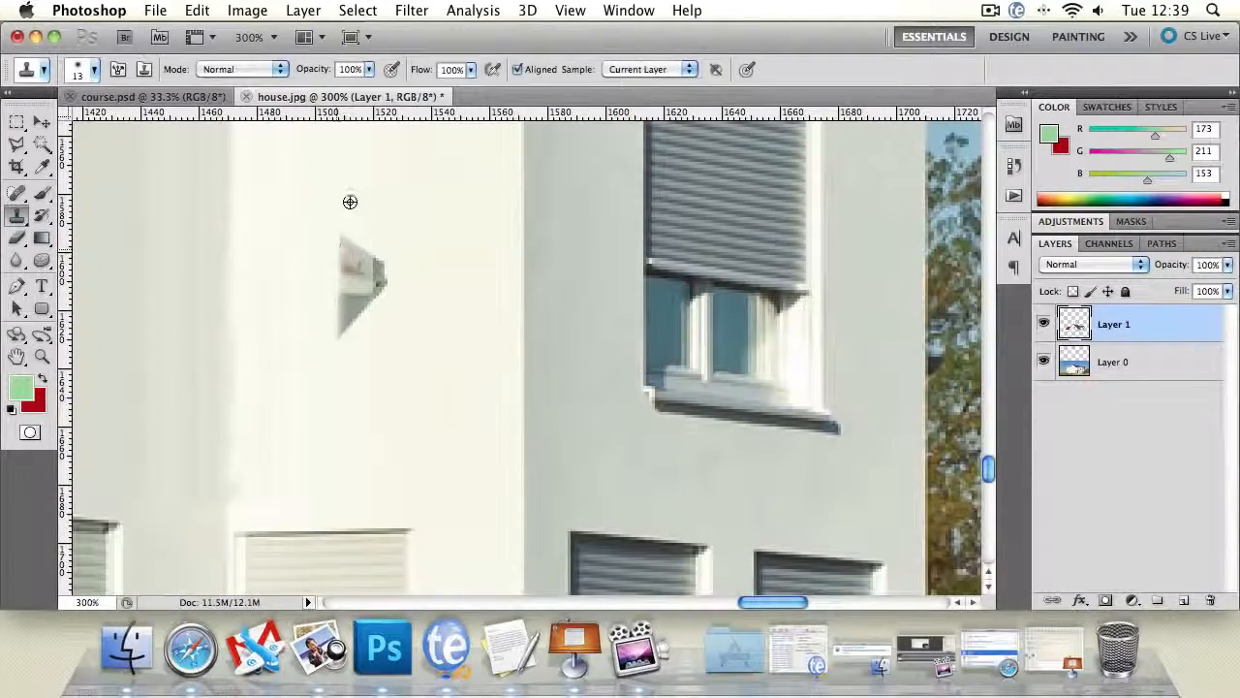
alt+click(350, 202)
mouse_move(336, 236)
mouse_down()
mouse_move(354, 253)
mouse_move(347, 283)
mouse_up()
alt+click(379, 201)
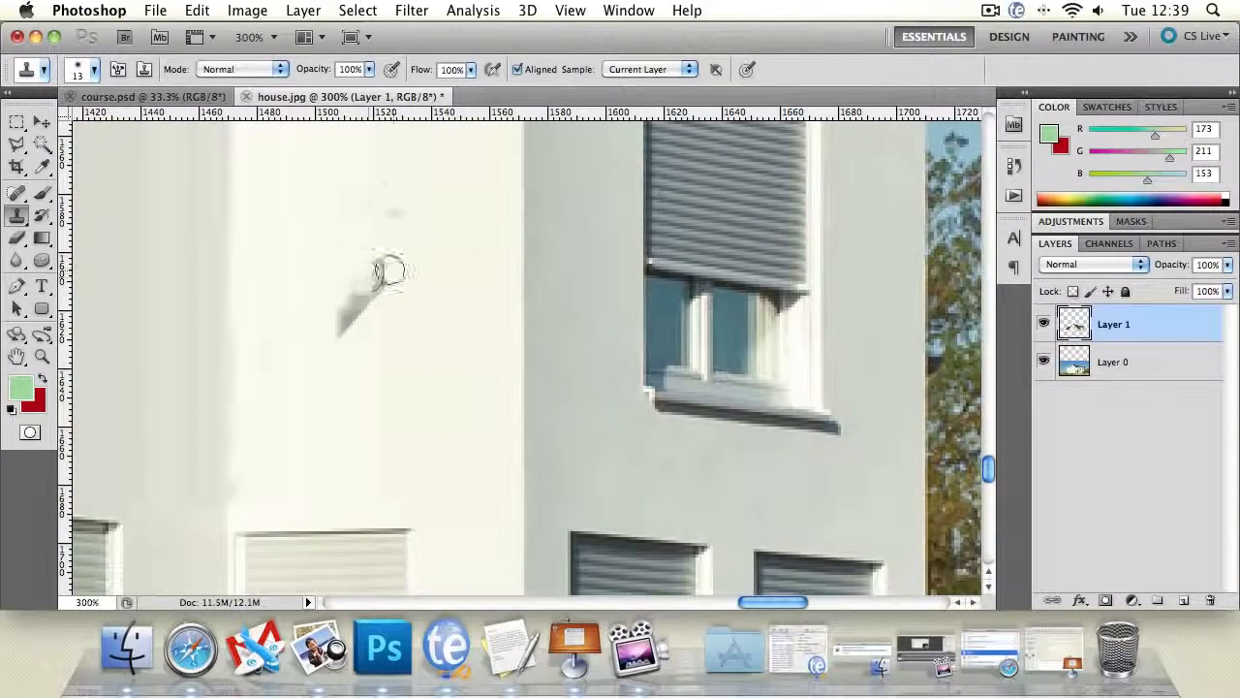
- Remove the rest of the roof fragment with the Clone Stamp on Layer 0, sampling nearby bright wall
click(1140, 373)
mouse_move(374, 319)
mouse_down()
mouse_move(343, 316)
mouse_move(372, 279)
mouse_move(383, 289)
mouse_up()
alt+click(394, 374)
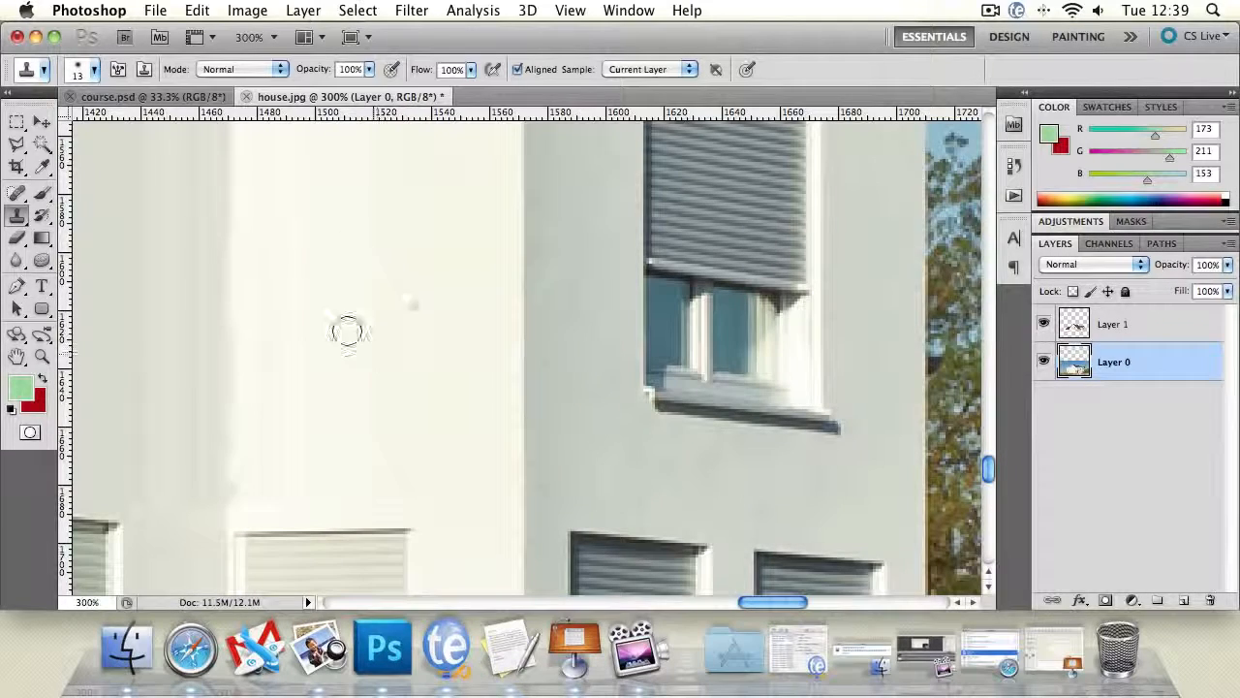
- Smudge the uneven edge between the shaded and bright wall above the pale shutter on Layer 1 with a 13 px brush at 50% strength
click(18, 357)
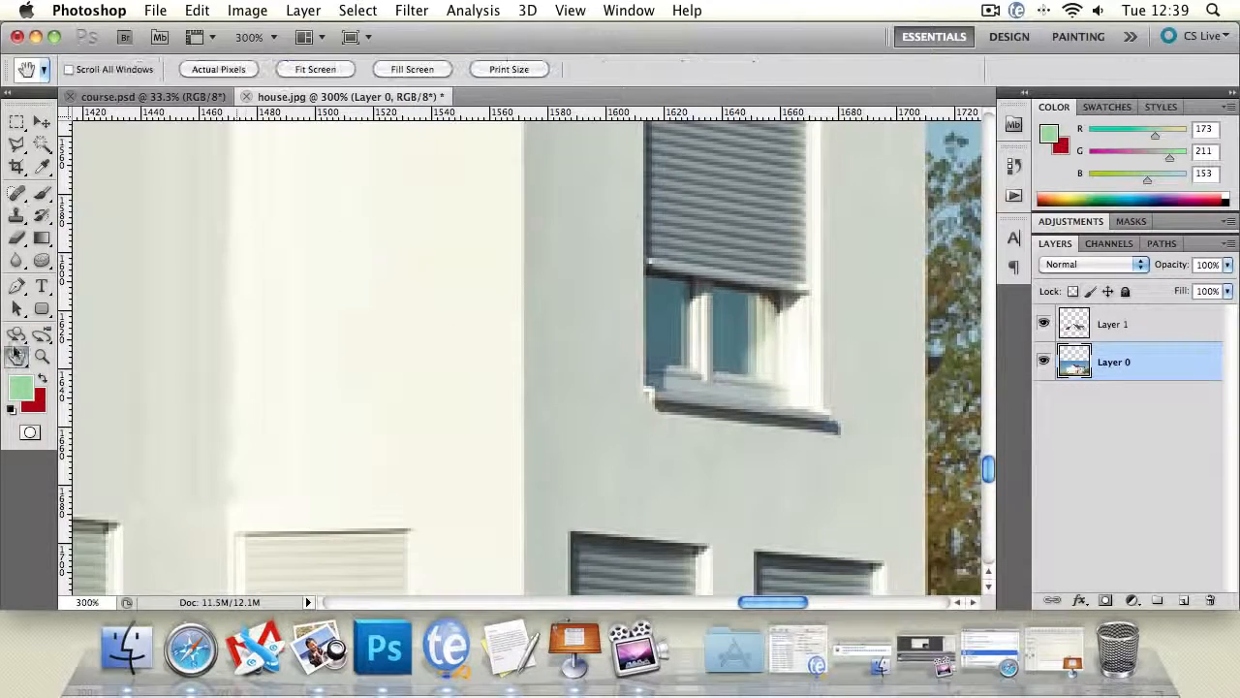
drag(264, 347, 359, 230)
drag(297, 327, 397, 321)
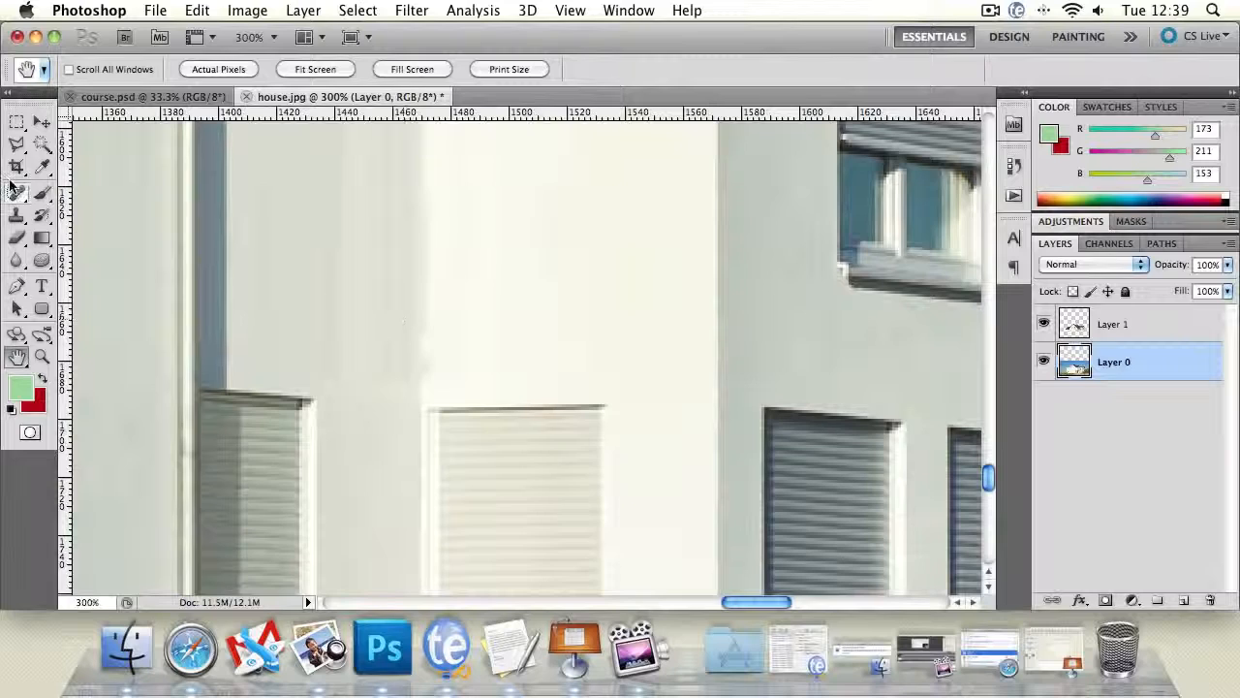
click(17, 260)
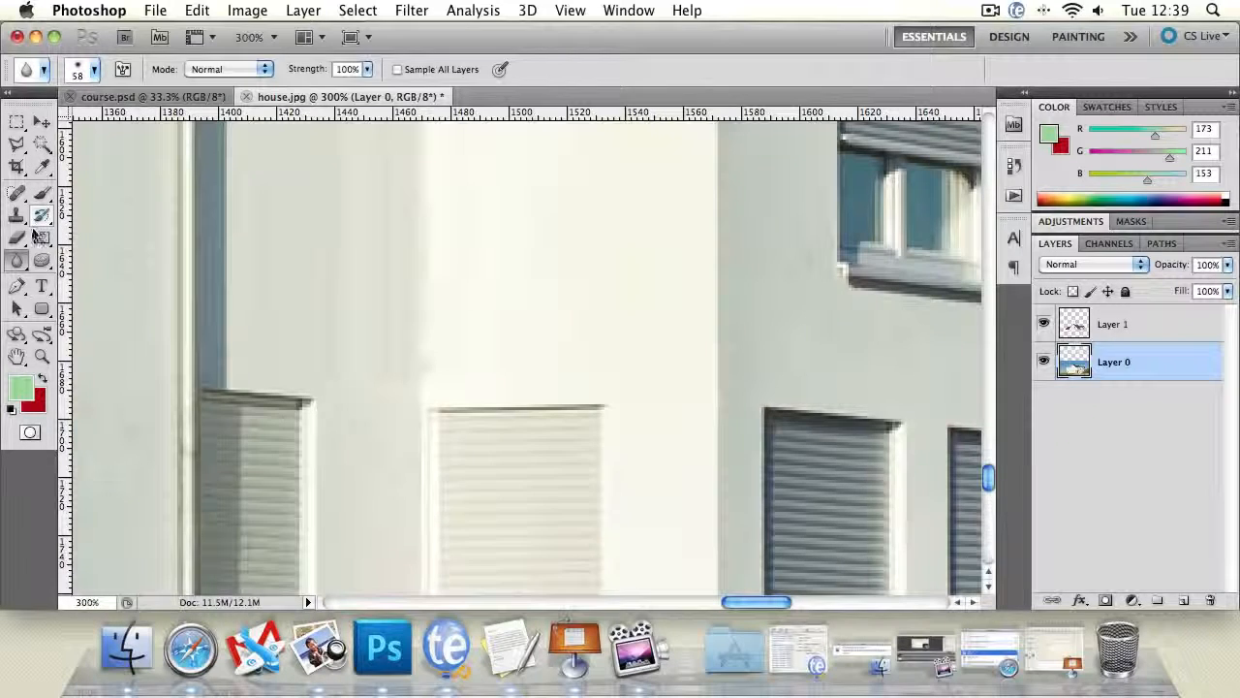
mouse_move(16, 260)
mouse_down()
mouse_move(55, 257)
mouse_move(100, 294)
mouse_up()
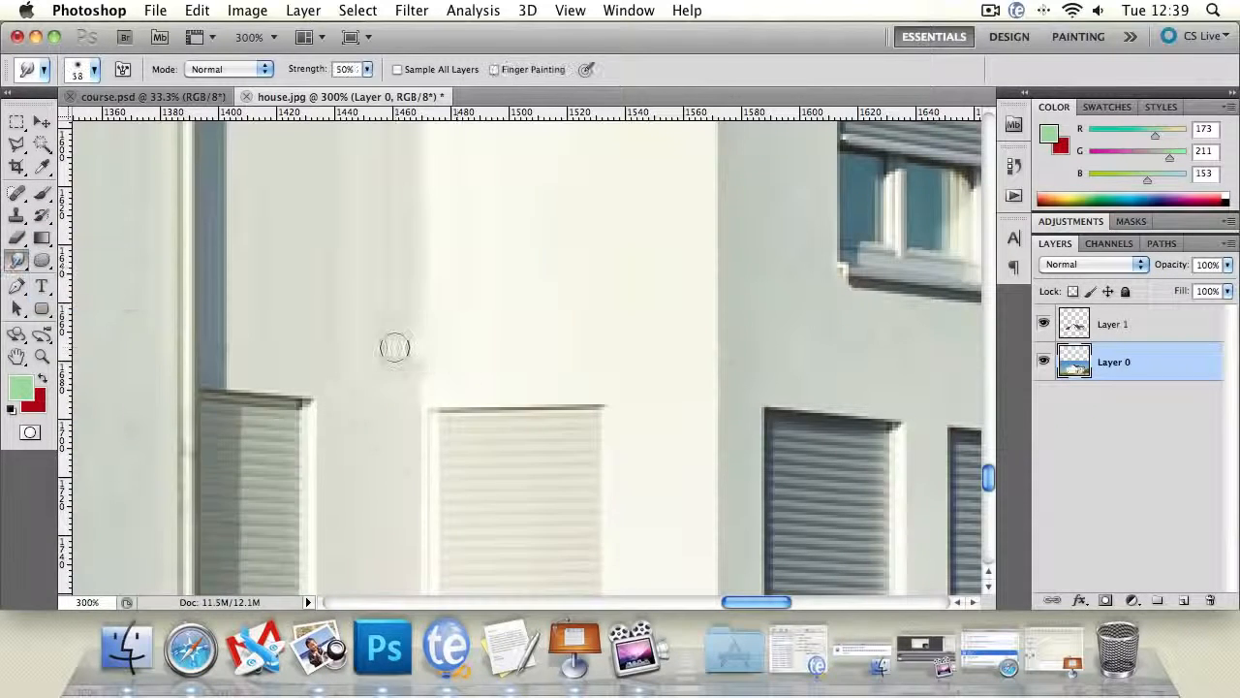
key(bracketleft)
key(bracketleft)
key(bracketleft)
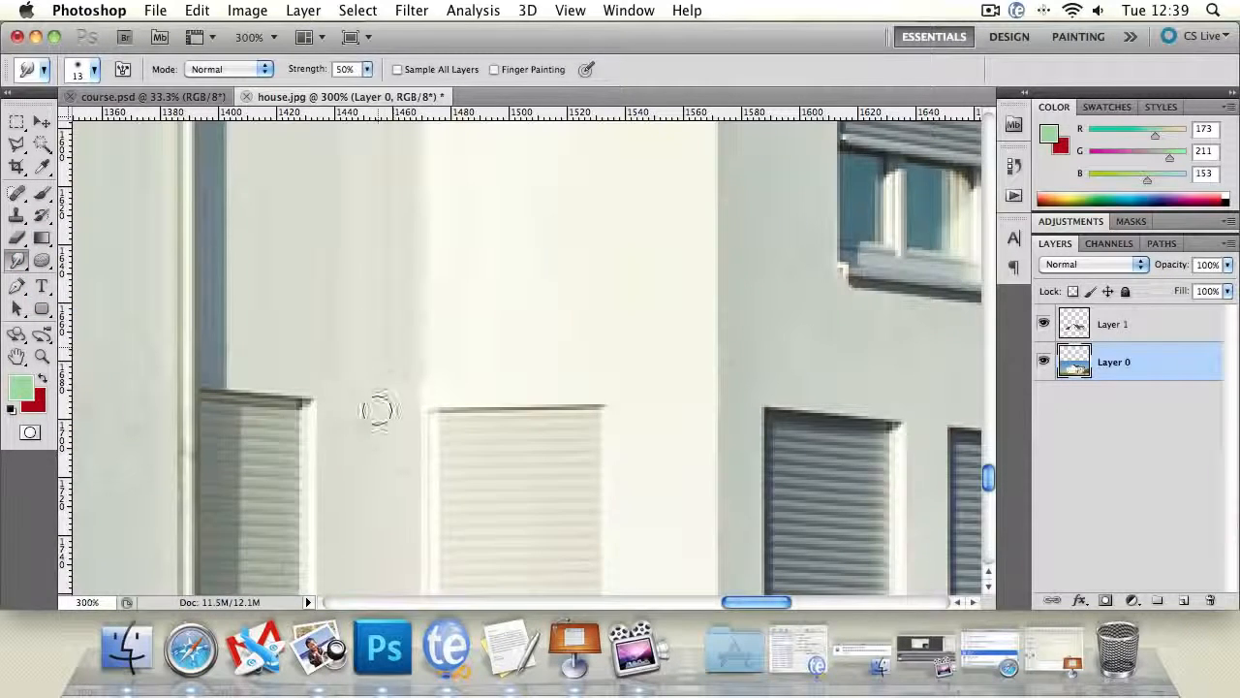
click(1110, 330)
mouse_move(387, 287)
mouse_down()
mouse_move(379, 426)
mouse_move(384, 390)
mouse_up()
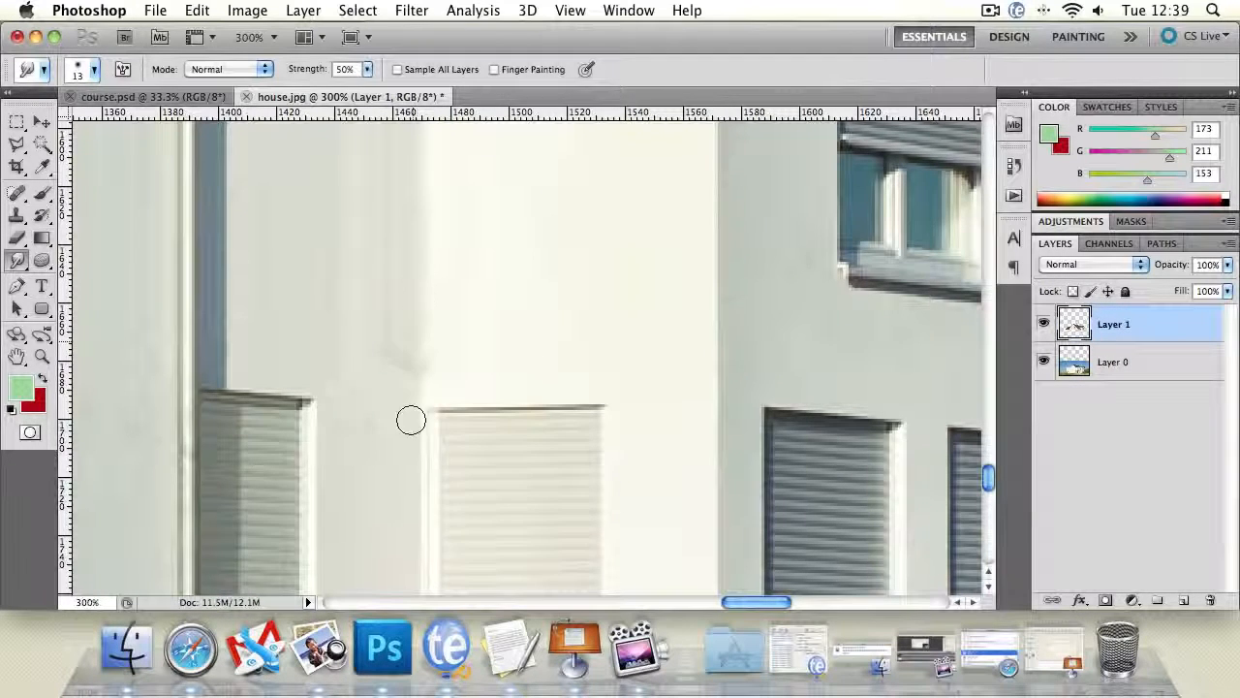
drag(422, 266, 418, 425)
drag(420, 304, 419, 424)
drag(429, 295, 433, 366)
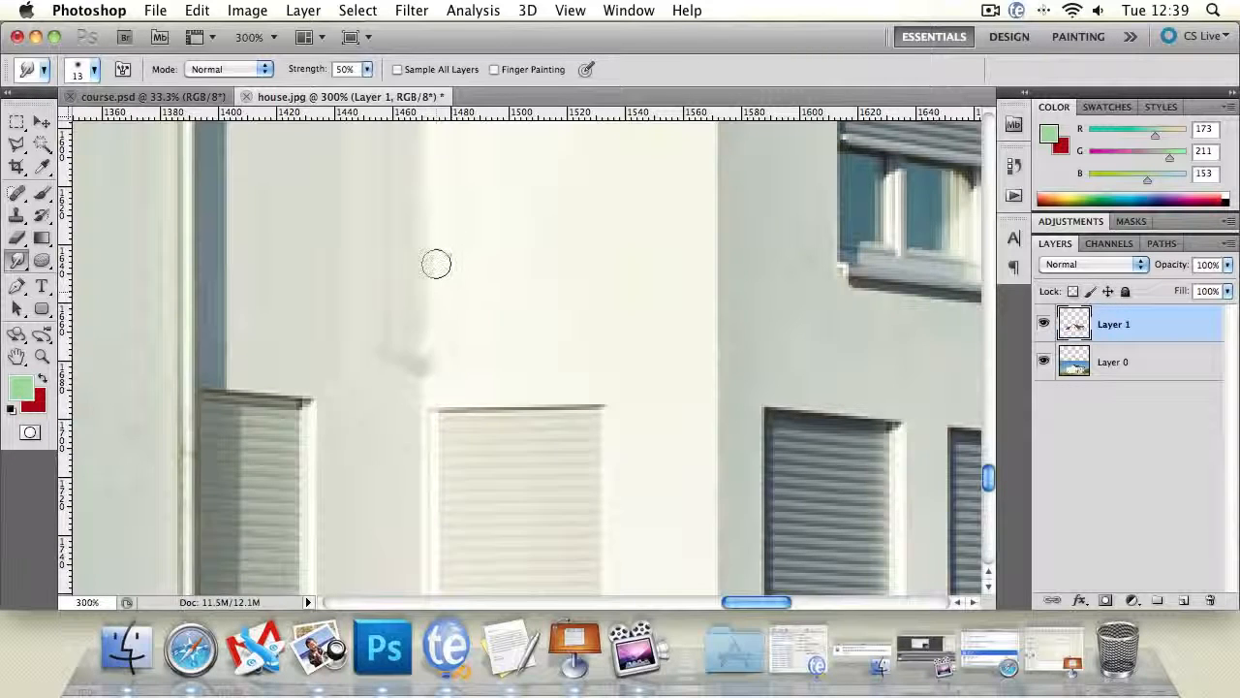
drag(436, 264, 434, 376)
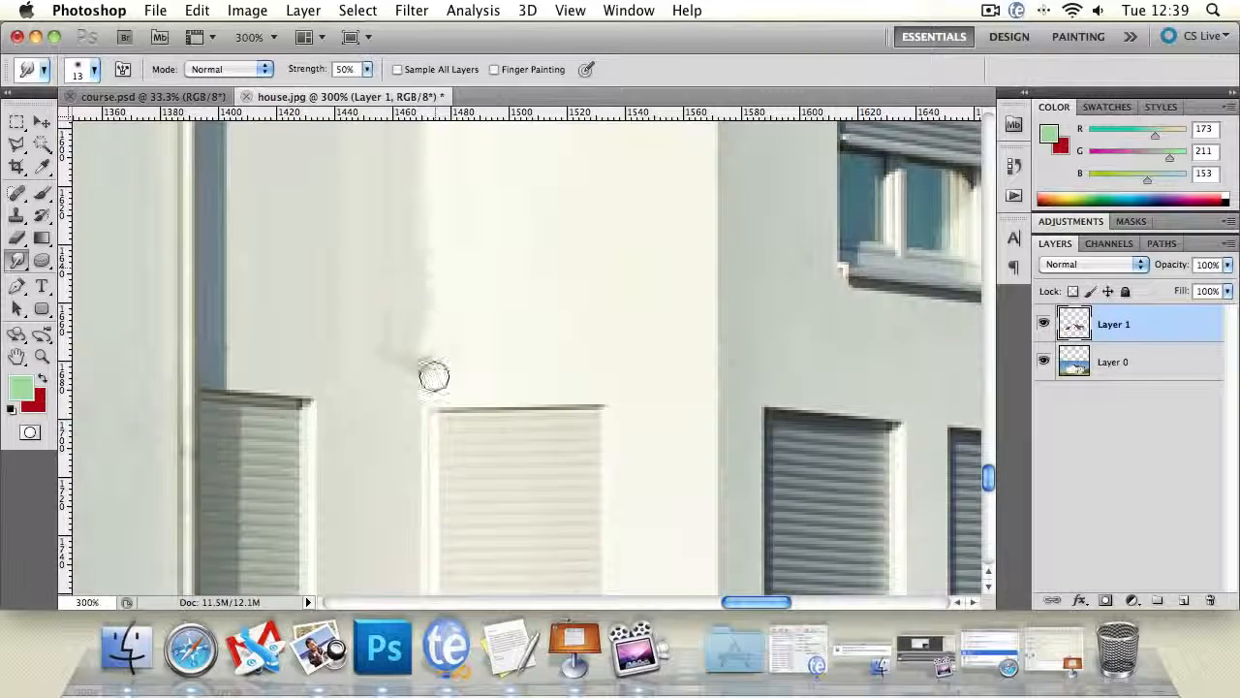
alt+click(327, 317)
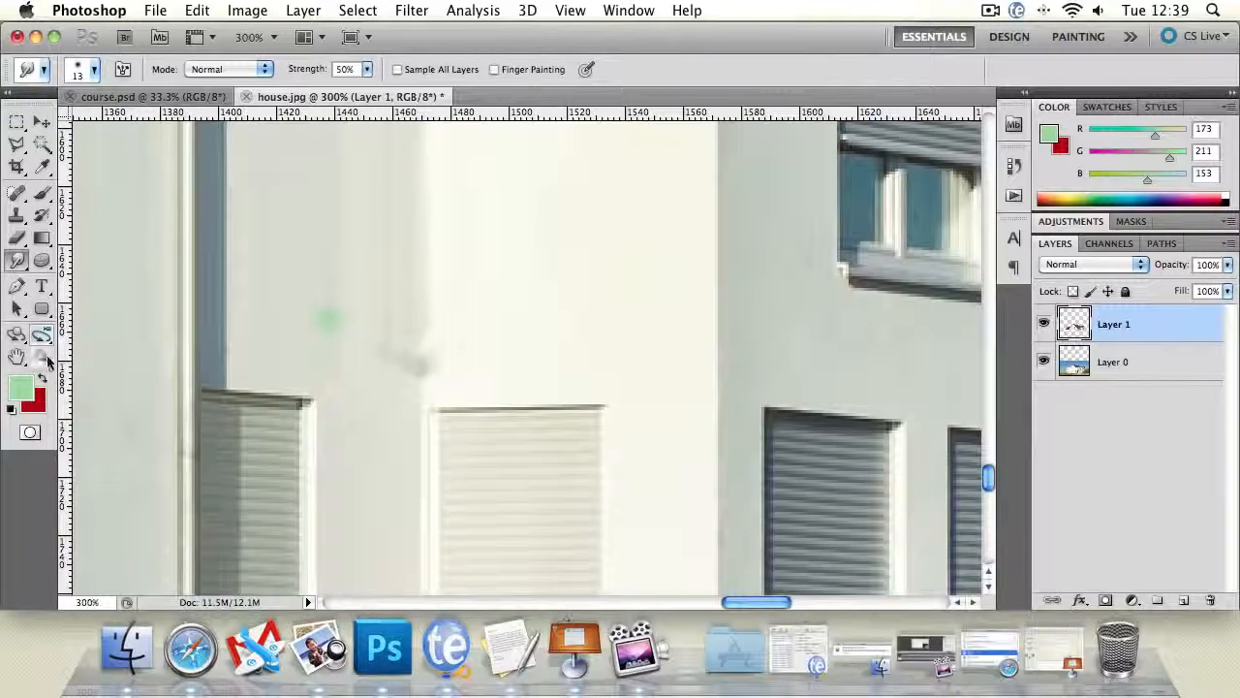
- Examine the retouched wall in the whole house and up close around the drainpipe and ground-floor shutters
click(42, 358)
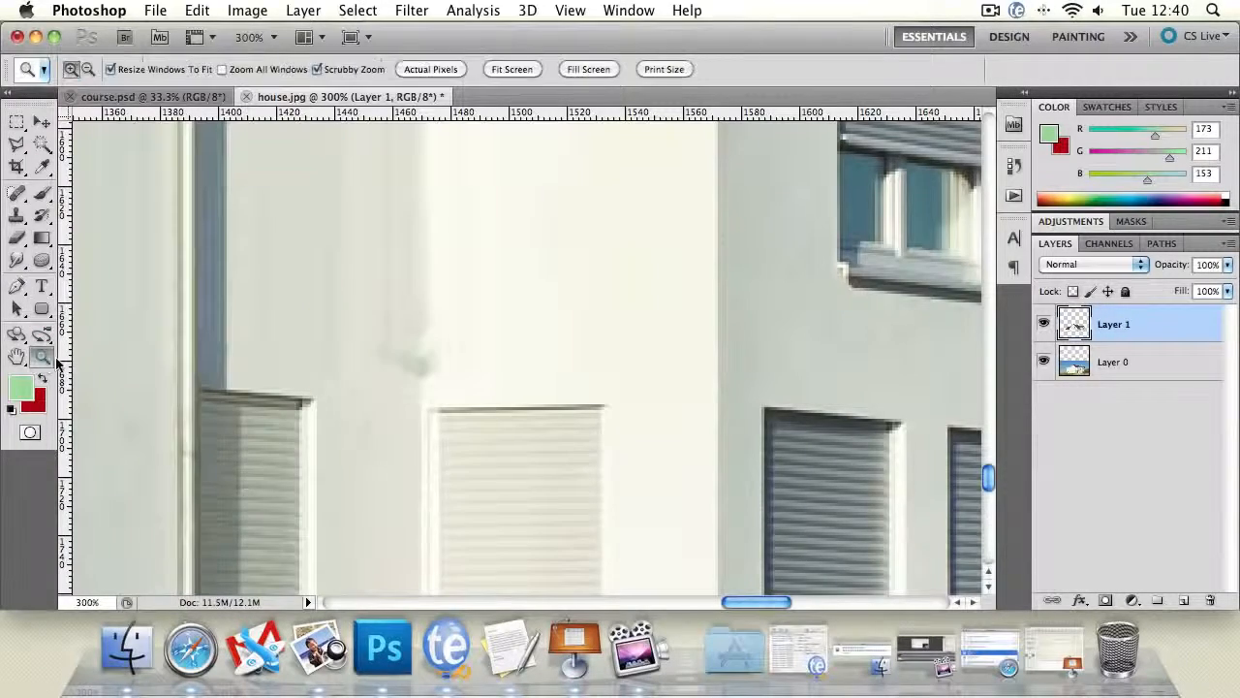
alt+click(441, 363)
alt+click(439, 360)
alt+click(438, 359)
alt+click(436, 360)
alt+click(415, 373)
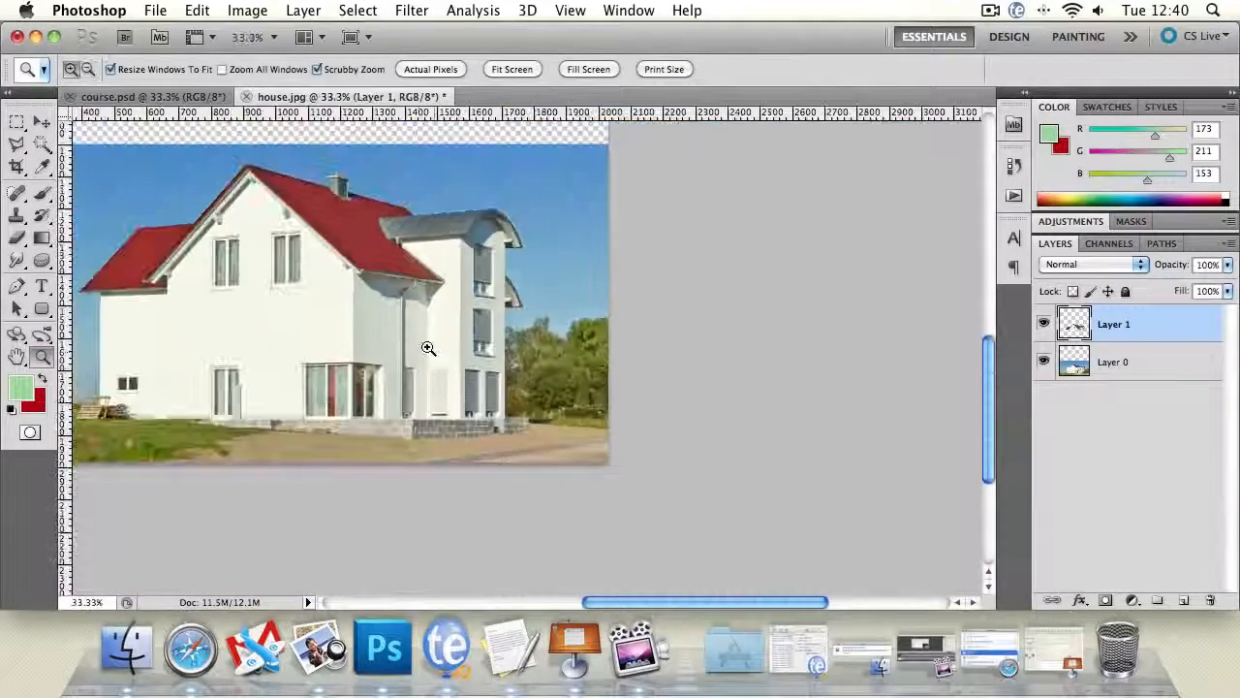
click(427, 347)
click(406, 331)
click(405, 330)
alt+click(401, 326)
alt+click(407, 330)
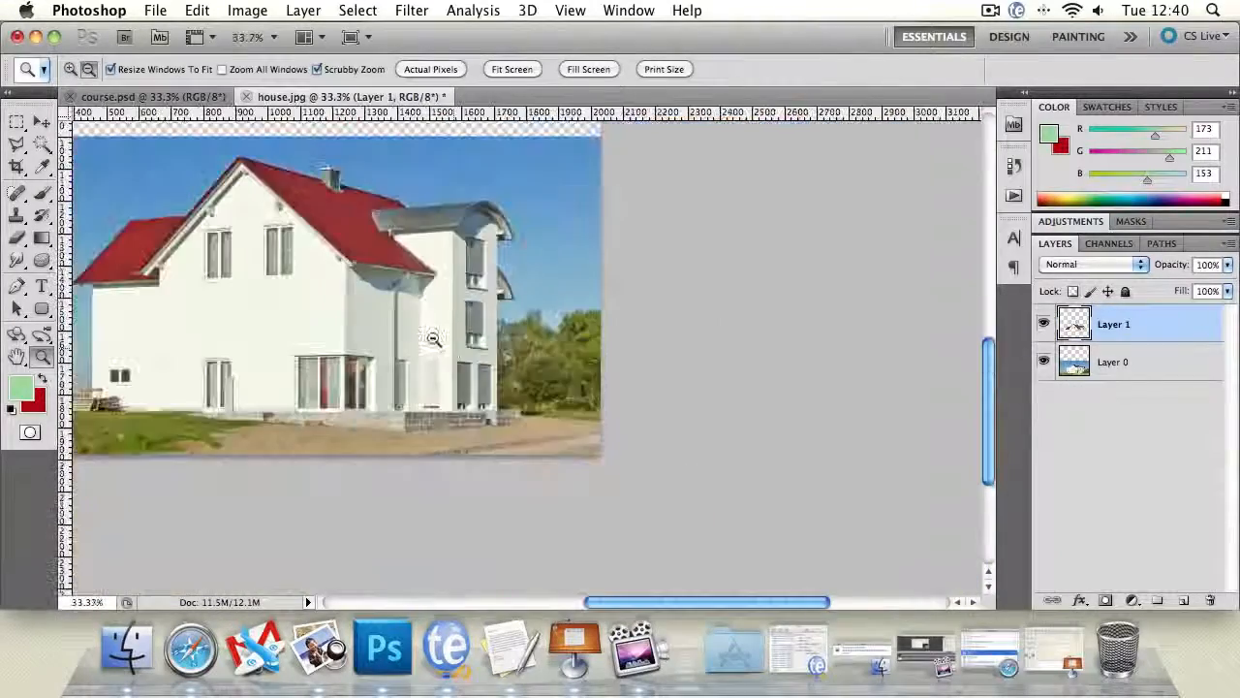
alt+click(427, 349)
click(385, 295)
click(354, 281)
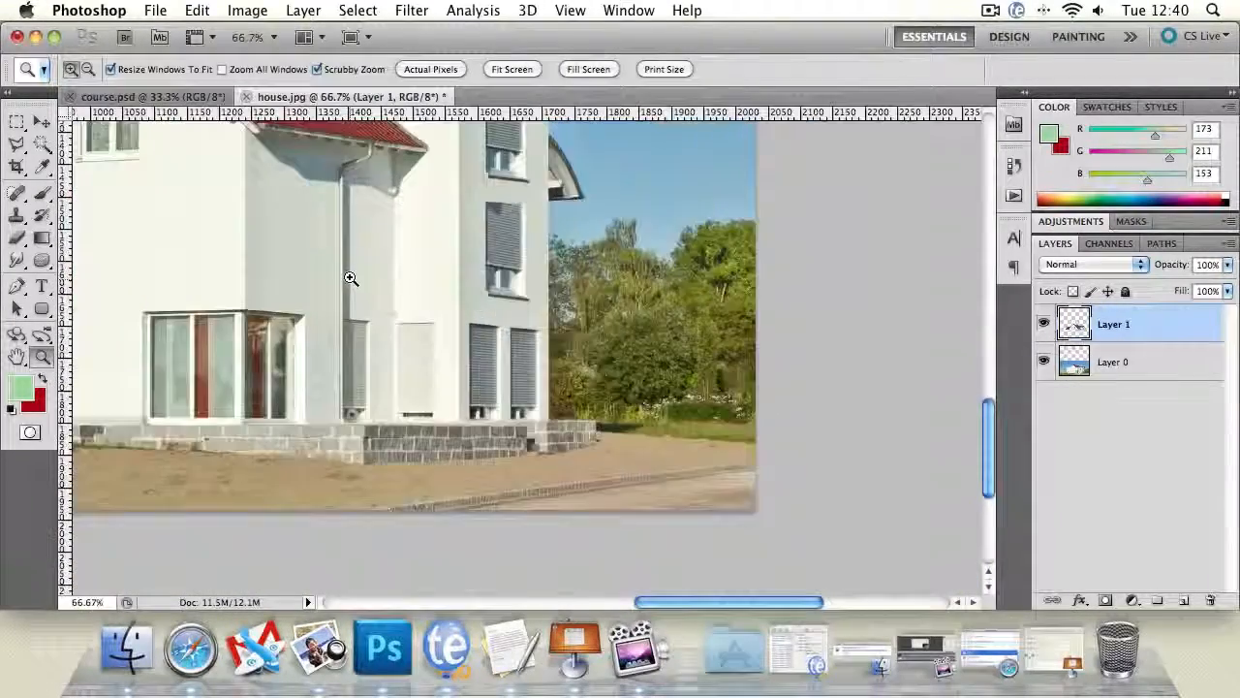
click(362, 210)
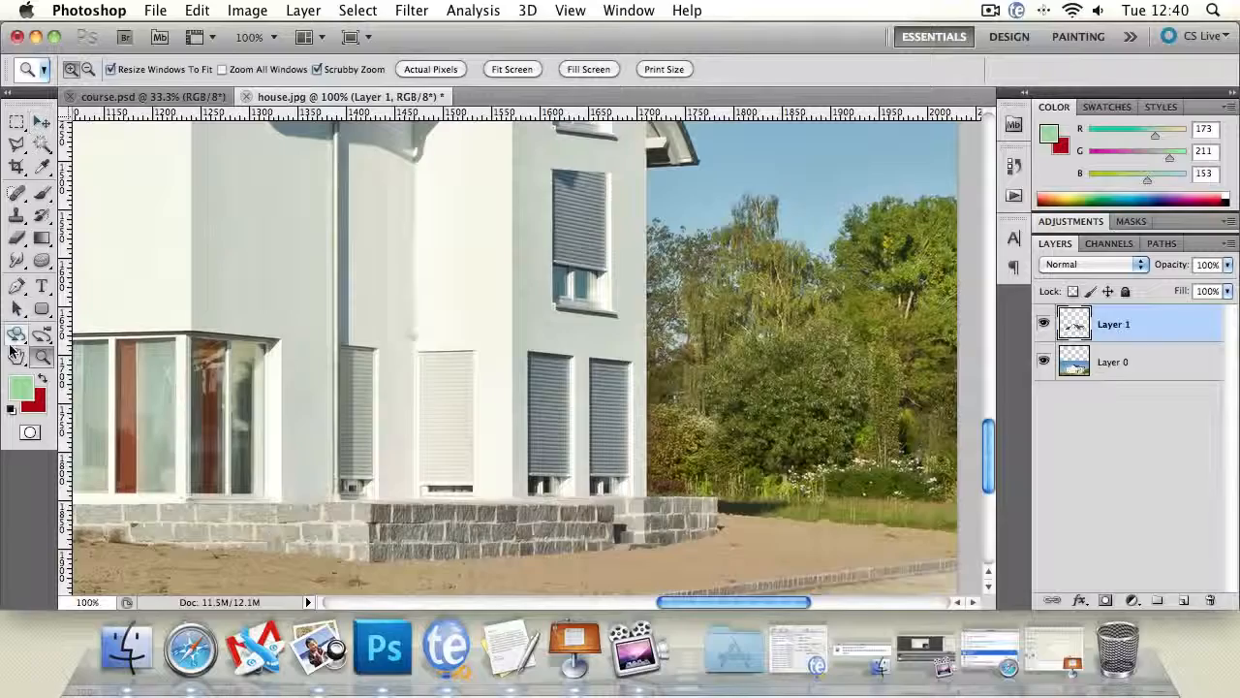
- Check the wall below the red roof and compare it with Layer 1 hidden and shown
click(16, 356)
drag(111, 317, 158, 423)
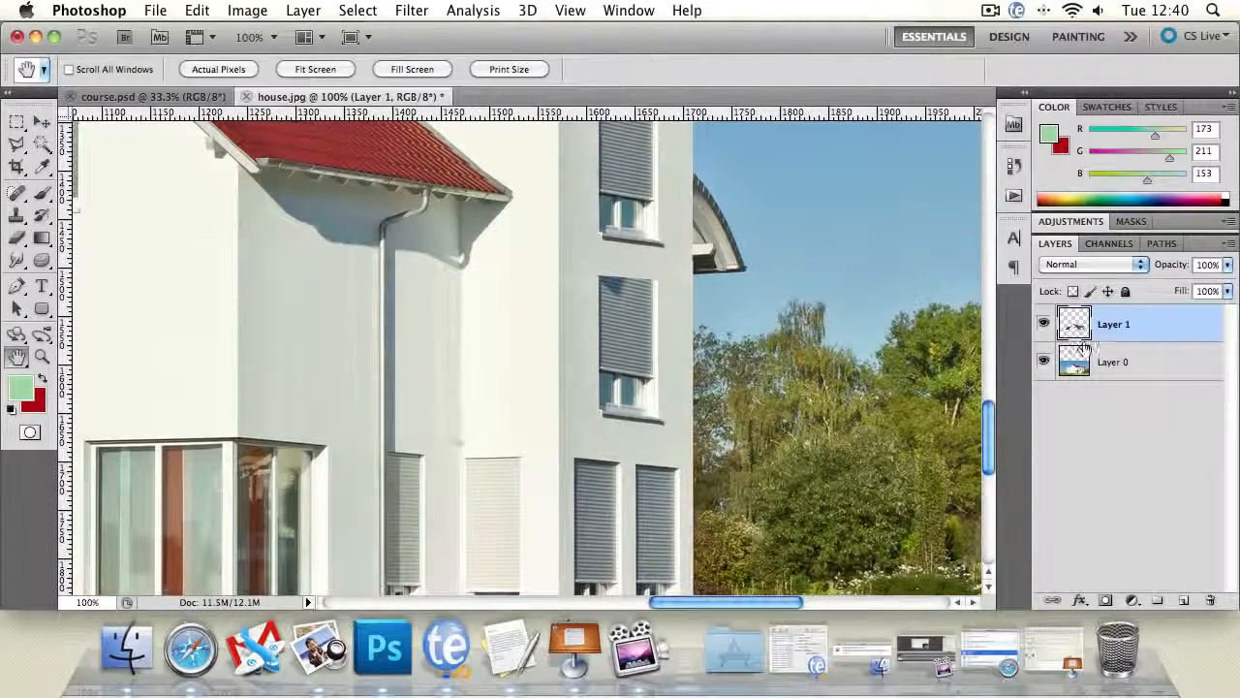
click(1044, 323)
click(1044, 323)
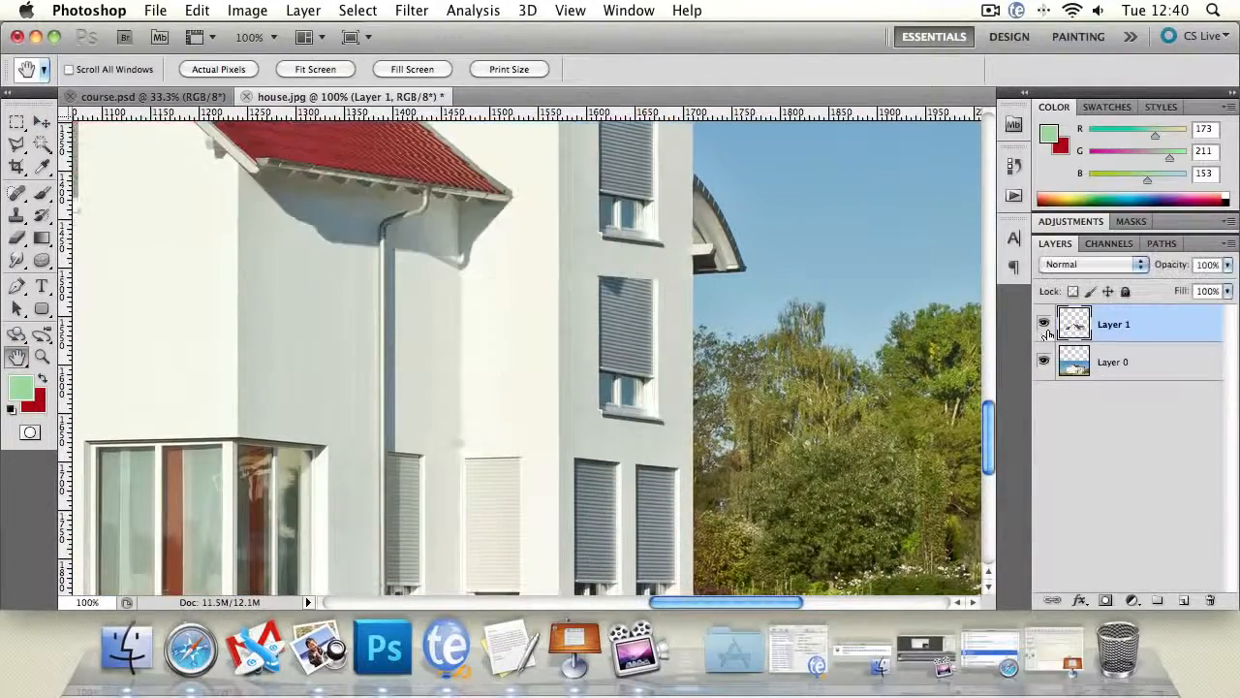
- Blur the shaded wall beside the drainpipe on Layer 0 with a 58 px brush at 100% strength
click(1124, 363)
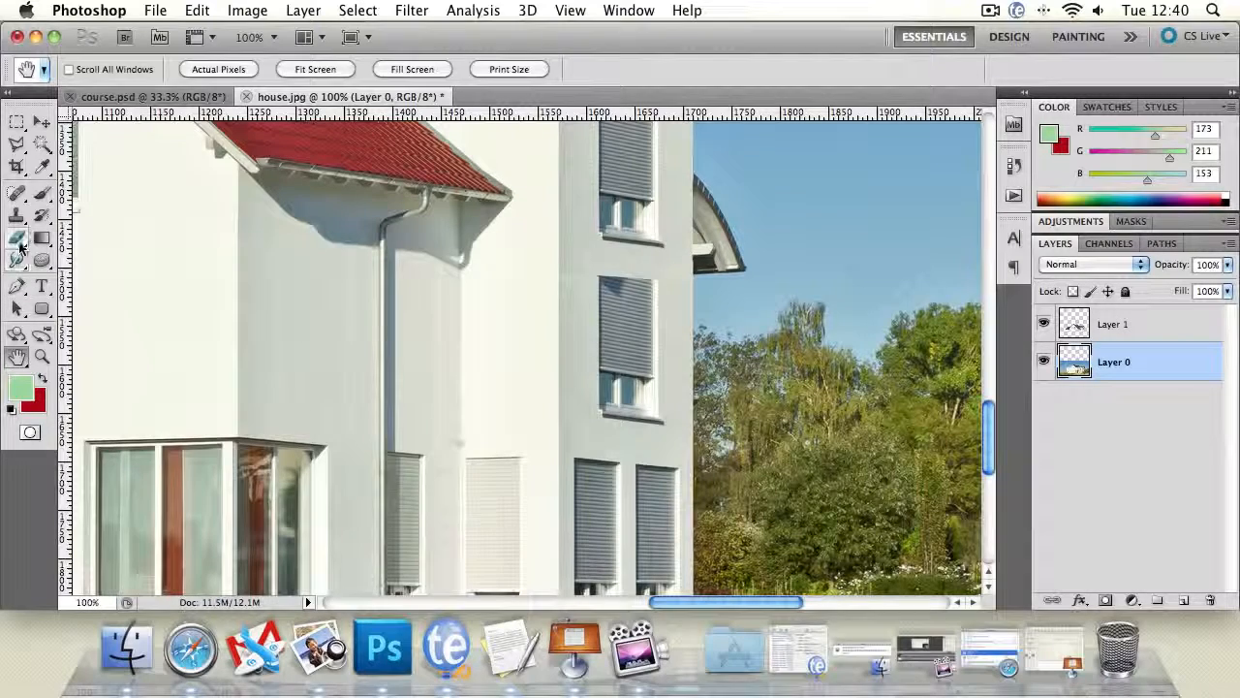
click(16, 260)
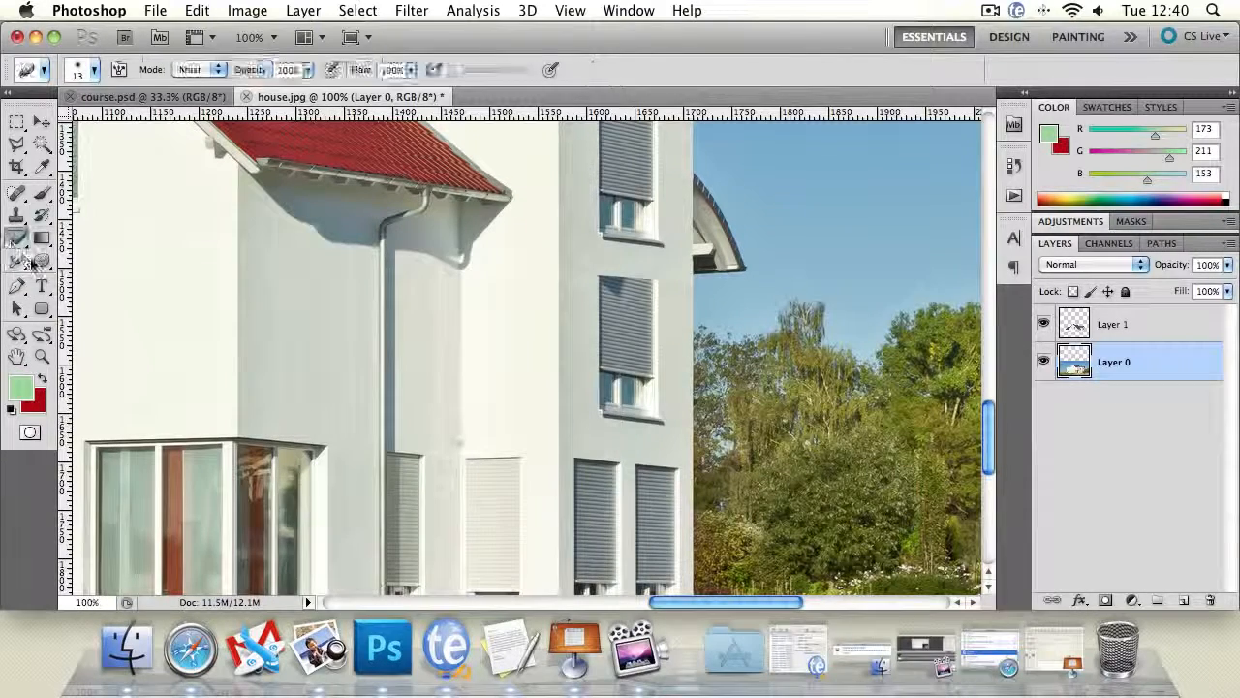
drag(16, 260, 68, 255)
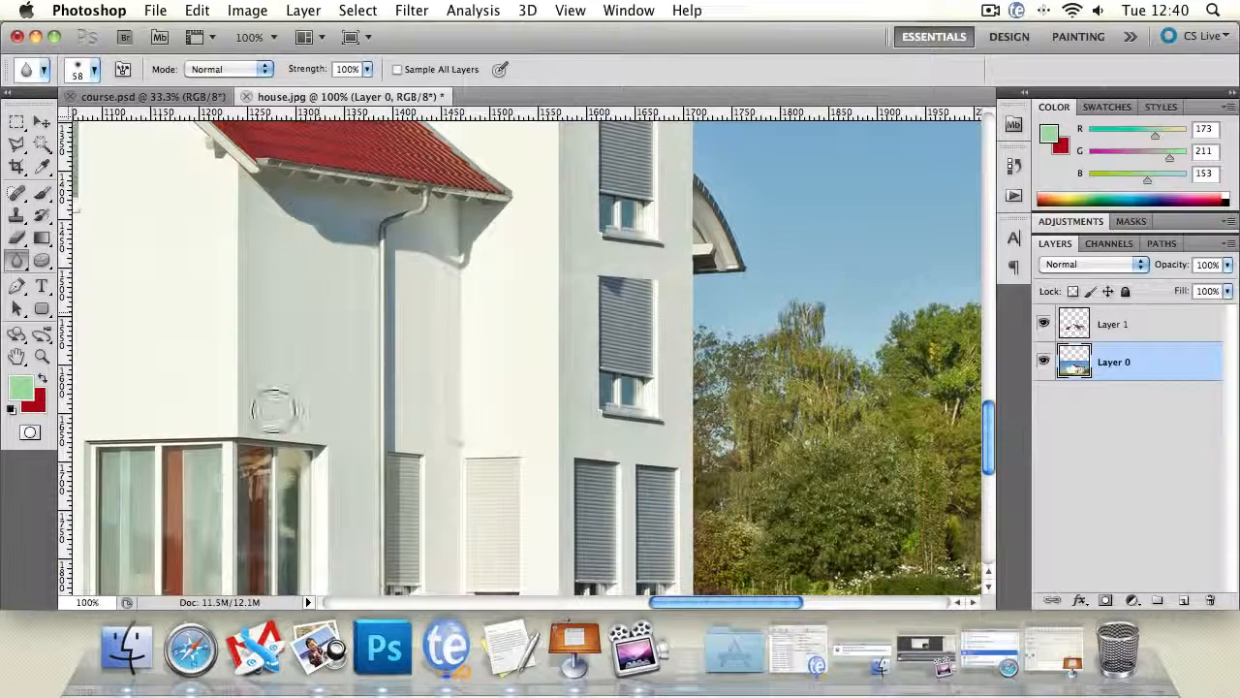
click(366, 69)
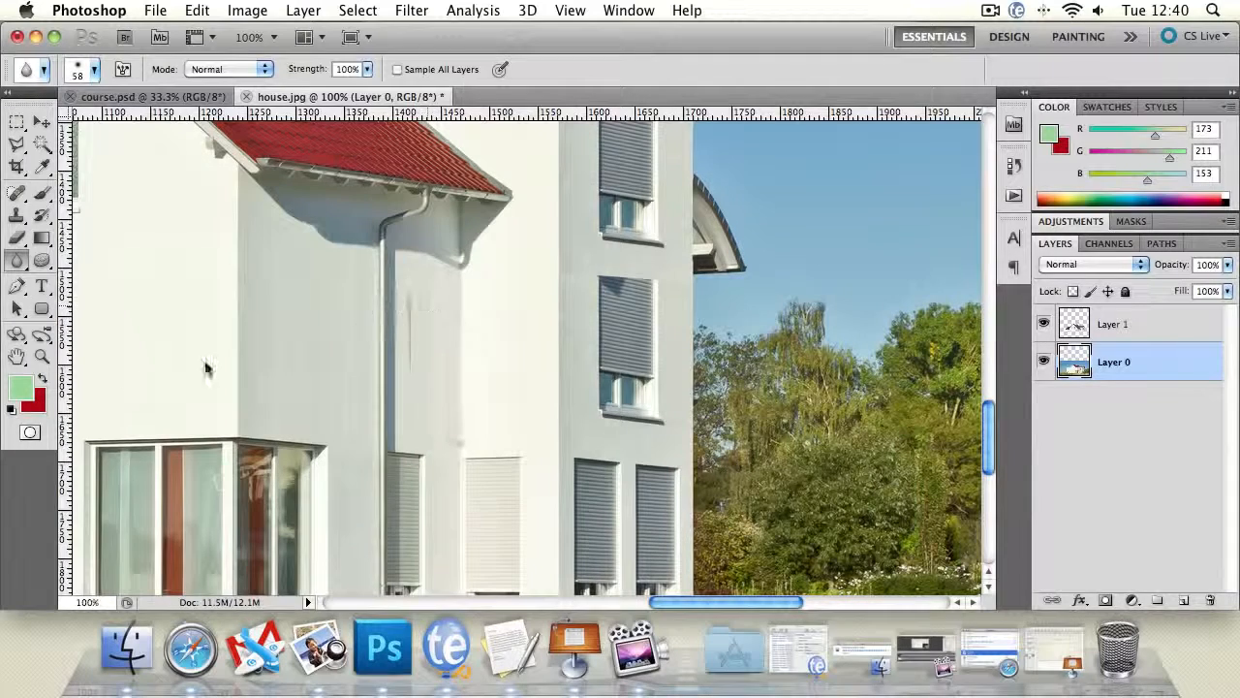
- Cover the reddish vertical streak beside the drainpipe with the Clone Stamp on Layer 1, sampling the shaded wall next to it
click(41, 356)
click(404, 327)
click(410, 341)
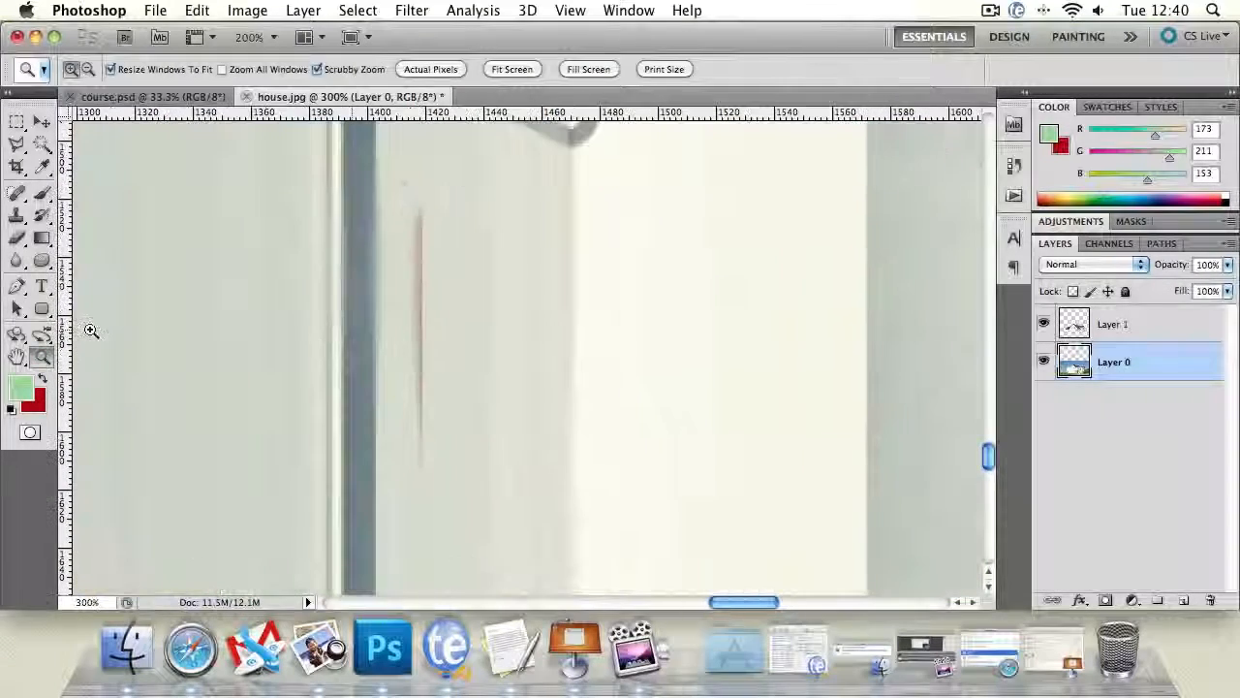
click(1186, 332)
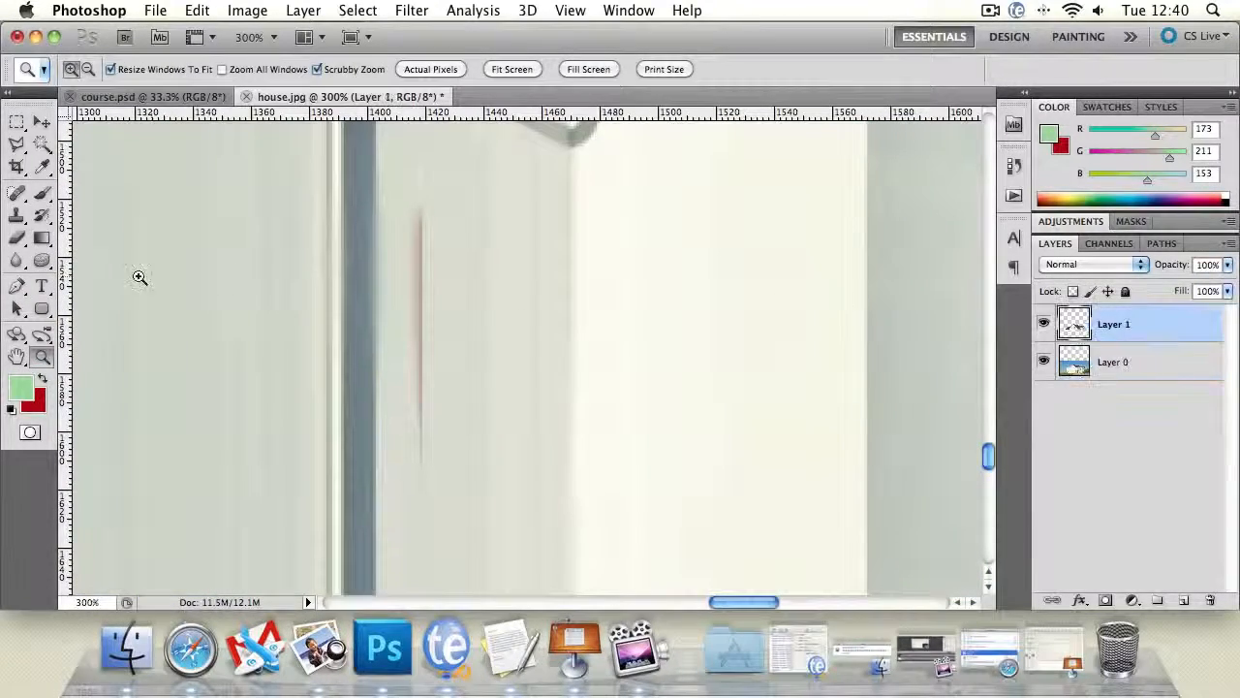
click(17, 215)
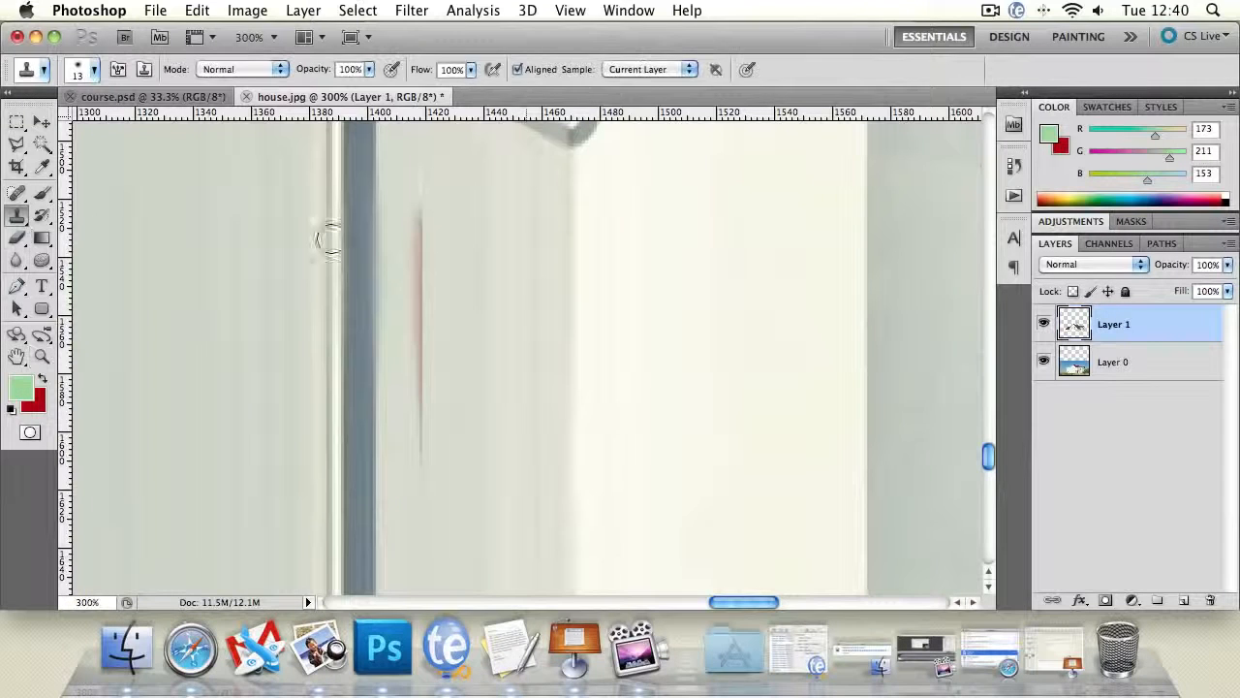
alt+click(447, 299)
drag(423, 304, 421, 224)
alt+click(473, 263)
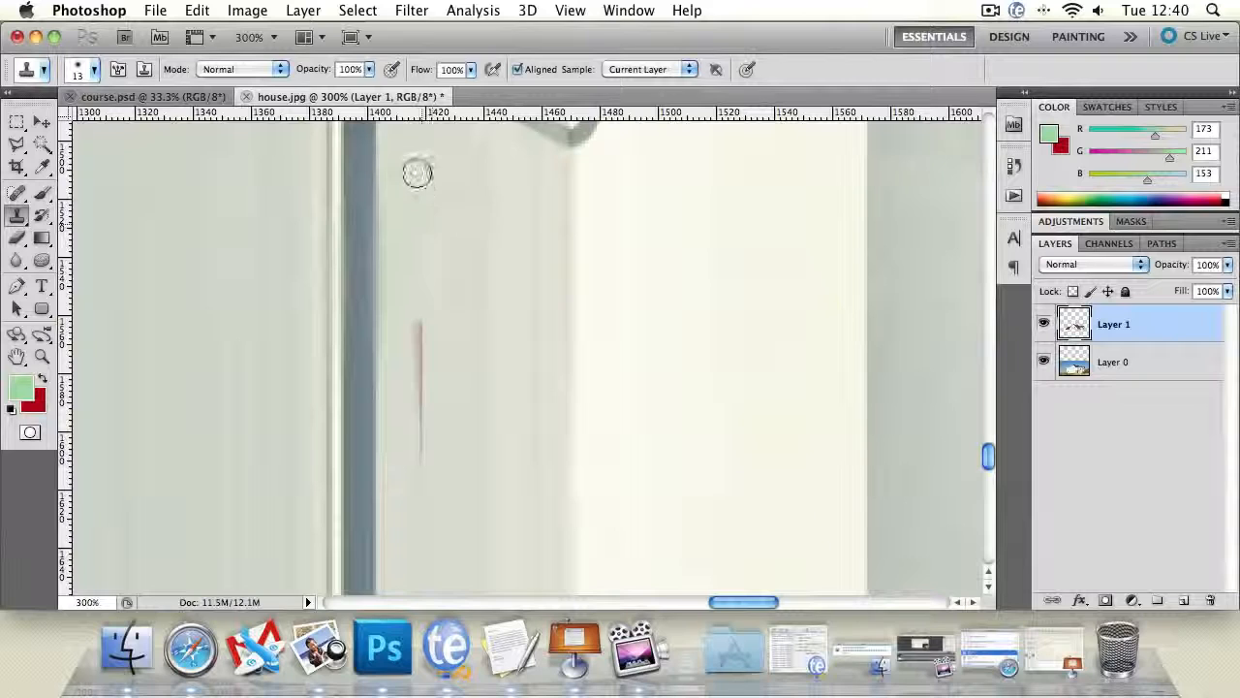
drag(417, 174, 404, 202)
alt+click(489, 195)
drag(425, 306, 422, 382)
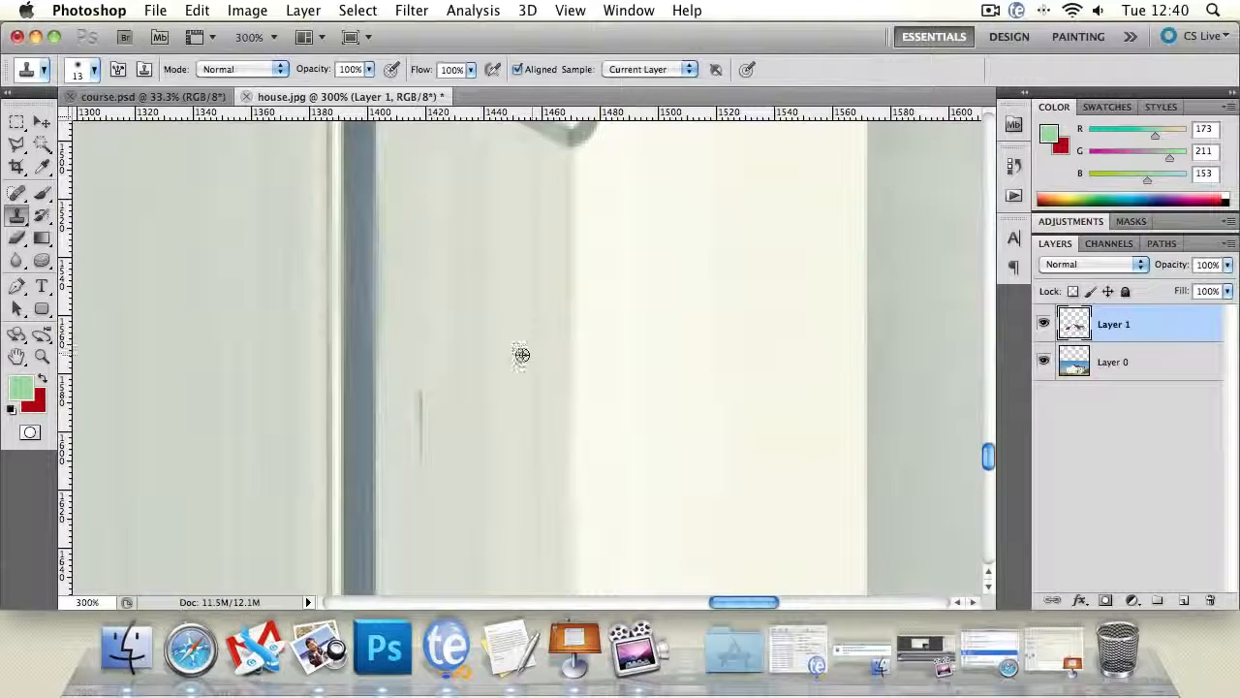
drag(423, 370, 419, 464)
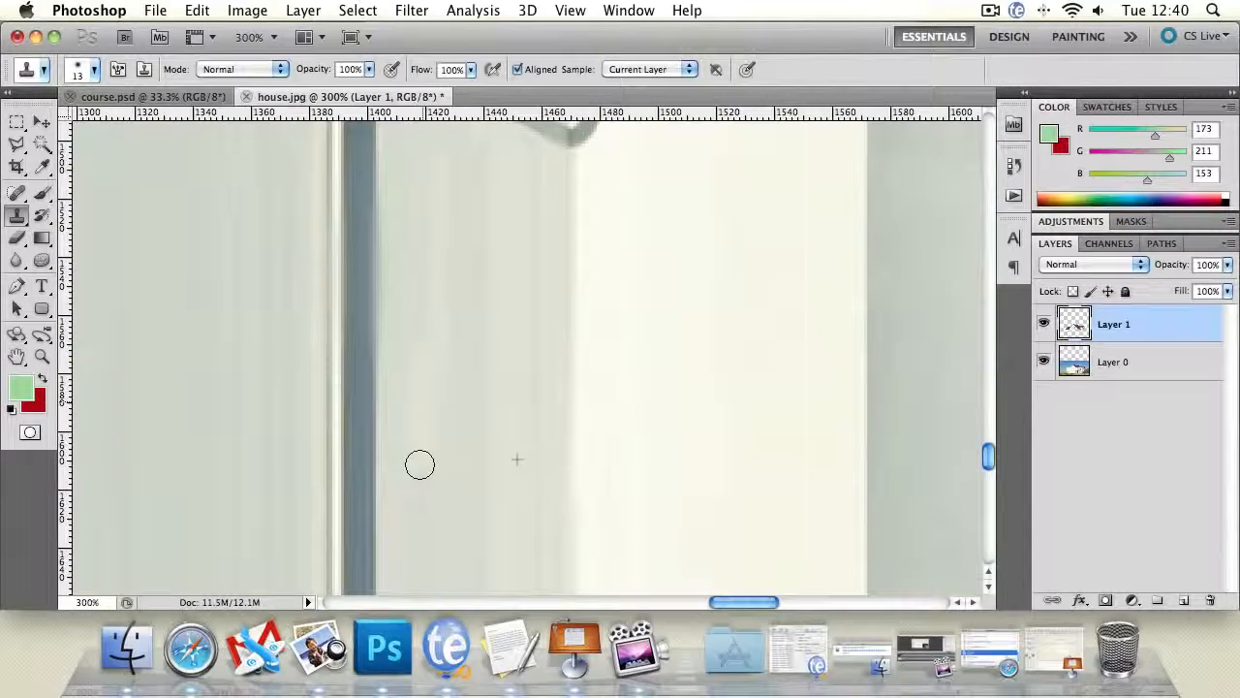
- Clone clean shaded and sunlit wall over the smudge at the wall corner just above the pale ground-floor shutter
click(41, 357)
alt+click(350, 358)
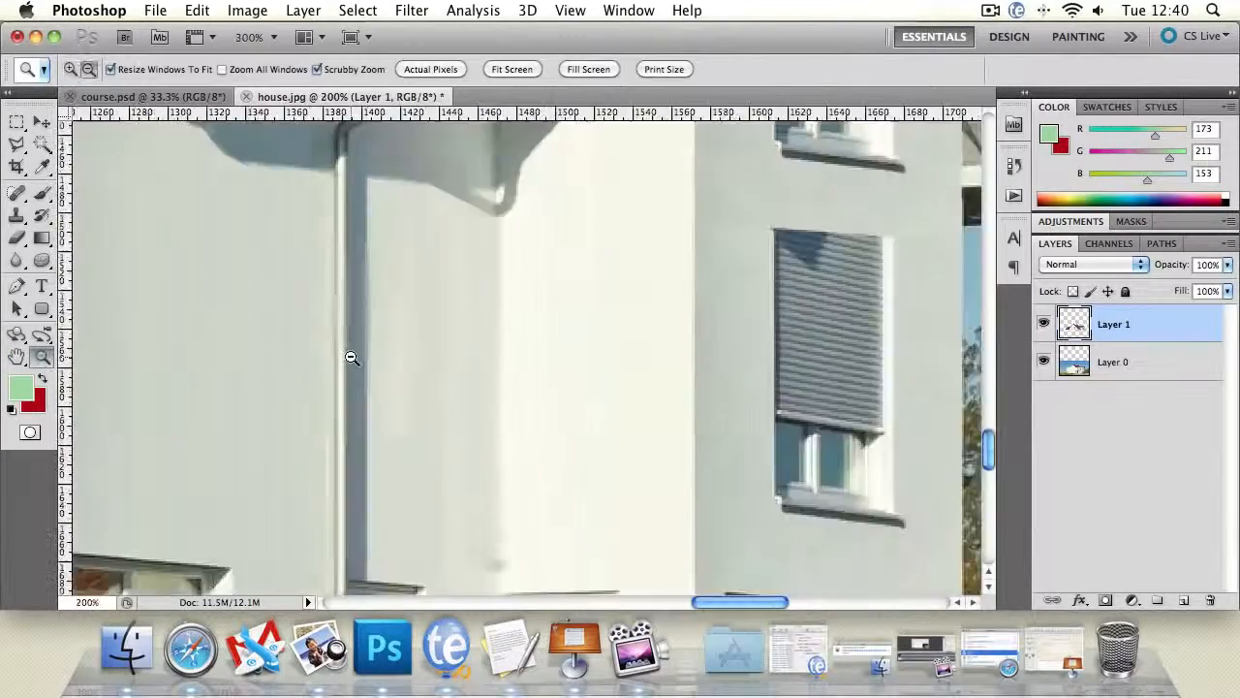
alt+click(350, 358)
alt+click(350, 357)
click(384, 376)
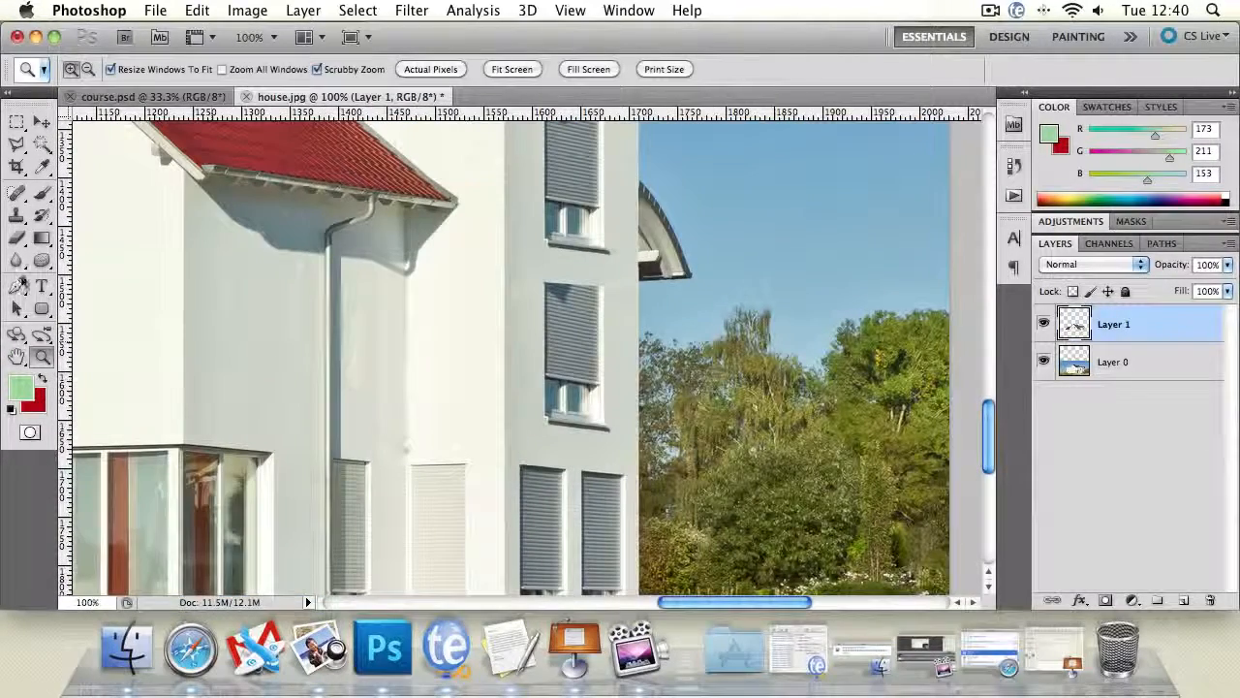
click(17, 215)
alt+click(356, 415)
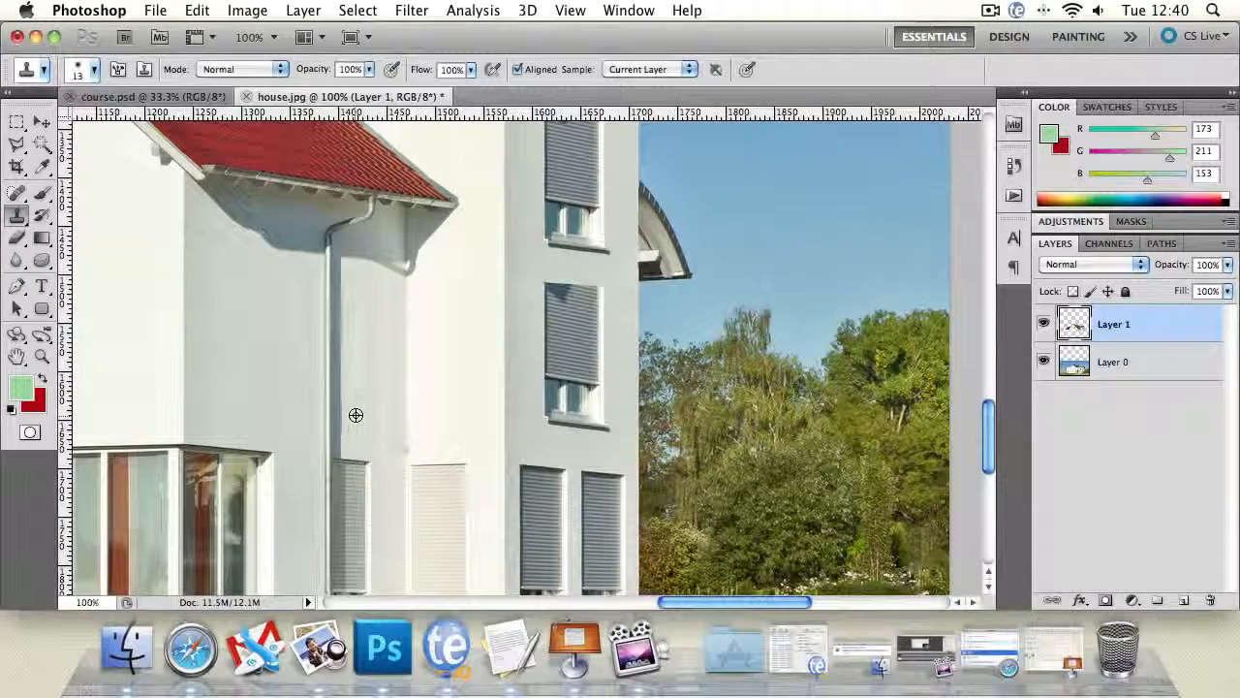
drag(405, 431, 402, 443)
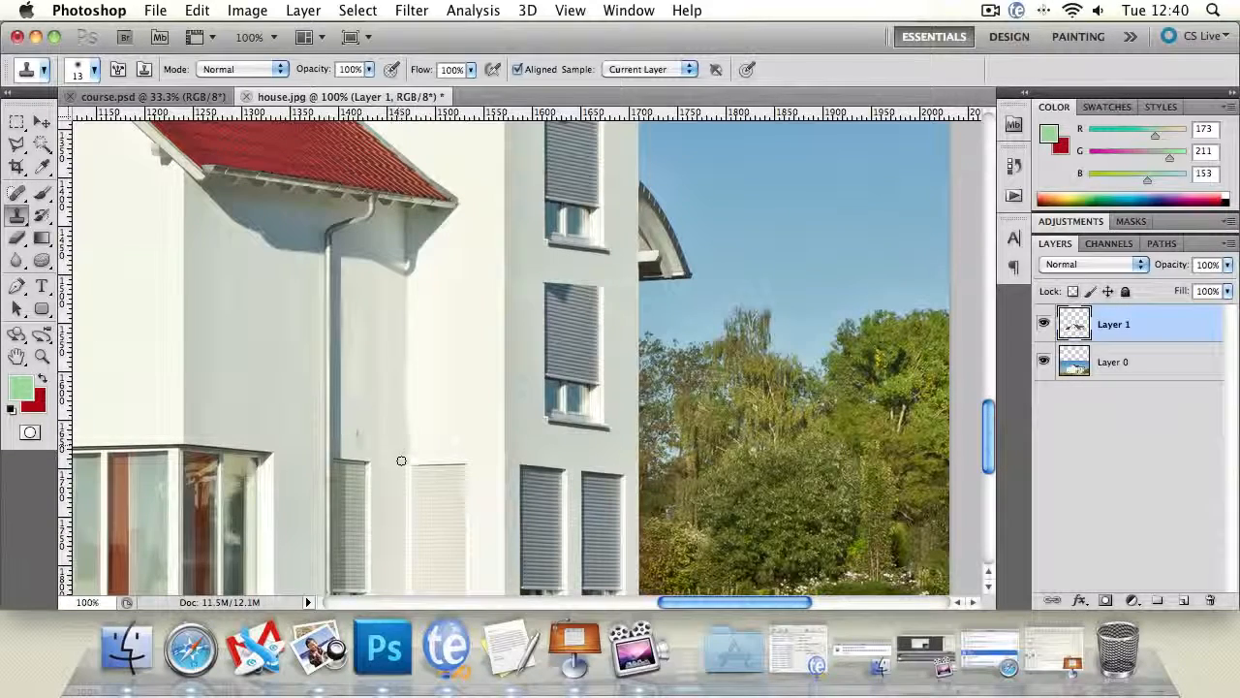
alt+click(449, 410)
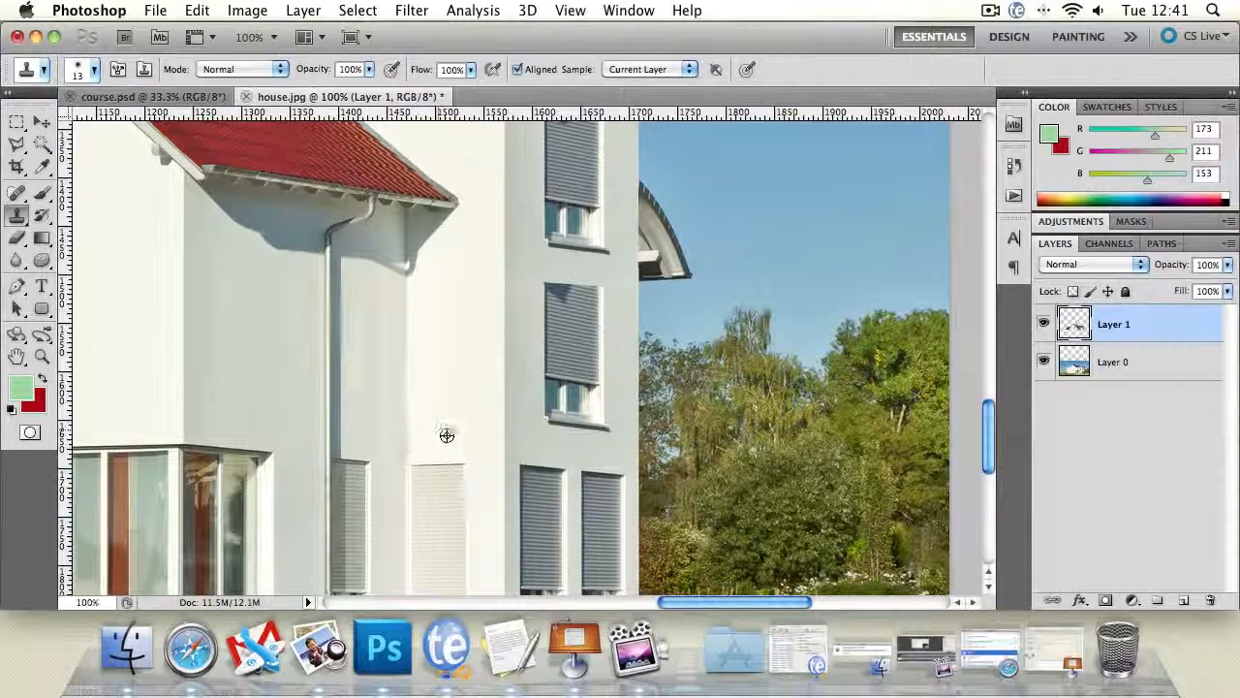
alt+click(449, 426)
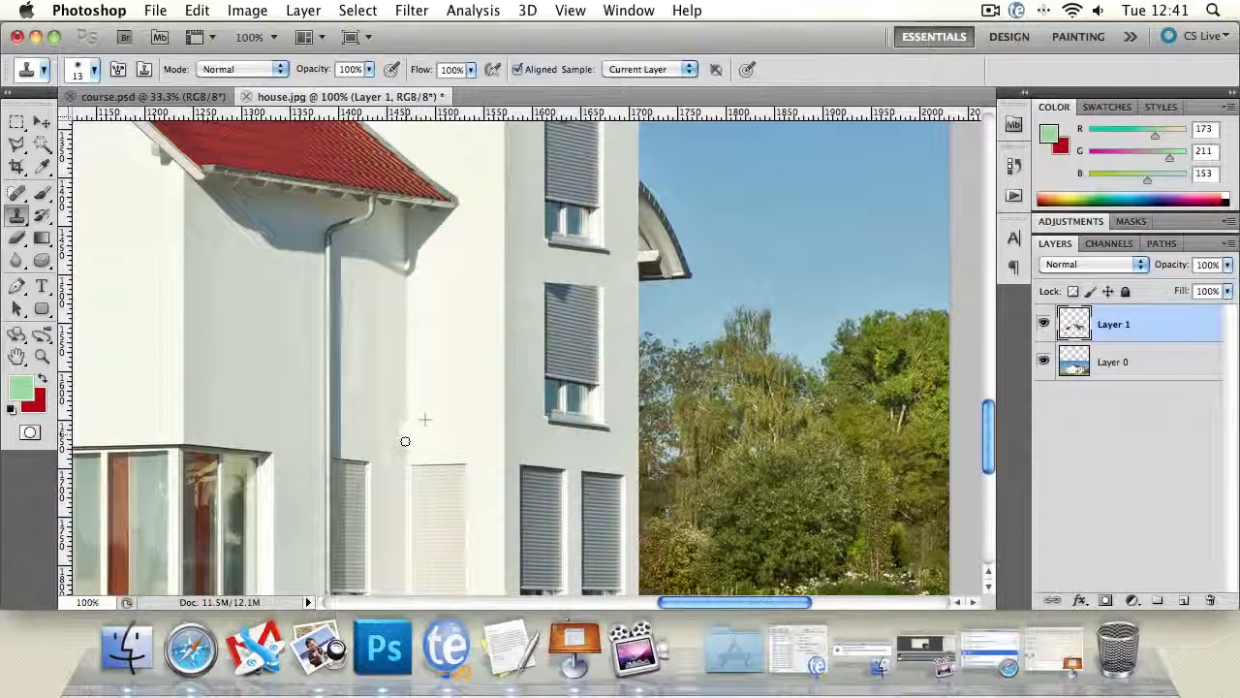
drag(405, 441, 404, 427)
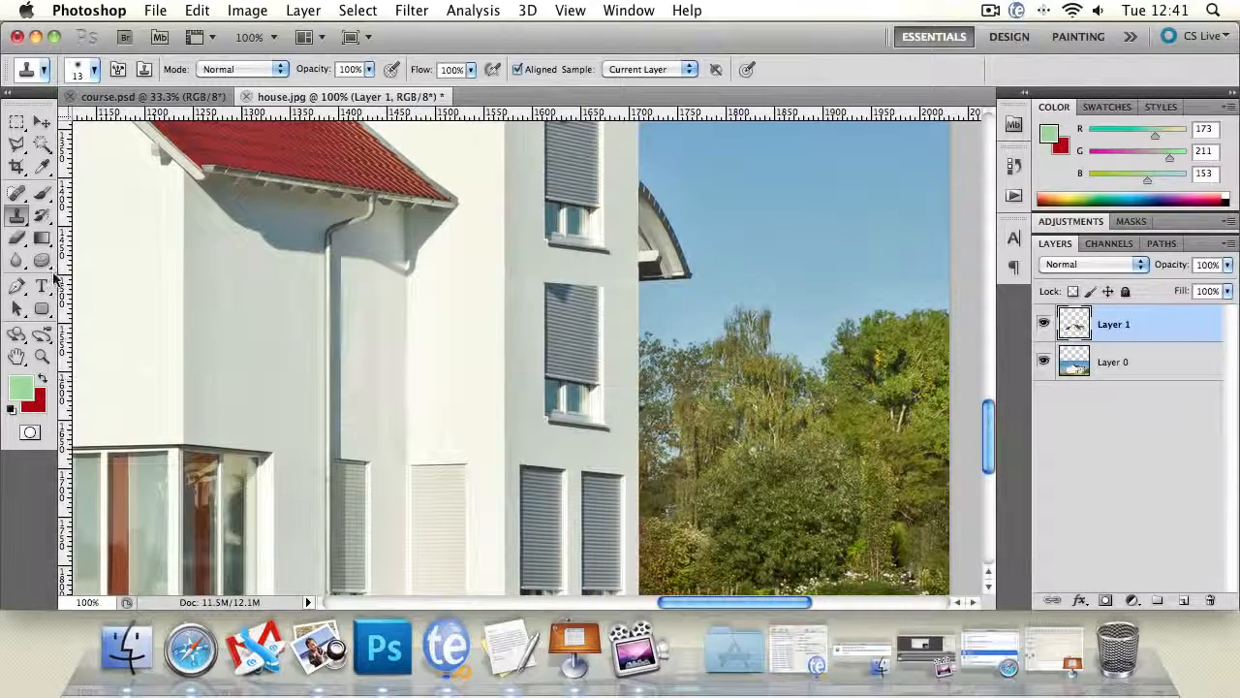
- Blur the shaded wall between the drainpipe and the sunlit corner on Layer 1 with a 58 px brush at 100% strength
click(16, 260)
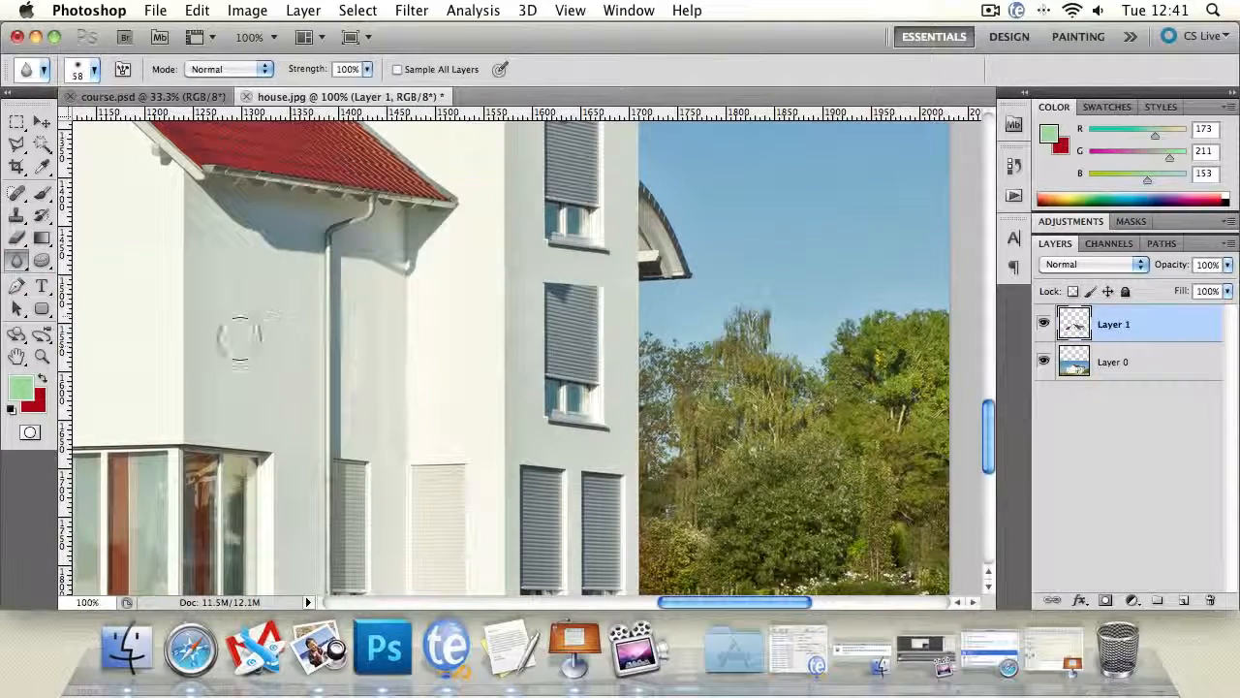
mouse_move(364, 349)
mouse_down()
mouse_move(379, 359)
mouse_move(374, 421)
mouse_move(382, 397)
mouse_move(407, 429)
mouse_move(399, 449)
mouse_up()
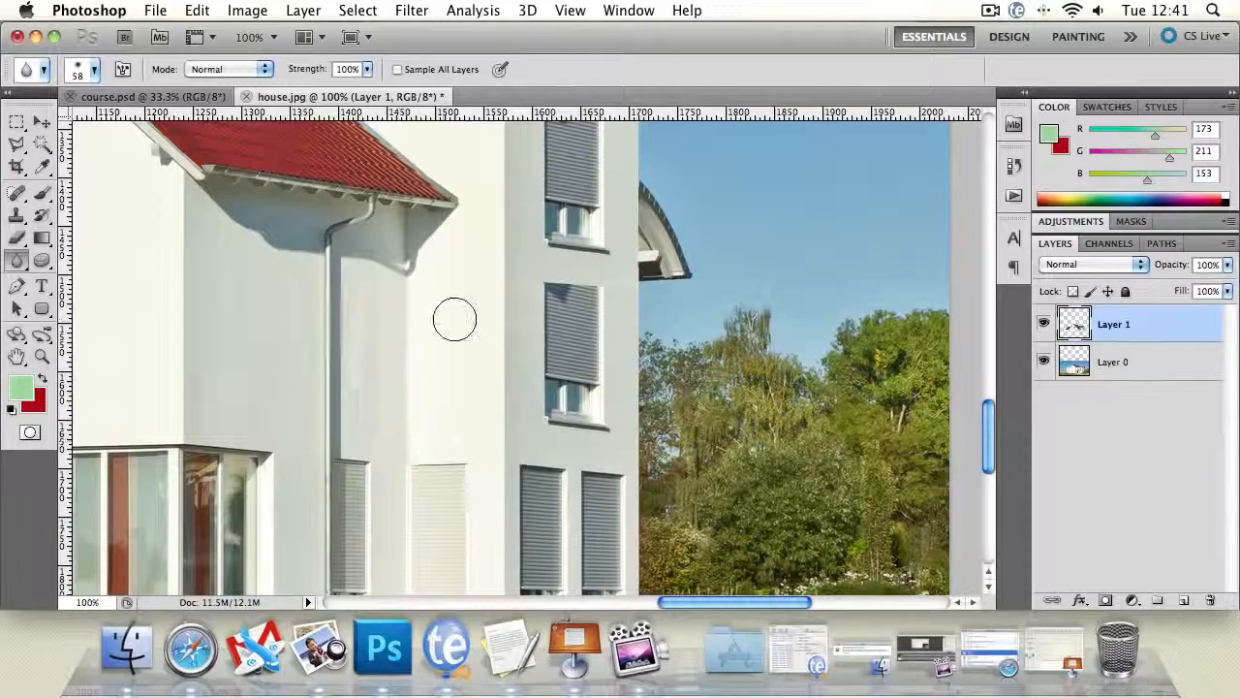
drag(361, 279, 387, 365)
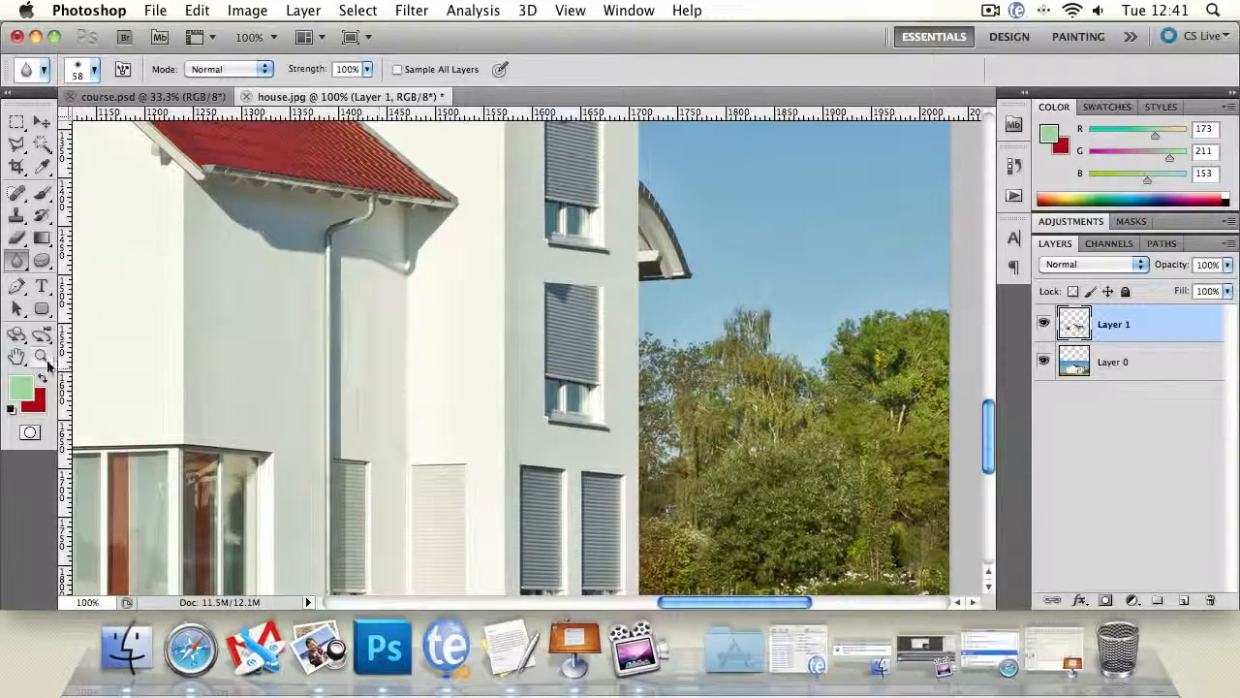
- Cover the thin vertical streak on the shaded wall above the narrow shutter with the Clone Stamp, sampling the wall beside it
click(45, 359)
alt+click(267, 355)
alt+click(268, 355)
alt+click(268, 355)
click(305, 369)
click(304, 368)
click(304, 369)
click(304, 368)
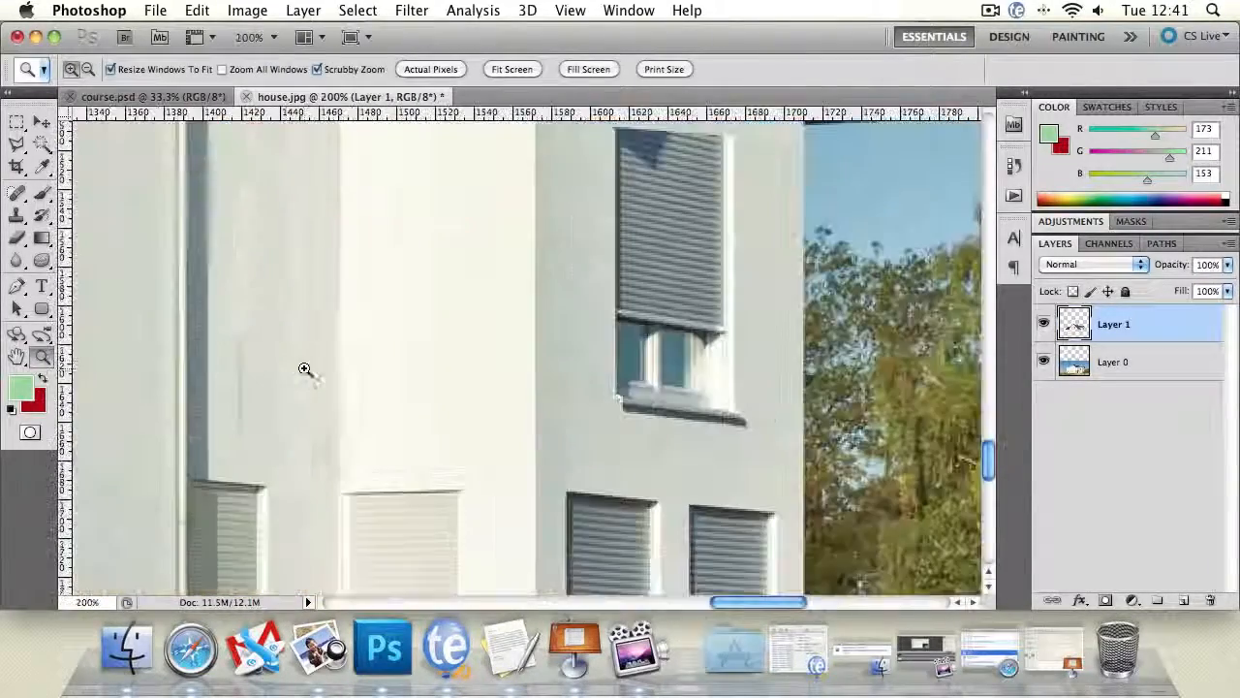
click(18, 219)
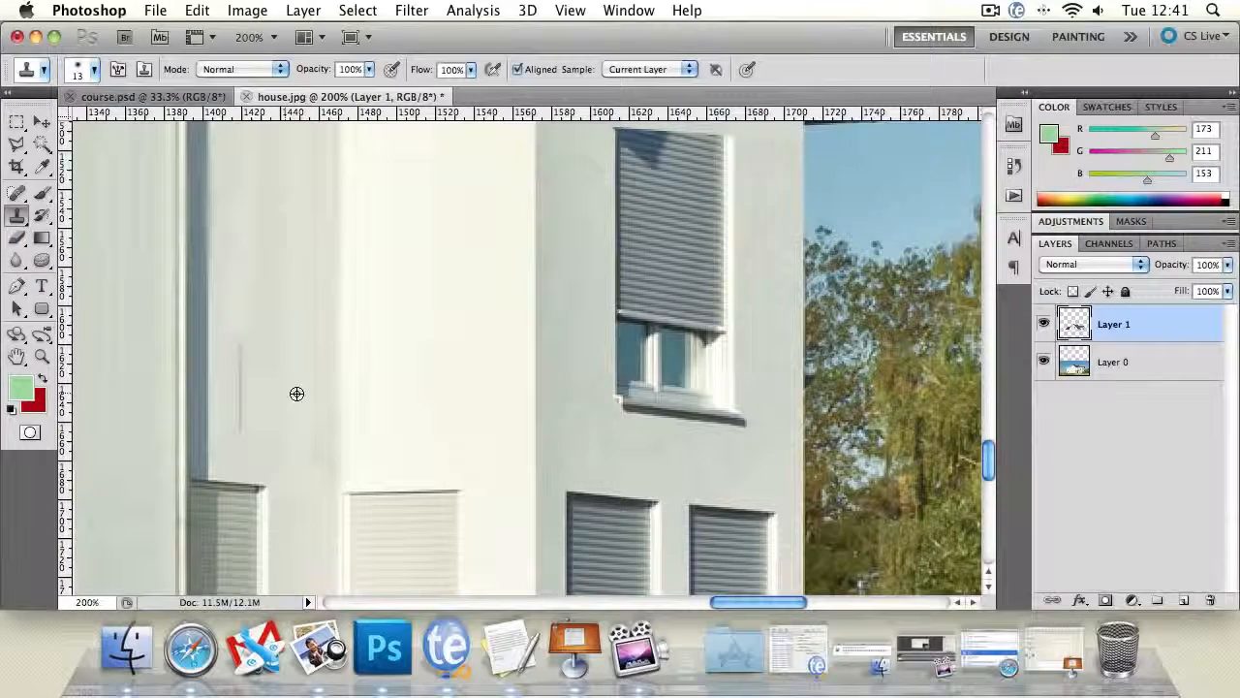
drag(237, 397, 223, 337)
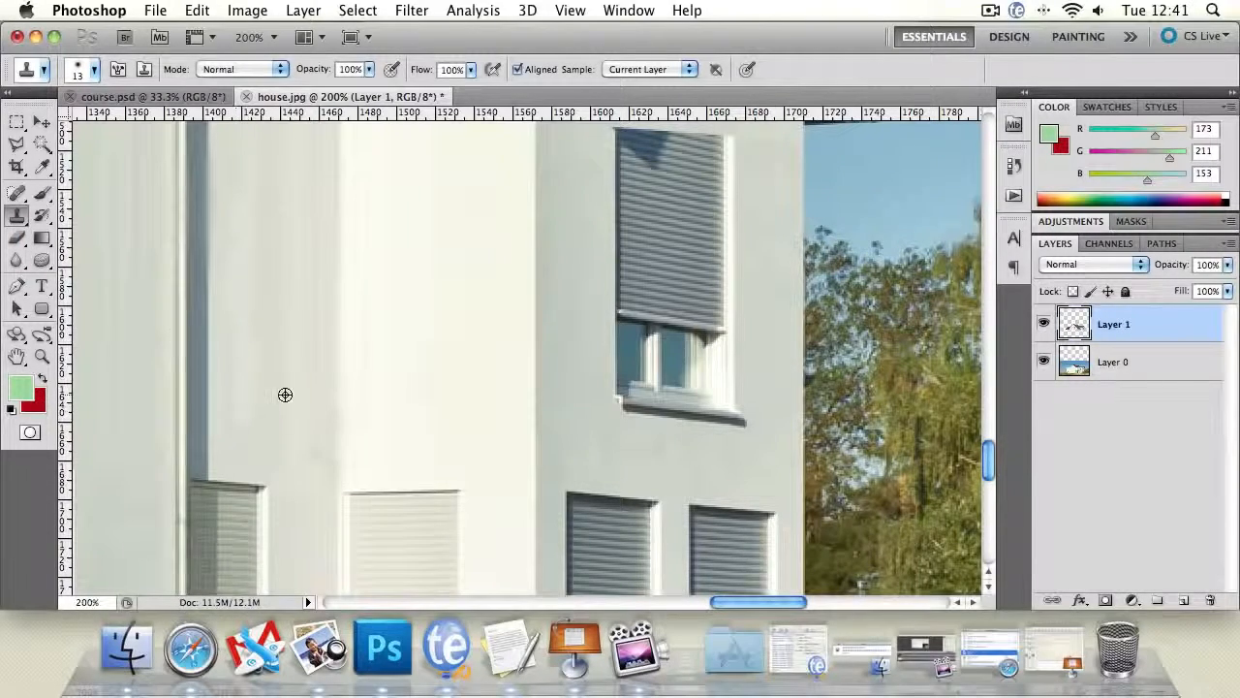
- Outline the left gable window, including its frame and sill, with a polygonal selection at 0 px feather
key(z)
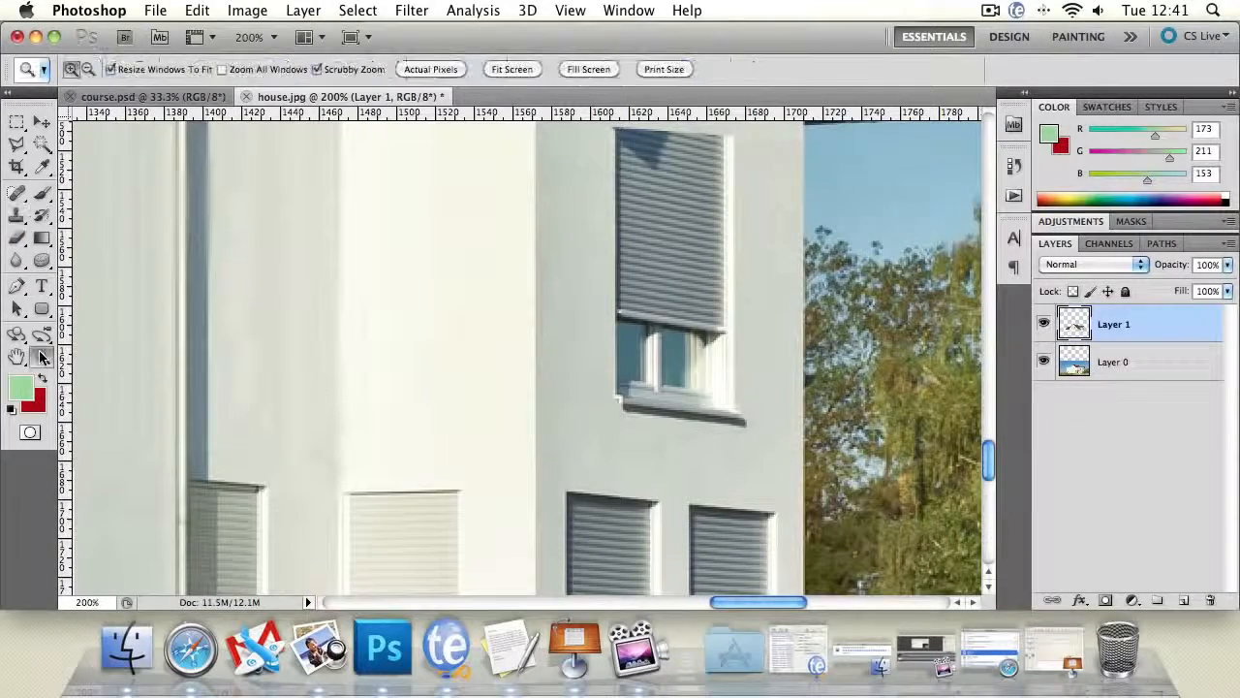
alt+click(351, 364)
alt+click(352, 364)
alt+click(352, 364)
alt+click(352, 364)
alt+click(238, 170)
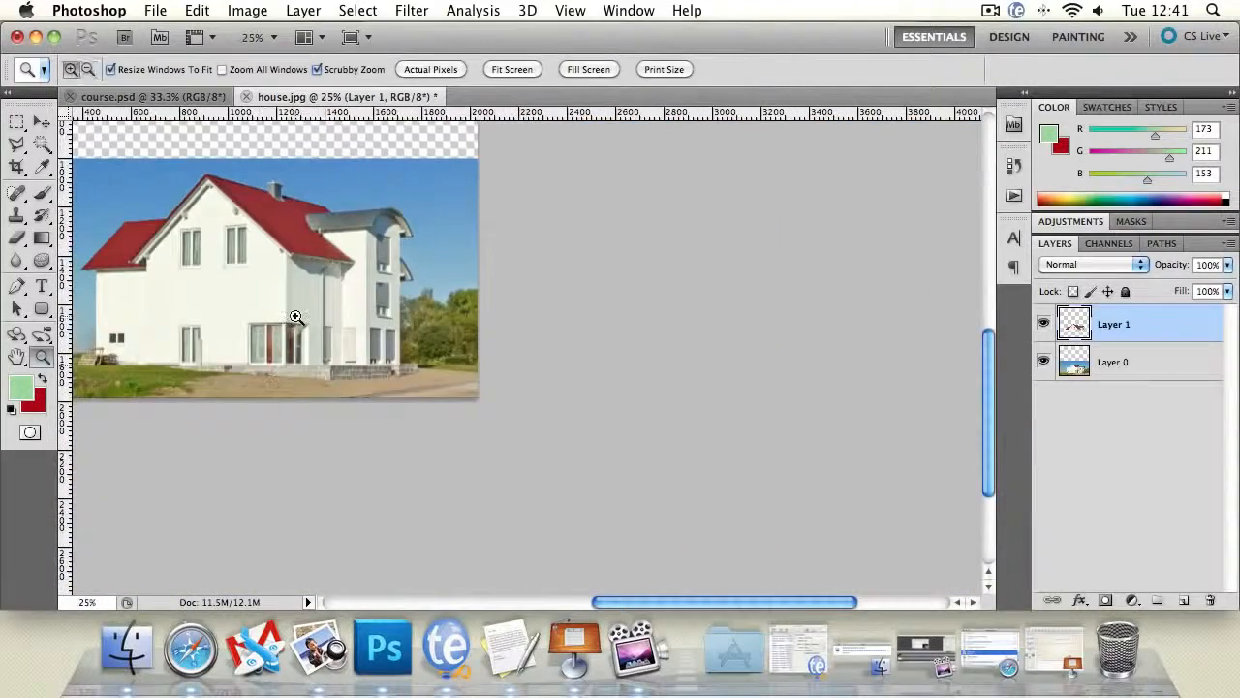
click(297, 320)
drag(240, 275, 397, 371)
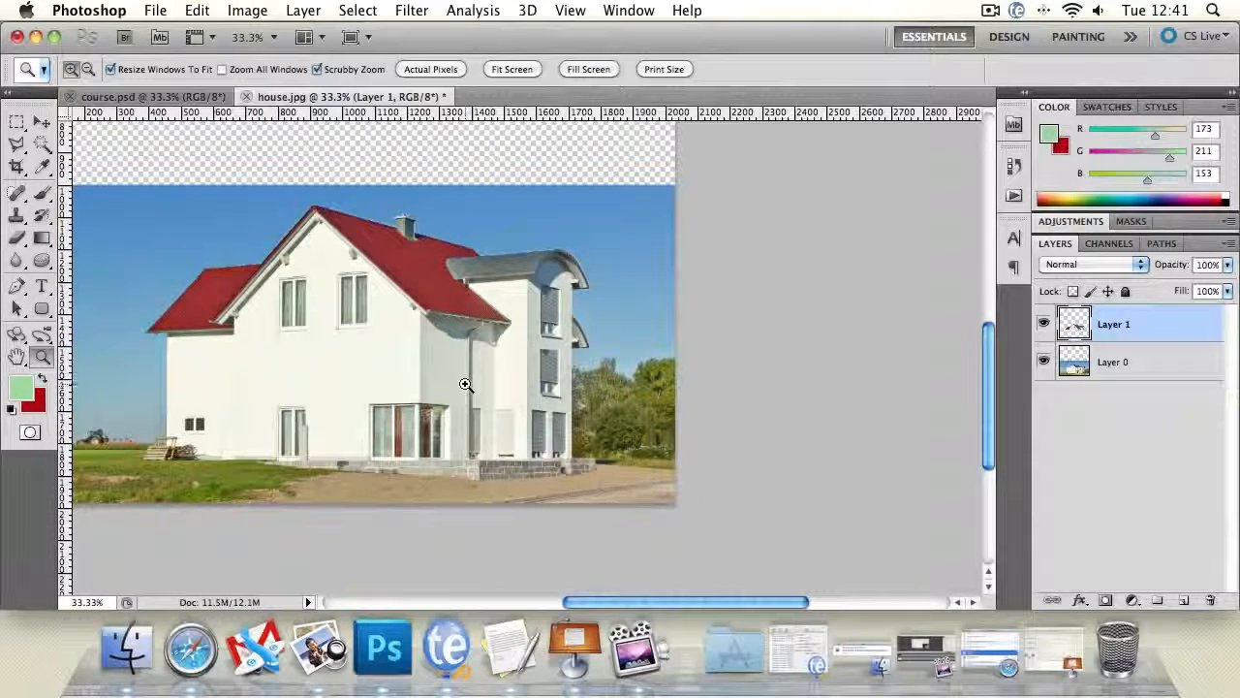
click(332, 382)
click(93, 212)
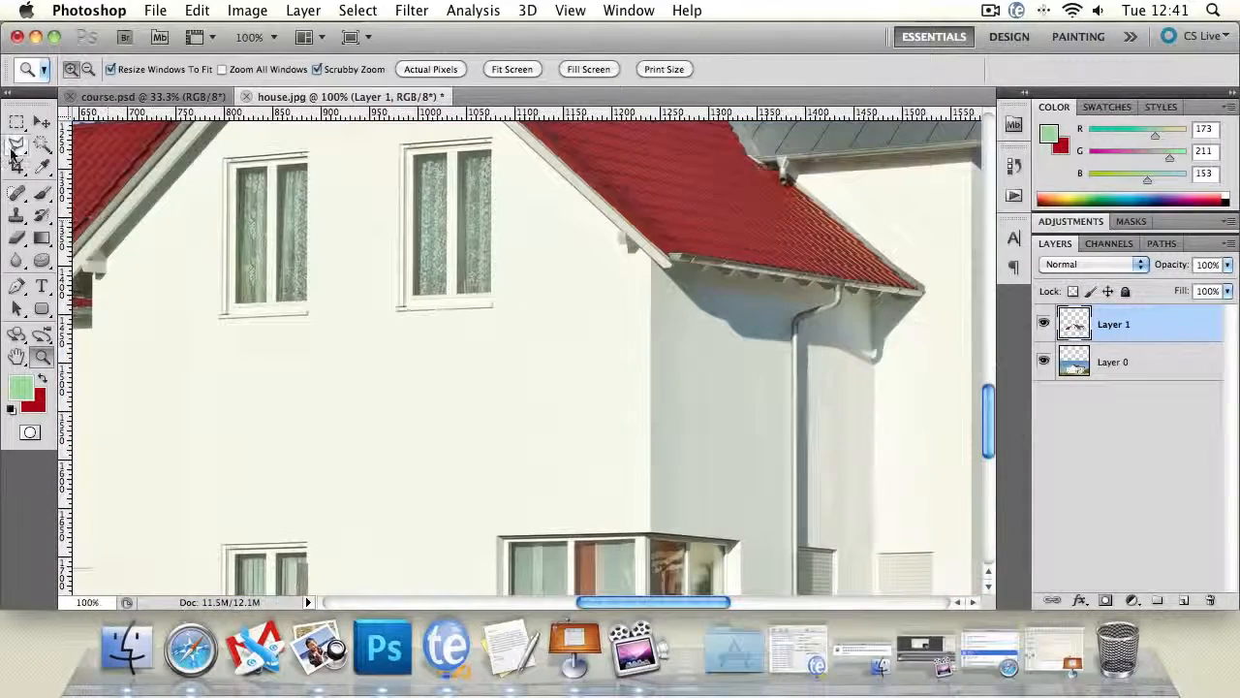
click(14, 147)
drag(226, 146, 308, 137)
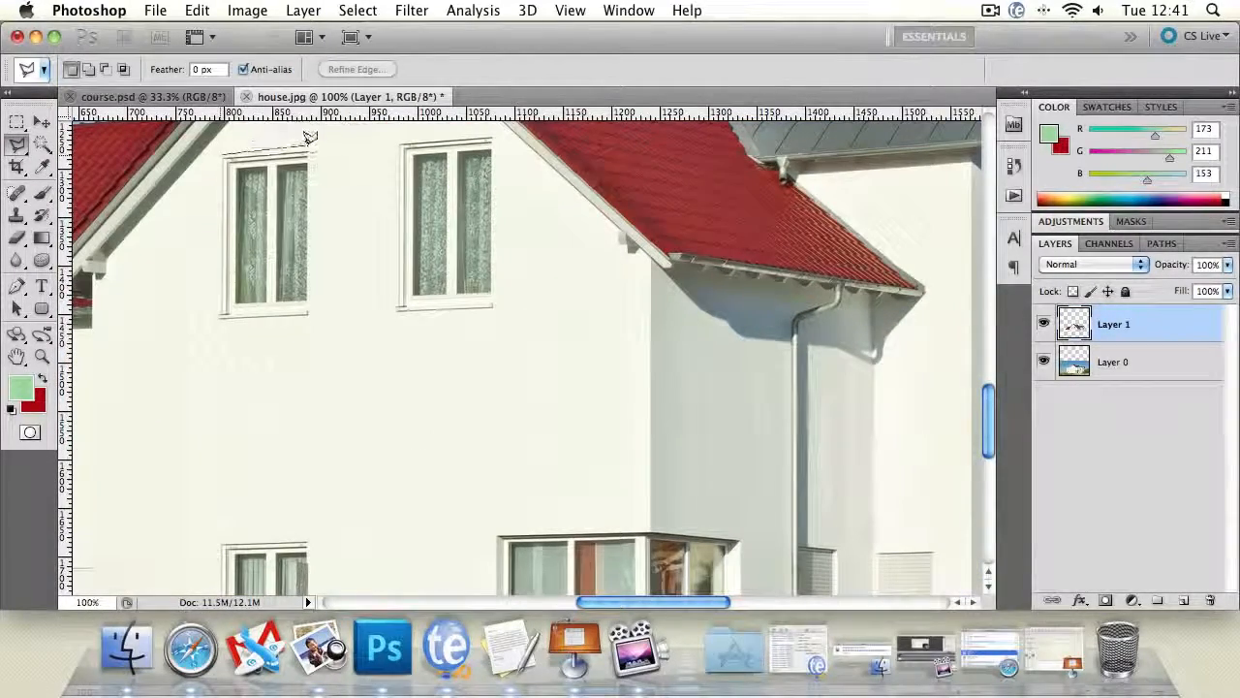
mouse_move(341, 236)
mouse_down()
mouse_move(313, 317)
mouse_move(214, 323)
mouse_move(199, 172)
mouse_move(223, 147)
mouse_up()
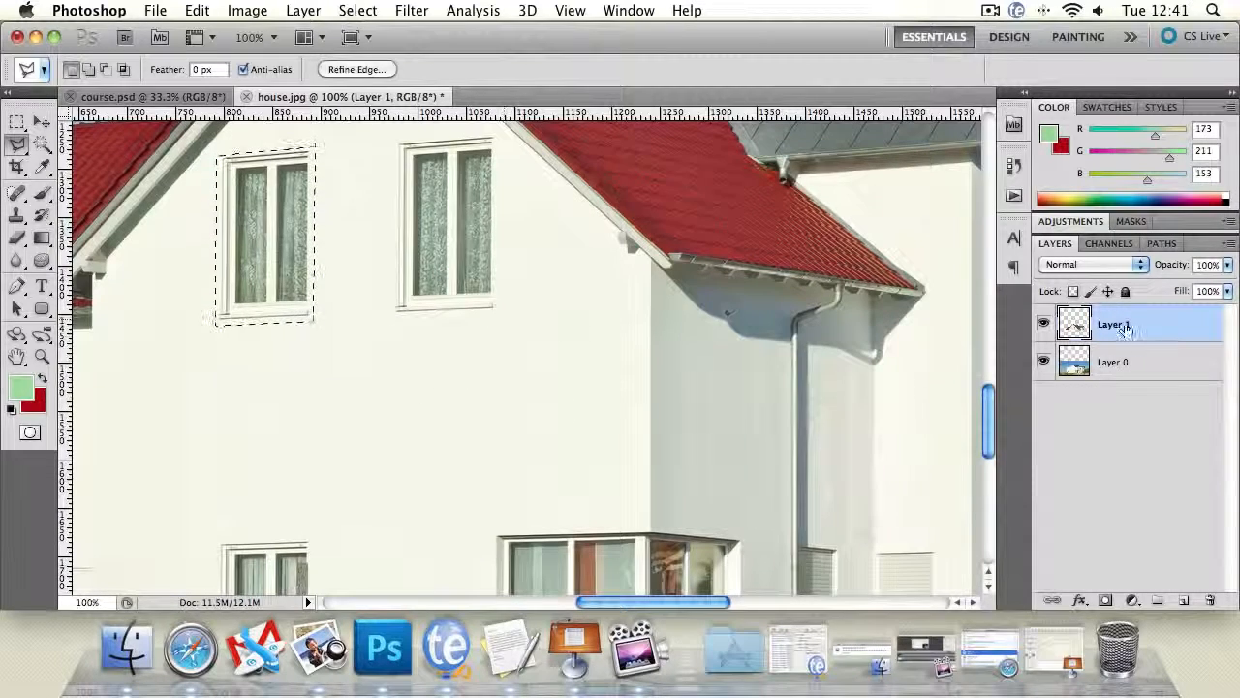
- Copy the selected window from Layer 1 to a new layer and place it straight below, above the ground-floor window
key(ctrl+j)
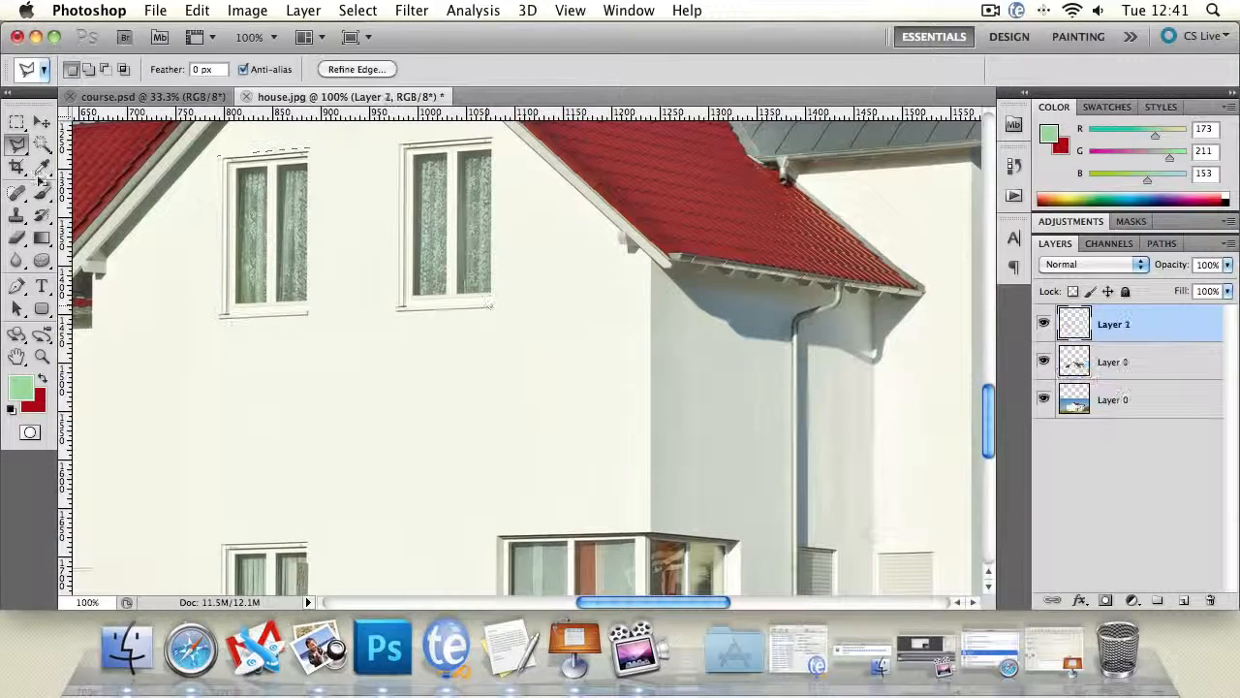
click(42, 121)
drag(278, 178, 278, 368)
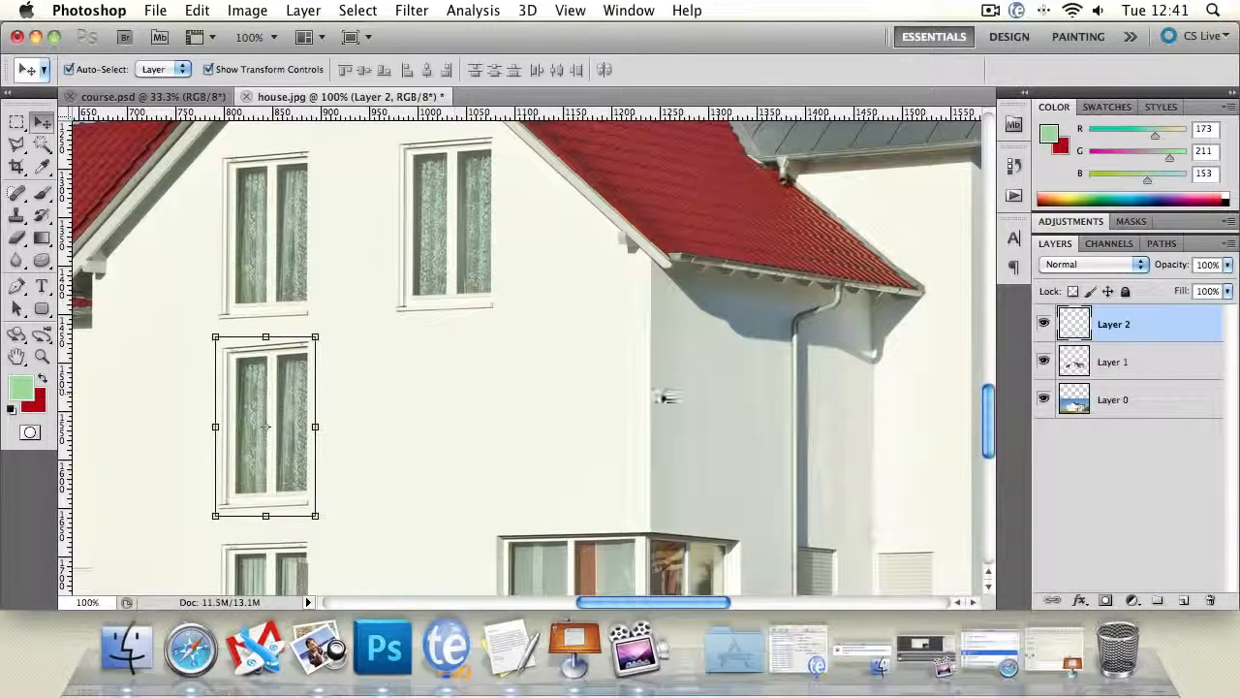
key(z)
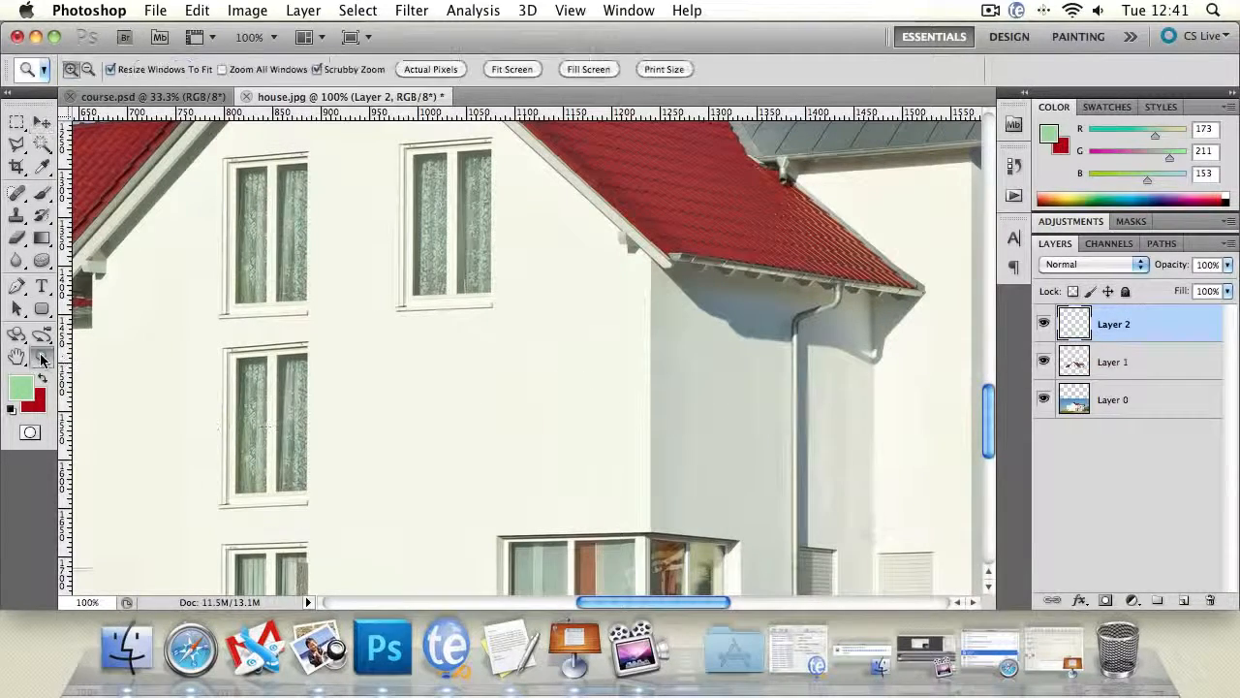
alt+click(437, 426)
alt+click(437, 426)
click(364, 444)
click(397, 436)
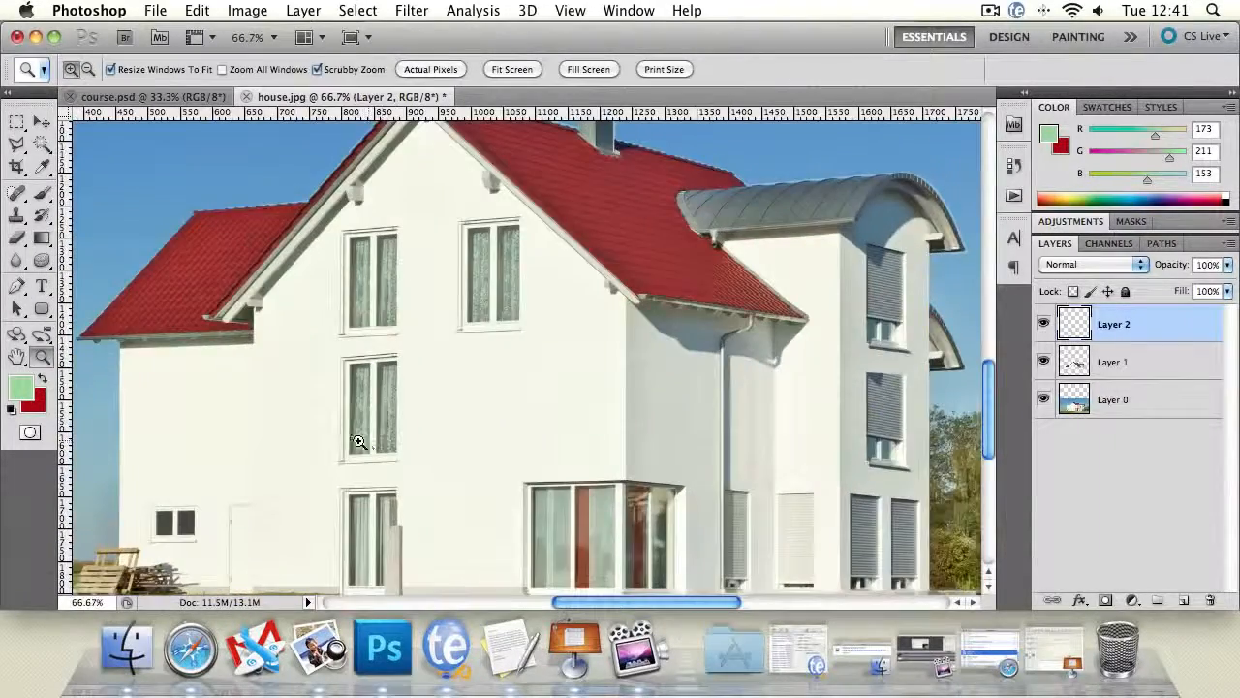
click(359, 442)
key(v)
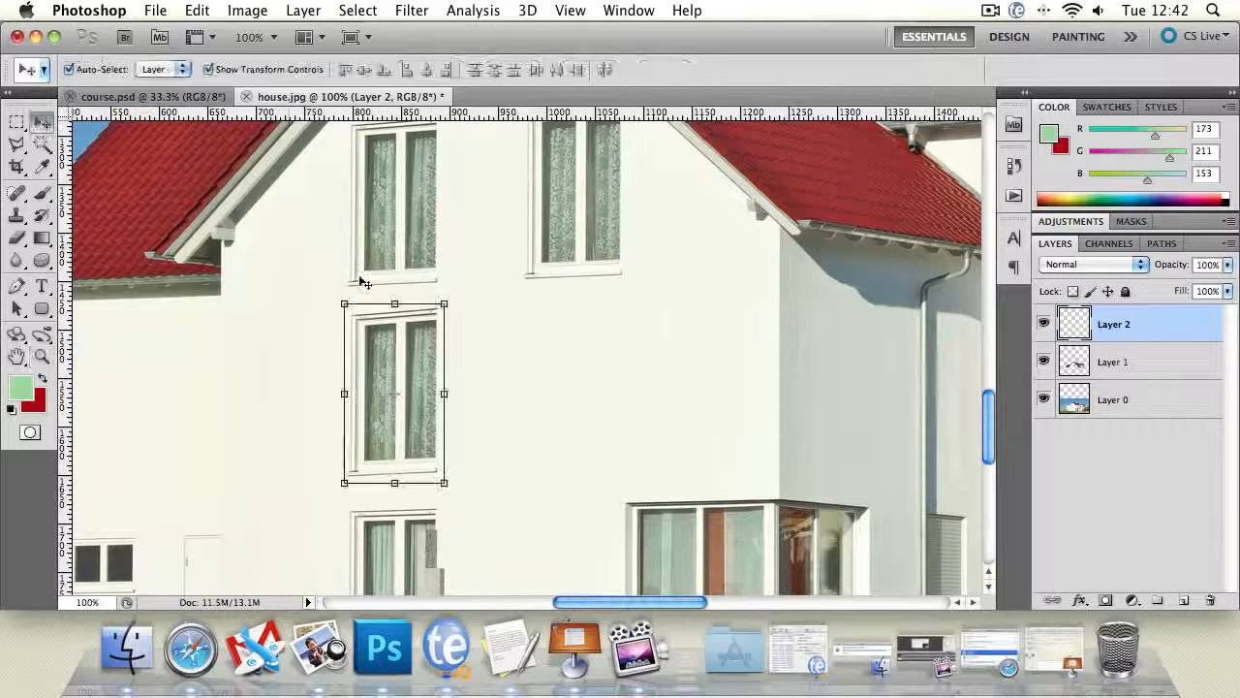
click(197, 9)
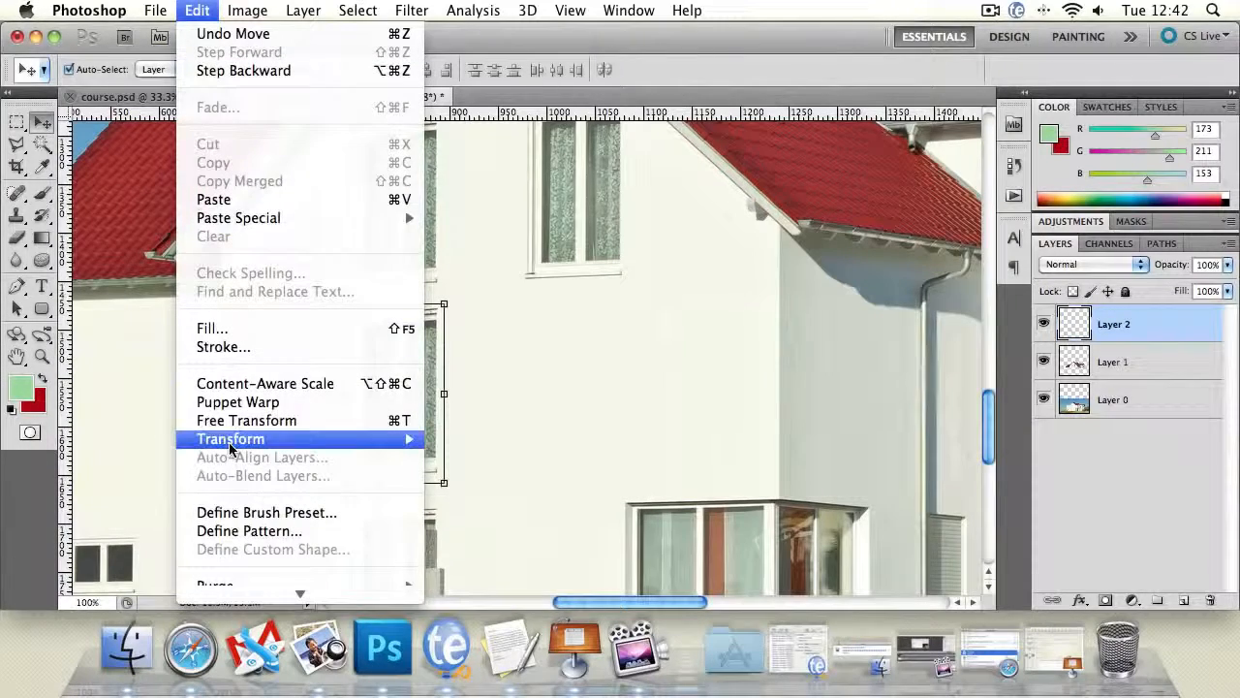
mouse_move(229, 439)
click(475, 405)
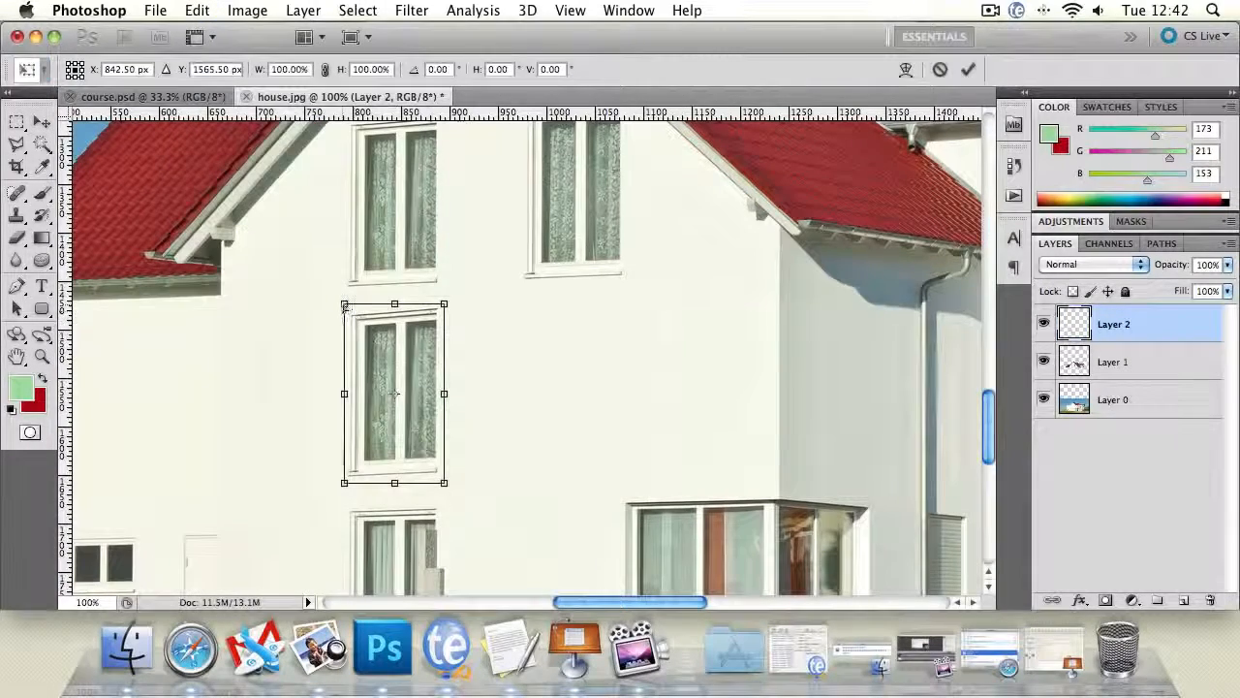
drag(344, 306, 343, 302)
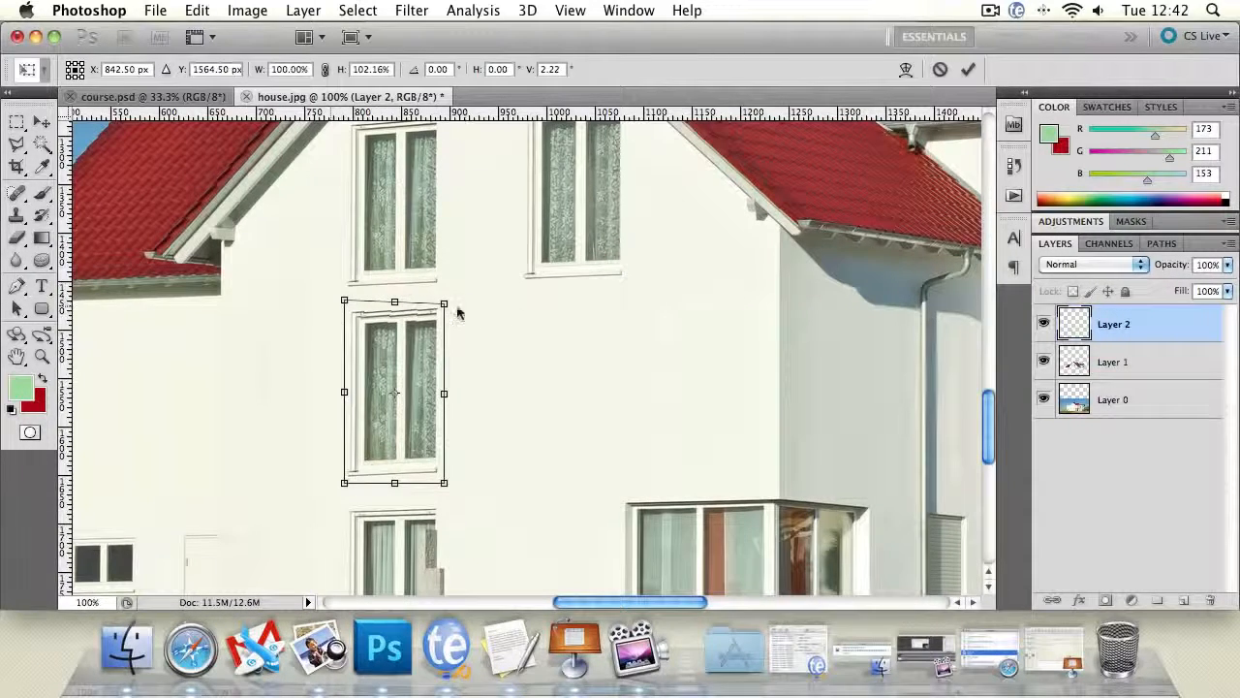
drag(444, 304, 445, 305)
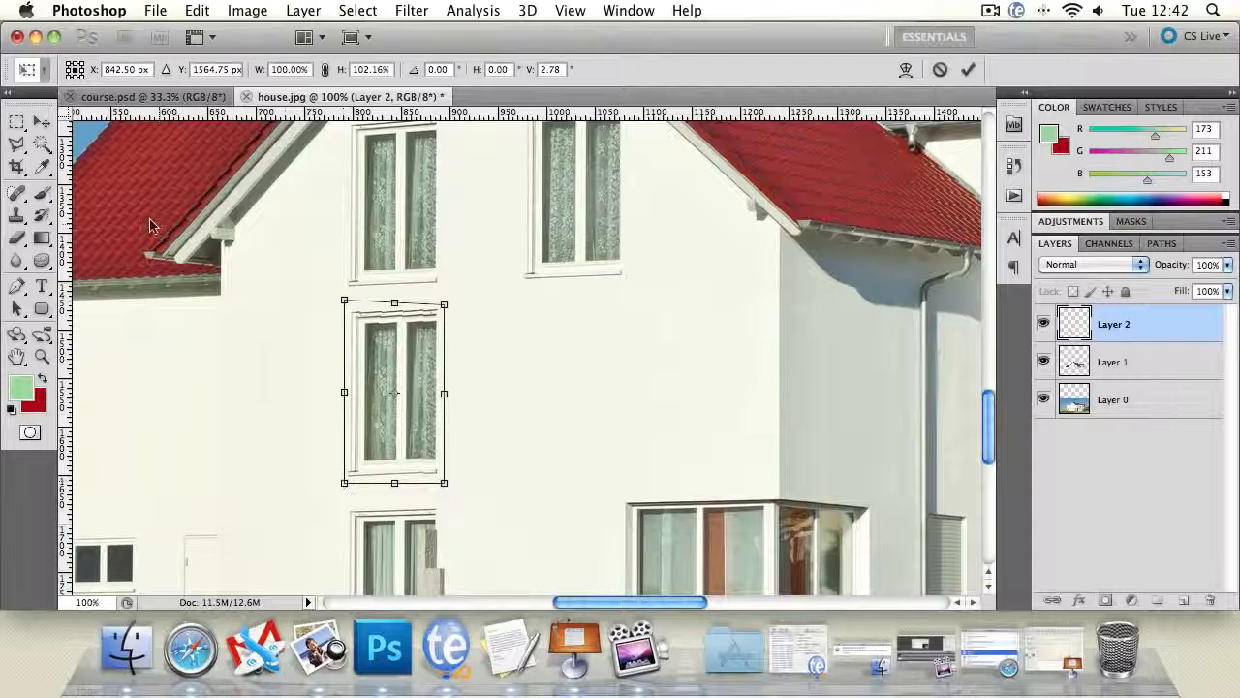
click(42, 121)
click(781, 249)
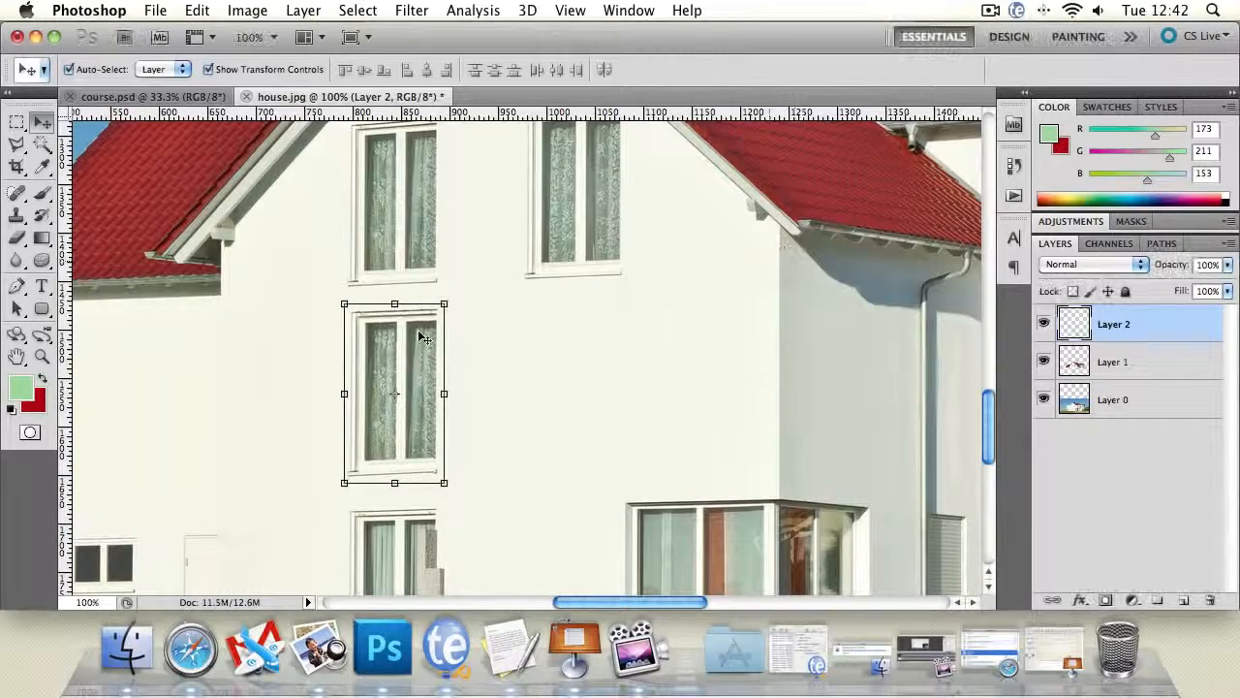
- Shift the copied window slightly down to even out the gaps to the windows above and below it
drag(391, 330, 391, 335)
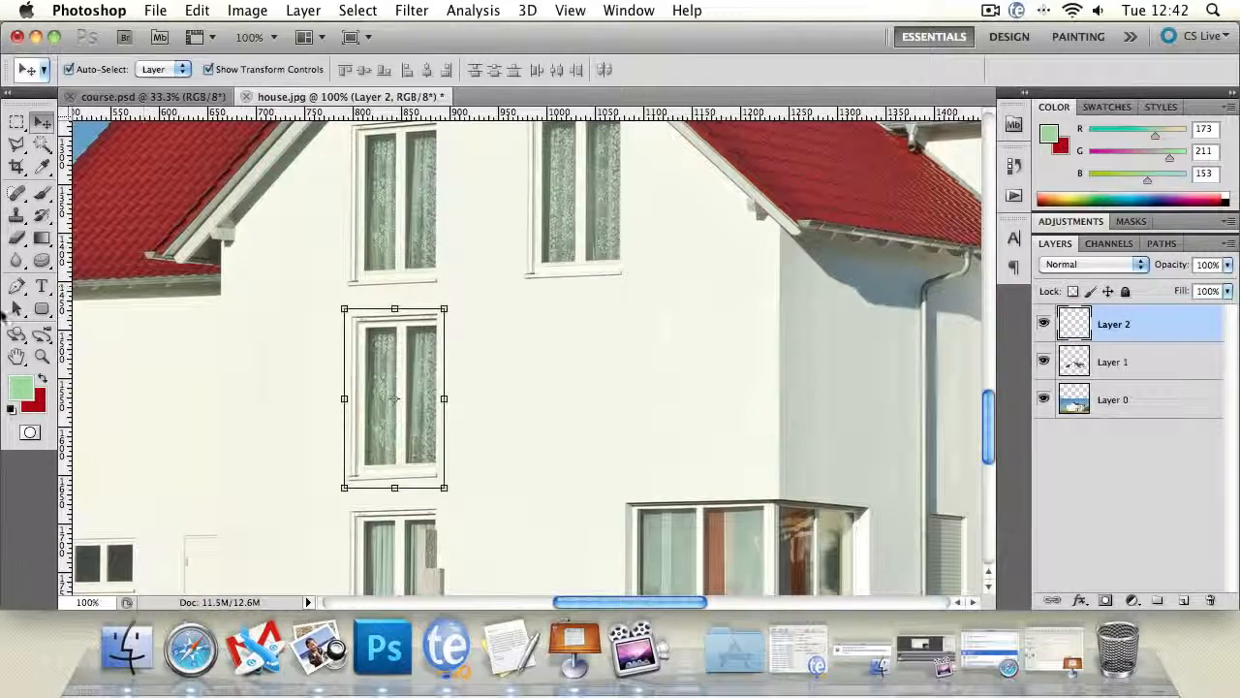
click(42, 356)
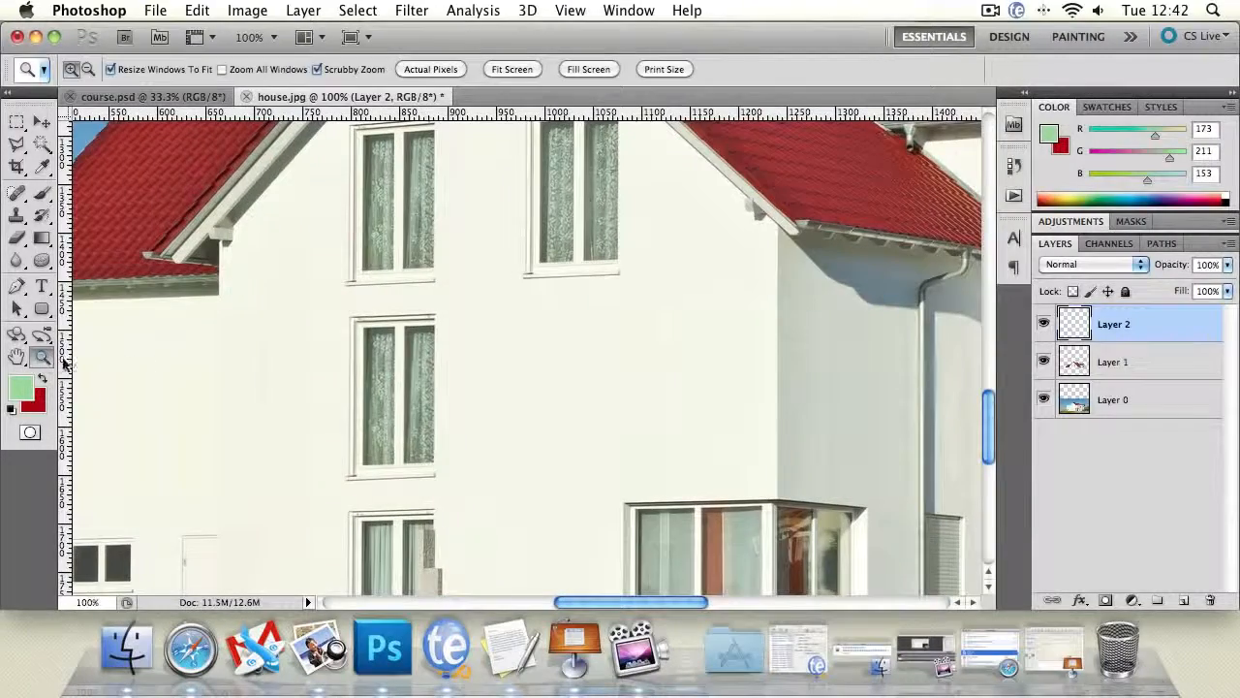
alt+click(414, 370)
alt+click(414, 370)
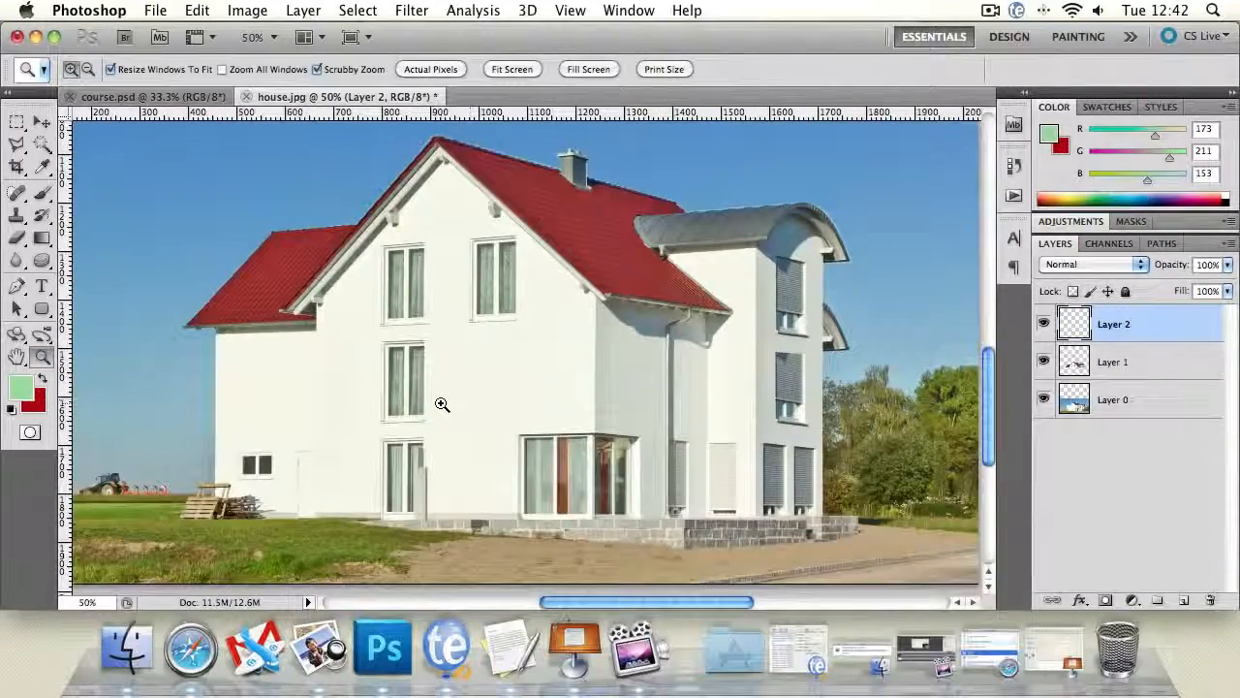
- Skew the copied middle-storey window, pulling its lower-right corner slightly outward to match the facade's perspective
click(442, 404)
click(362, 416)
key(v)
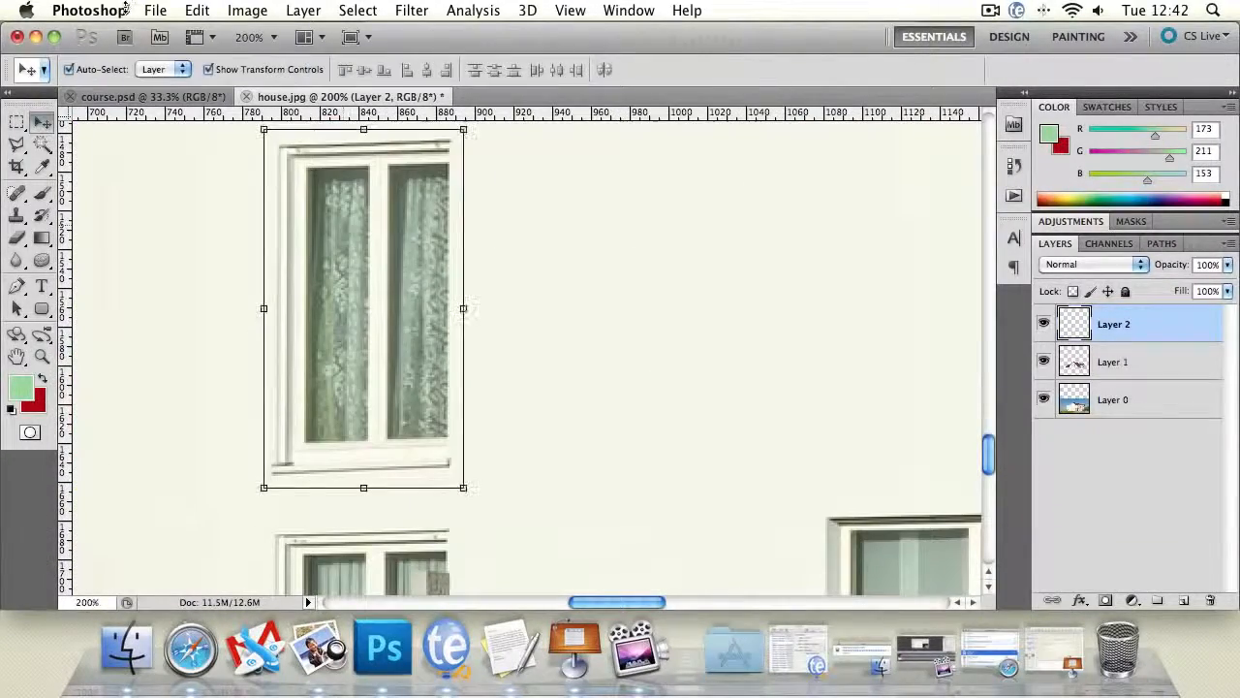
click(197, 10)
mouse_move(402, 438)
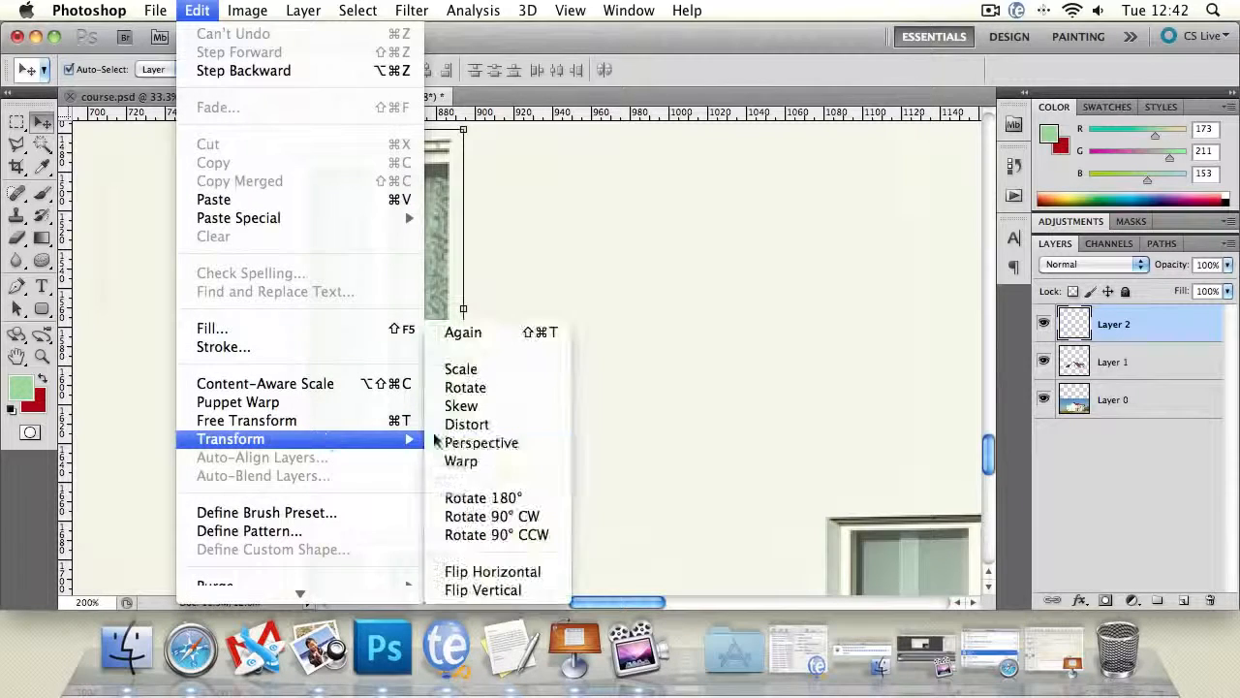
click(506, 407)
drag(463, 488, 467, 487)
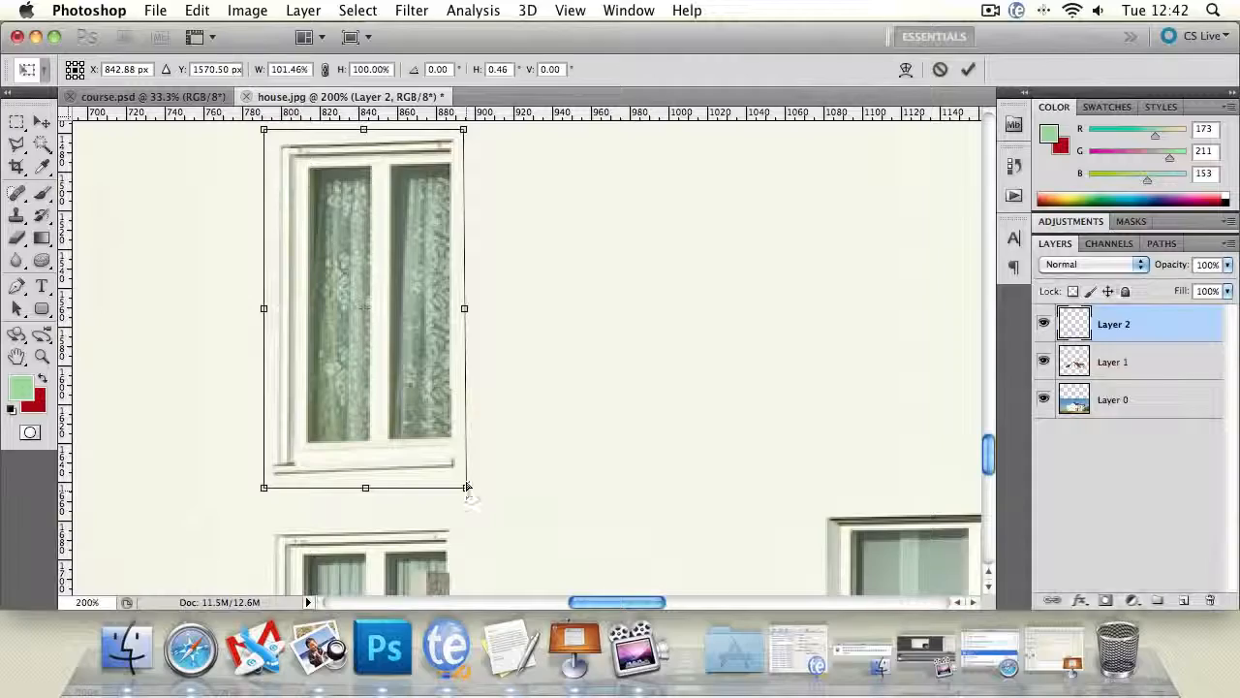
key(Return)
- Duplicate the copied window's layer, Layer 2, in house.jpg and place the duplicate straight below the right gable window
double_click(42, 357)
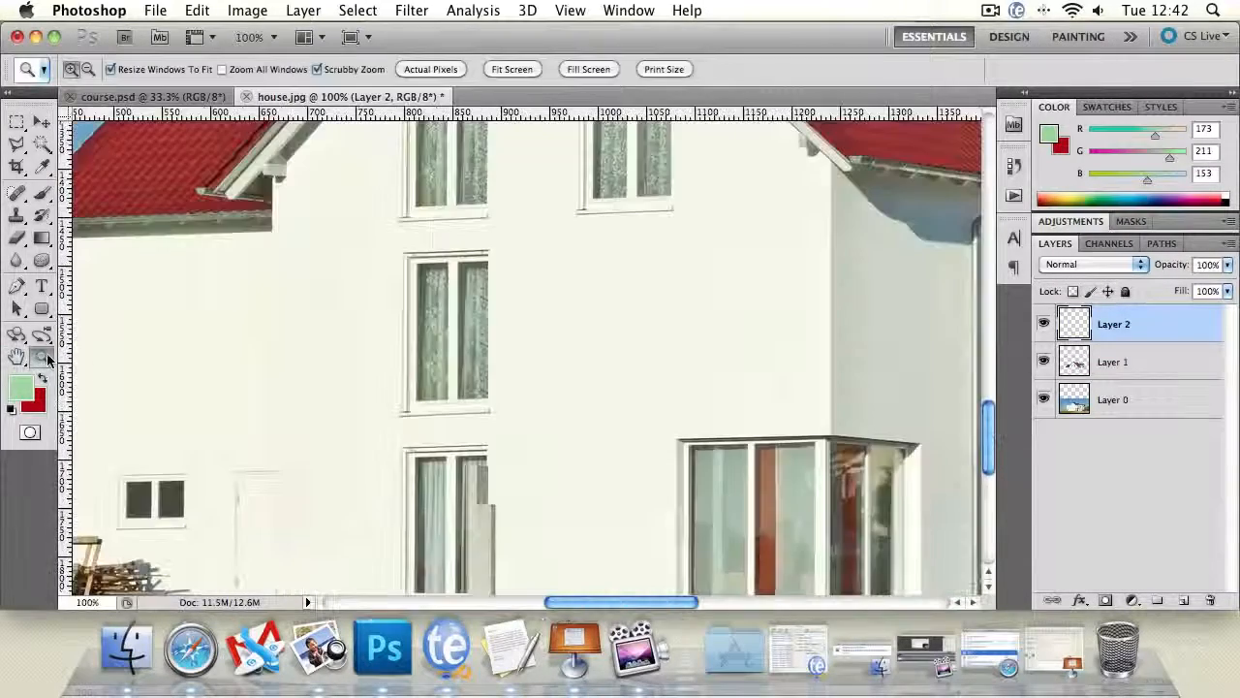
alt+click(541, 376)
alt+click(542, 378)
click(598, 415)
click(41, 122)
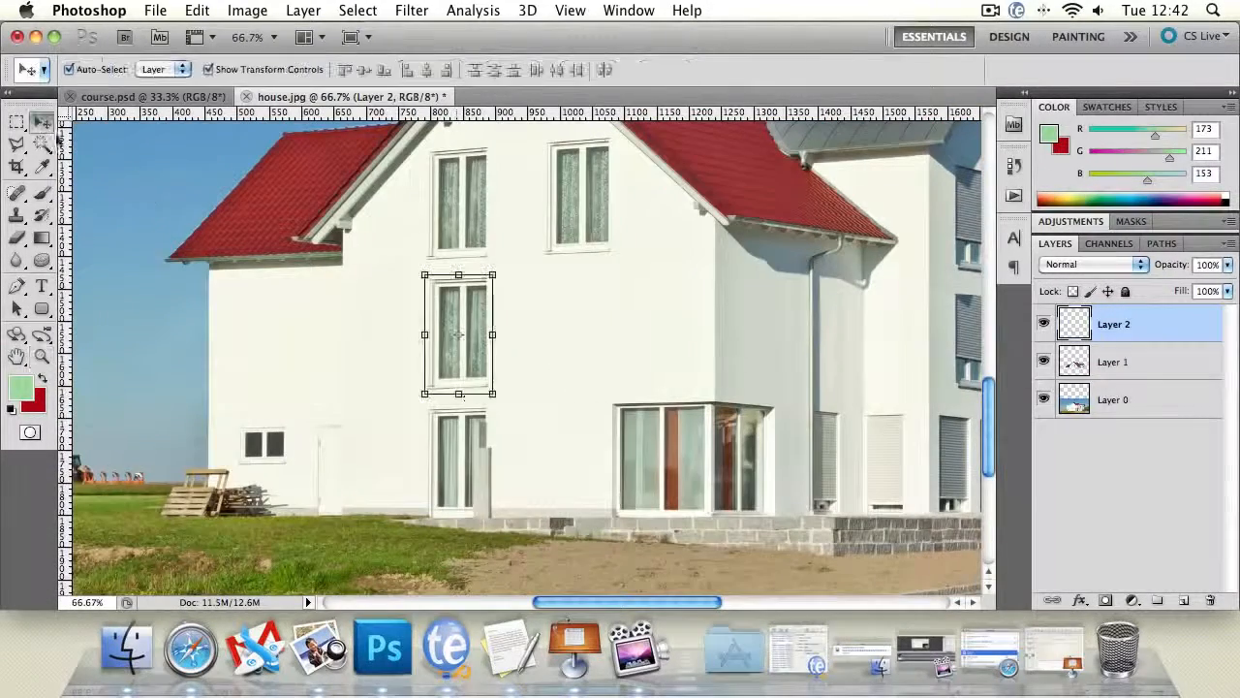
click(323, 359)
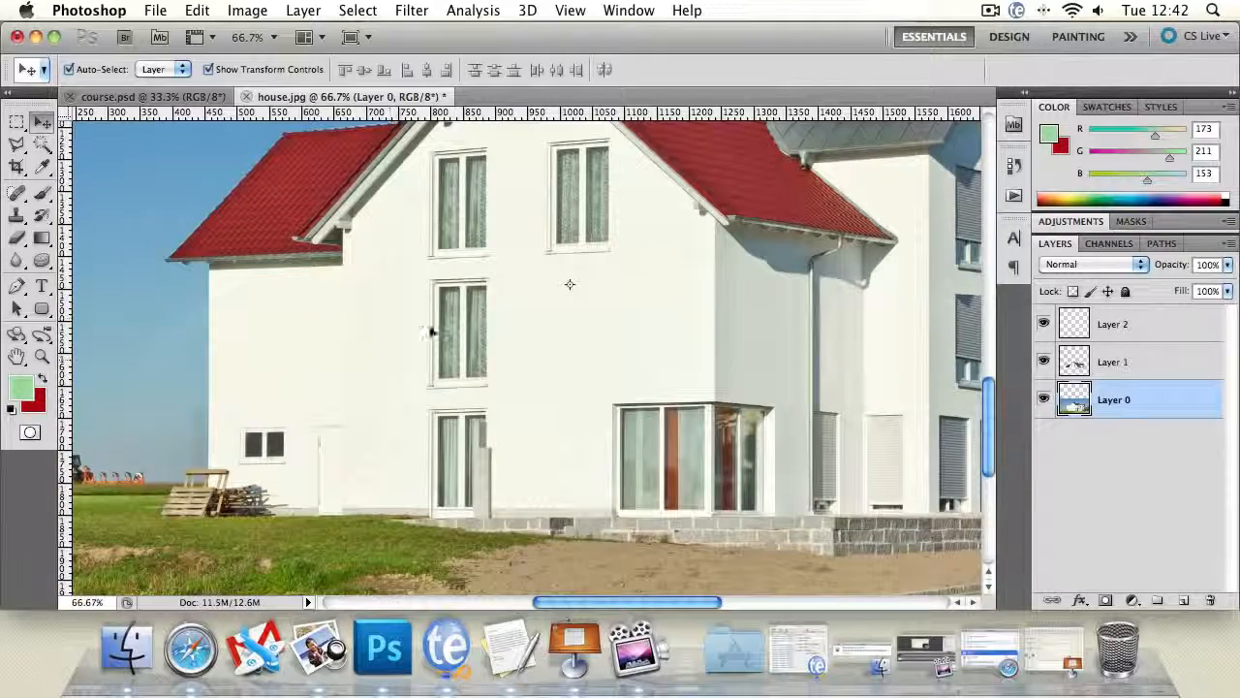
click(464, 328)
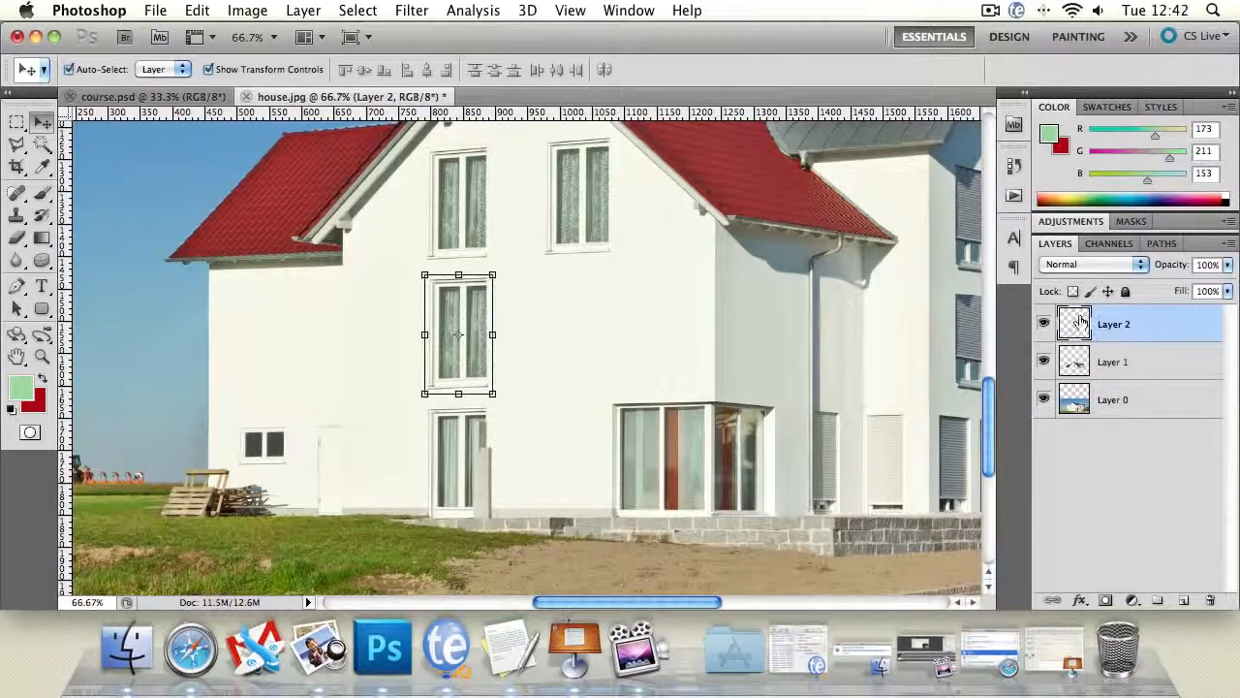
right_click(1175, 332)
click(1042, 227)
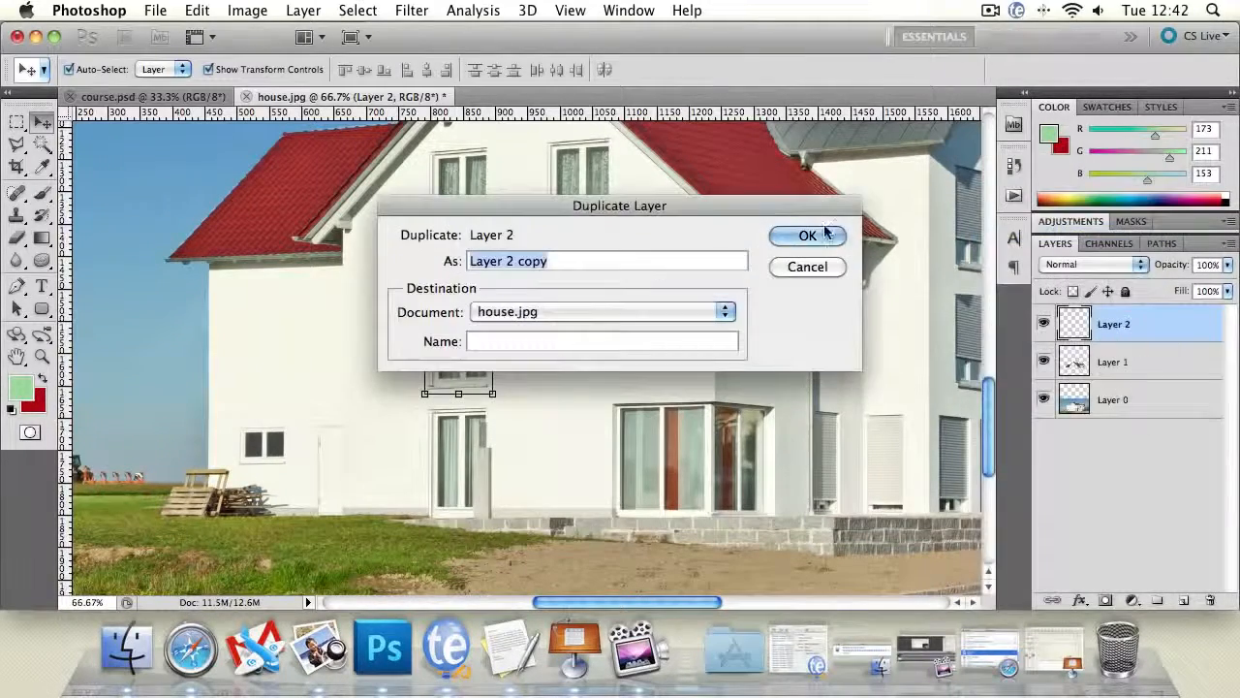
click(812, 235)
drag(438, 313, 558, 313)
click(653, 319)
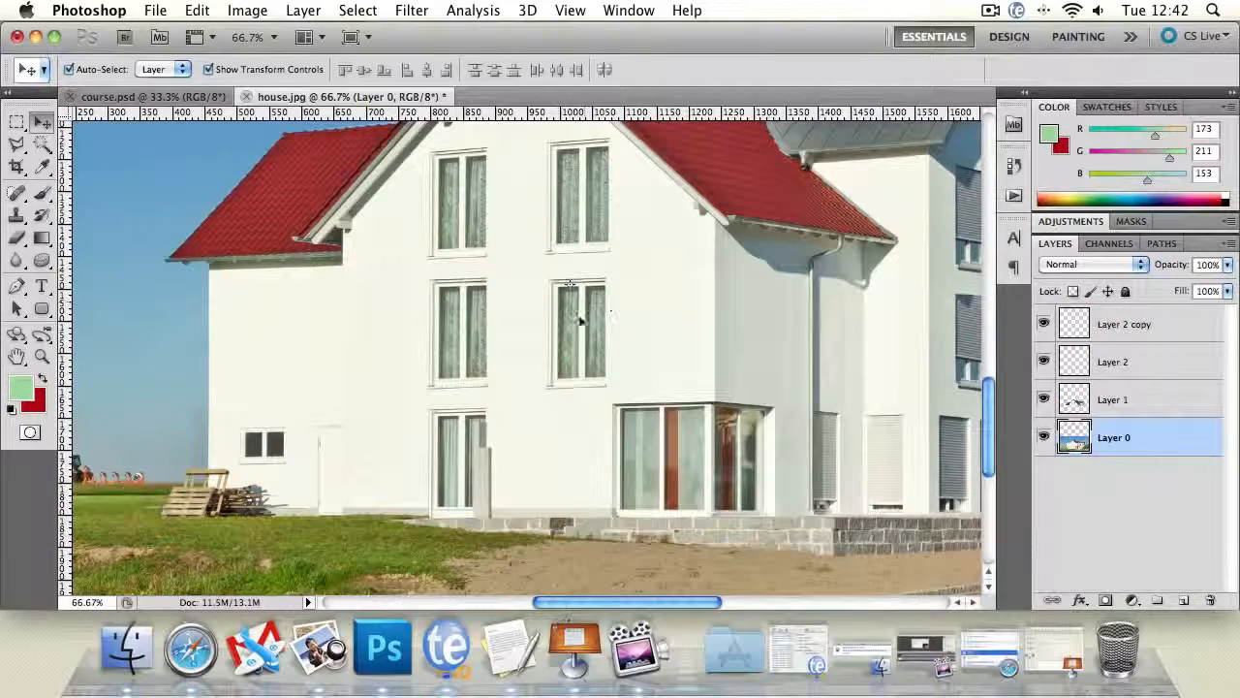
- Examine the whole house with both added windows and select the newly placed window copy
double_click(42, 358)
alt+click(646, 388)
alt+click(647, 388)
alt+click(646, 388)
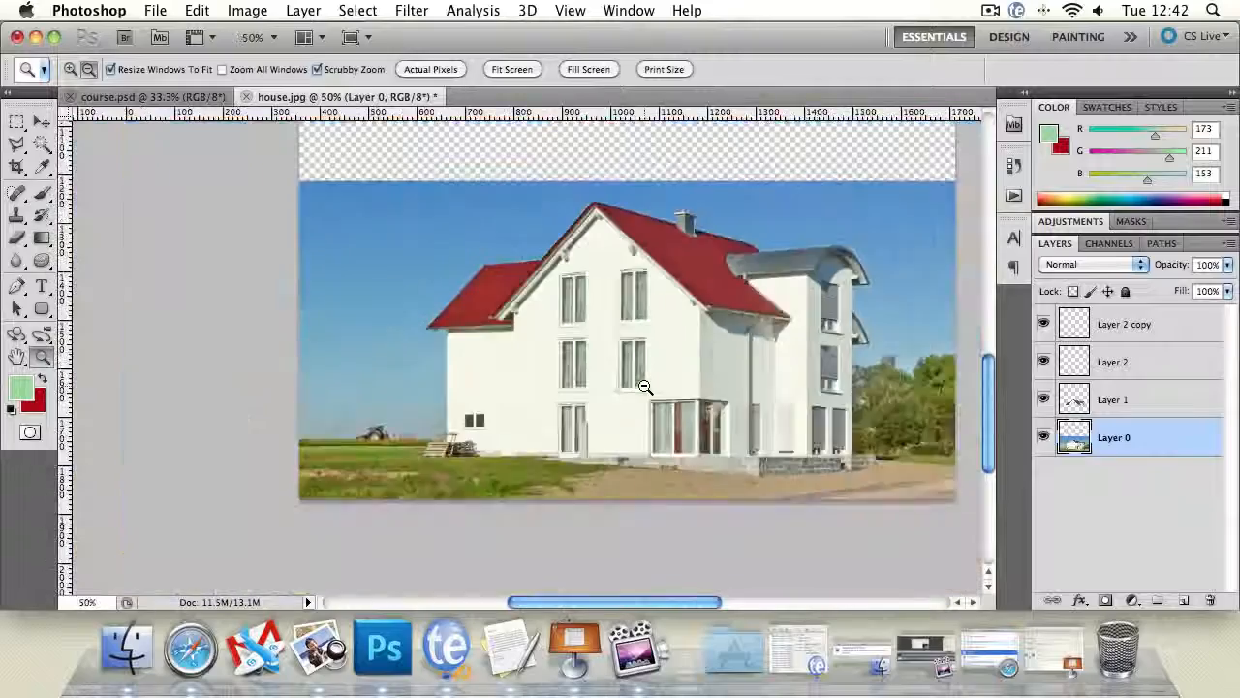
click(675, 385)
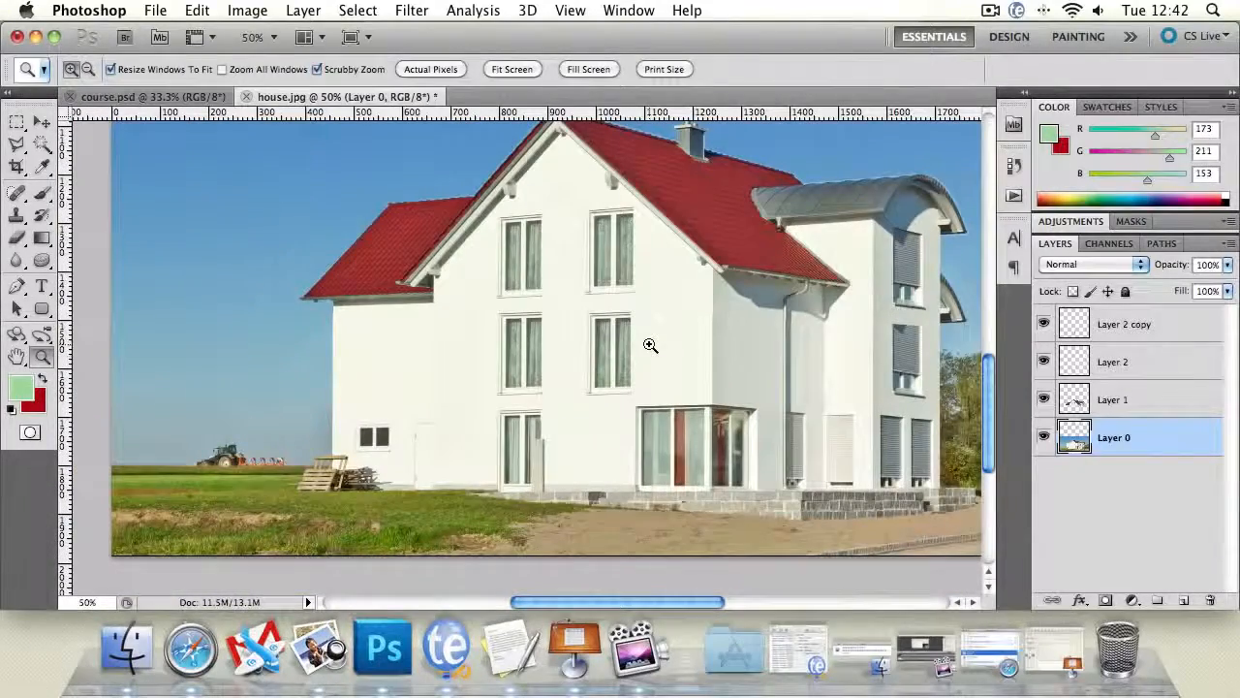
drag(695, 323, 647, 320)
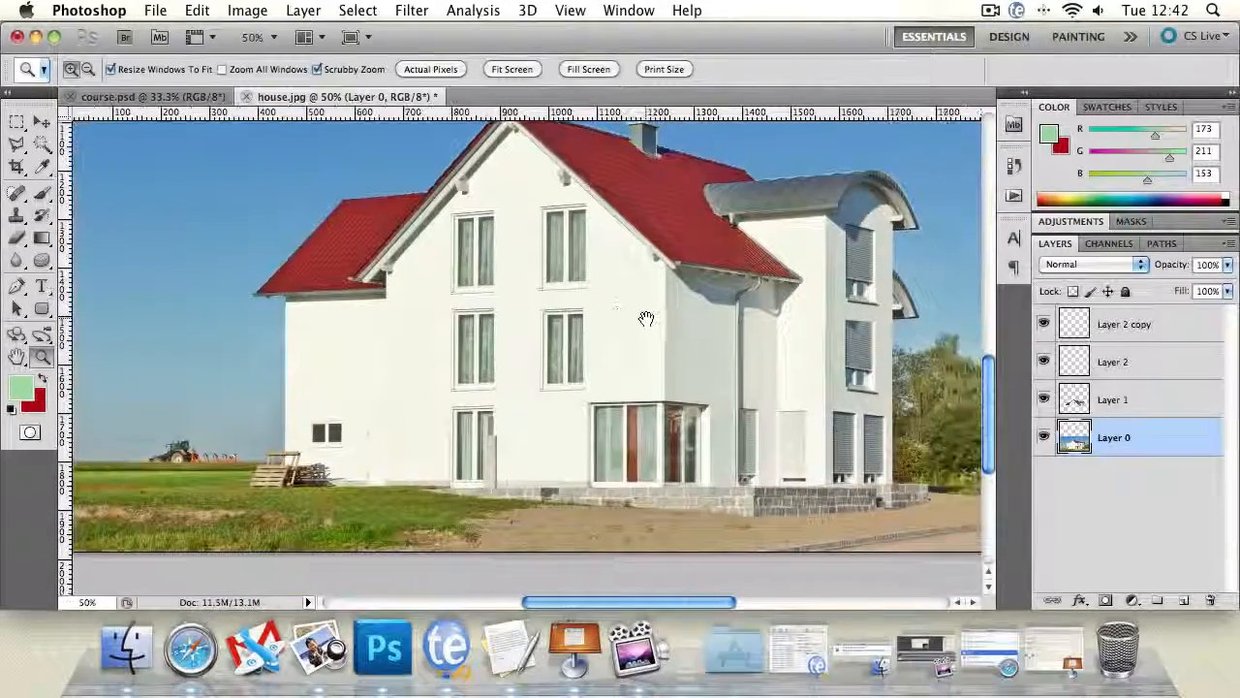
click(43, 122)
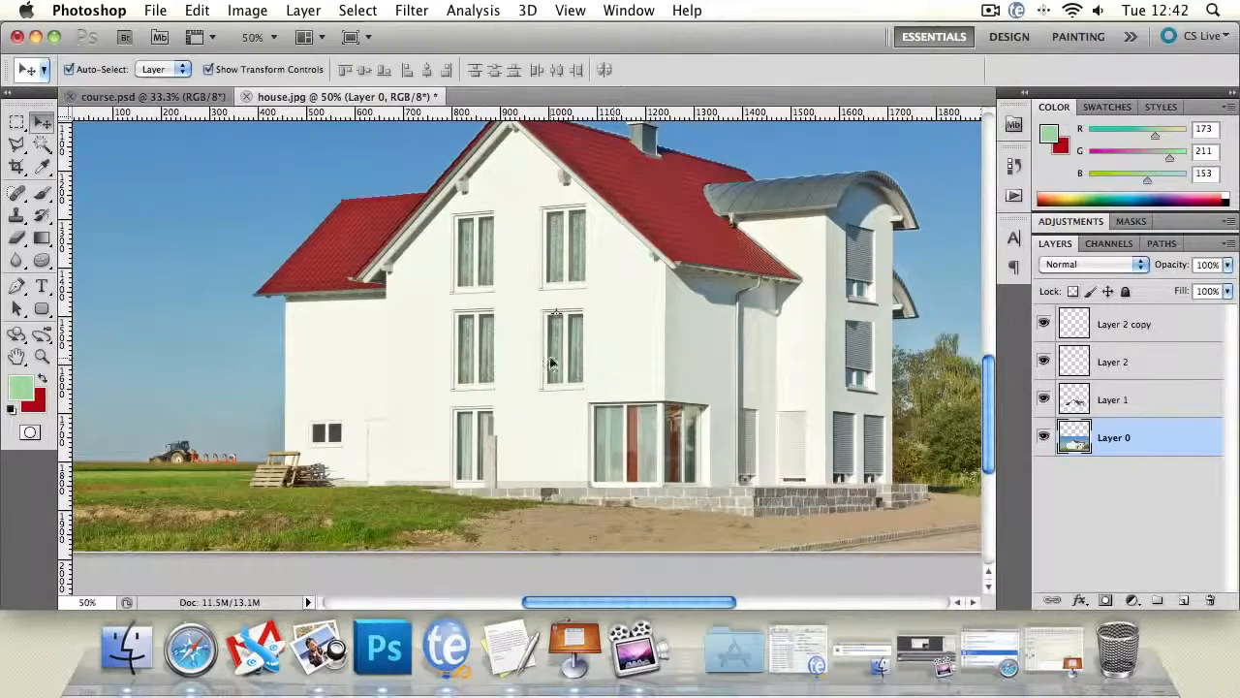
click(548, 363)
- On Layer 1, select a thin strip of bare wall above the tower's lower shuttered window and stretch it down to cover the window
click(43, 356)
click(857, 395)
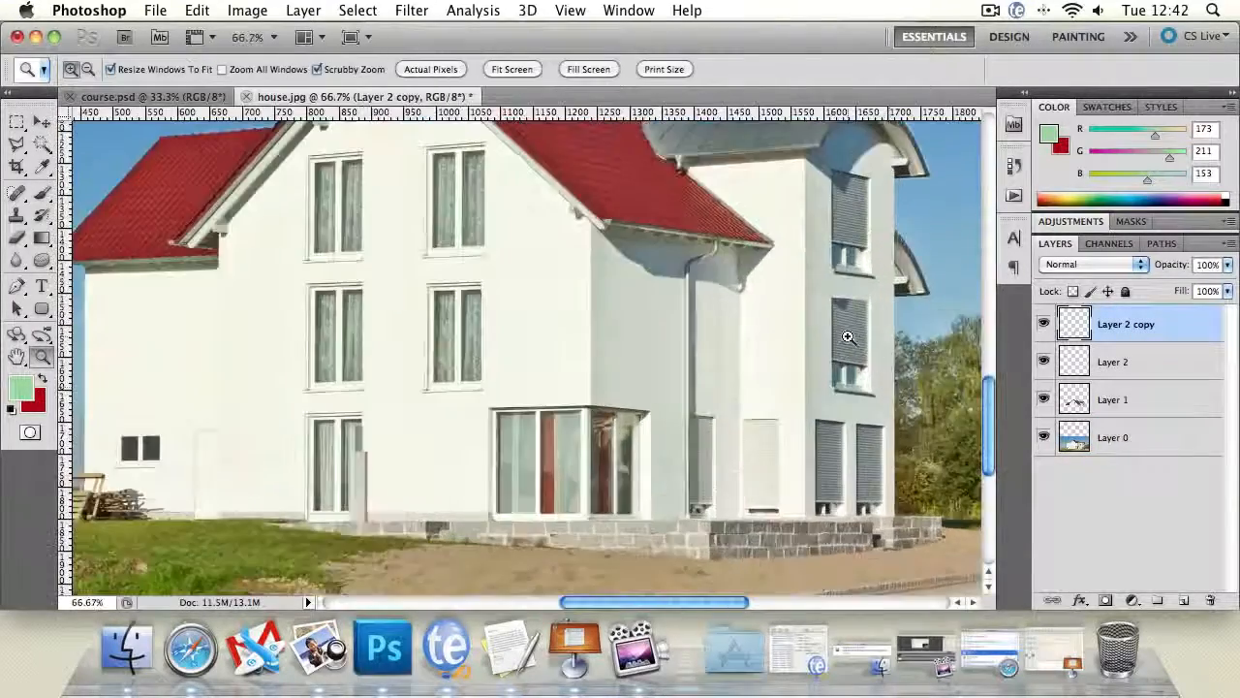
click(911, 323)
click(915, 319)
drag(779, 286, 614, 280)
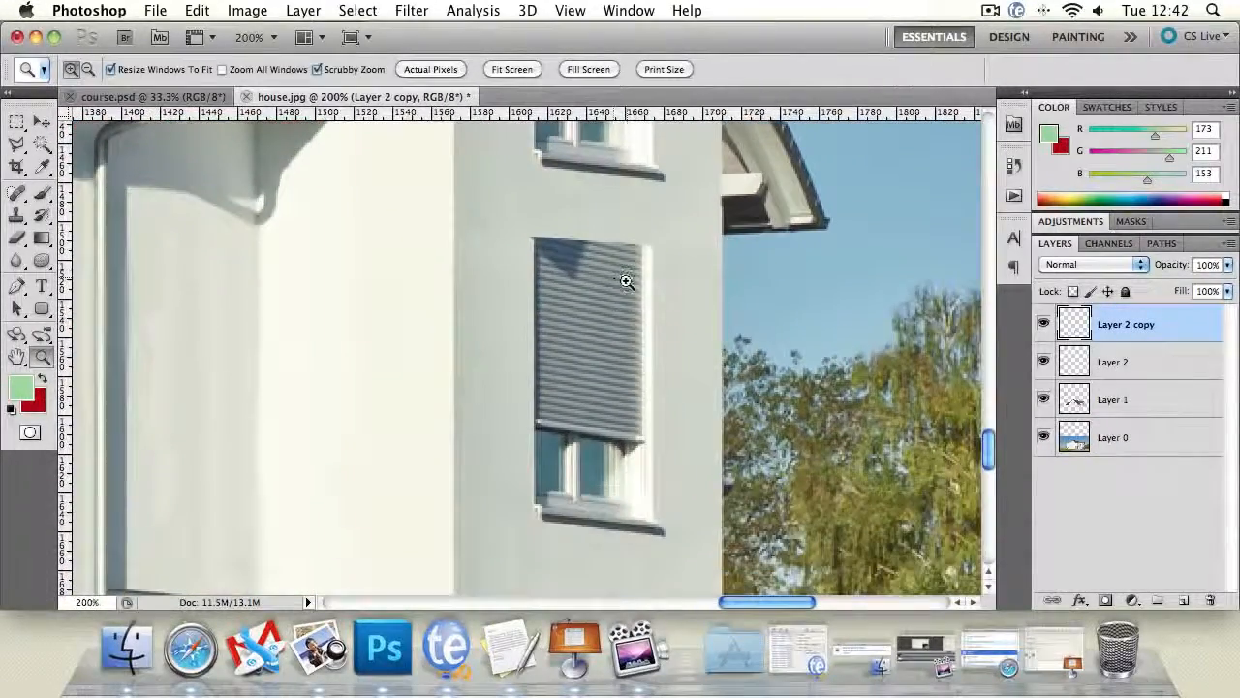
alt+click(655, 371)
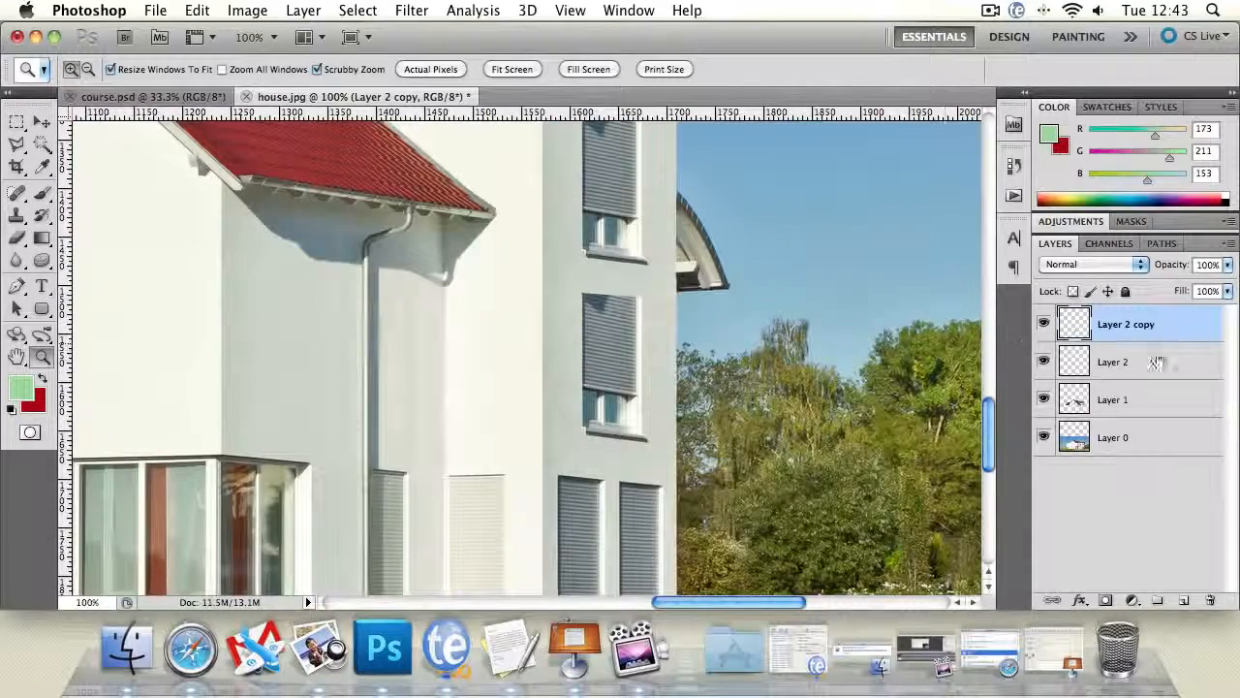
click(1121, 404)
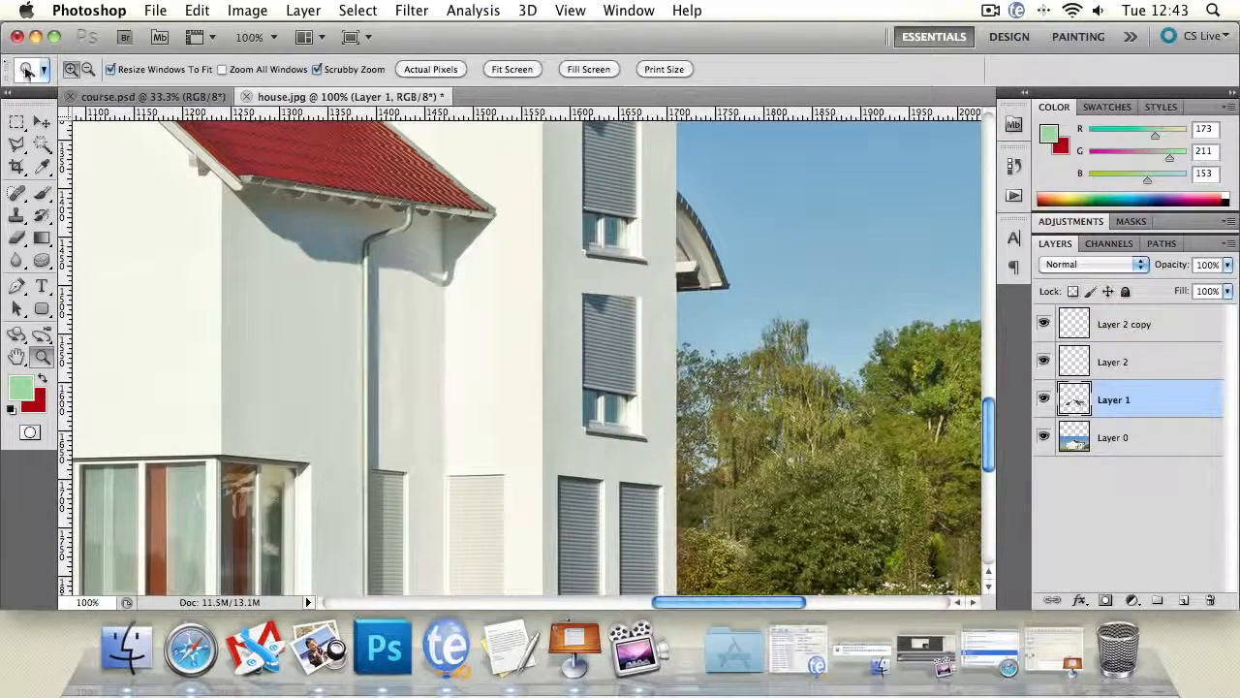
click(17, 122)
drag(558, 284, 664, 284)
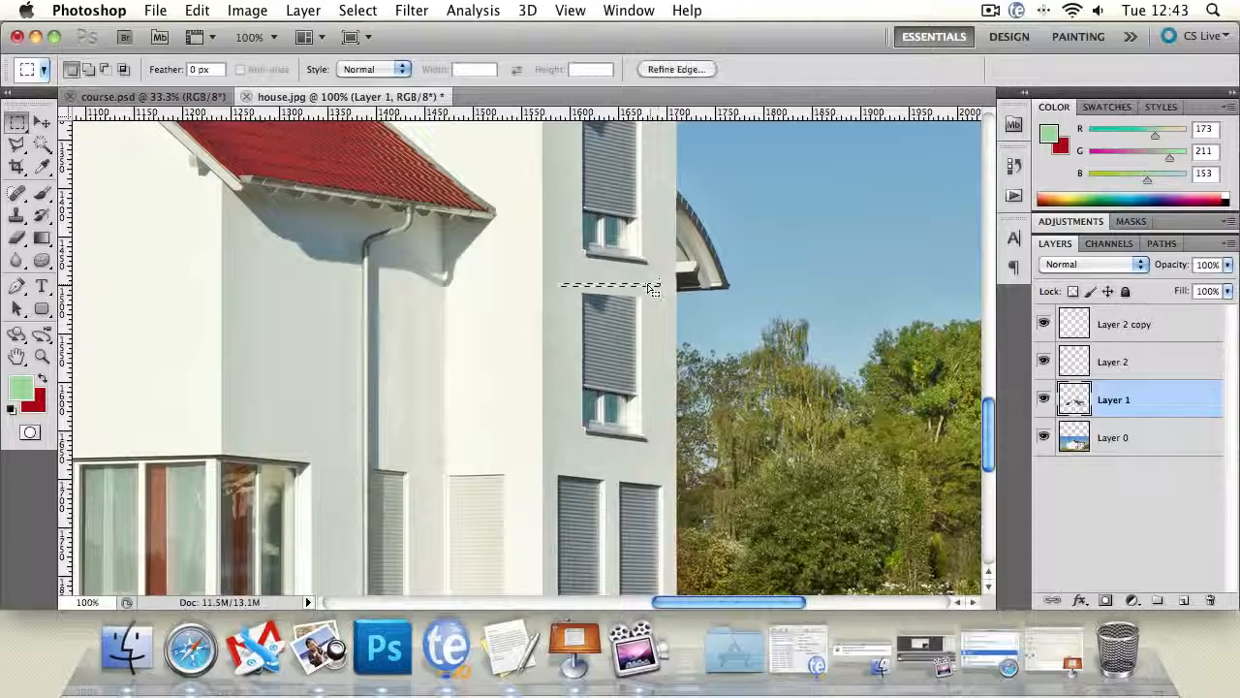
key(v)
key(super+t)
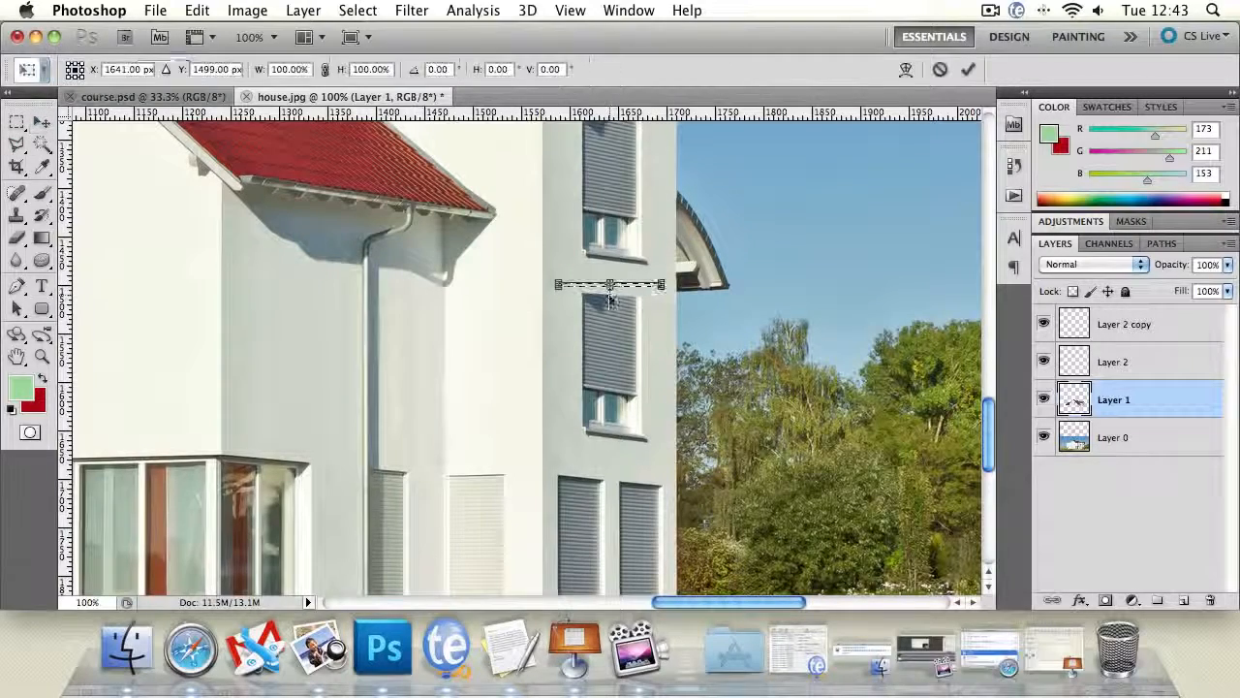
drag(609, 297, 610, 442)
key(Return)
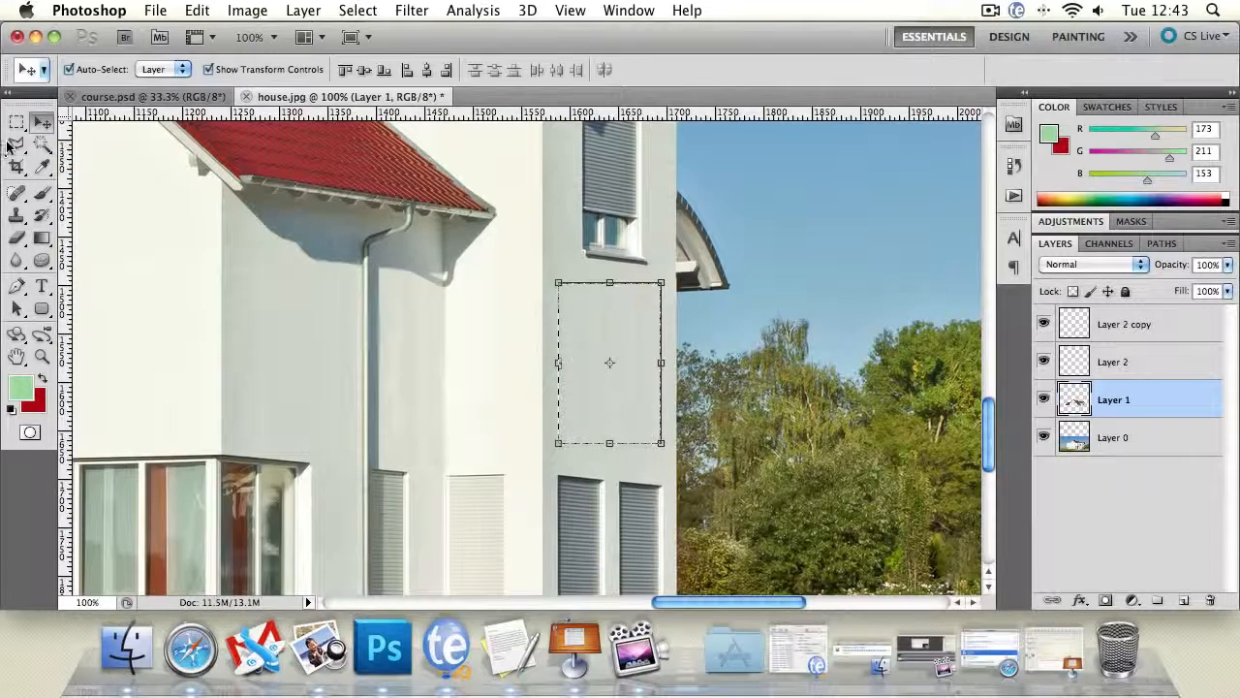
key(l)
click(662, 266)
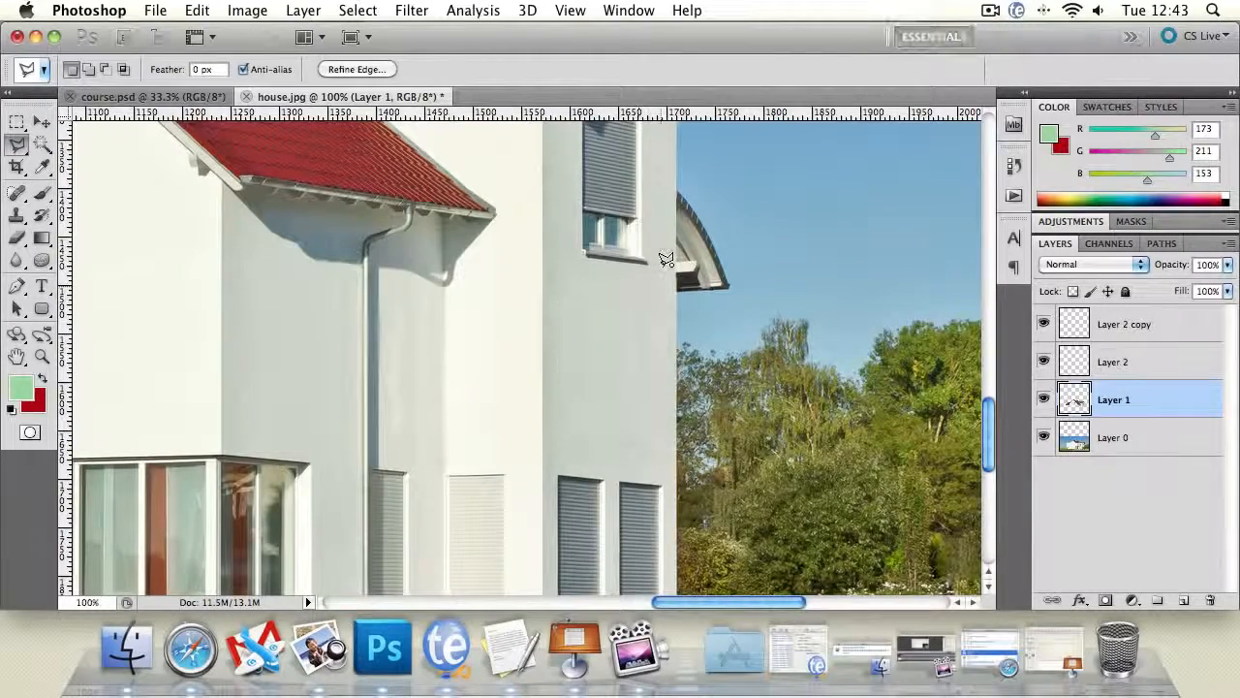
double_click(777, 280)
click(773, 263)
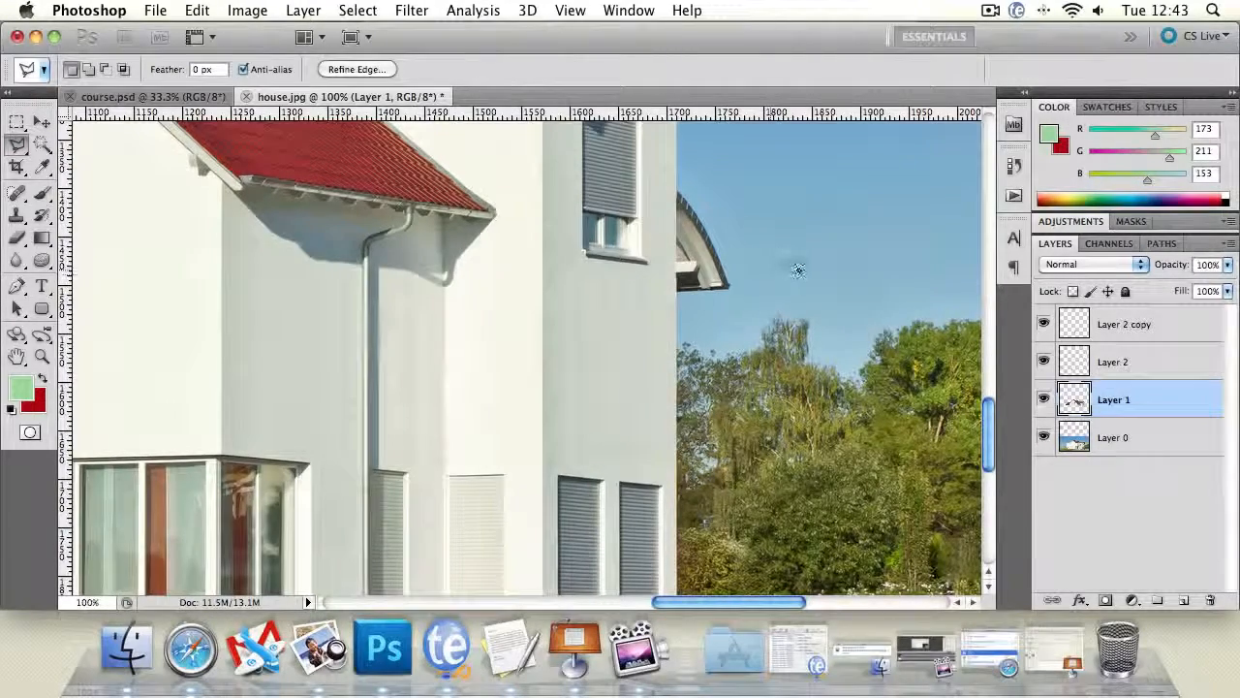
double_click(765, 269)
click(763, 258)
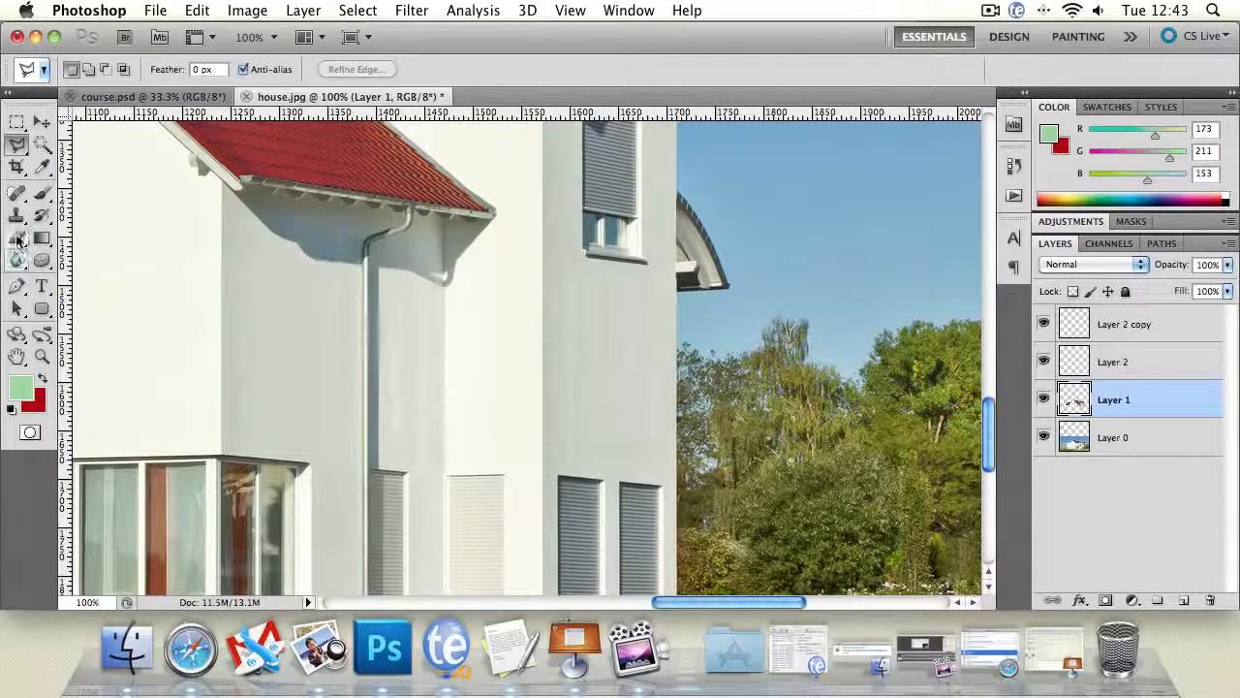
click(16, 215)
click(16, 260)
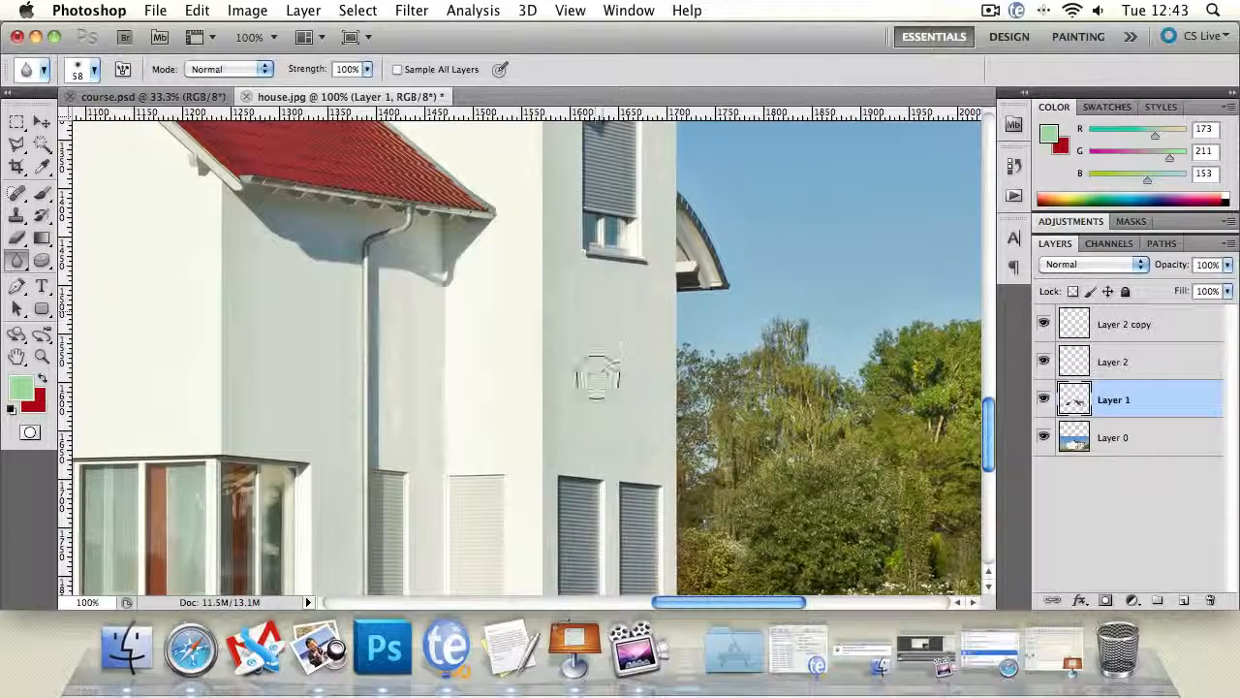
- Examine the whole edited house, compare it with the finished composition in course.psd, and return to house.jpg
click(42, 356)
alt+click(471, 324)
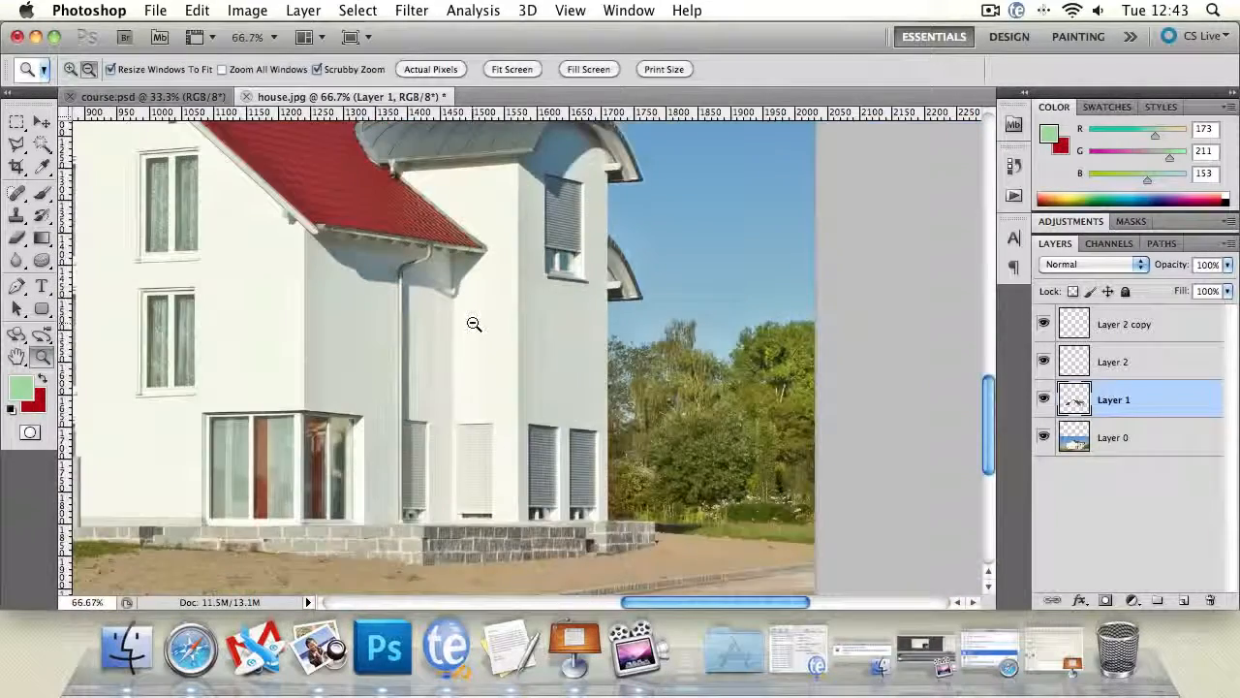
alt+click(472, 324)
alt+click(473, 324)
alt+click(473, 325)
click(351, 351)
click(351, 350)
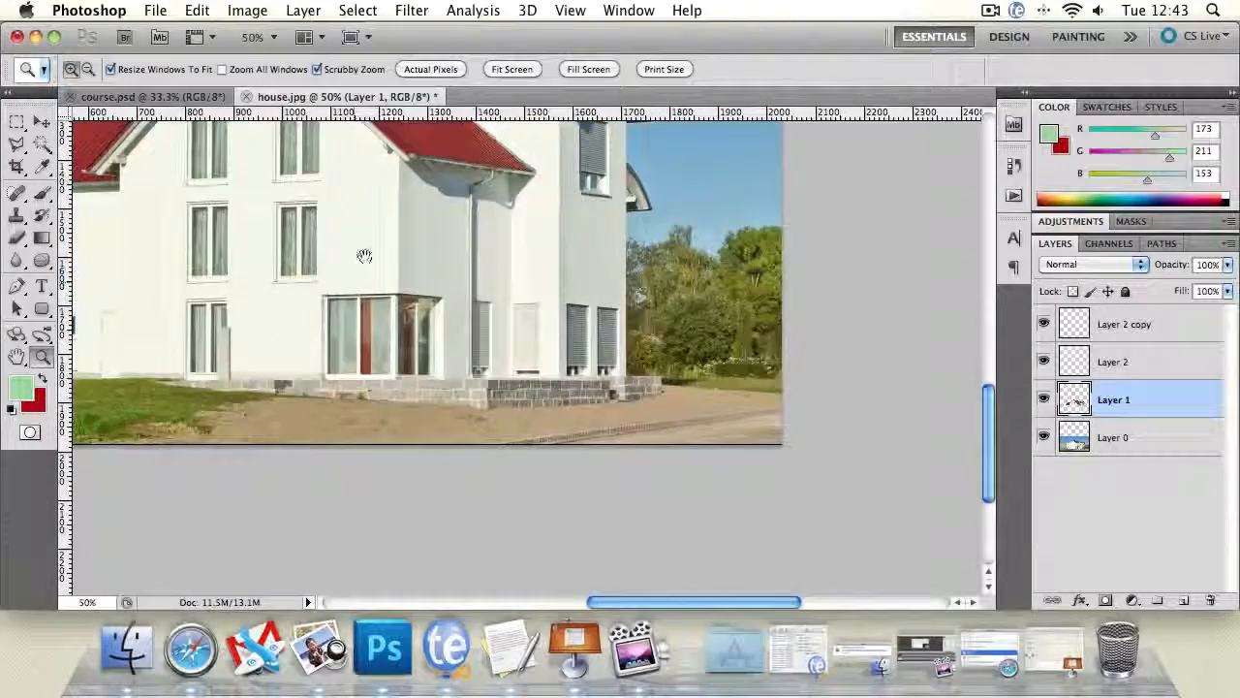
drag(360, 255, 610, 389)
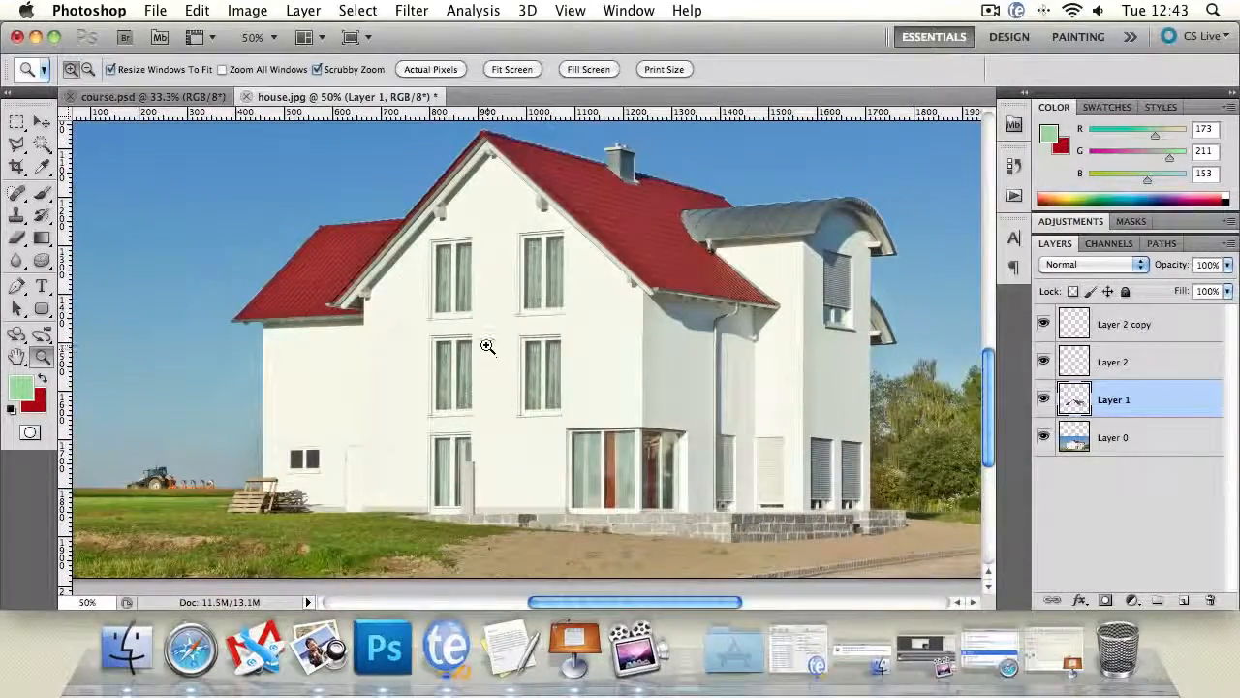
drag(463, 335, 599, 341)
click(152, 98)
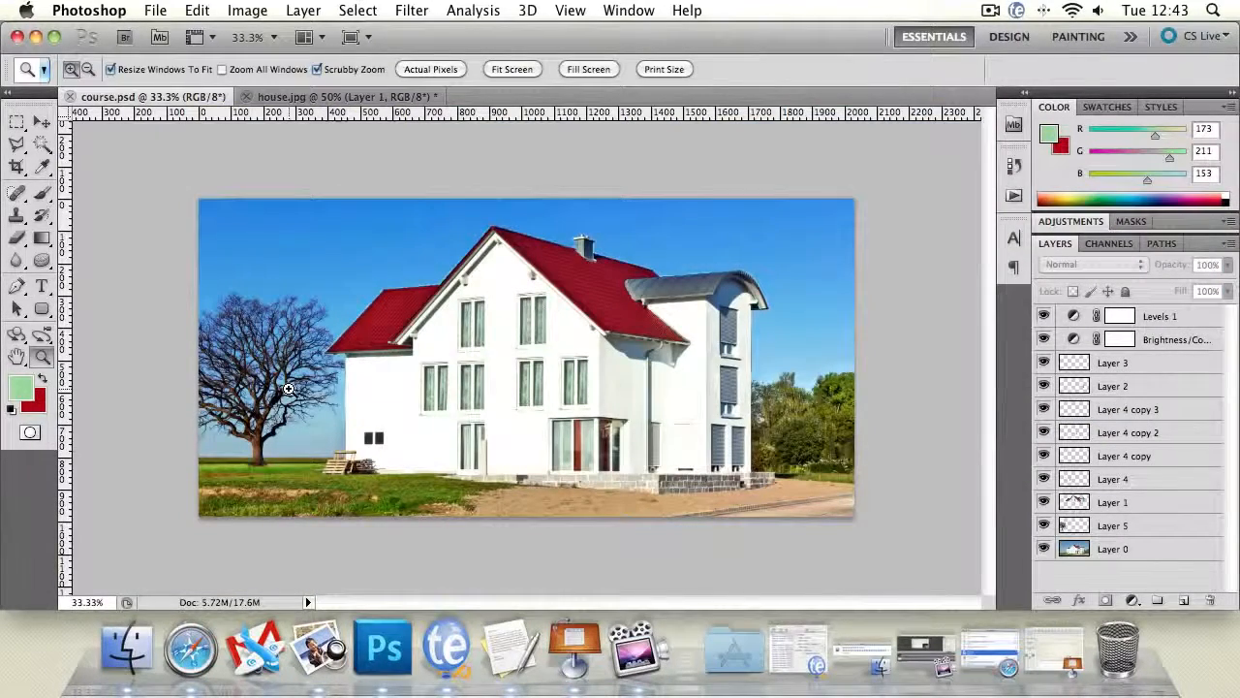
click(356, 97)
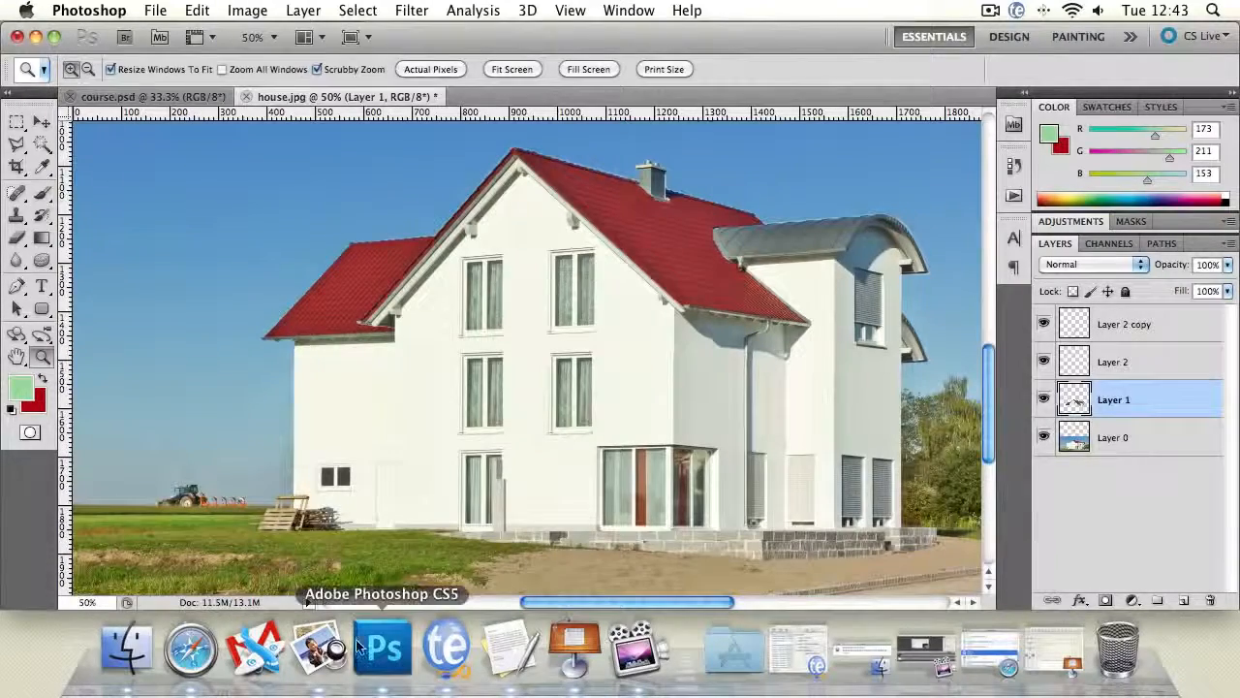
- Switch to Preview and bring lonely-tree.jpg into house.jpg as a new layer, accepting the colour profile conversion
click(322, 649)
click(875, 162)
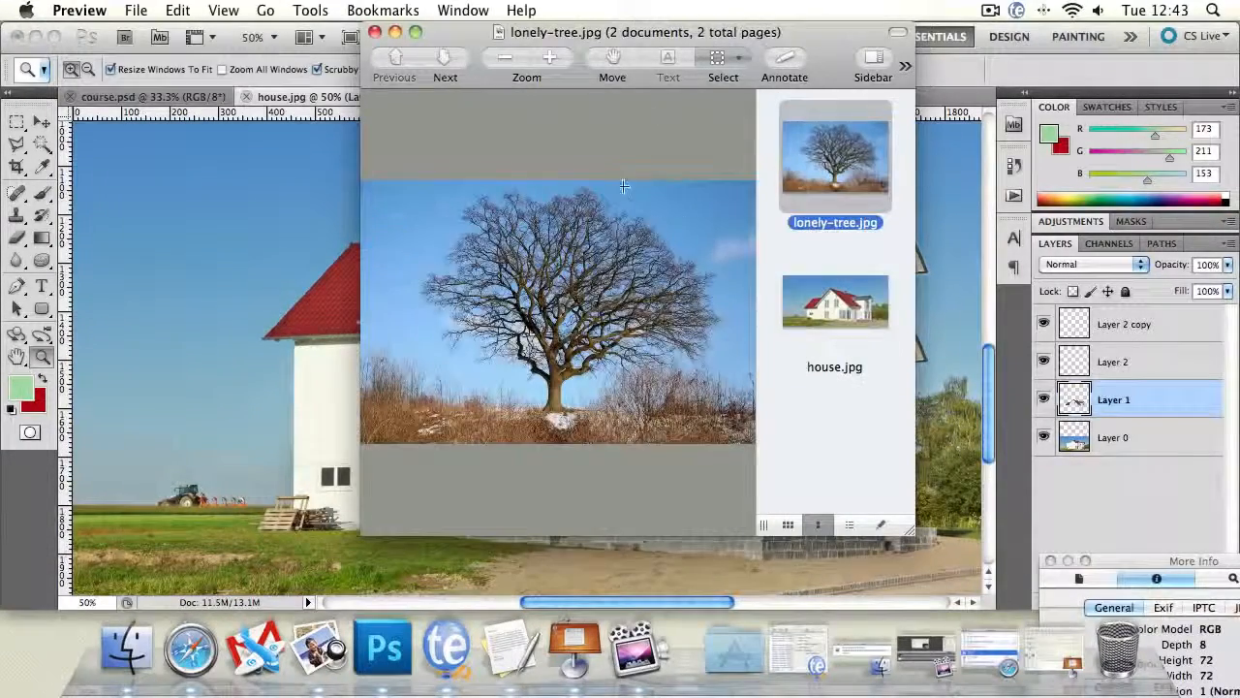
drag(826, 143, 264, 222)
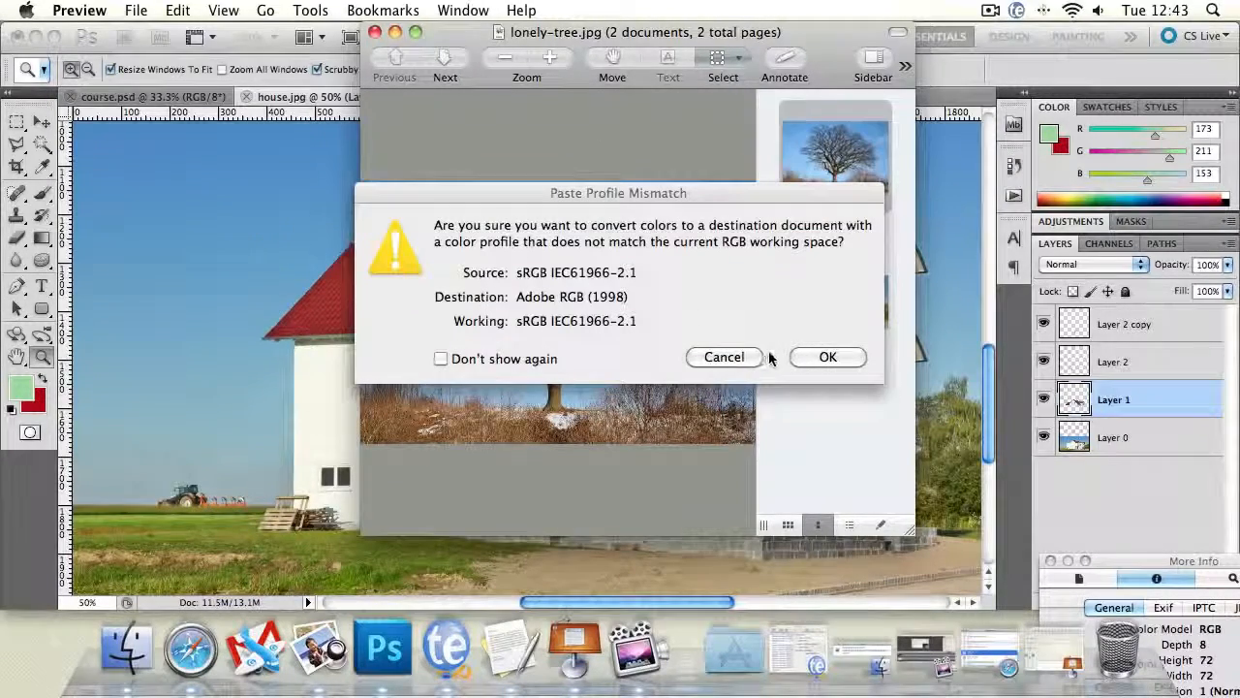
click(809, 359)
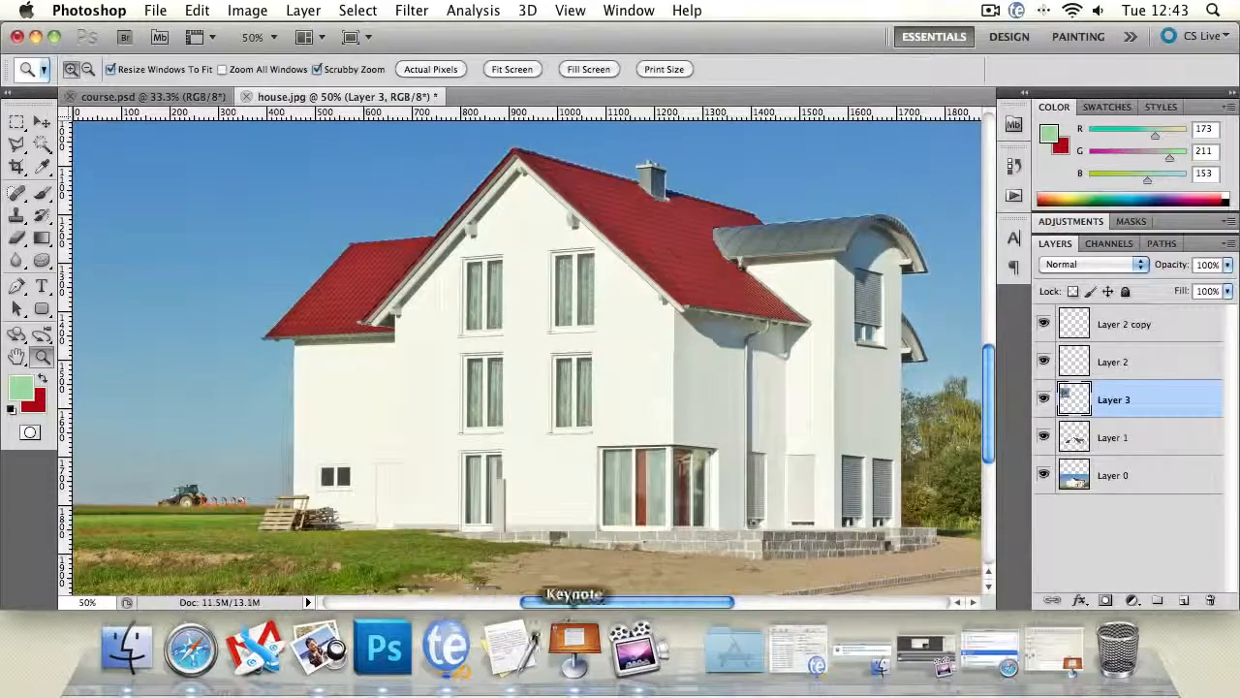
click(318, 648)
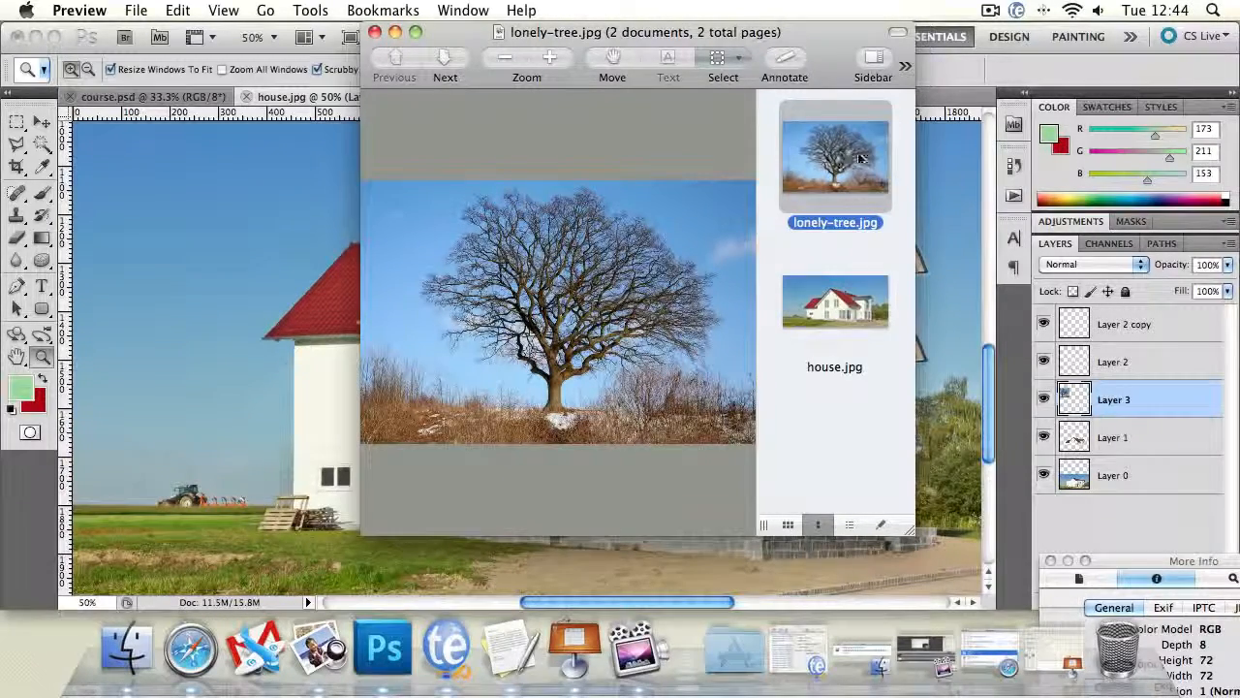
mouse_move(857, 162)
mouse_down()
mouse_move(819, 151)
mouse_move(312, 278)
mouse_move(857, 174)
mouse_up()
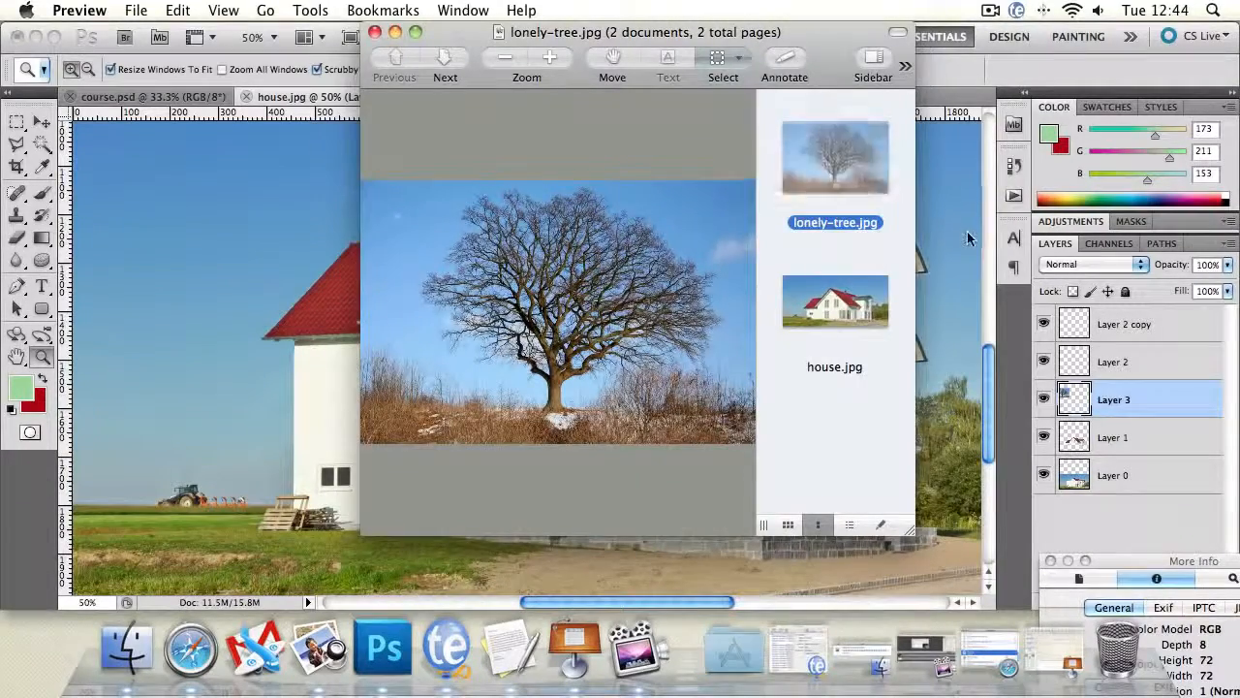
click(967, 232)
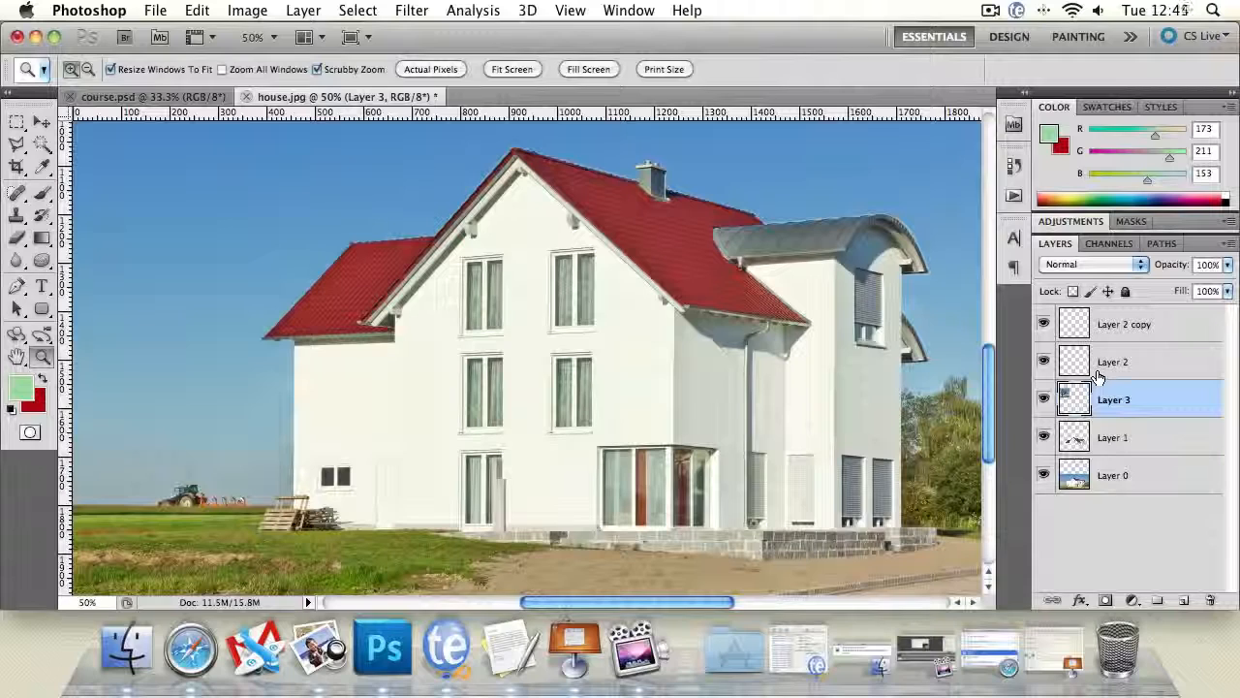
- Bring Layer 3 to the top of the layer stack and move the tree photo over the house's left side, flush with the canvas's left edge
drag(1077, 412, 1124, 320)
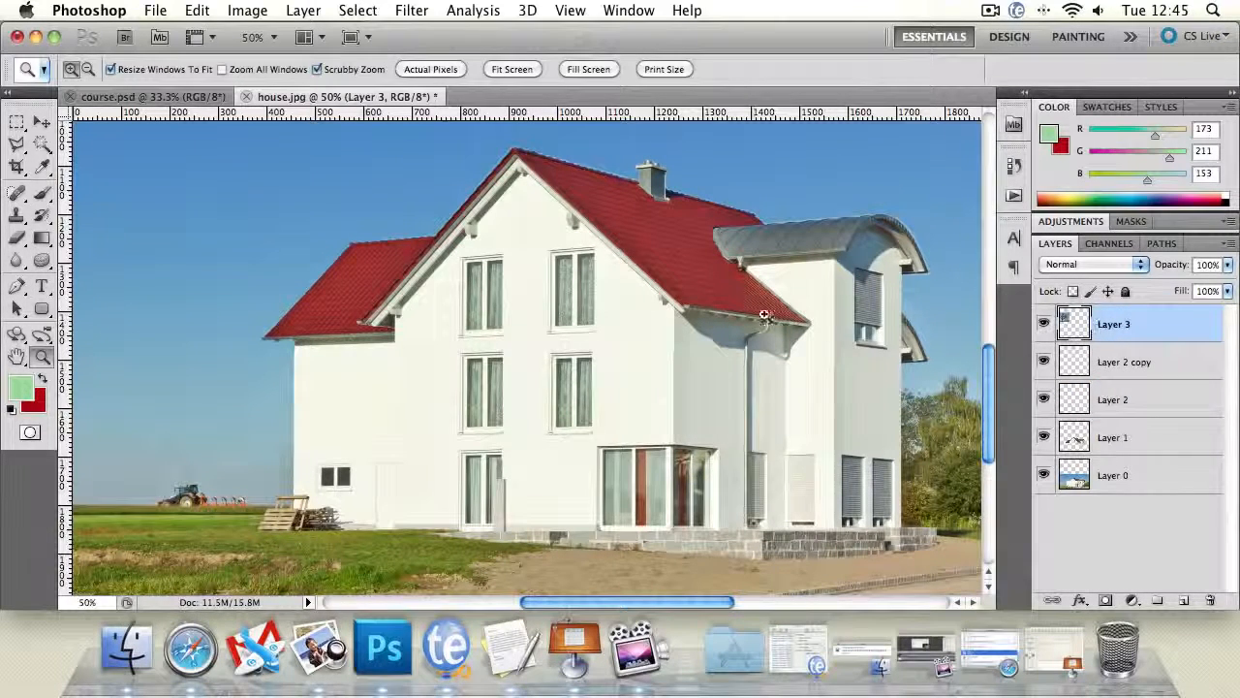
alt+click(529, 363)
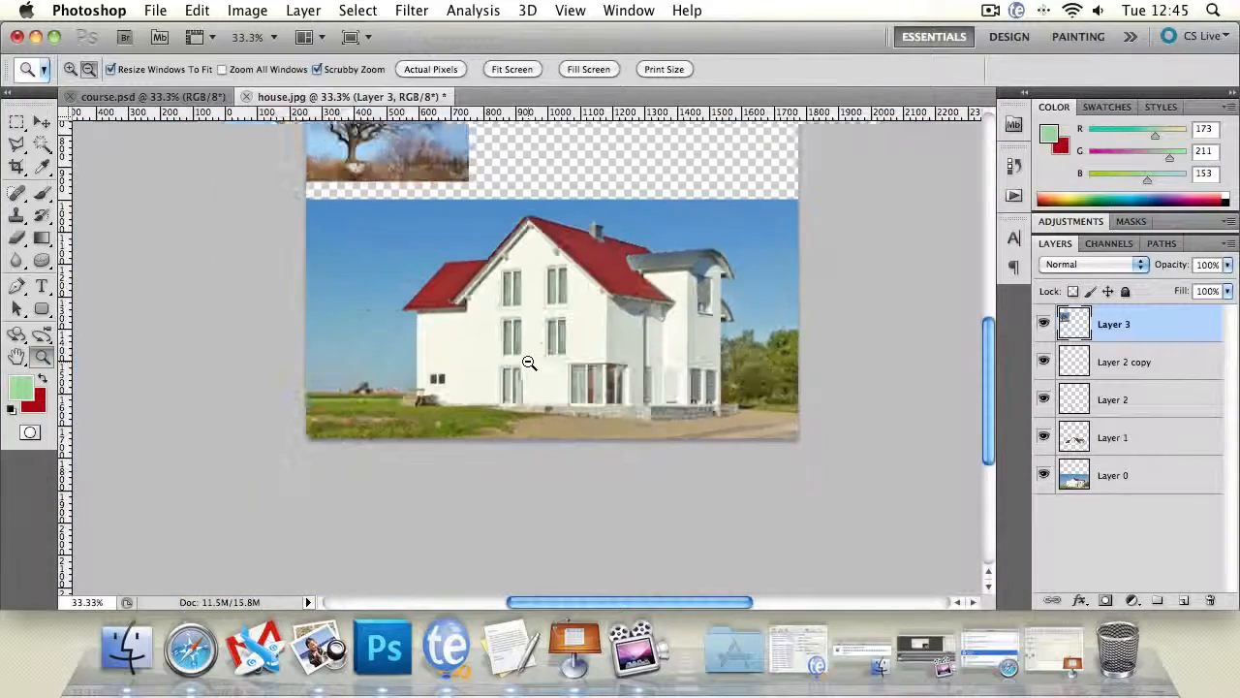
click(16, 356)
drag(351, 297, 338, 420)
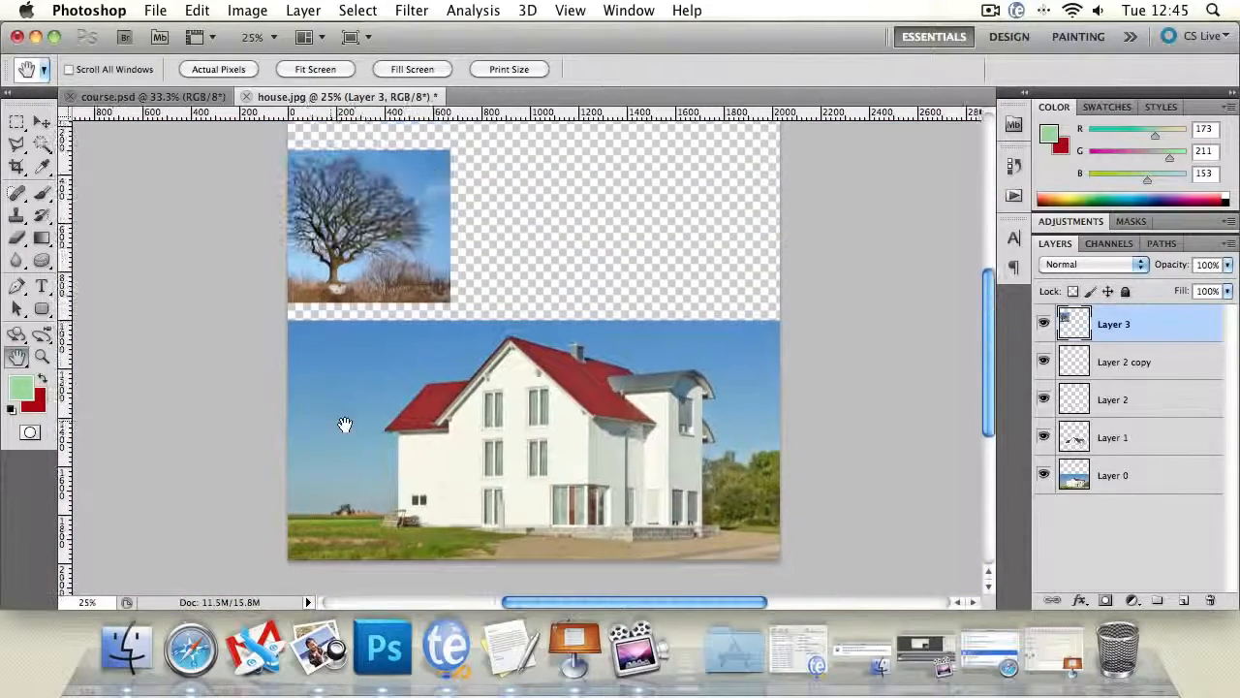
click(41, 121)
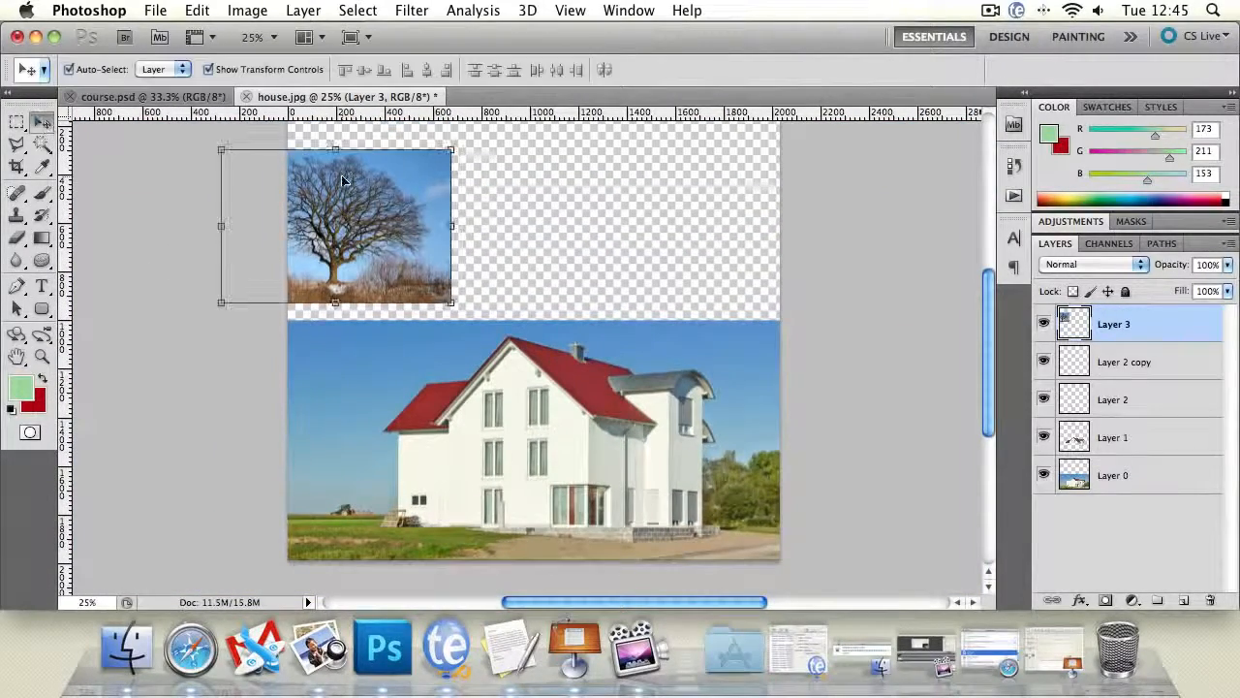
drag(341, 184, 412, 397)
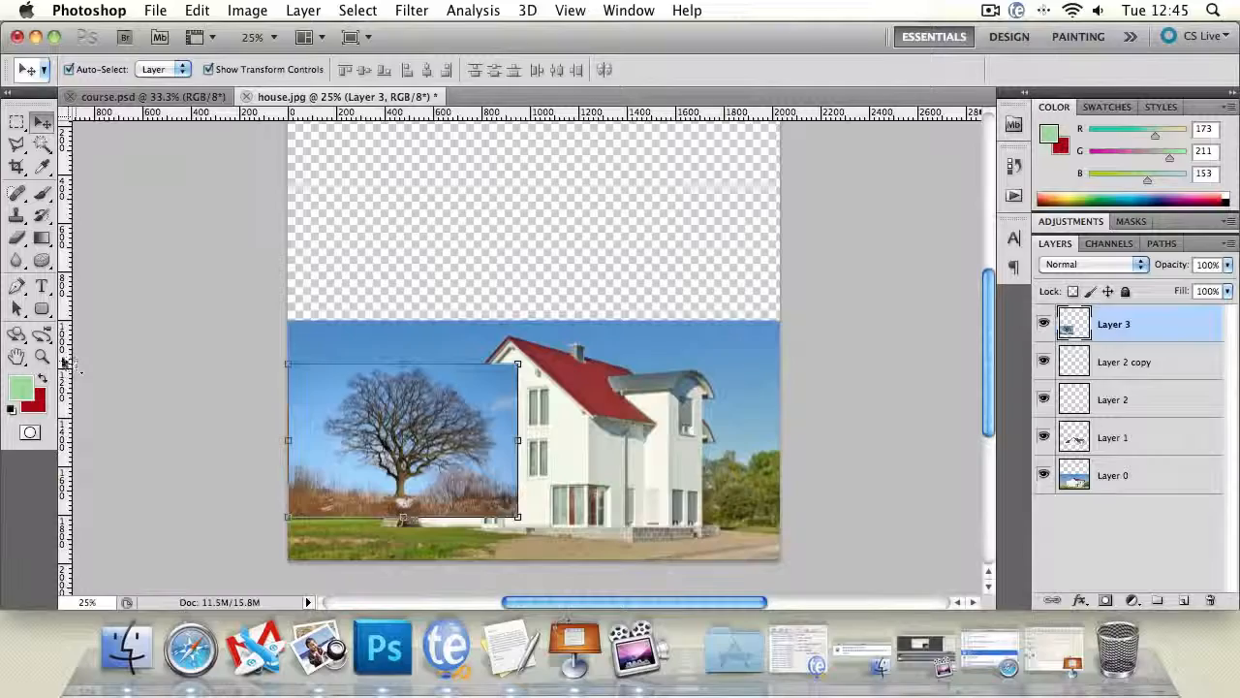
- Frame the whole tree on Layer 3 up close and ready the freehand Lasso tool for outlining it
click(42, 357)
click(365, 439)
click(365, 439)
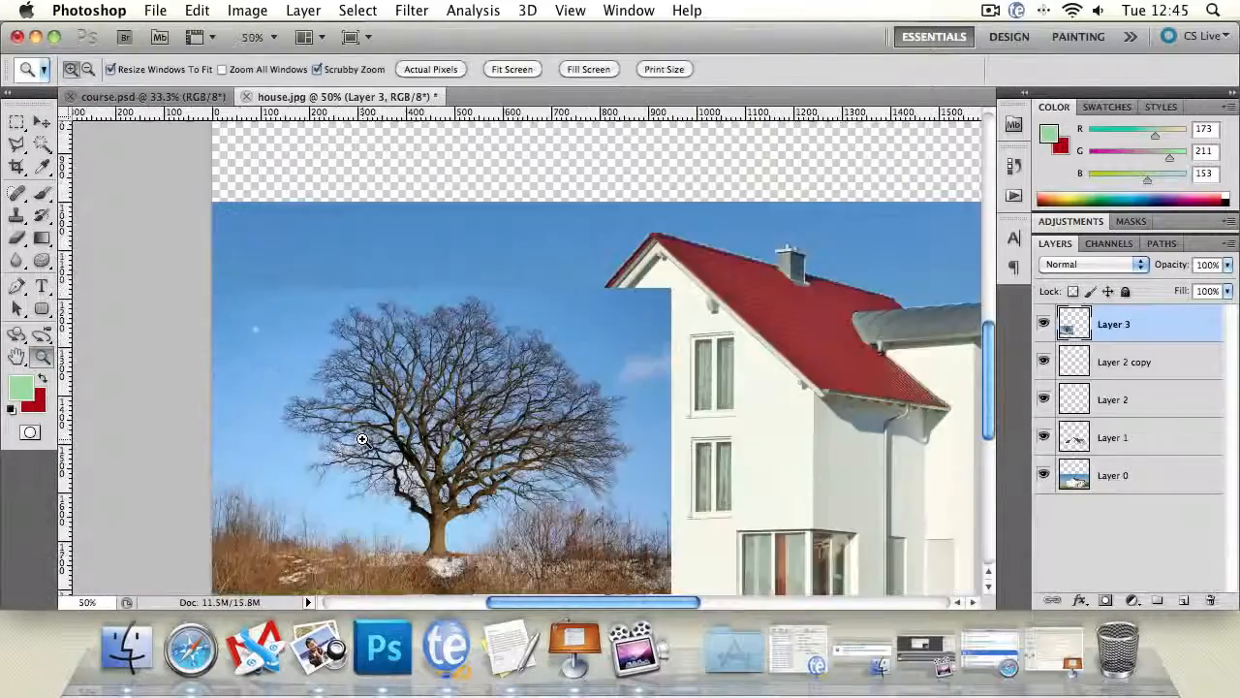
click(364, 439)
drag(553, 458, 499, 394)
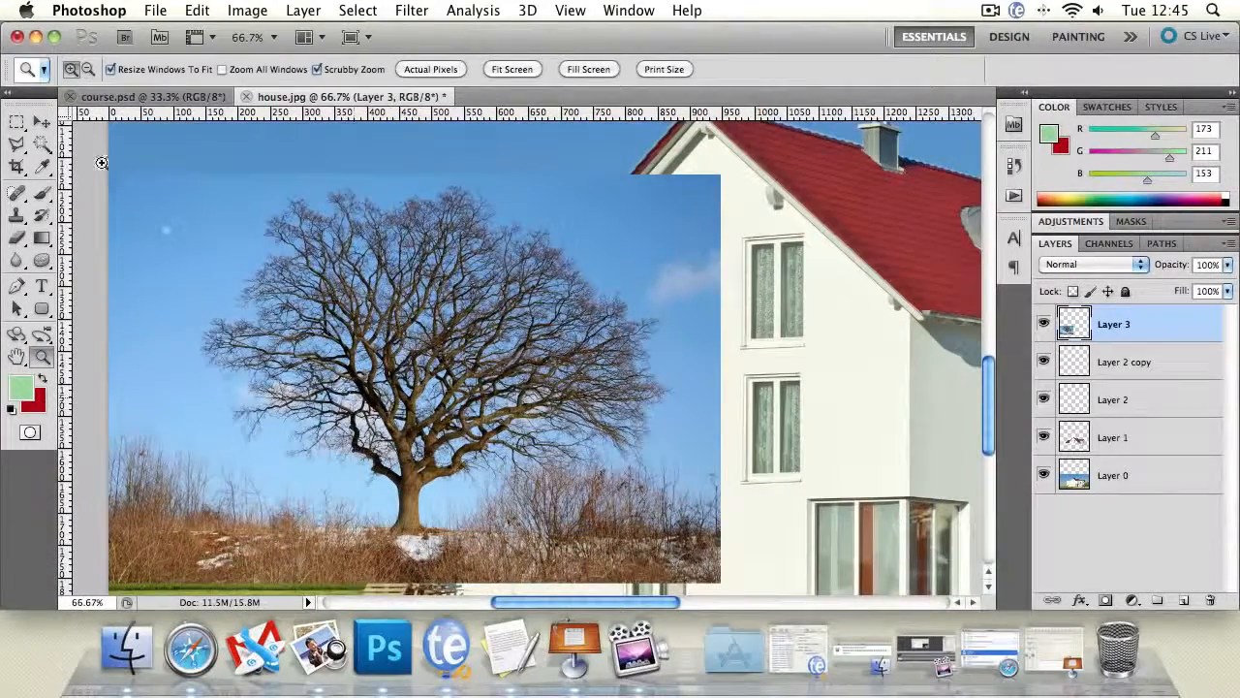
click(16, 143)
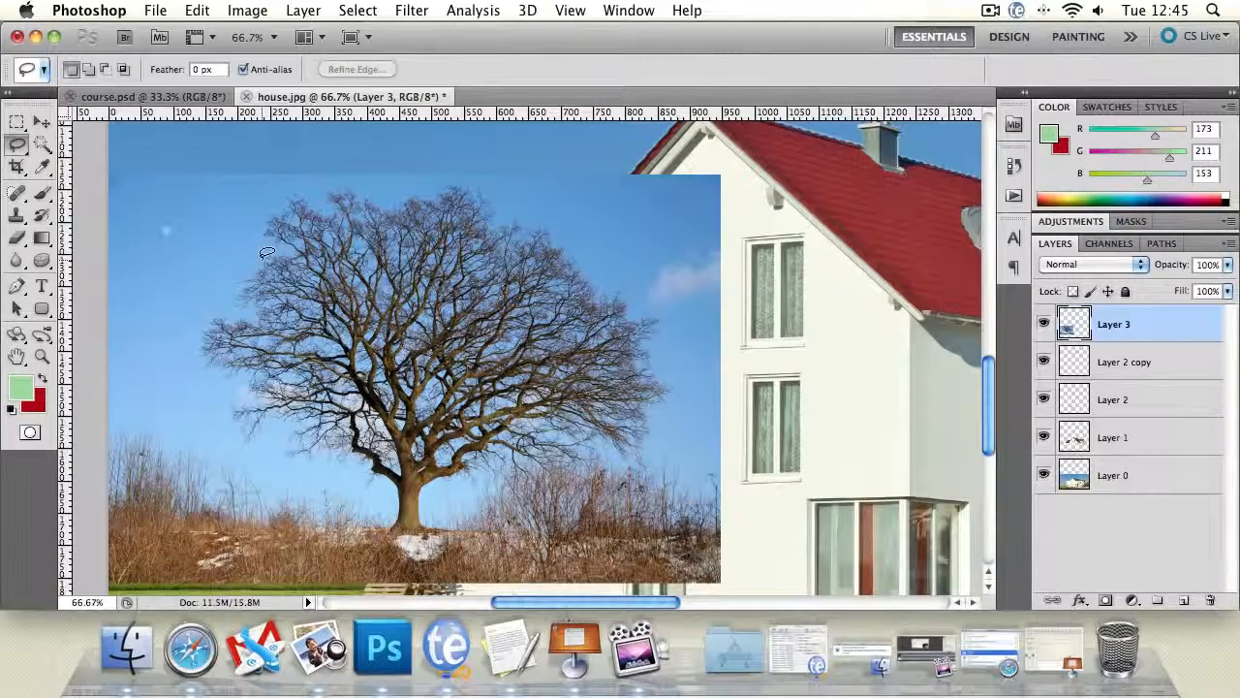
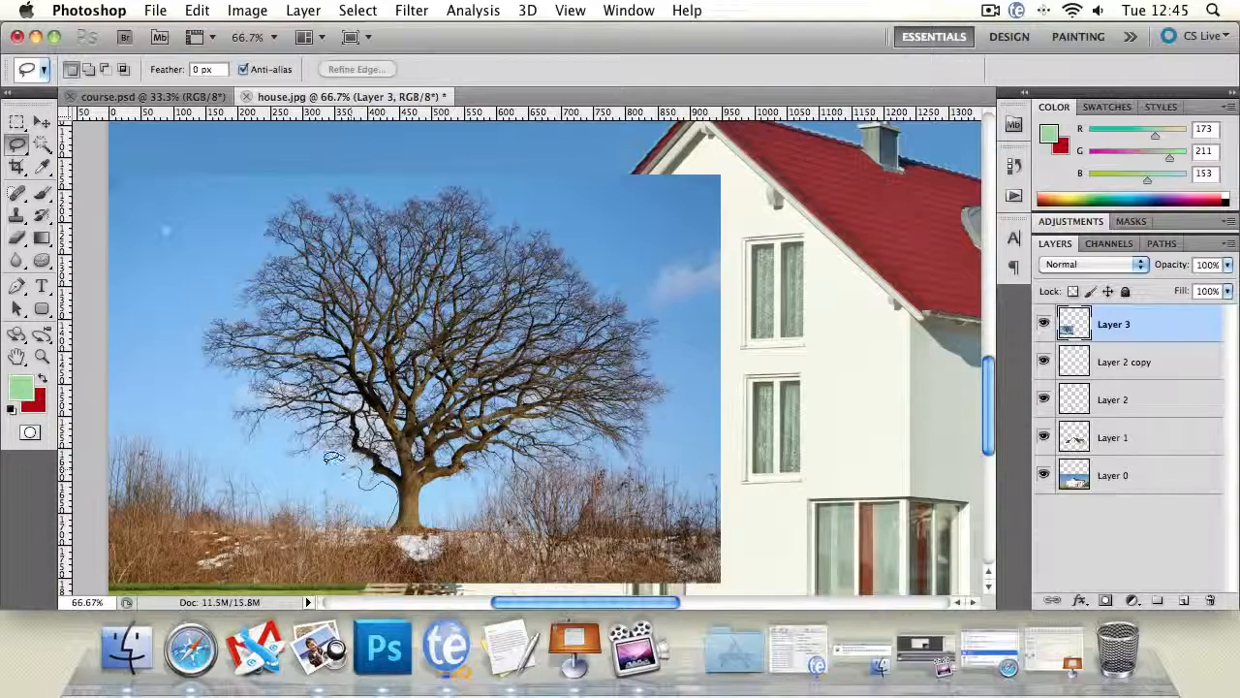
- Outline the whole tree on Layer 3 with a freehand Lasso selection that follows the crown's edge and closes around the trunk base
mouse_move(333, 458)
mouse_down()
mouse_move(281, 454)
mouse_move(290, 420)
mouse_move(271, 414)
mouse_move(247, 444)
mouse_up()
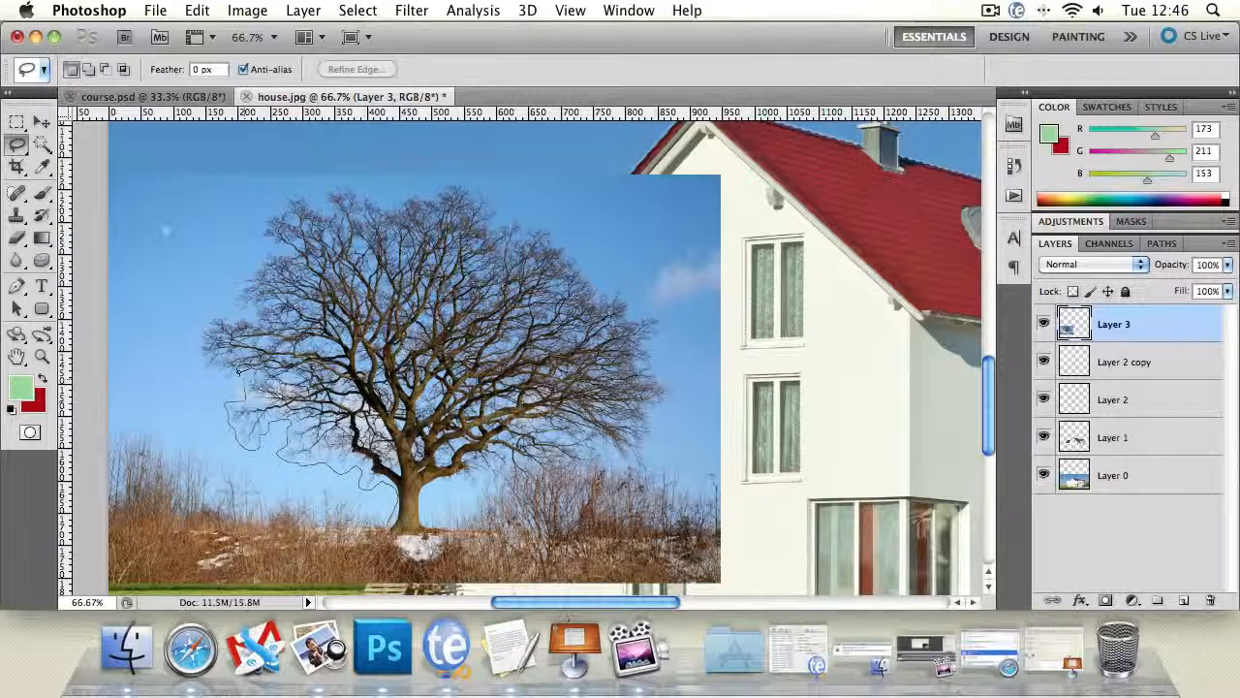
mouse_move(239, 372)
mouse_down()
mouse_move(192, 352)
mouse_move(202, 320)
mouse_move(237, 306)
mouse_move(237, 284)
mouse_move(271, 252)
mouse_move(256, 231)
mouse_move(299, 192)
mouse_move(360, 185)
mouse_move(388, 200)
mouse_move(479, 182)
mouse_move(509, 213)
mouse_move(557, 228)
mouse_move(579, 279)
mouse_up()
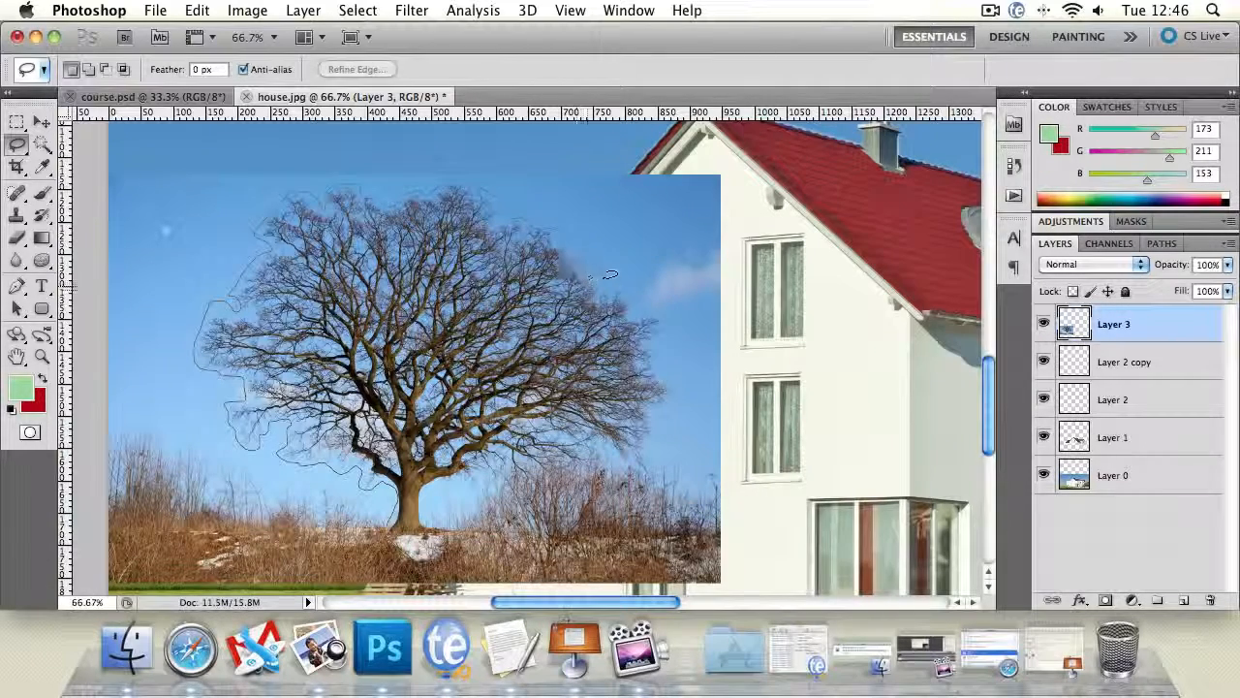
drag(638, 302, 658, 304)
mouse_move(661, 415)
mouse_down()
mouse_move(651, 463)
mouse_move(607, 445)
mouse_move(596, 453)
mouse_move(609, 459)
mouse_move(564, 474)
mouse_move(541, 474)
mouse_move(535, 458)
mouse_move(546, 479)
mouse_move(486, 483)
mouse_up()
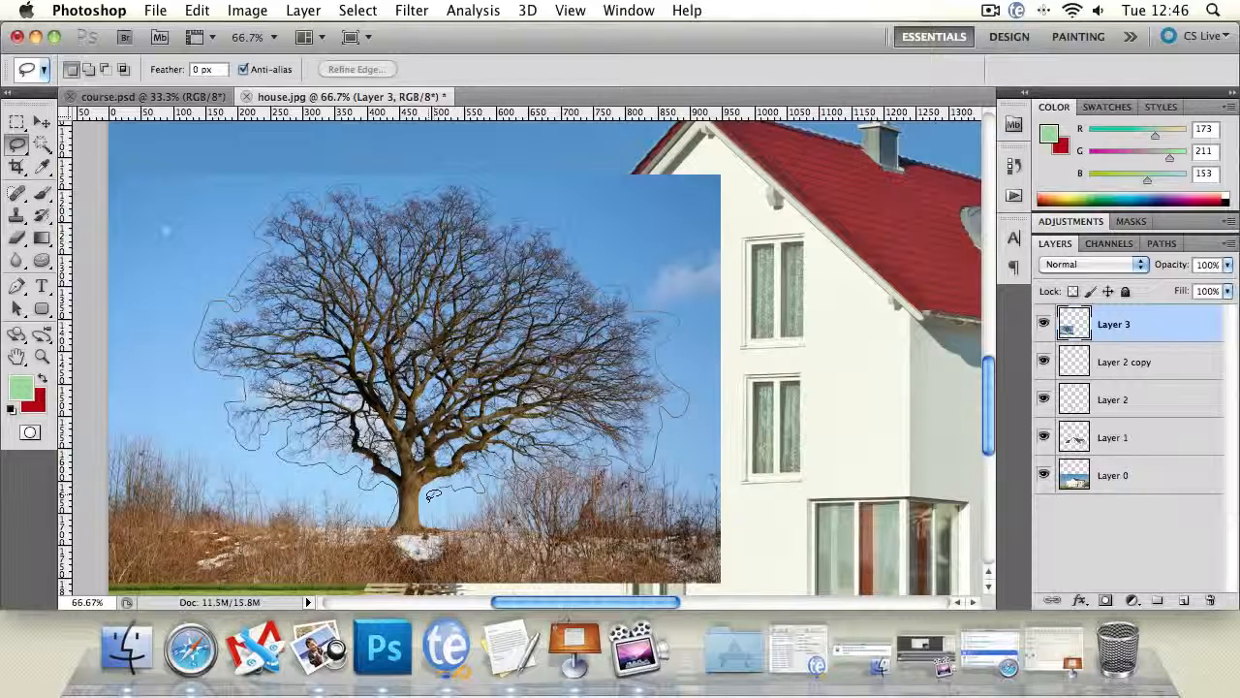
drag(433, 494, 426, 528)
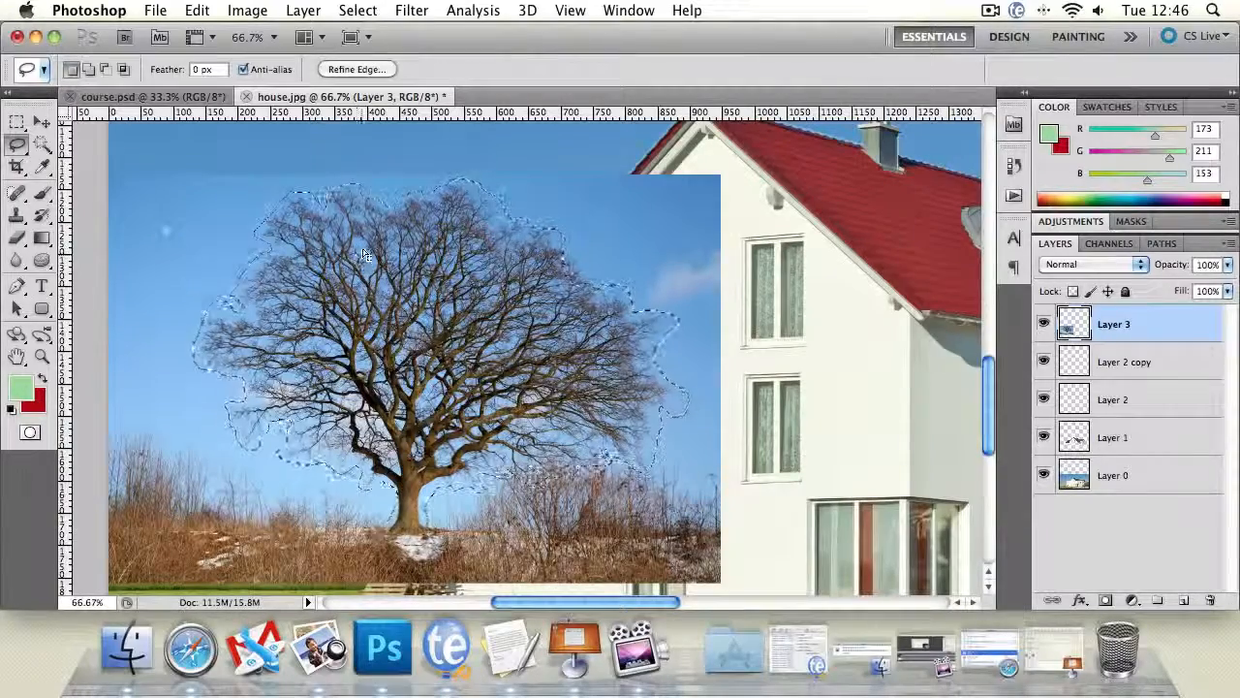
- Invert the selection, delete the sky and ground surrounding the tree on Layer 3, and deselect
click(350, 9)
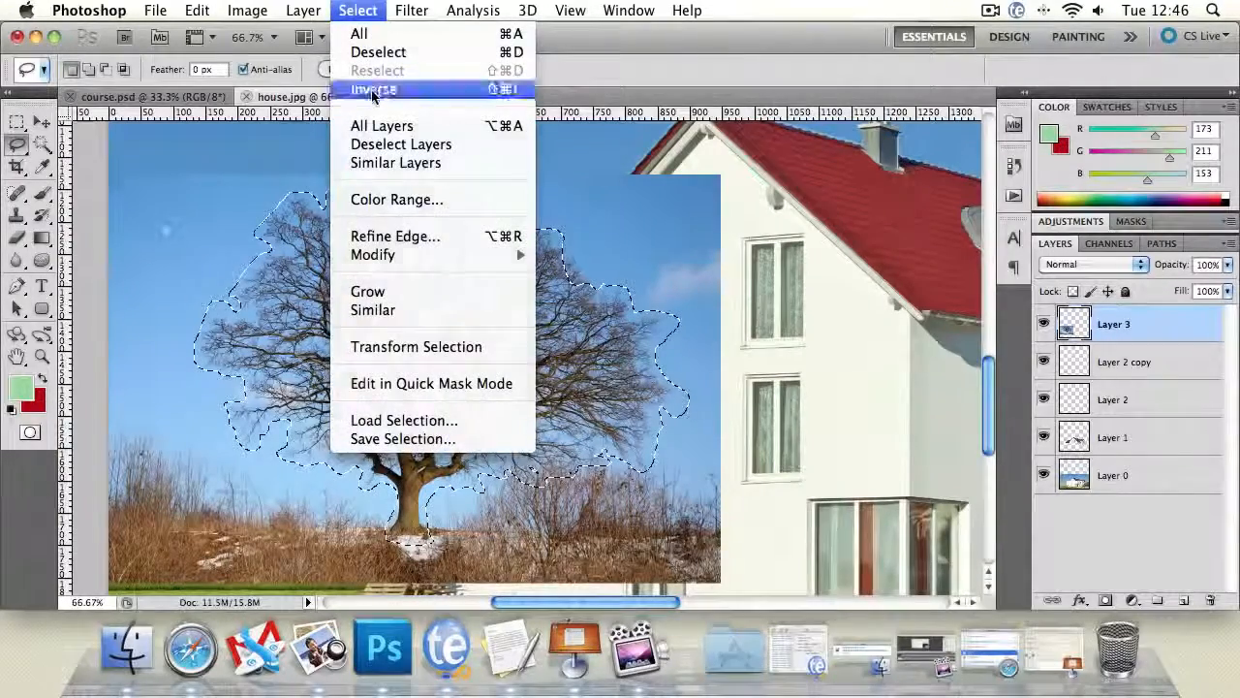
click(372, 90)
key(Delete)
key(super+d)
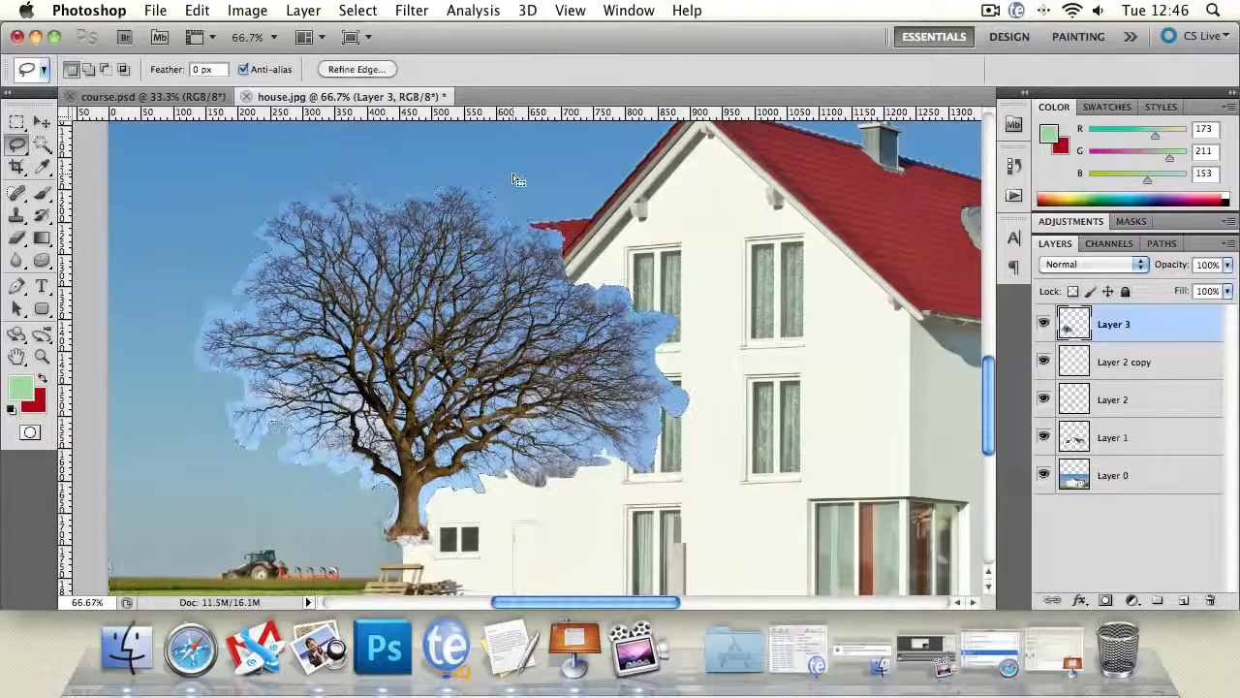
- Move the cut-out tree down and left so its trunk reaches the grass and its crown runs past the canvas's left edge
click(42, 122)
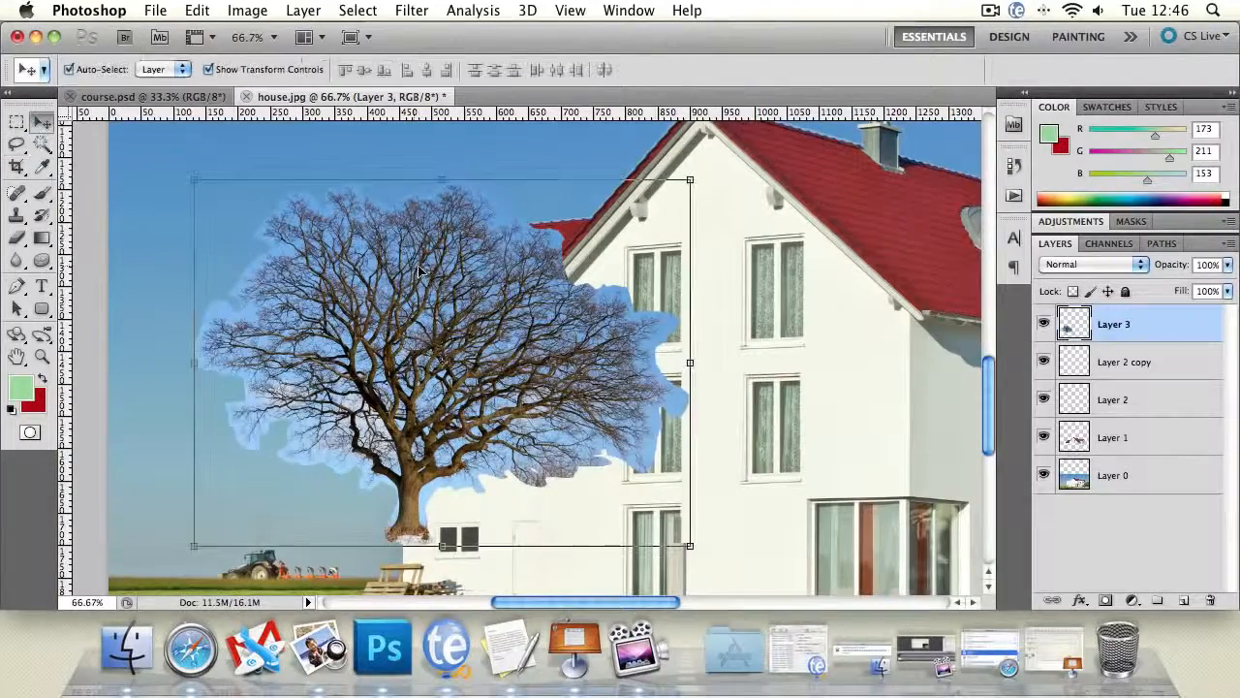
drag(433, 275, 273, 325)
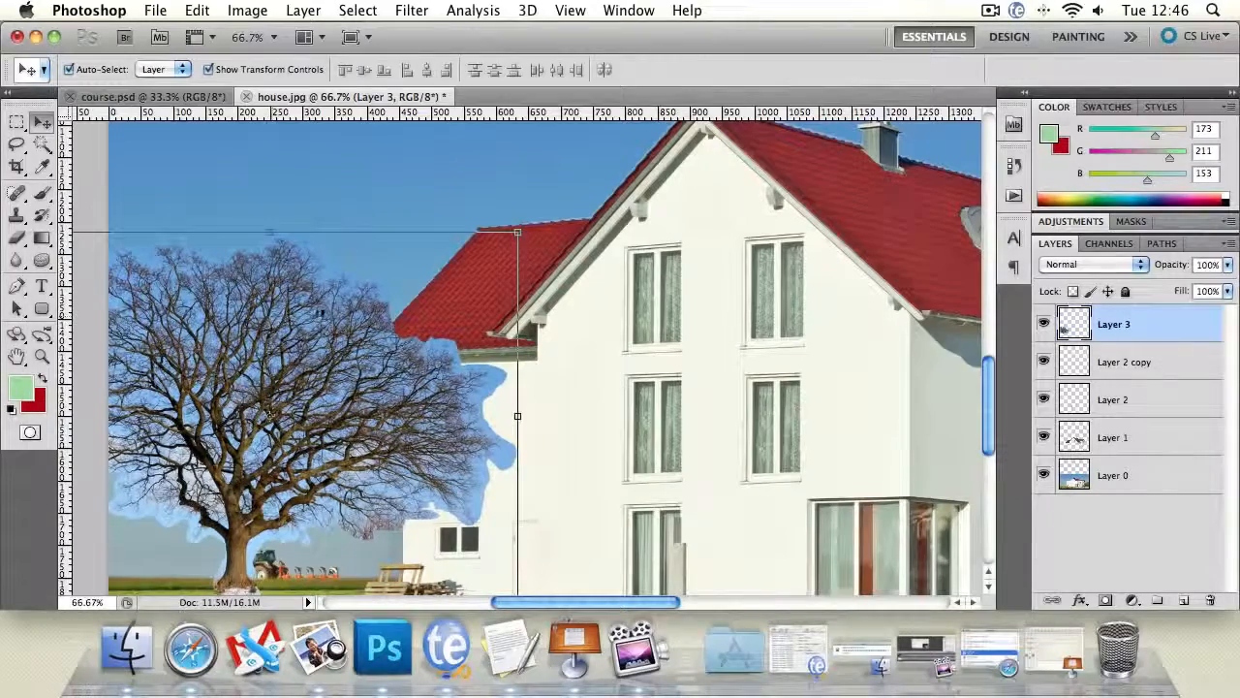
- Examine the moved tree's fit beside the house, both in the whole picture and at 50% magnification
click(41, 356)
click(533, 364)
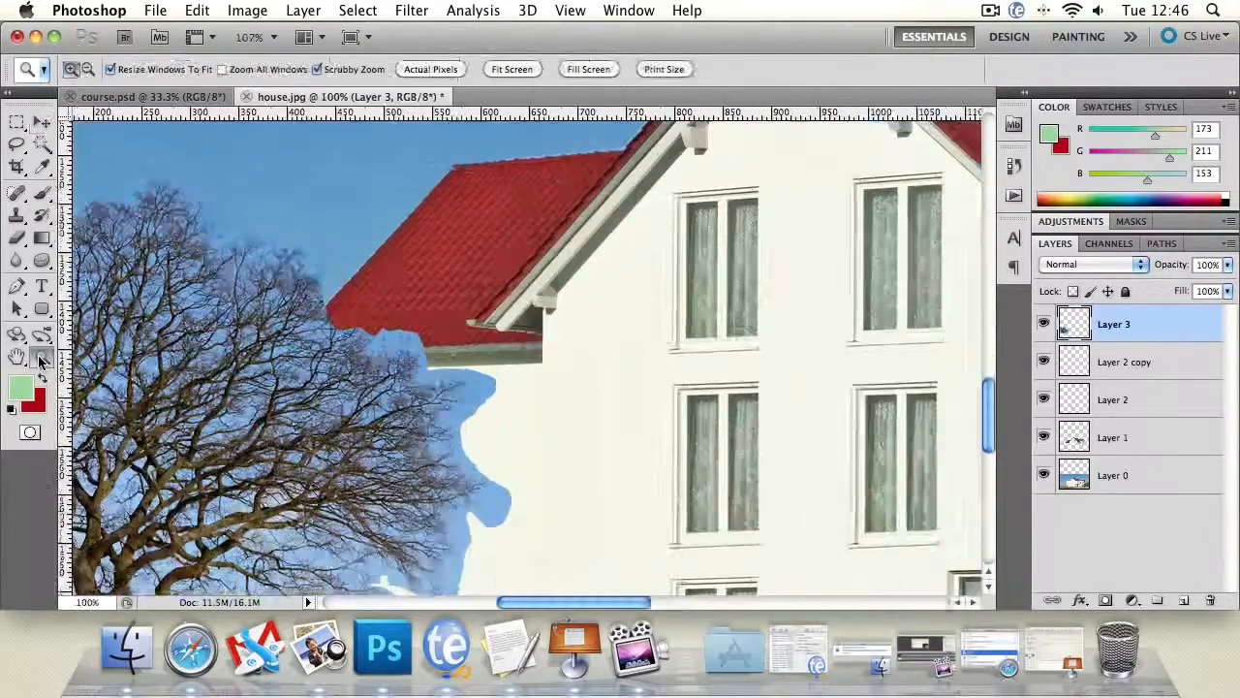
alt+click(493, 392)
alt+click(492, 392)
alt+click(492, 393)
alt+click(493, 392)
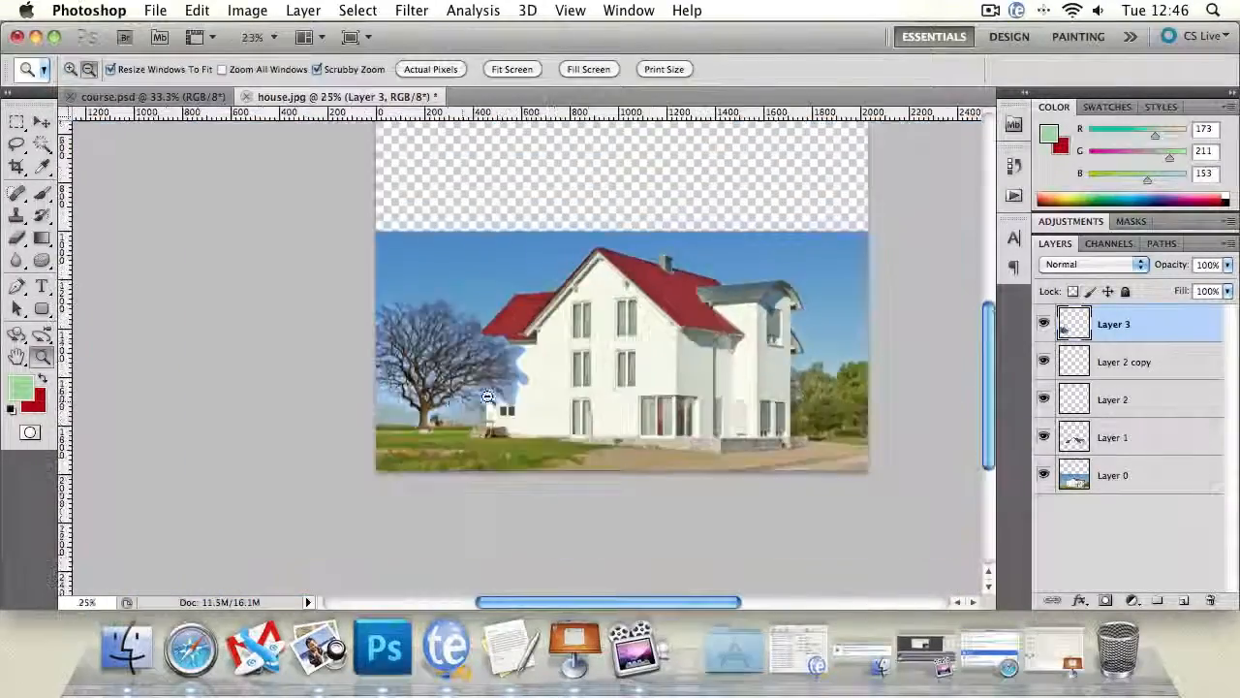
click(445, 391)
click(445, 390)
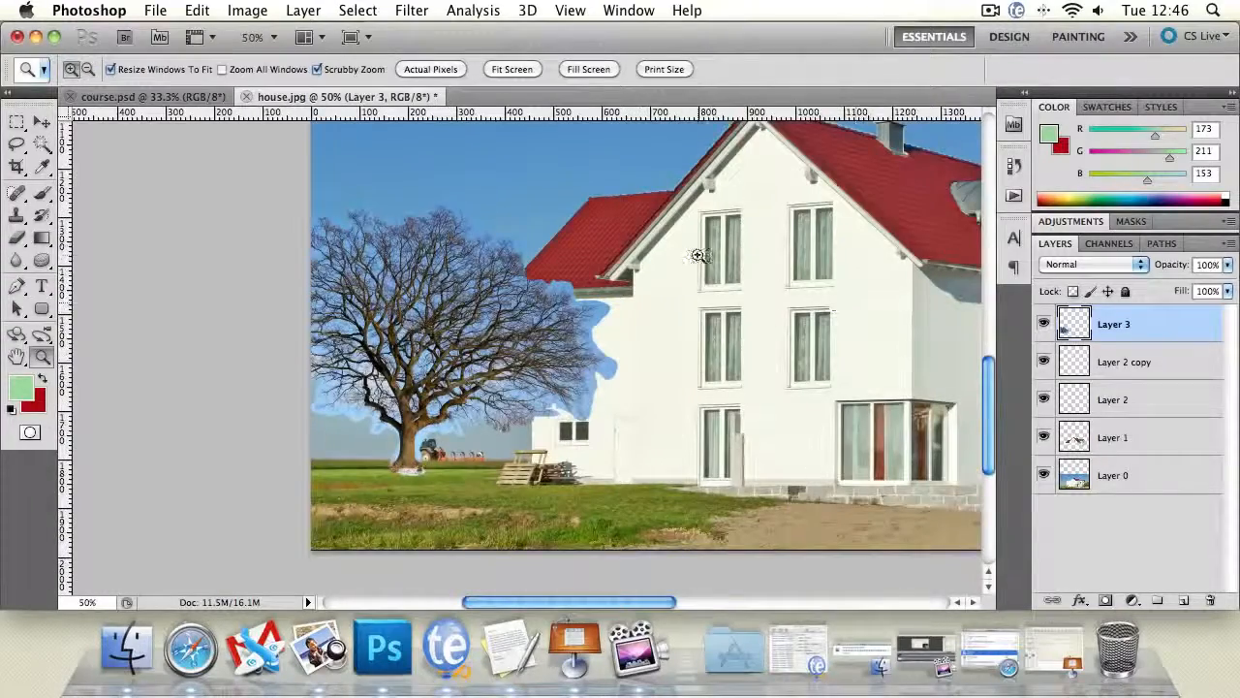
drag(686, 257, 542, 318)
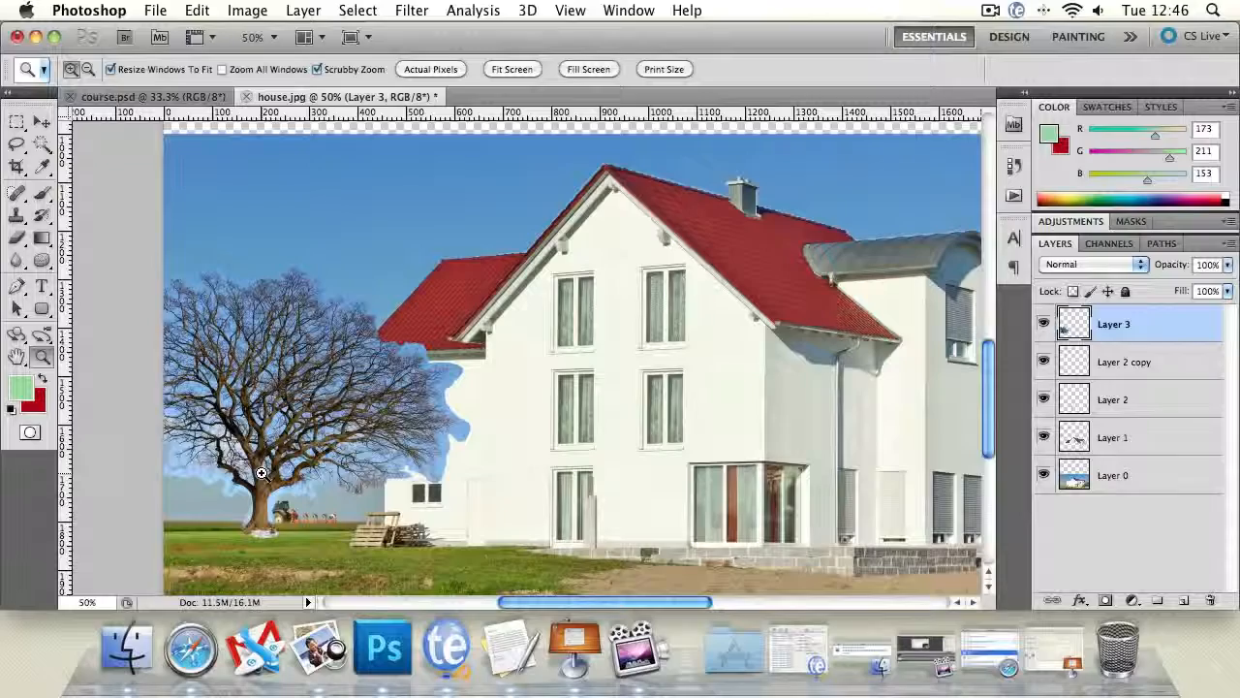
click(16, 357)
drag(680, 418, 696, 410)
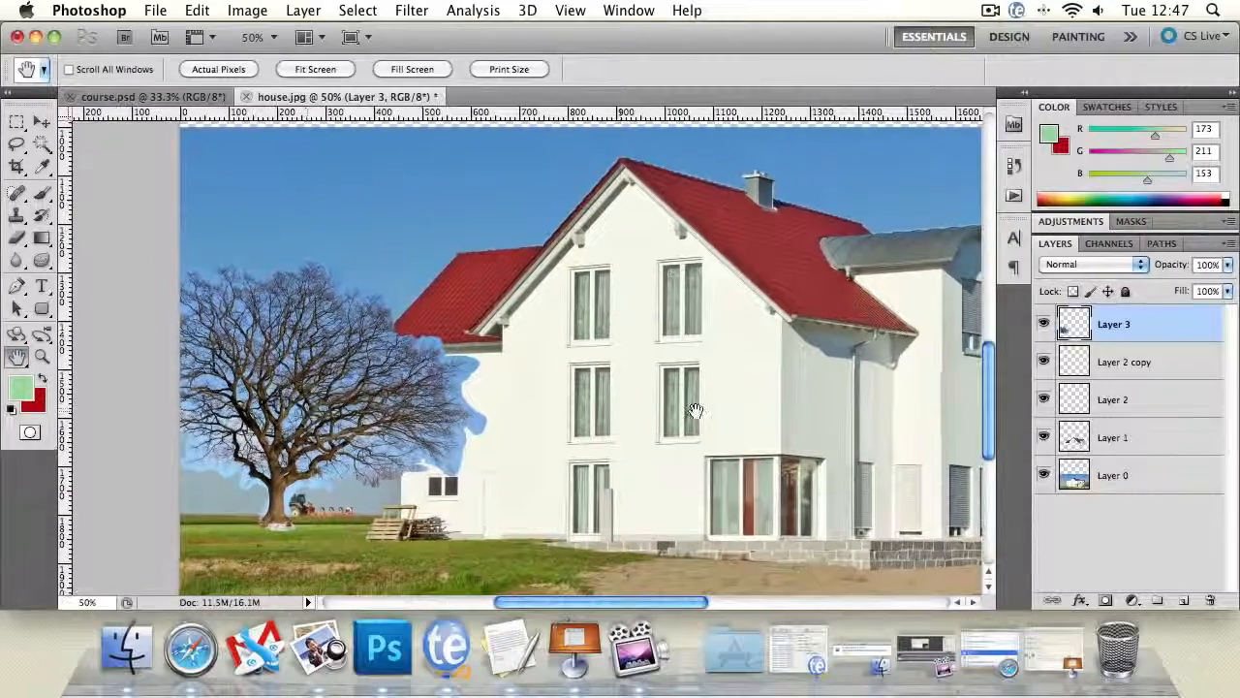
- Set Layer 3's blending mode to Darken, comparing it with Normal before keeping Darken
click(1134, 270)
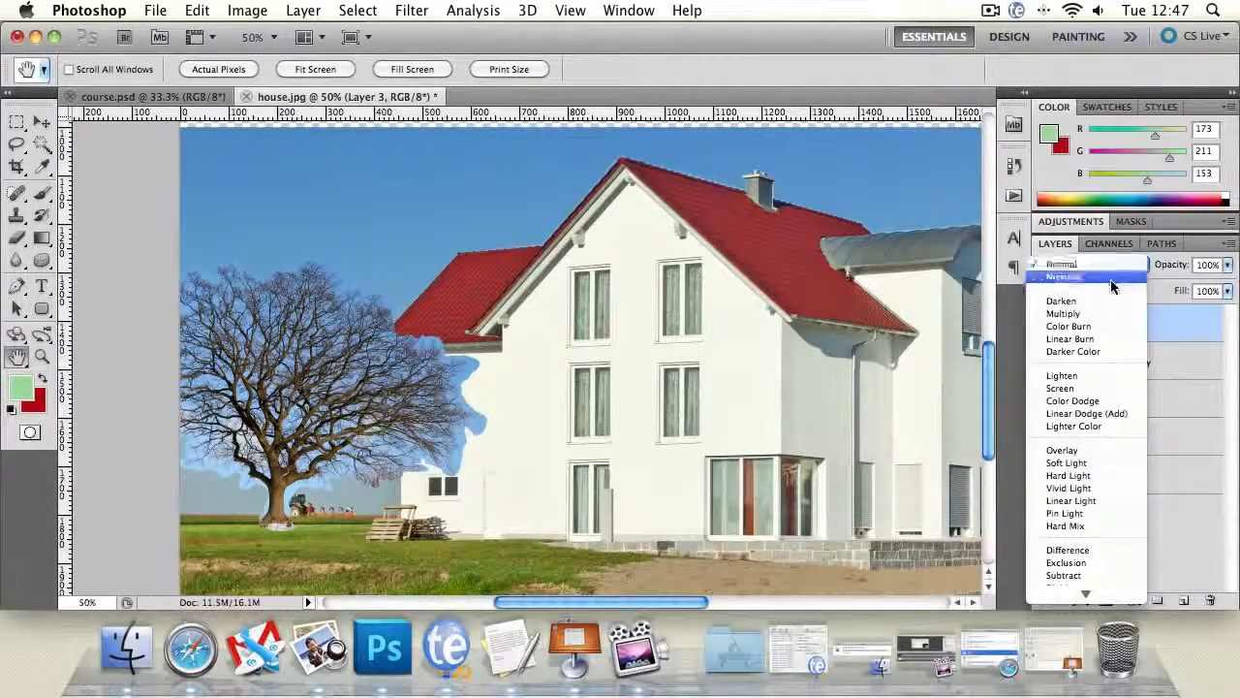
click(1102, 297)
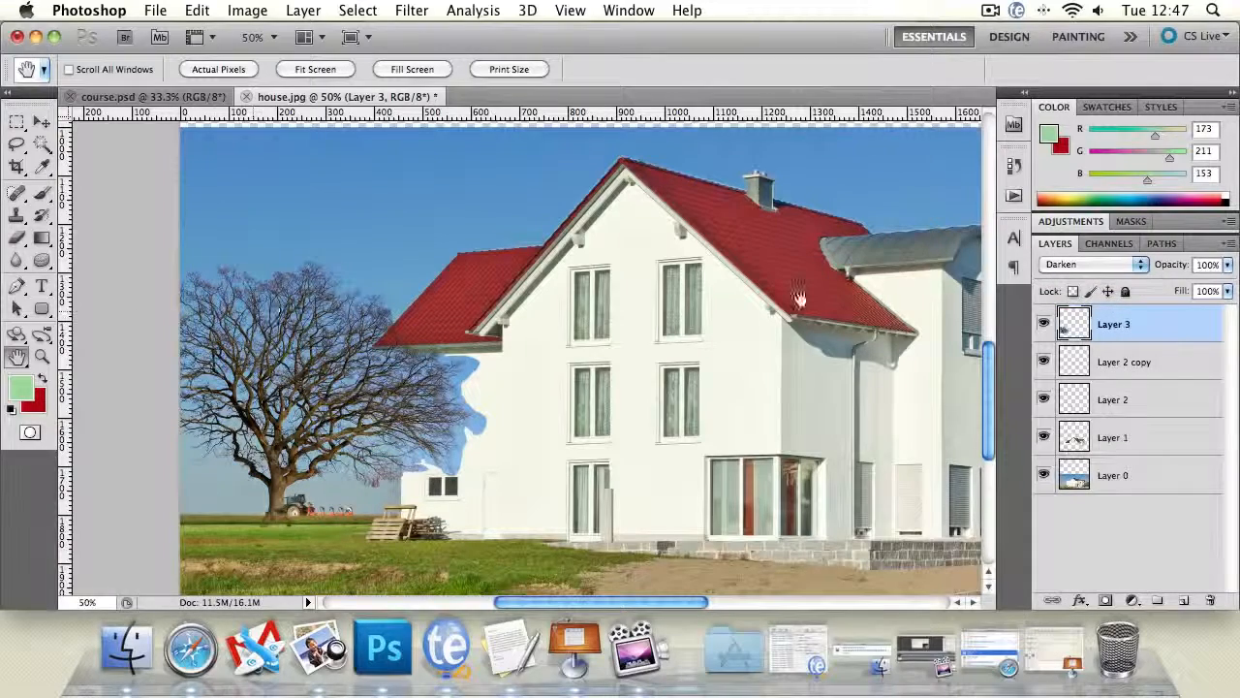
click(1066, 264)
click(1062, 229)
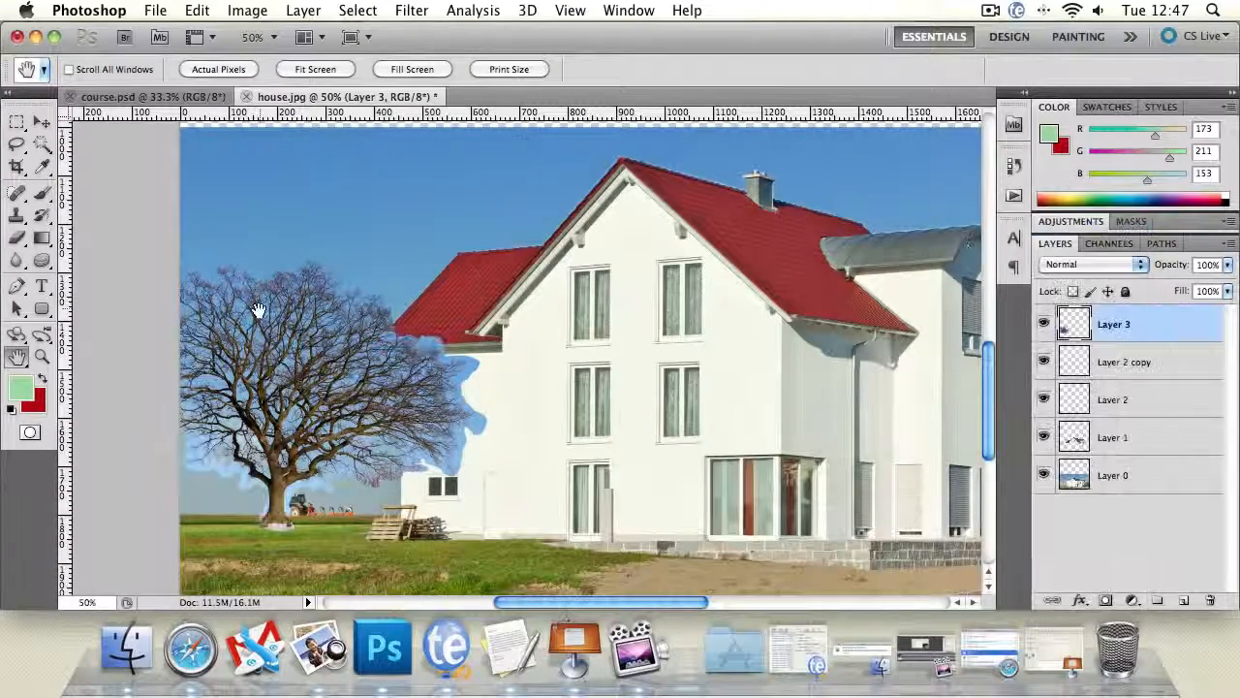
click(1085, 269)
click(1062, 301)
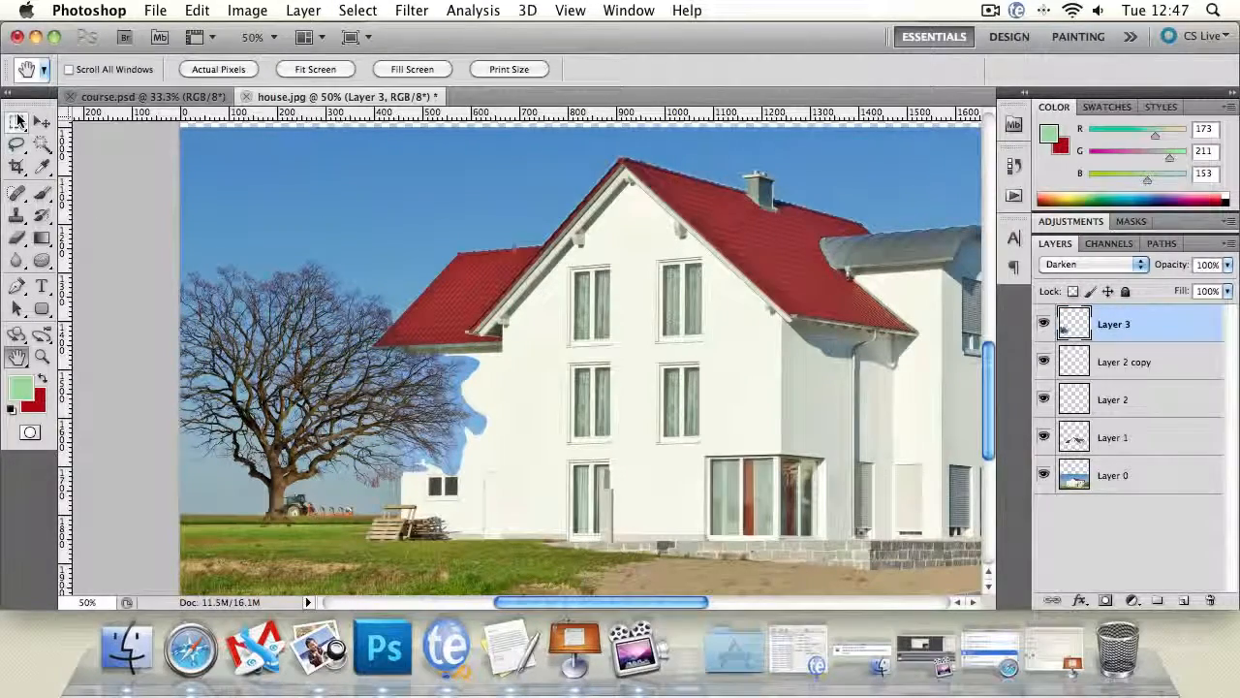
- Mirror the tree horizontally by setting its width to -100%, apply the transform, and shift the tree slightly left in front of the tractor
click(18, 121)
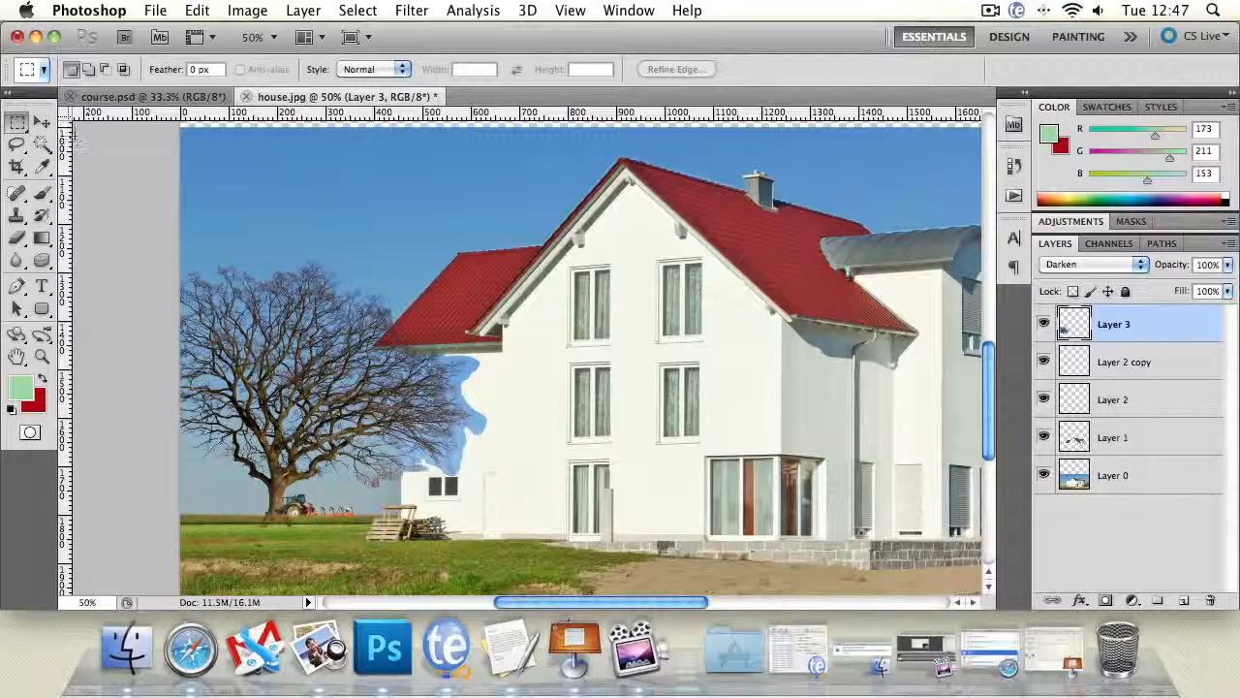
click(41, 122)
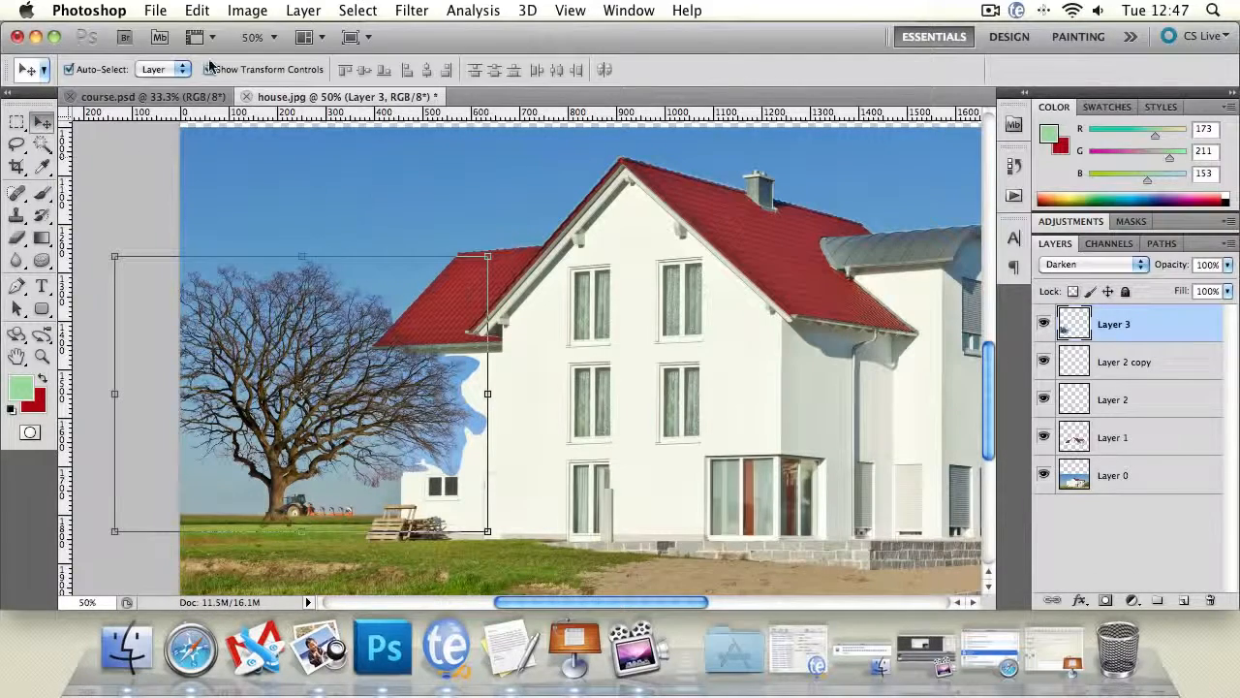
click(490, 394)
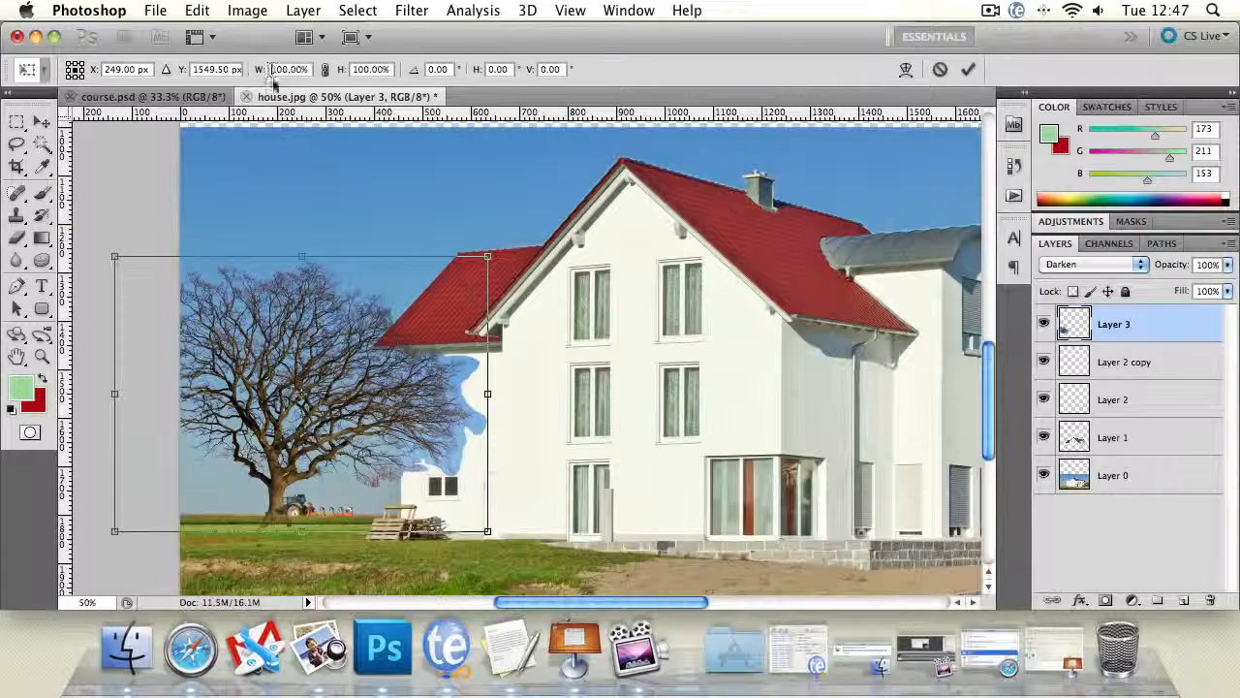
text(-)
key(Return)
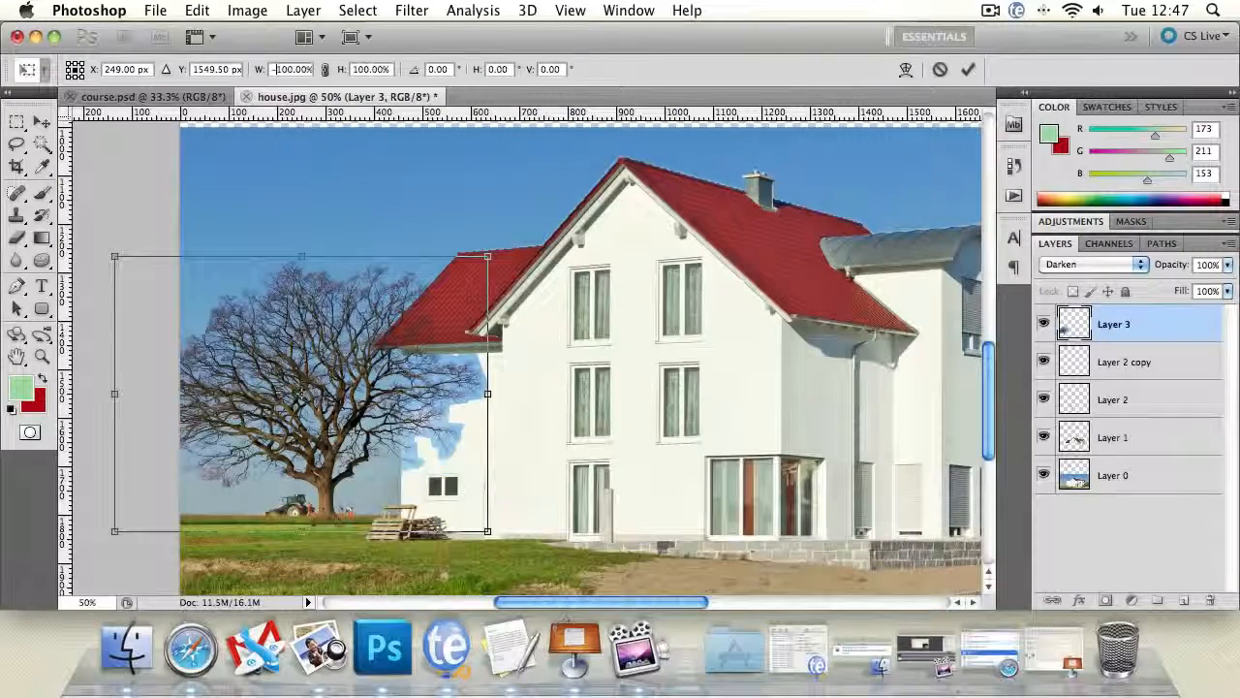
click(42, 121)
click(787, 255)
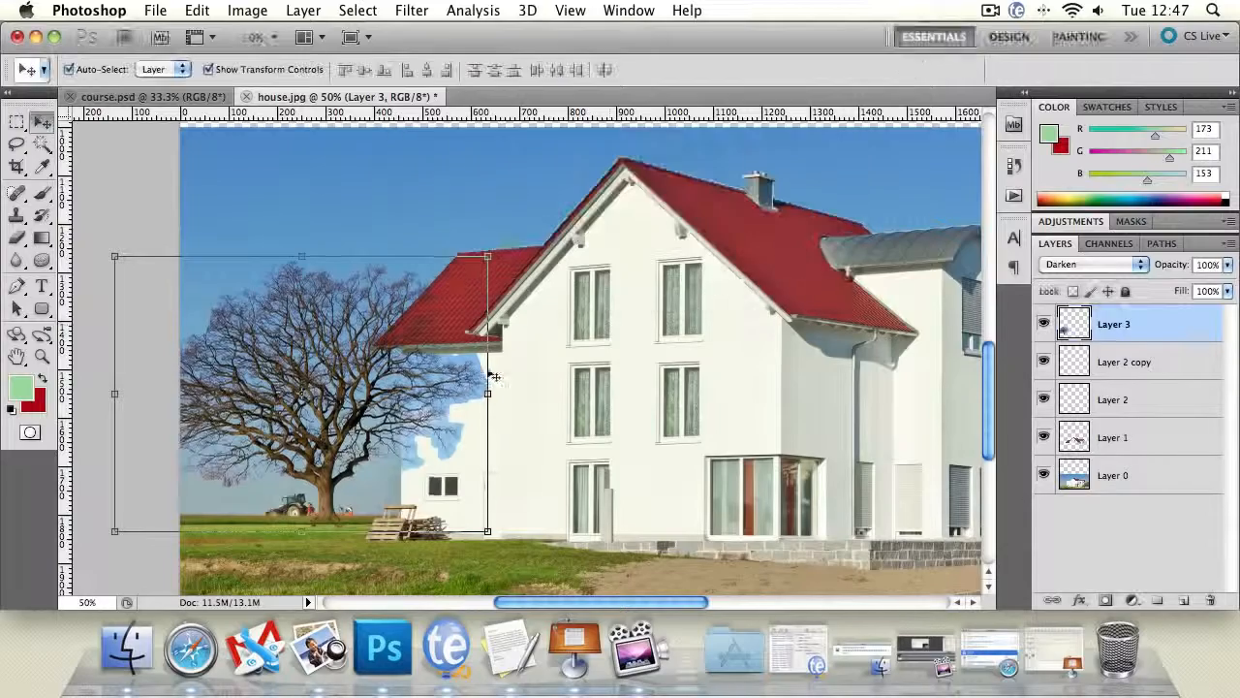
drag(362, 403, 337, 407)
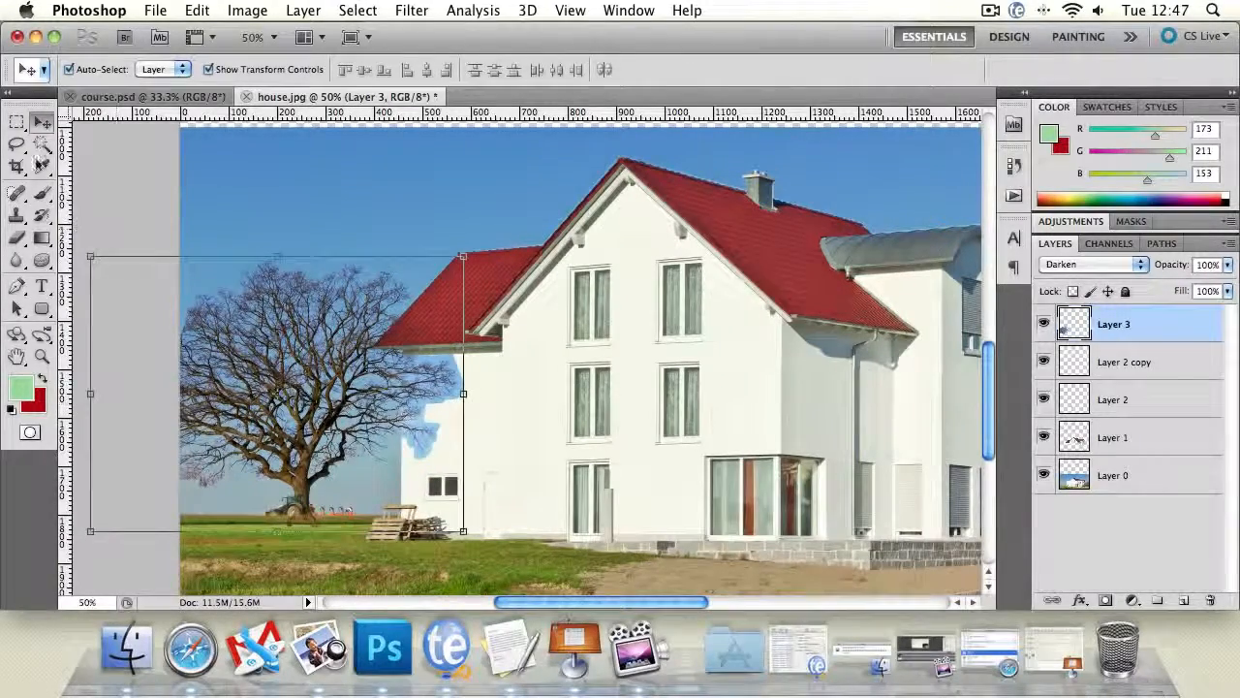
- Select the tree layer's blue remnants over the house's left wall with a rectangular marquee, delete them, and deselect
click(16, 122)
drag(552, 502, 401, 327)
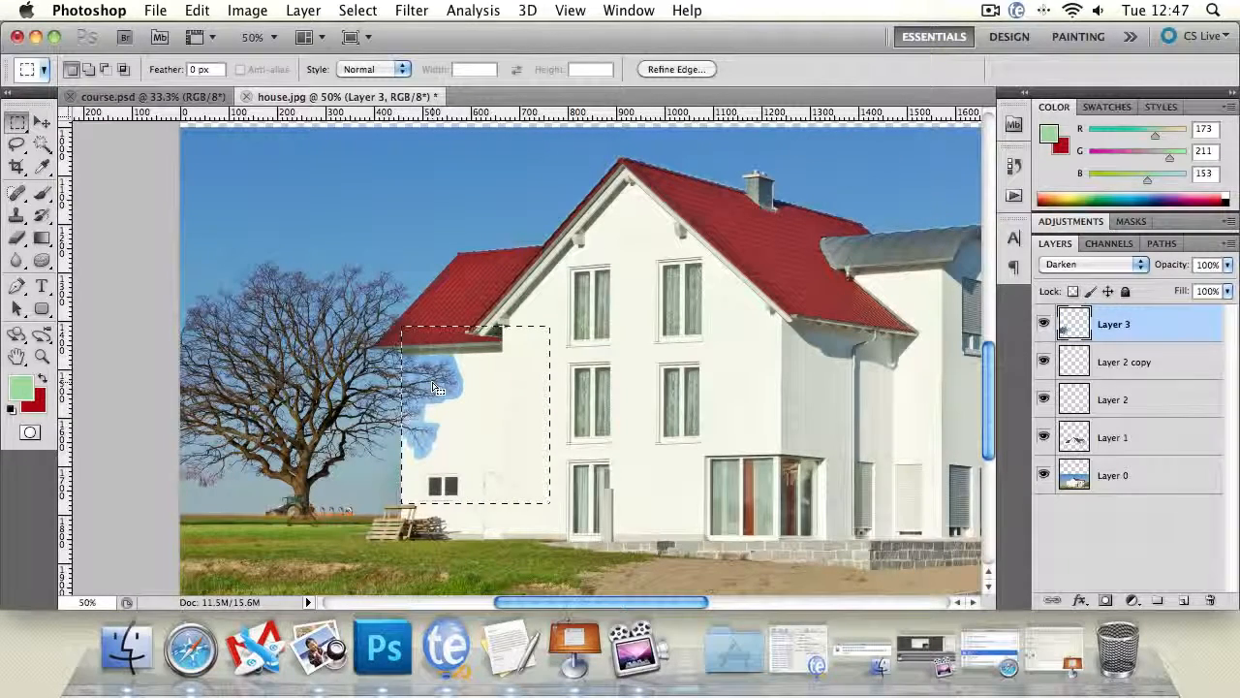
key(Delete)
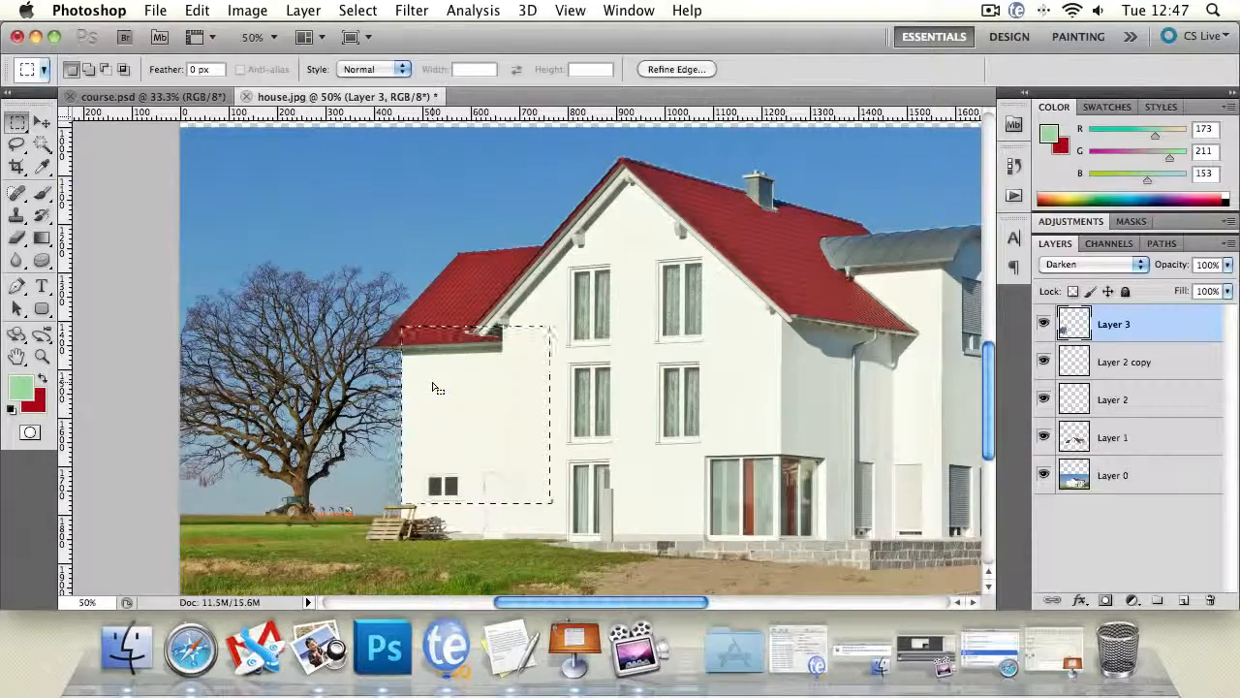
key(super+d)
- Darken the lower trunk of the tree over the tractor with the Burn tool, using Midtones range and 50% exposure
click(41, 357)
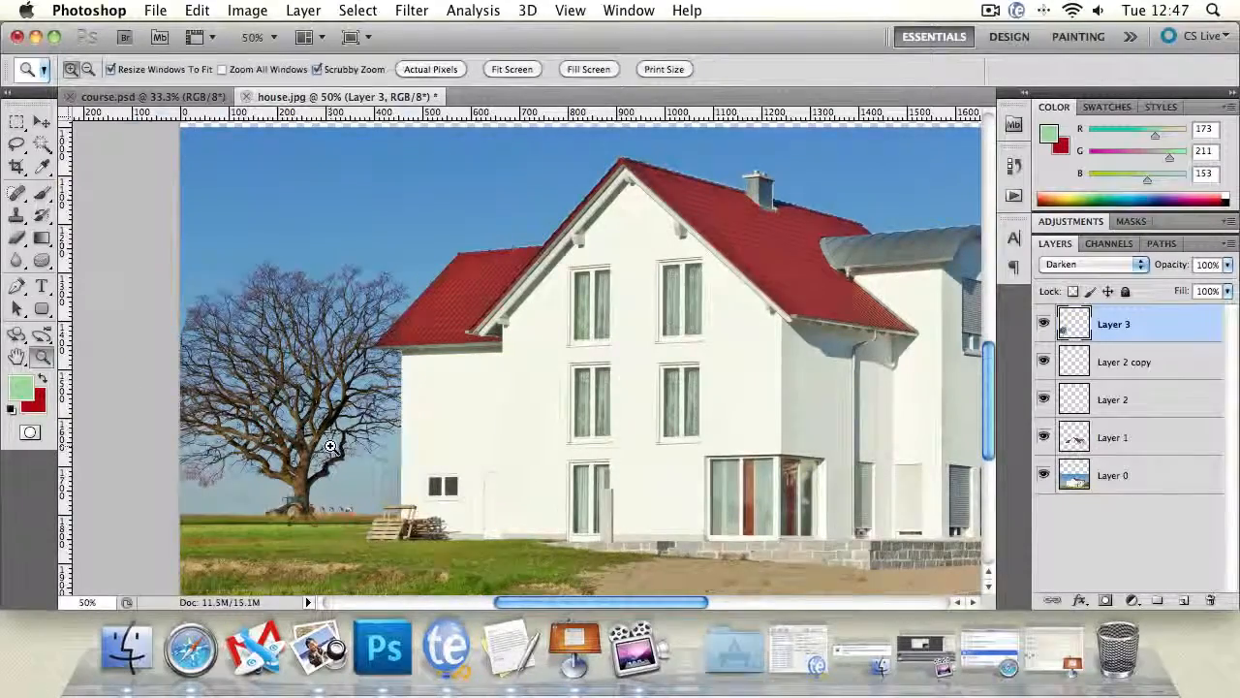
click(254, 528)
click(255, 531)
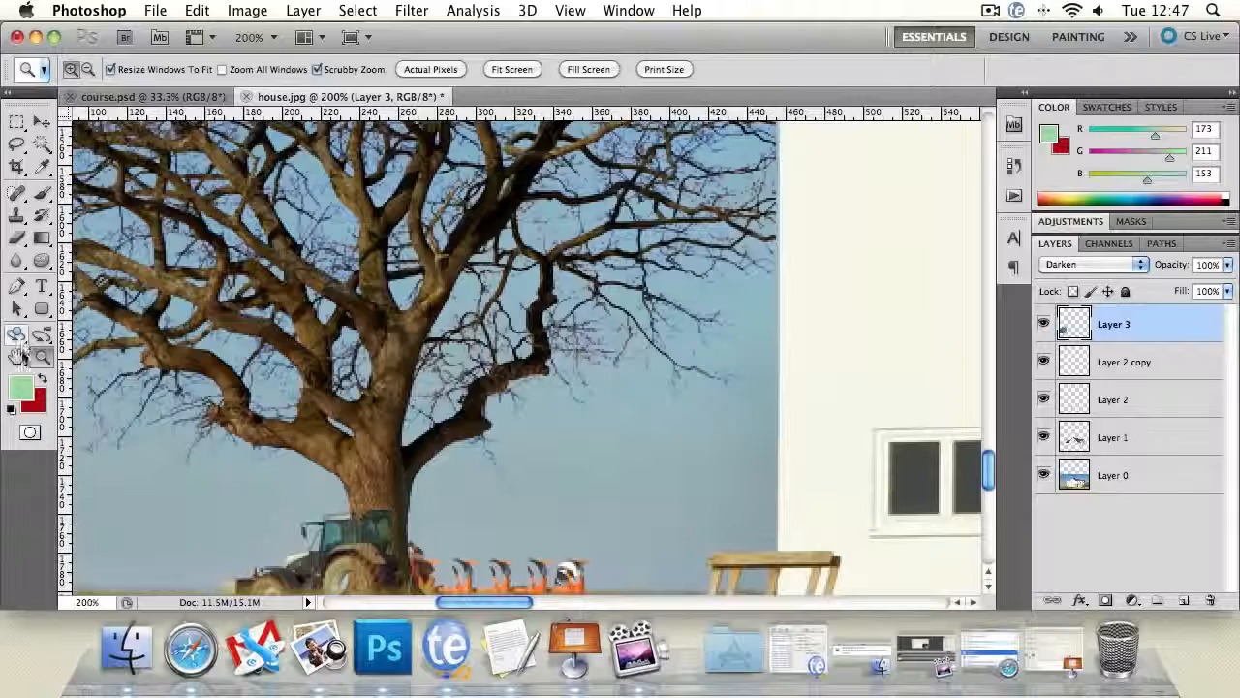
click(17, 357)
drag(261, 446, 277, 227)
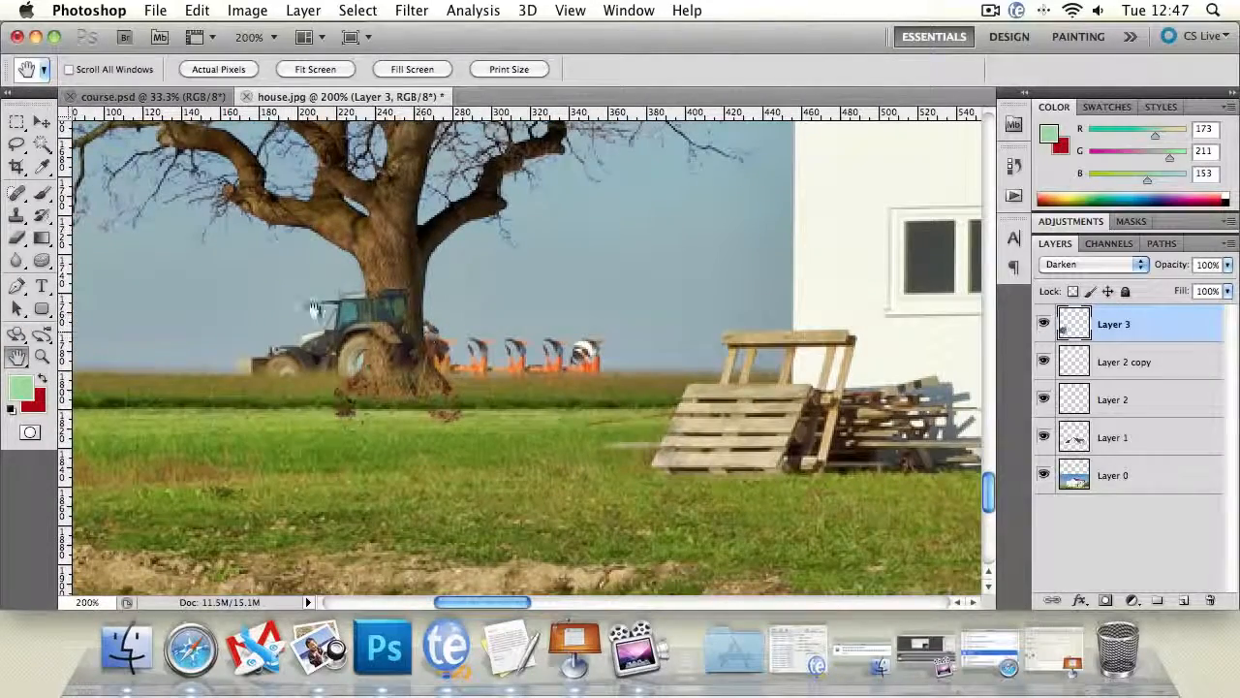
click(16, 262)
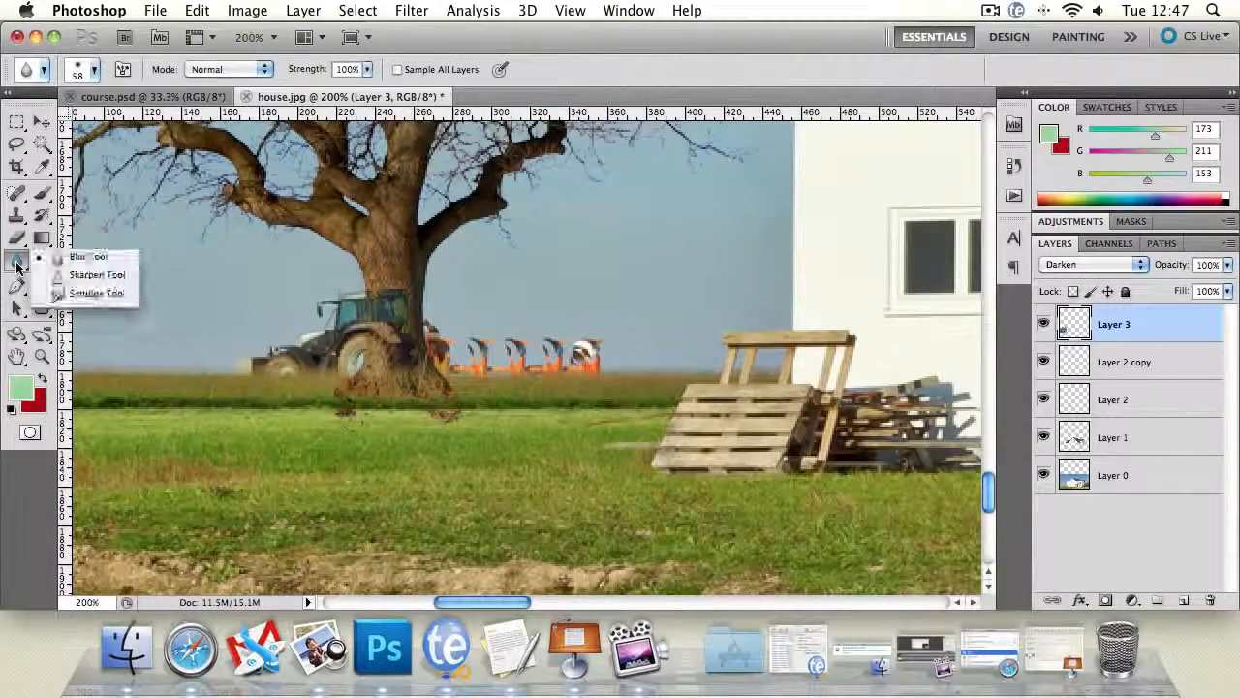
click(42, 238)
click(41, 261)
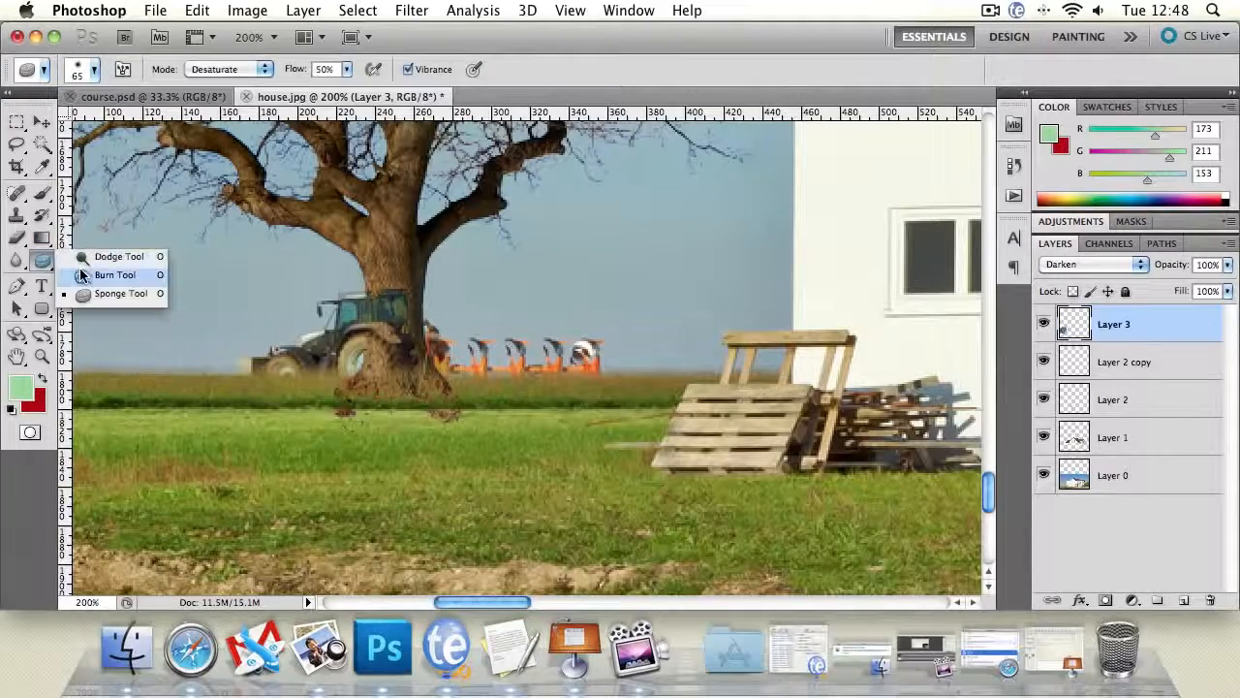
click(80, 275)
mouse_move(385, 306)
mouse_down()
mouse_move(395, 393)
mouse_move(379, 409)
mouse_move(436, 402)
mouse_up()
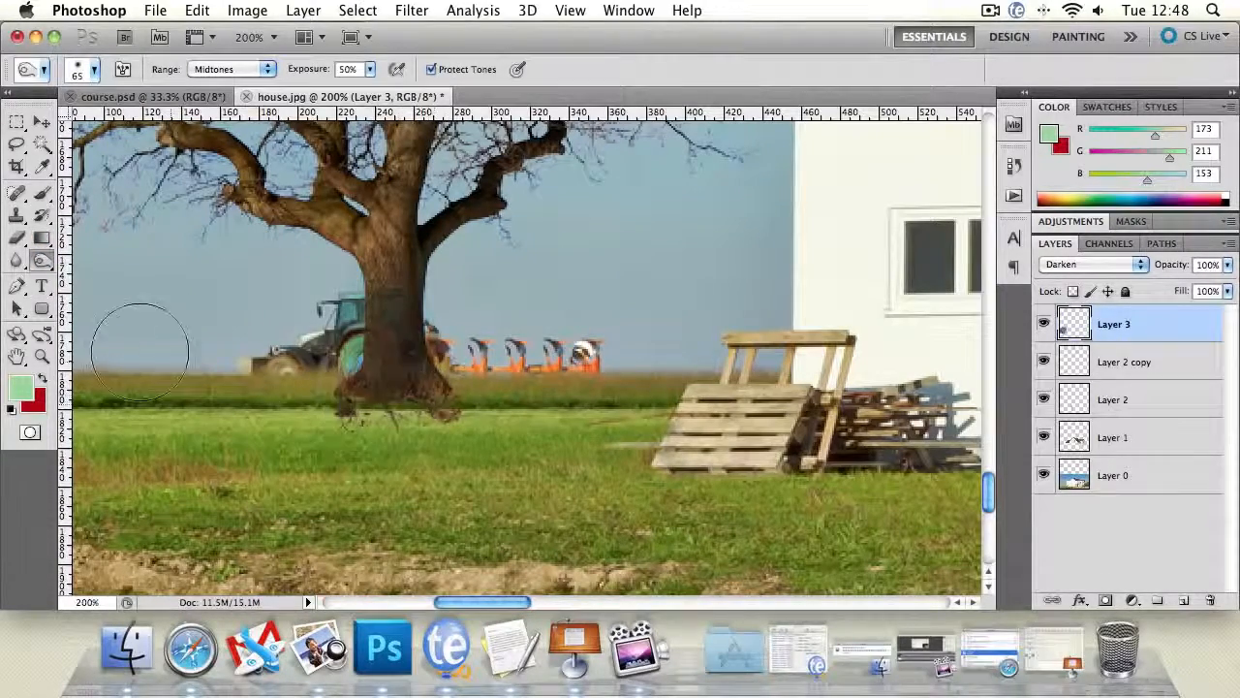
- Review the tree with its darkened trunk against the whole house scene
click(42, 356)
key(super+minus)
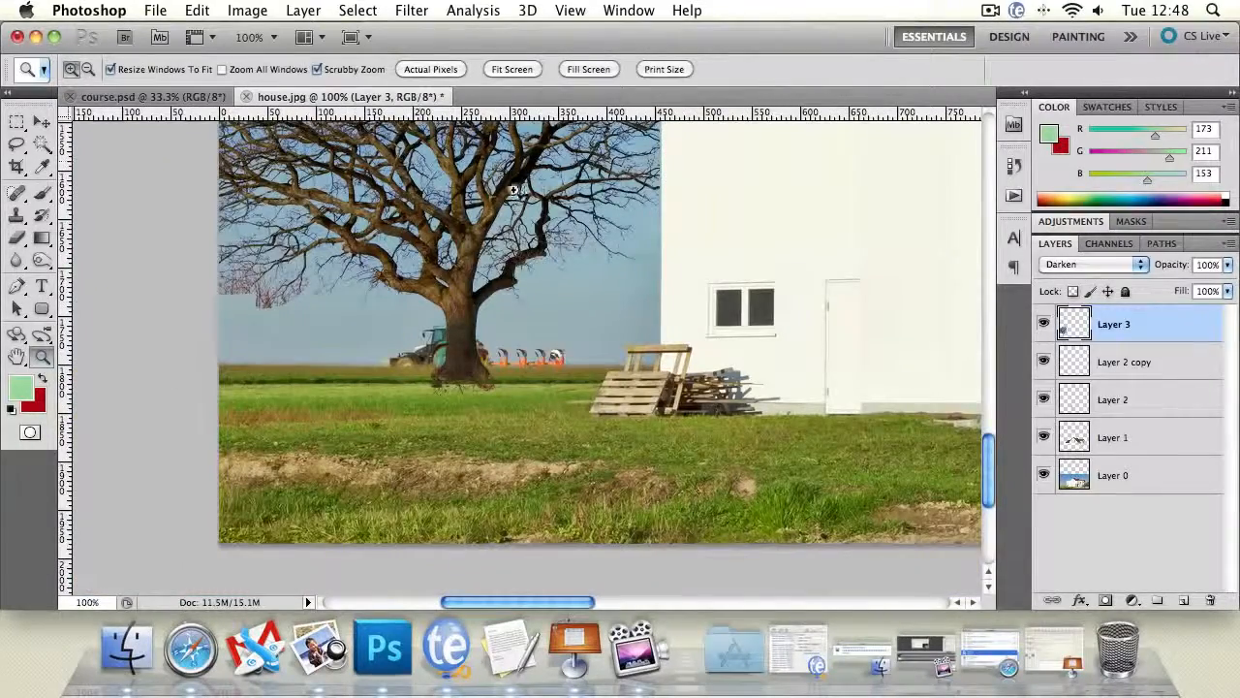
key(super+minus)
key(super+minus)
key(super+minus)
drag(577, 211, 519, 352)
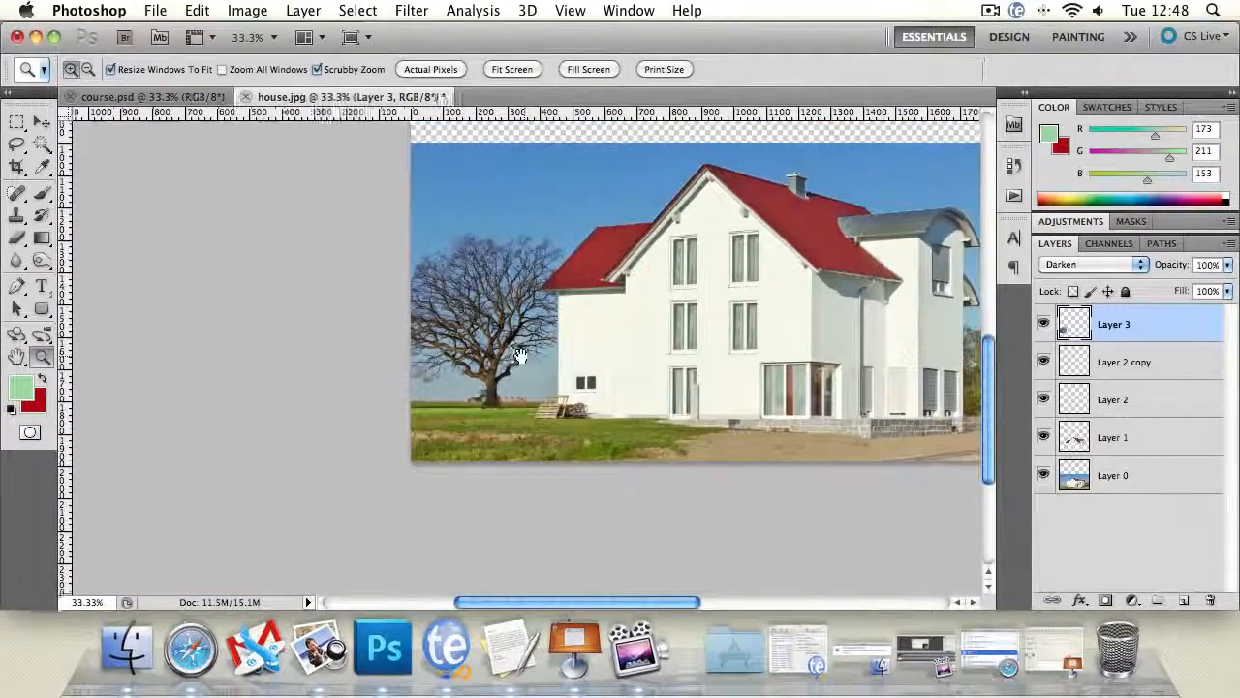
- Soften the base of the tree trunk by lassoing the stray roots with a 10 px feather, deleting them, and deselecting
drag(496, 414, 368, 374)
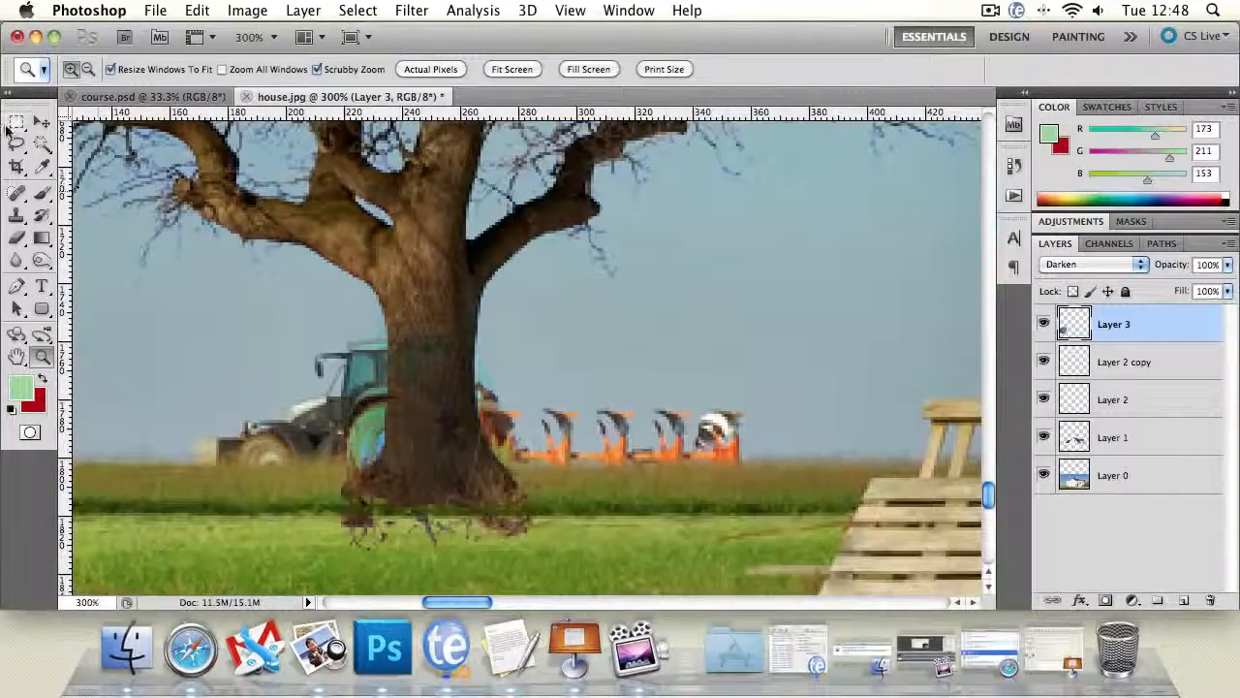
click(16, 143)
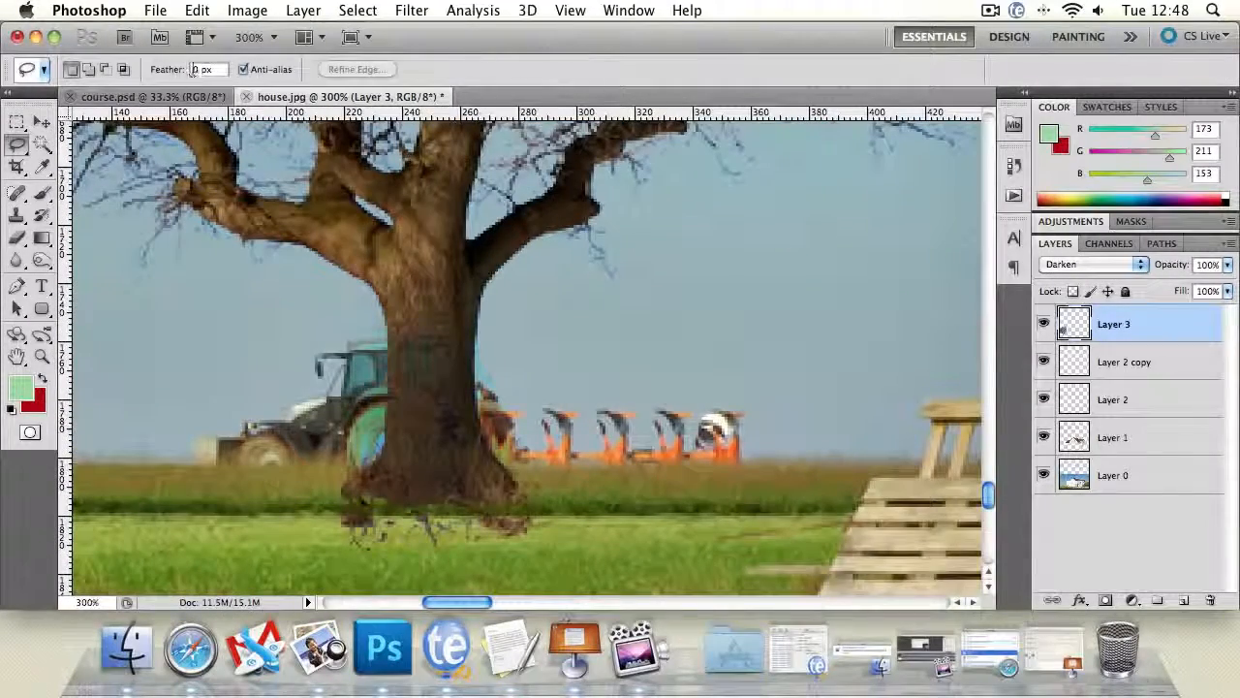
click(192, 70)
text(1)
mouse_move(304, 512)
mouse_down()
mouse_move(407, 492)
mouse_move(564, 502)
mouse_move(374, 535)
mouse_move(532, 533)
mouse_move(391, 557)
mouse_up()
key(Delete)
key(super+d)
click(742, 258)
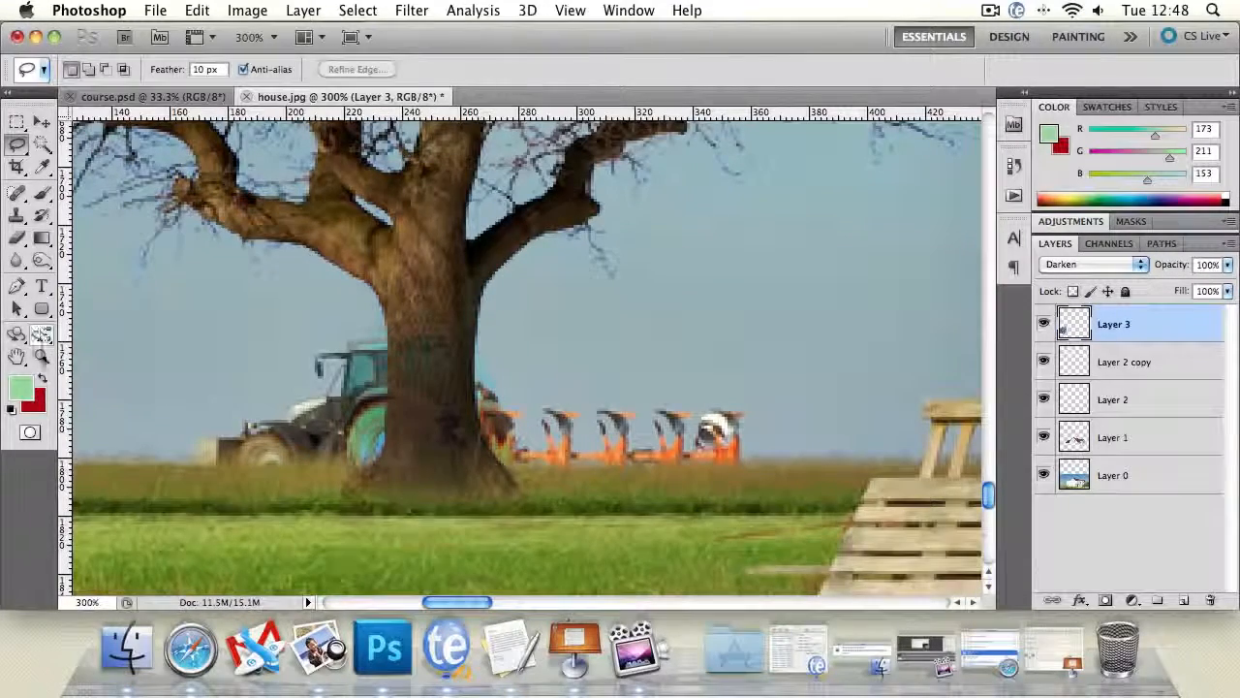
- Review the tree's softened base against the whole house scene
click(42, 359)
double_click(42, 359)
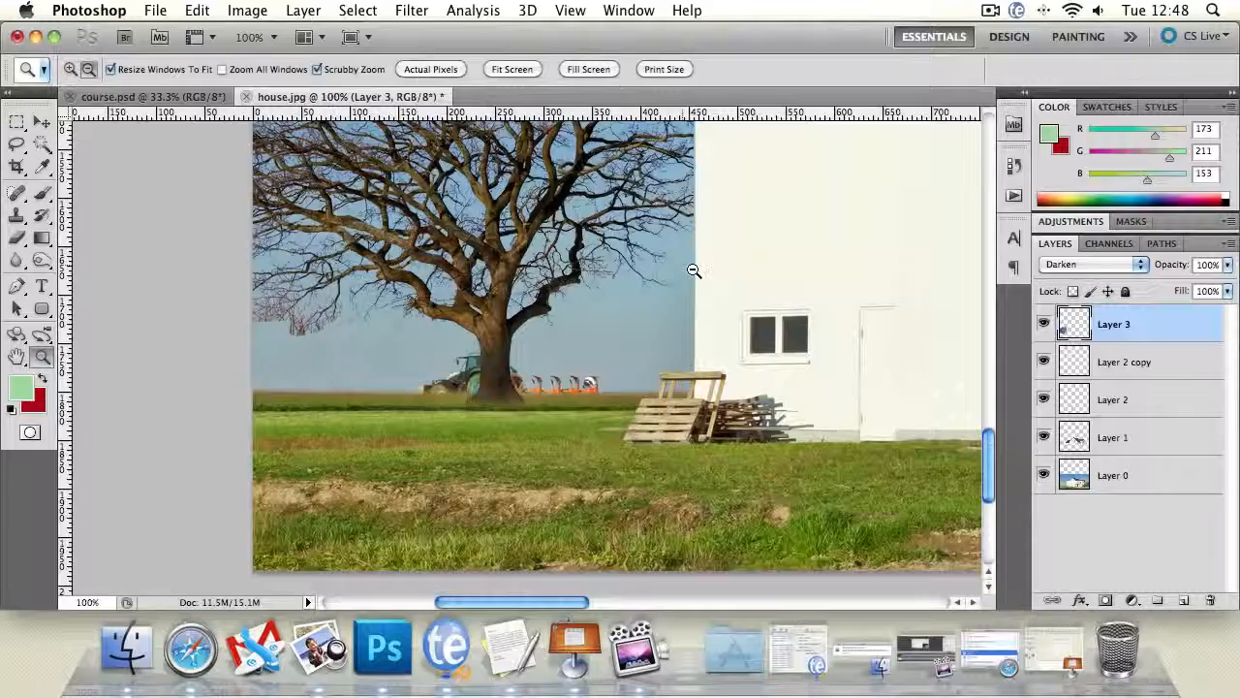
alt+click(691, 270)
alt+click(693, 272)
alt+click(694, 272)
drag(892, 244, 664, 324)
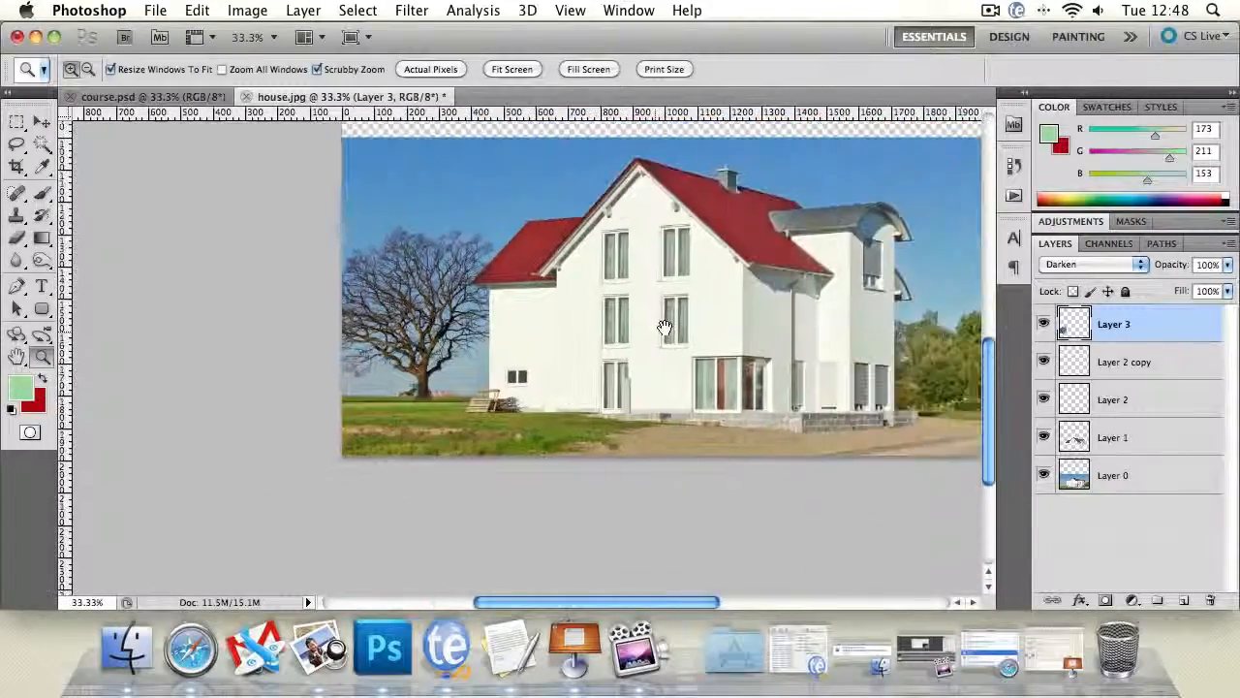
- On Layer 0, clone the clean horizon over the underside of the tractor's front with a 13 px Clone Stamp
click(425, 391)
click(423, 390)
click(421, 390)
click(422, 390)
click(421, 390)
click(422, 390)
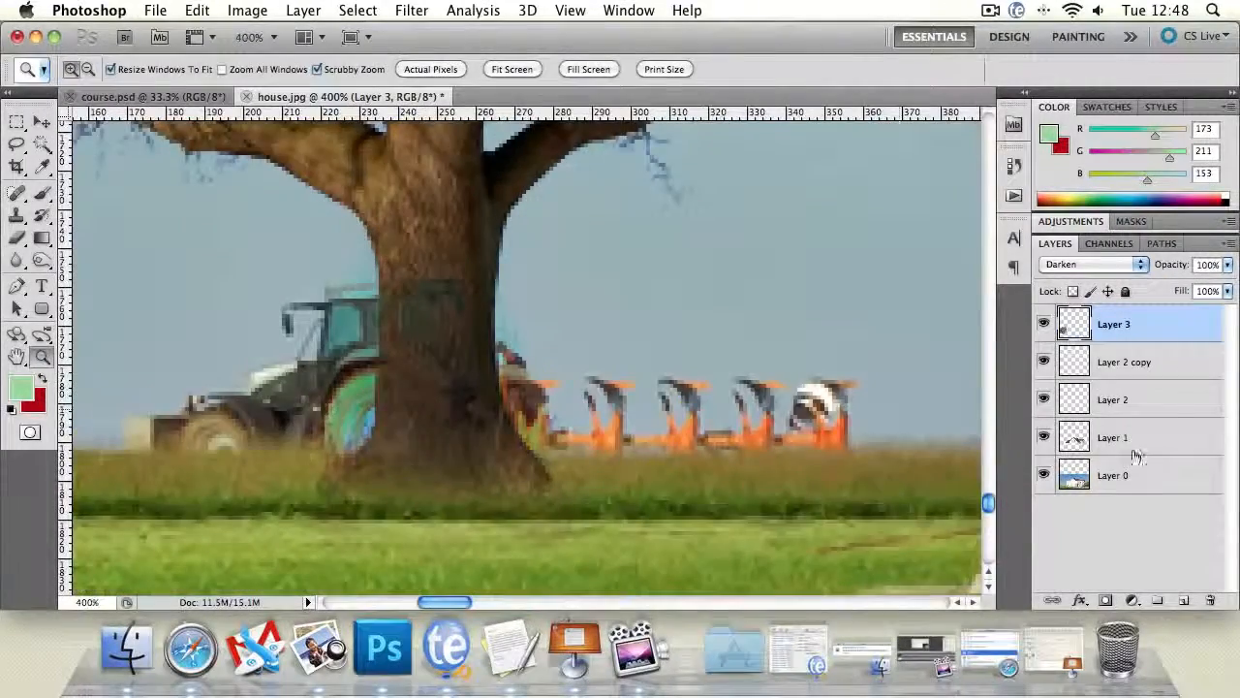
drag(366, 415, 464, 368)
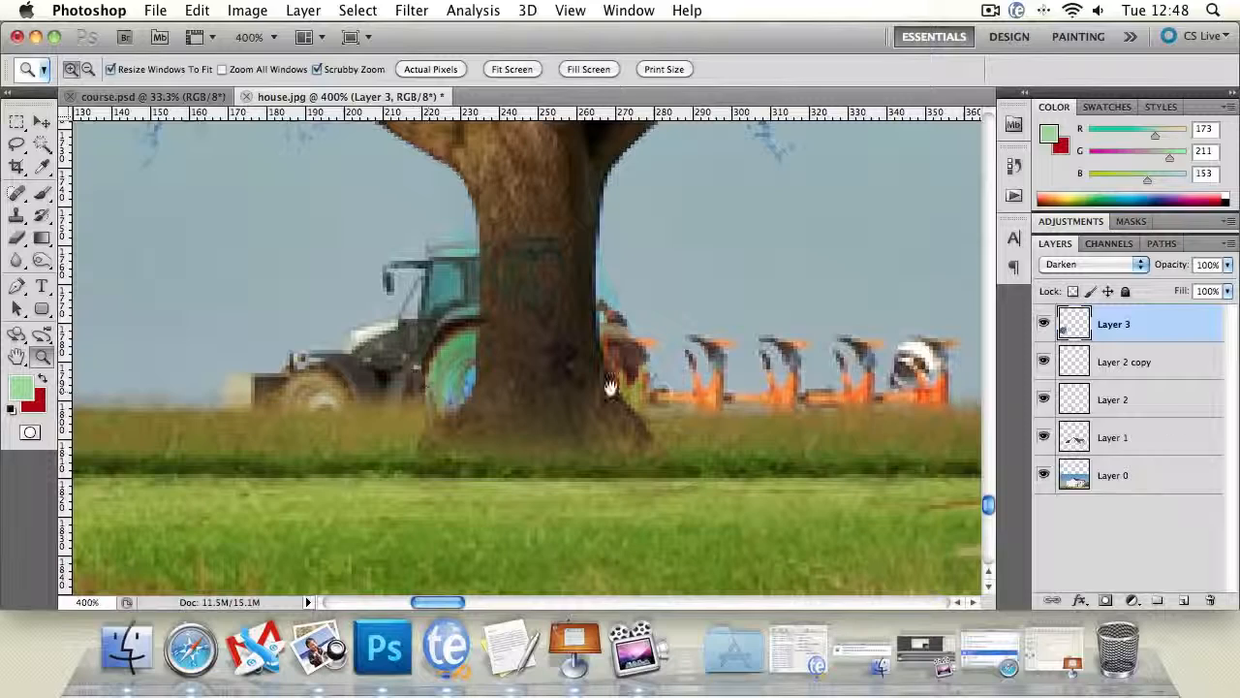
click(1149, 437)
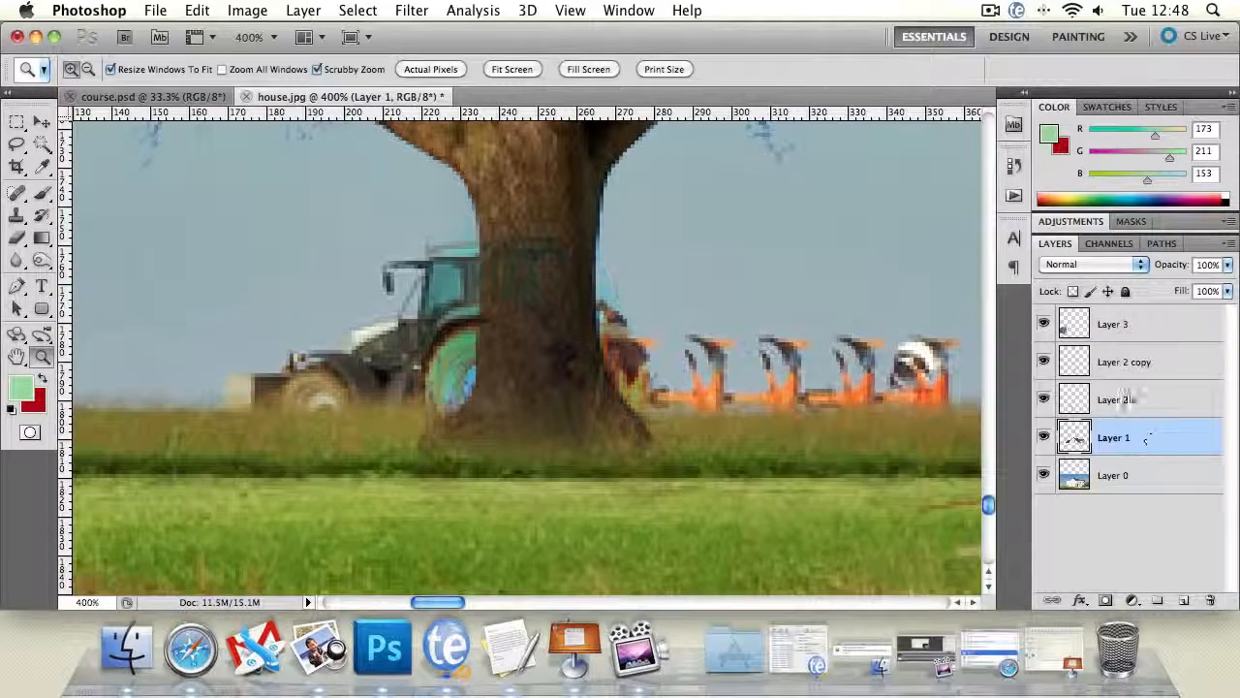
click(1137, 366)
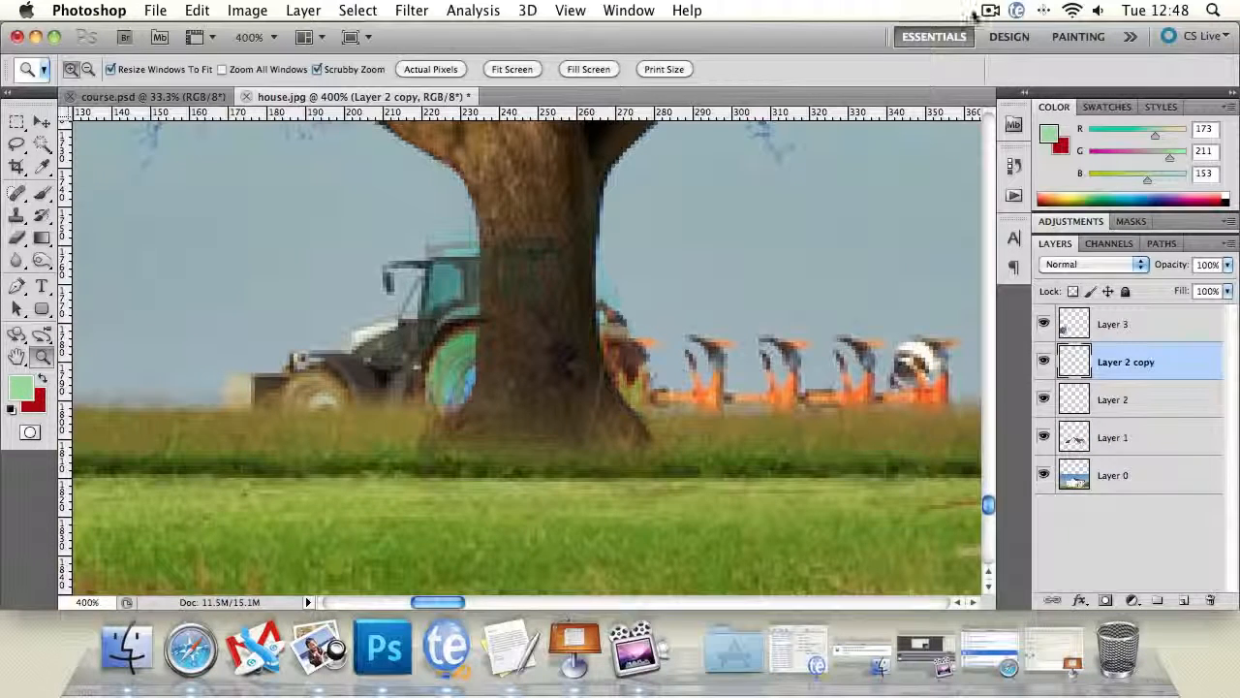
click(1184, 481)
click(18, 216)
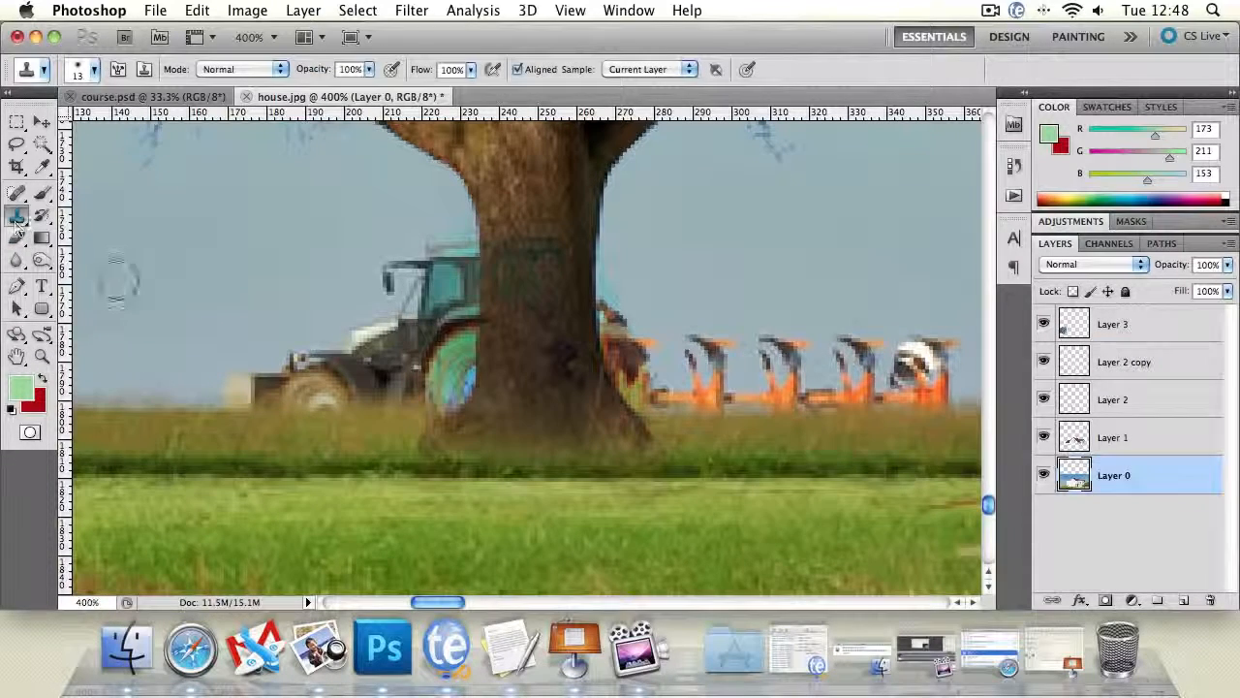
alt+click(126, 407)
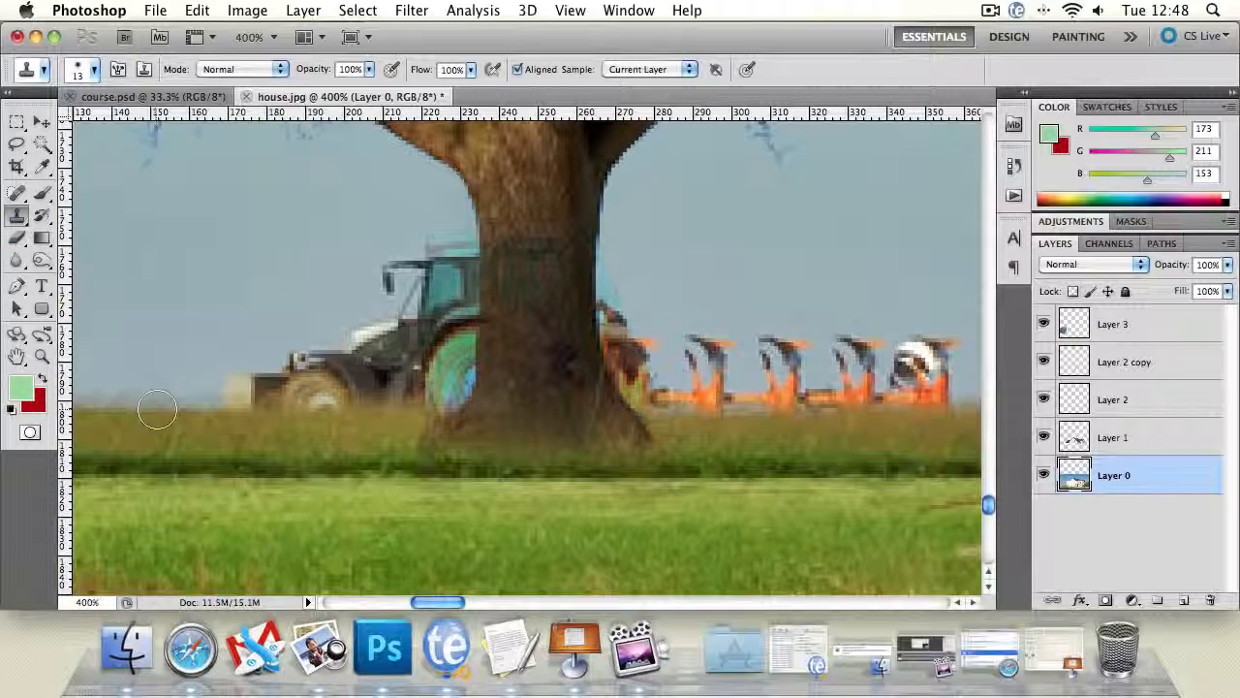
drag(234, 406, 432, 400)
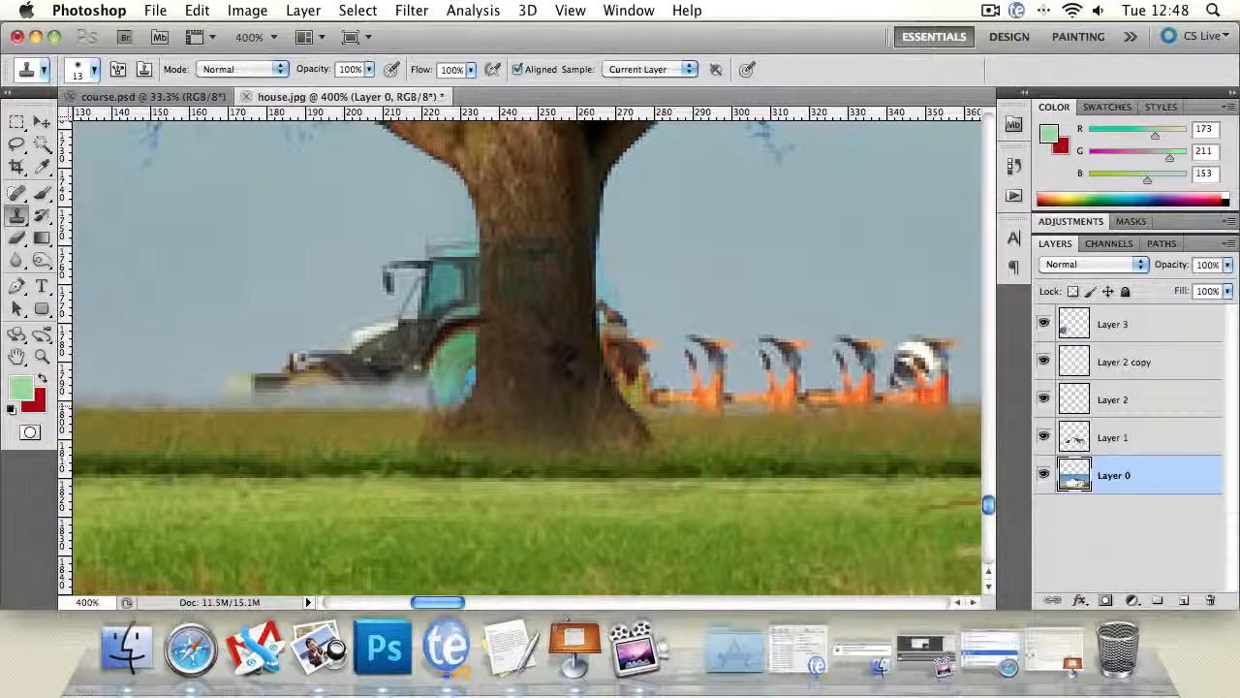
- Clone the clean horizon along the bottom edge of the orange plough behind the trunk
alt+click(105, 407)
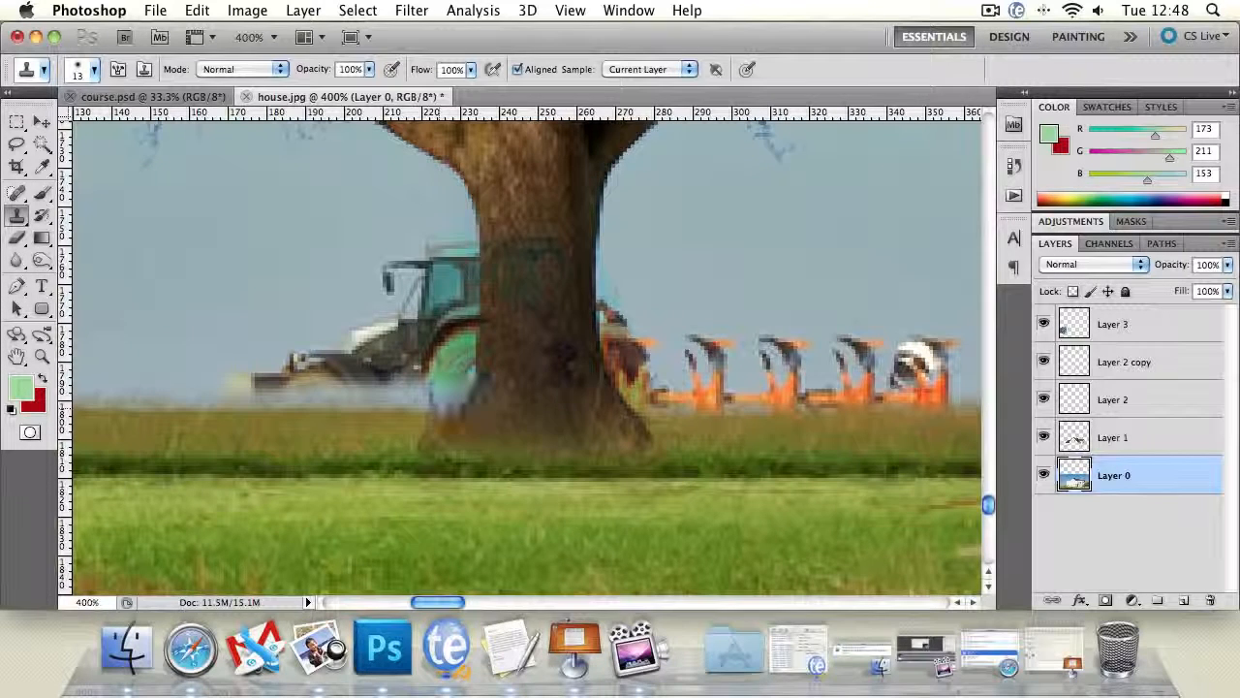
drag(630, 399, 758, 407)
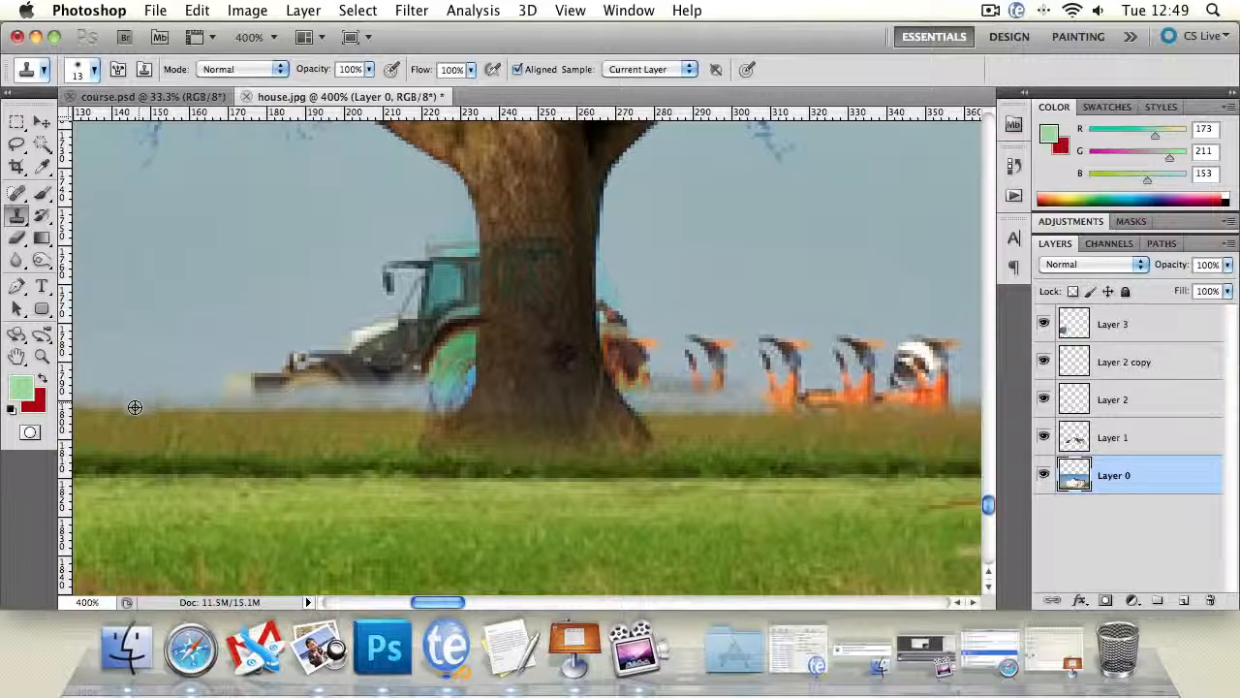
alt+click(104, 406)
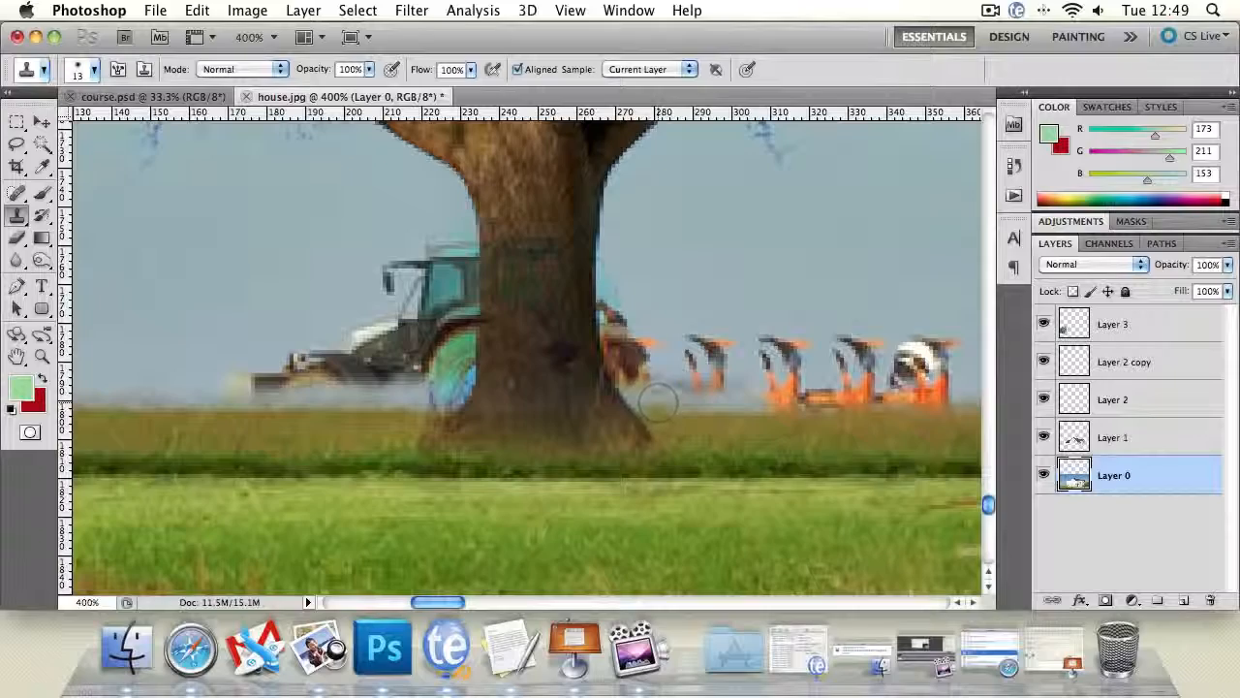
drag(657, 405, 977, 407)
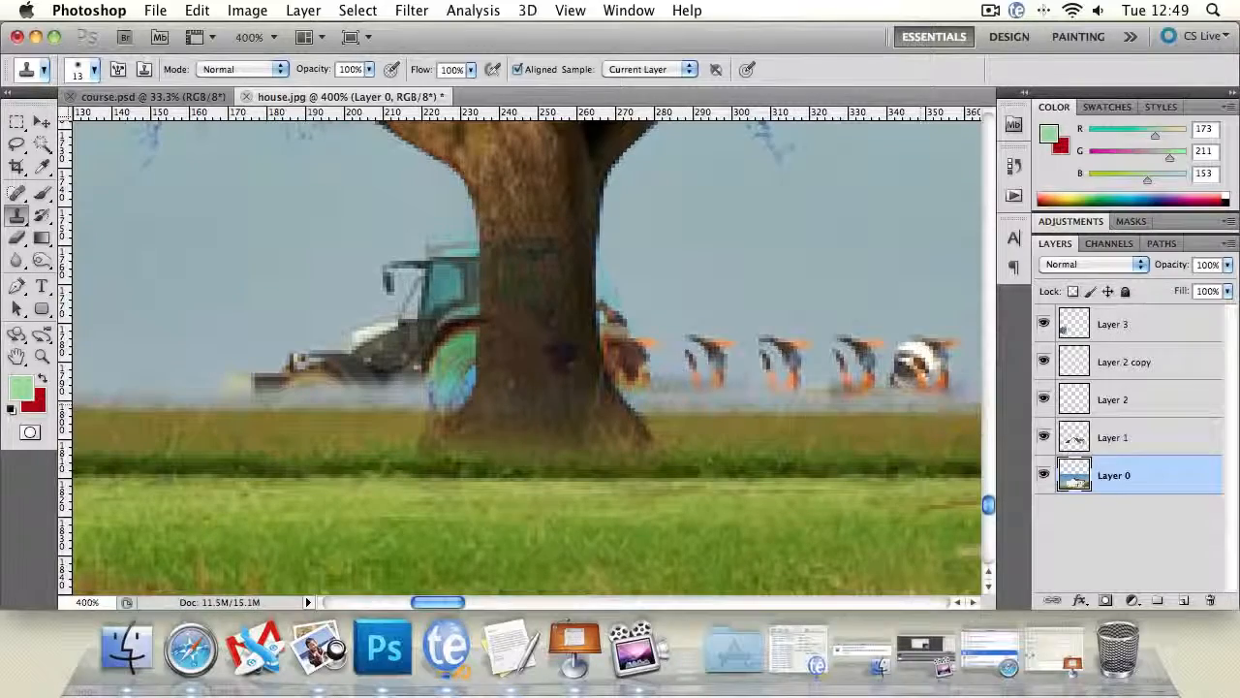
- Clone sky over the front end of the tractor's hood with the Clone Stamp
click(42, 355)
alt+click(446, 399)
alt+click(445, 398)
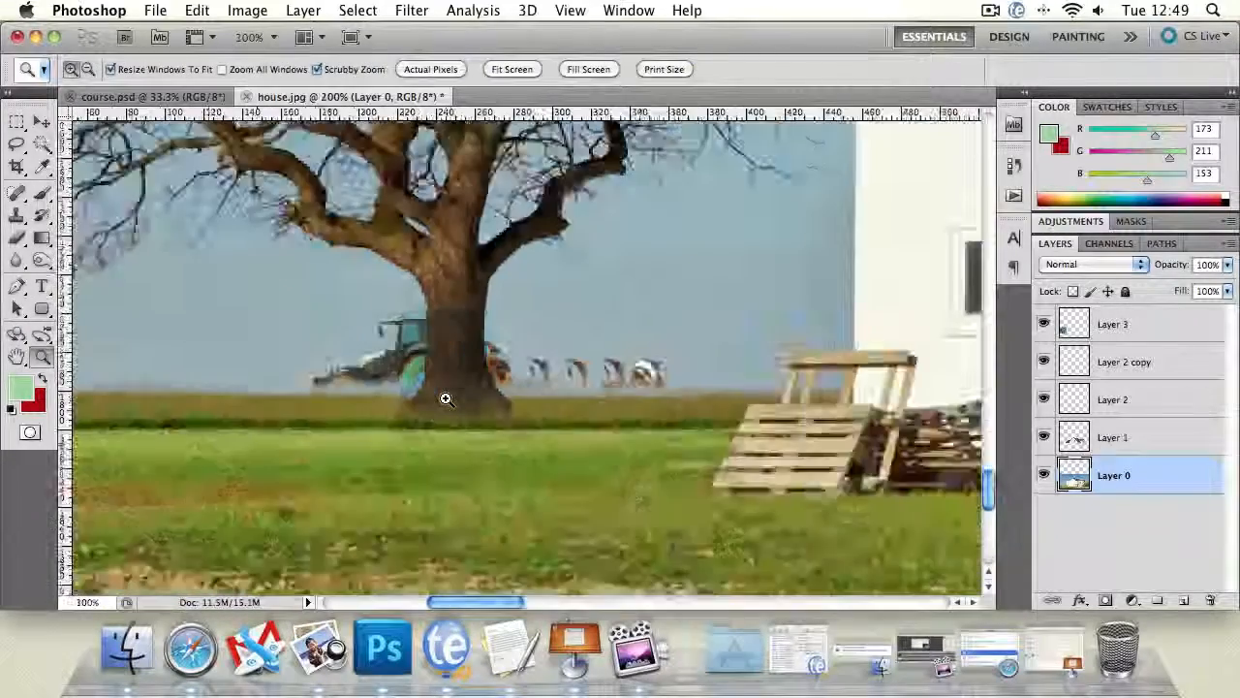
click(446, 399)
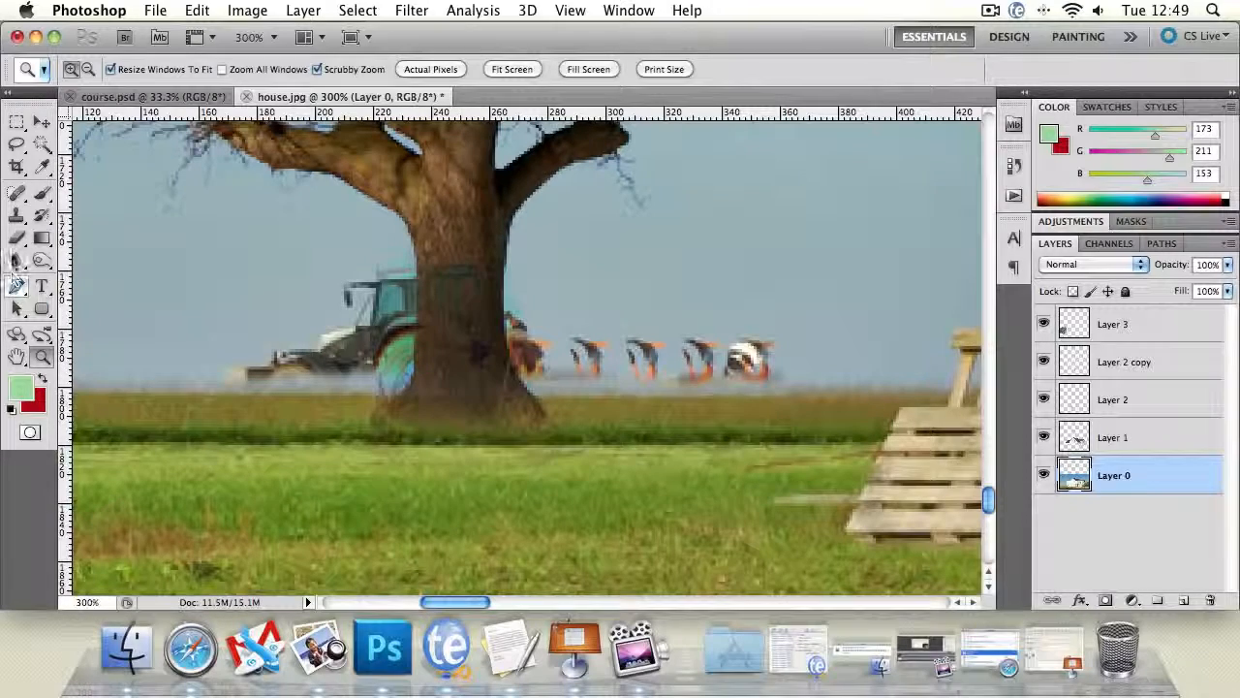
click(16, 215)
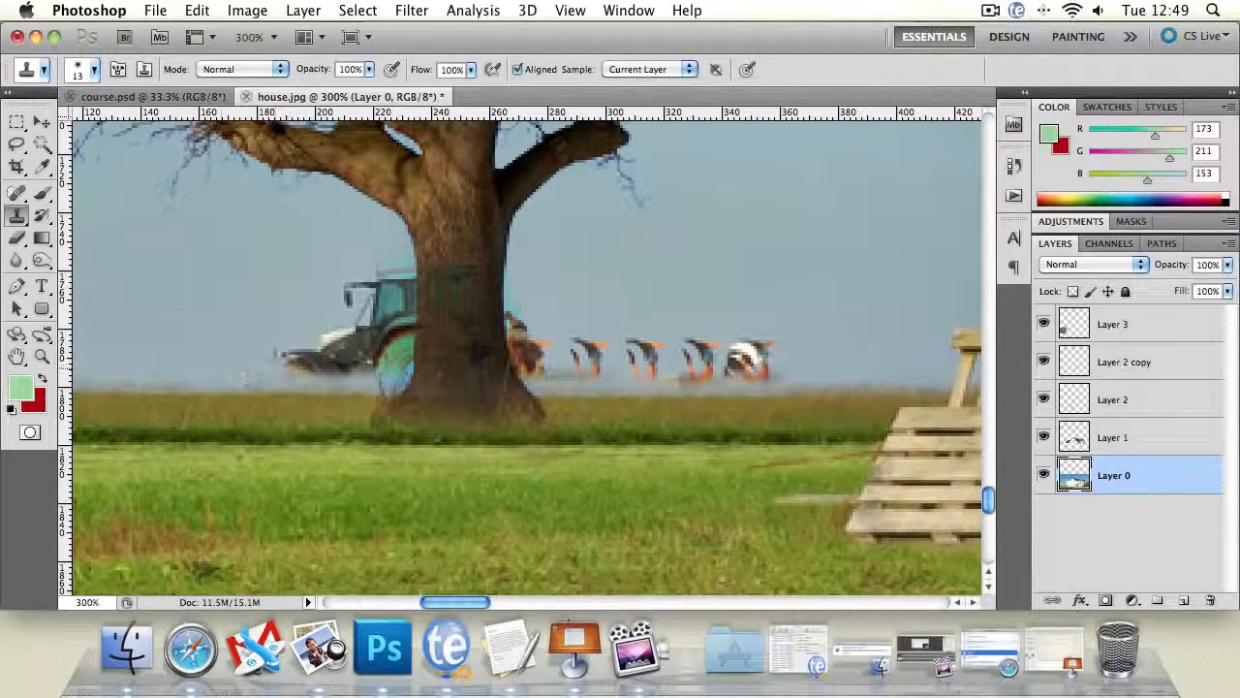
alt+click(245, 376)
mouse_move(291, 360)
mouse_down()
mouse_move(335, 349)
mouse_move(310, 356)
mouse_up()
- Try to clone sky over the plough with the Clone Stamp enlarged to 68 px, and undo the stroke
click(95, 69)
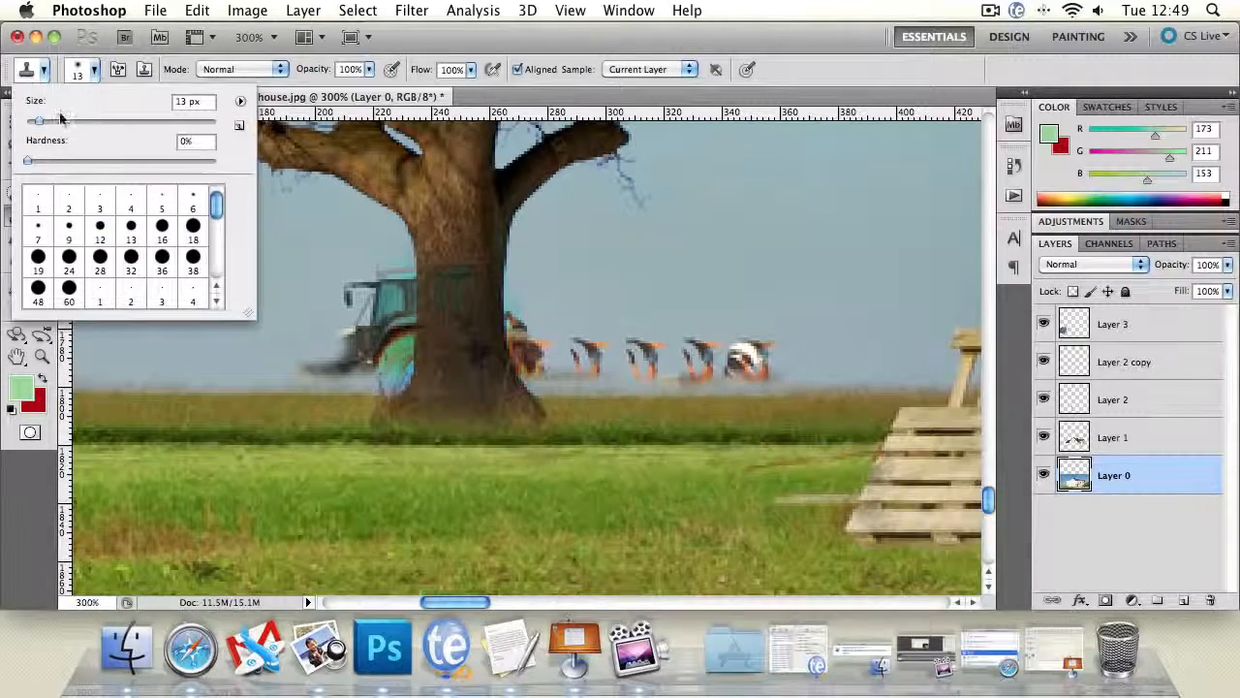
alt+click(790, 250)
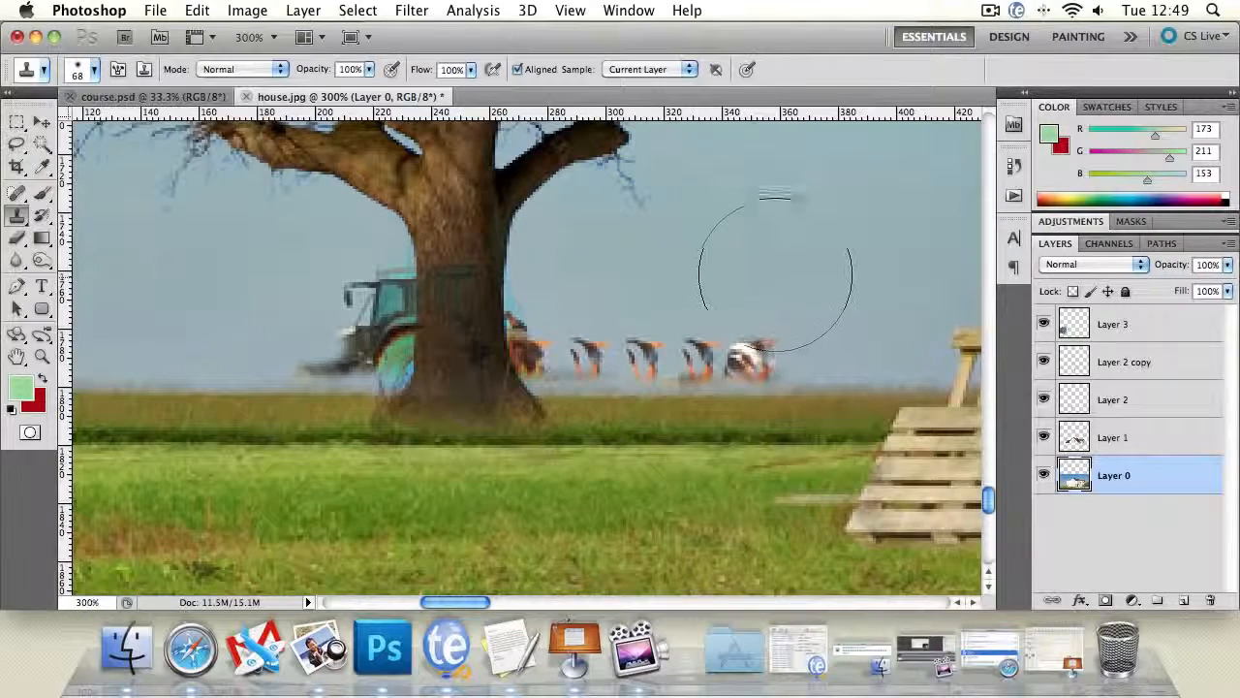
mouse_move(766, 275)
mouse_down()
mouse_move(723, 282)
mouse_move(741, 283)
mouse_up()
key(super+z)
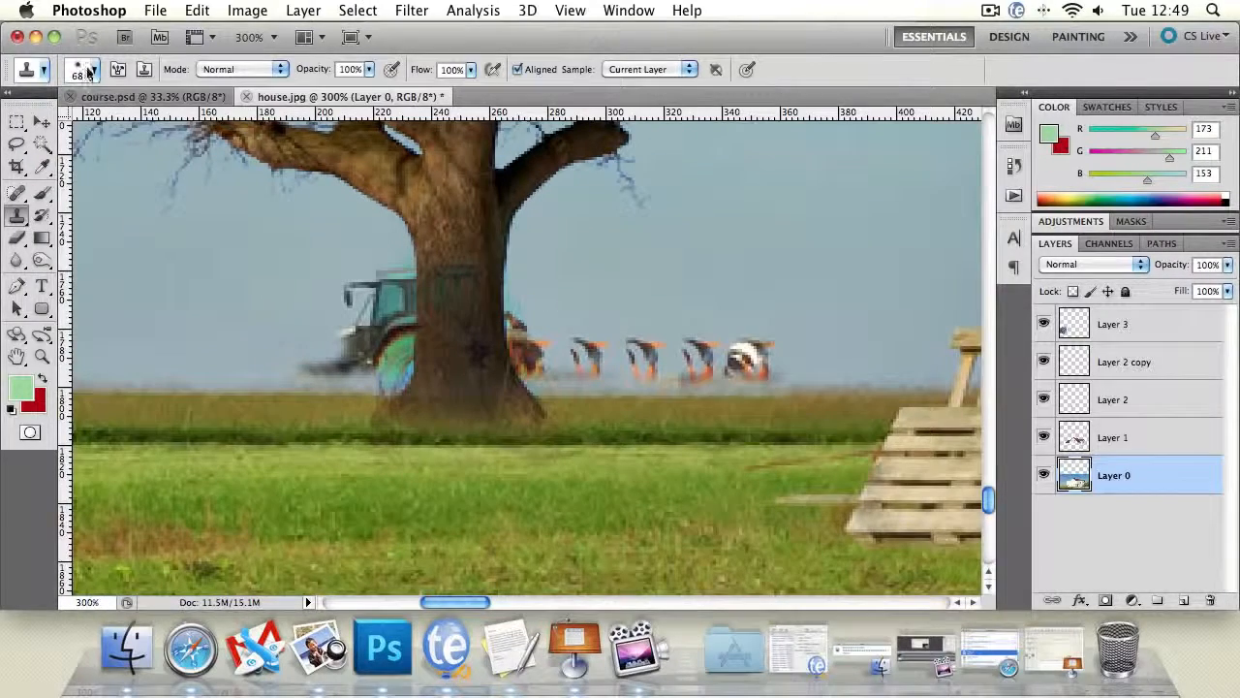
- Set the Clone Stamp to 25 px and clone sky over the rest of the plough and tractor on both sides of the trunk
click(94, 69)
drag(78, 120, 52, 121)
alt+click(854, 293)
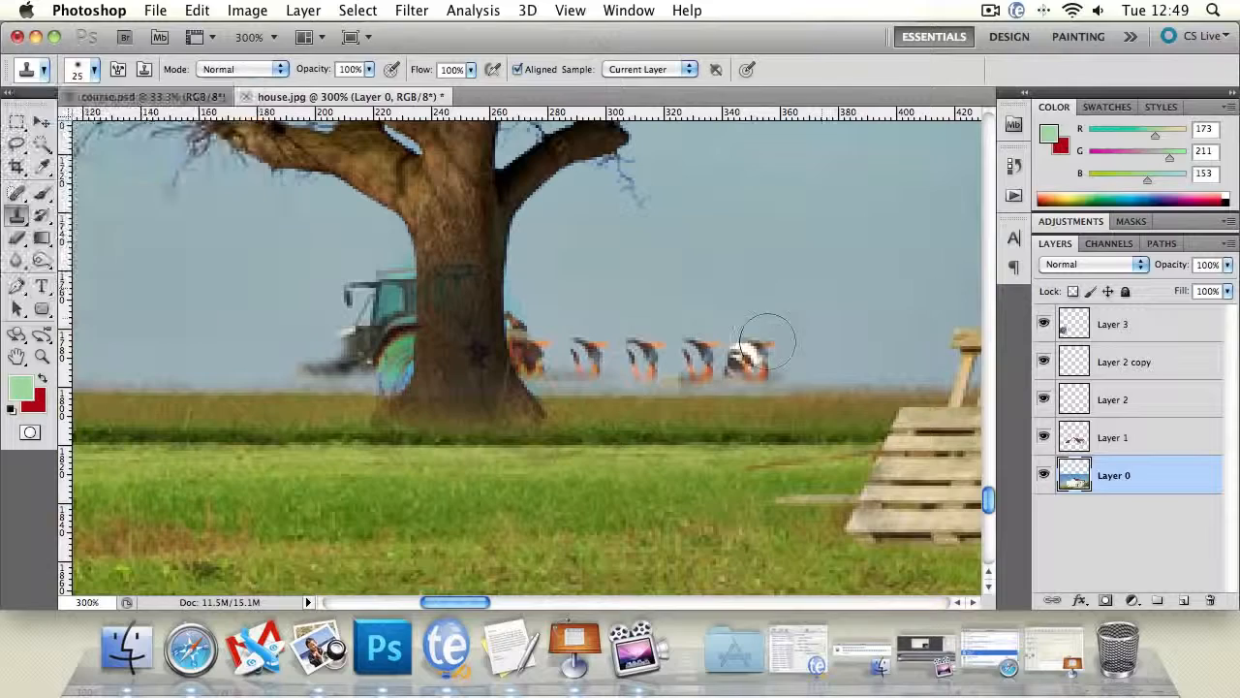
mouse_move(769, 337)
mouse_down()
mouse_move(570, 354)
mouse_move(661, 359)
mouse_up()
alt+click(801, 293)
mouse_move(573, 350)
mouse_down()
mouse_move(552, 349)
mouse_move(537, 305)
mouse_move(434, 297)
mouse_move(378, 308)
mouse_move(389, 324)
mouse_move(360, 339)
mouse_up()
alt+click(699, 274)
alt+click(673, 308)
alt+click(322, 297)
mouse_move(359, 358)
mouse_down()
mouse_move(320, 361)
mouse_move(419, 348)
mouse_move(302, 349)
mouse_up()
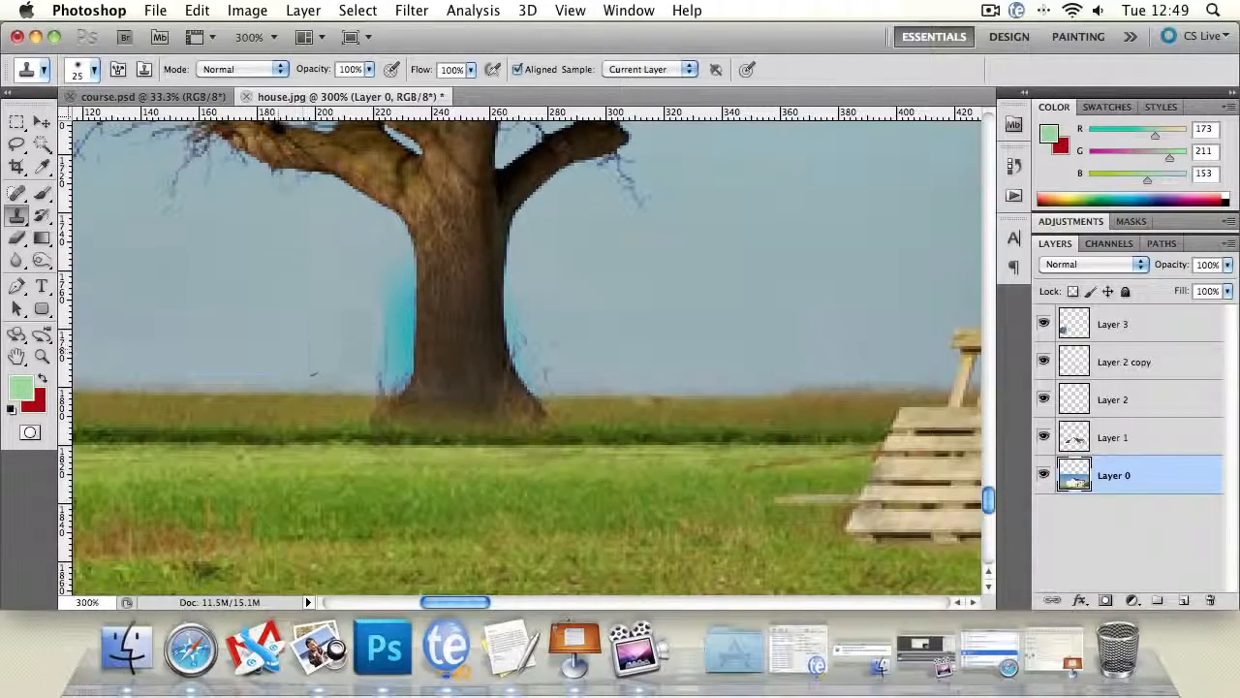
- Crop the canvas to the photo, removing the empty transparent area above the sky
double_click(41, 356)
alt+click(497, 362)
alt+click(497, 361)
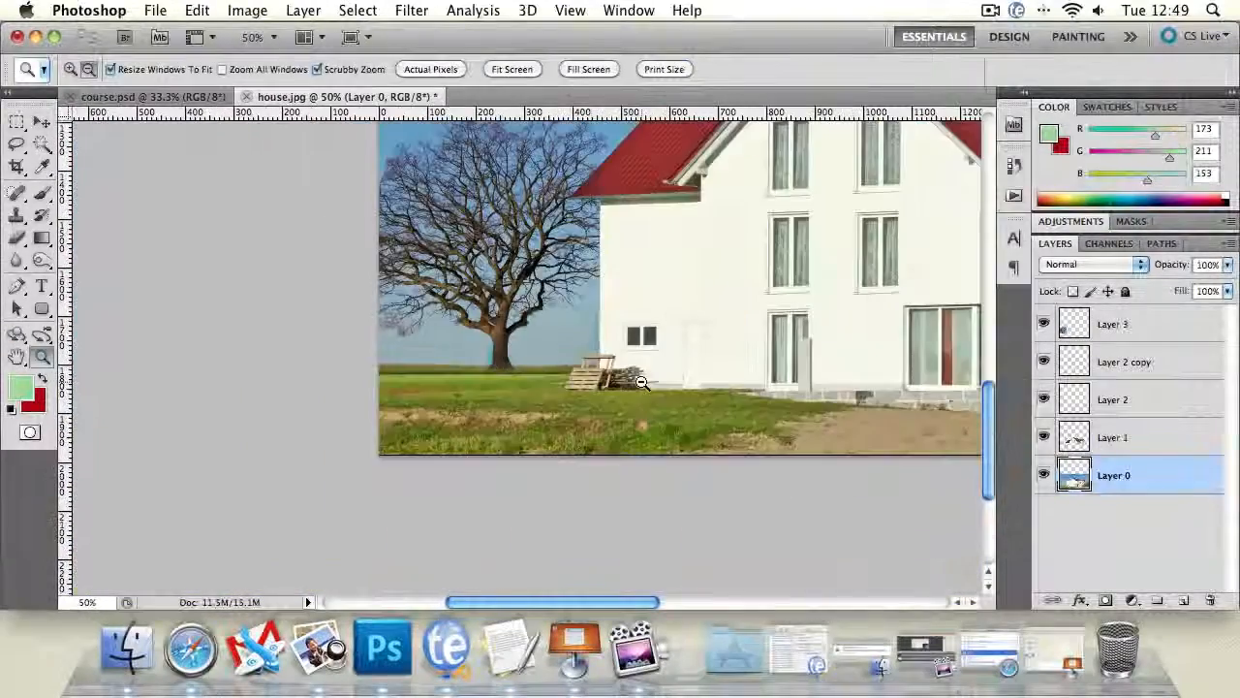
alt+click(647, 381)
drag(767, 292, 492, 371)
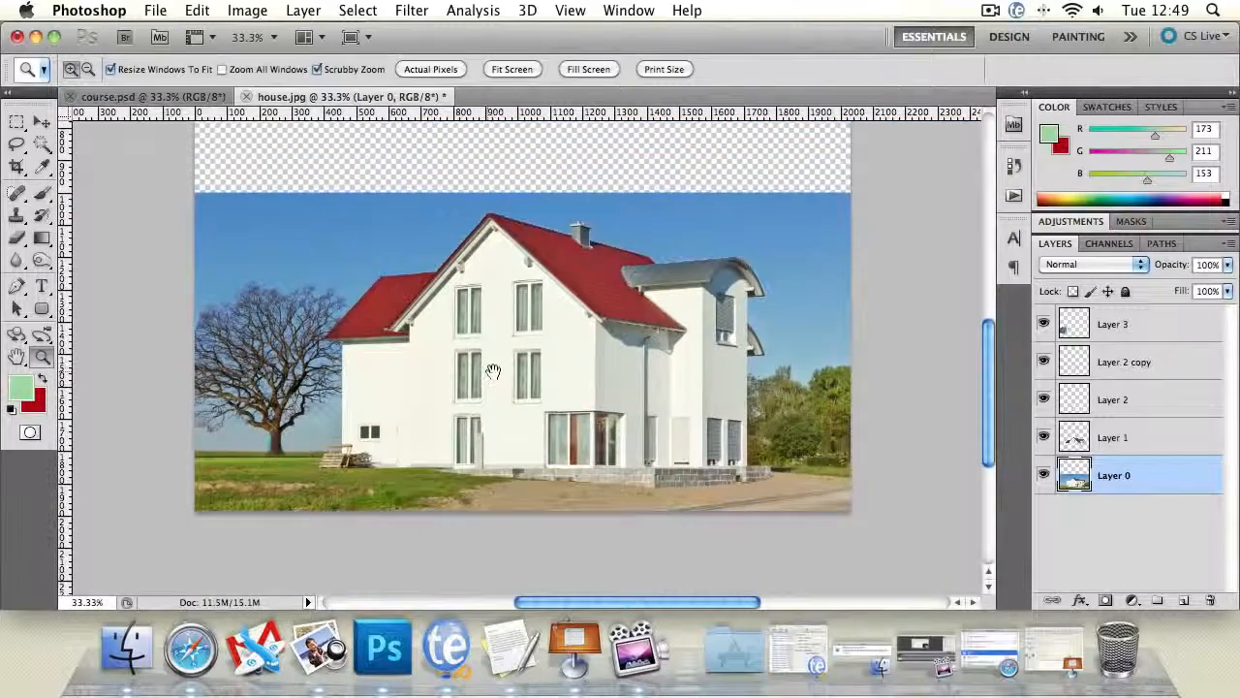
key(super+minus)
key(c)
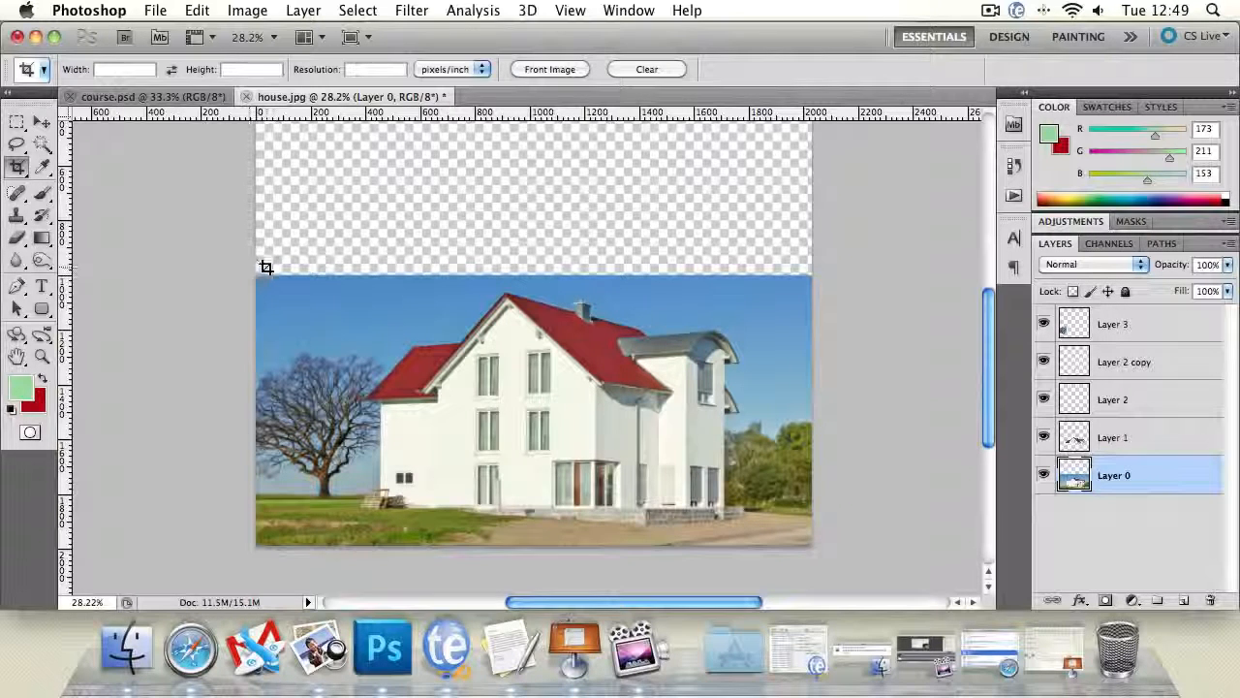
drag(253, 274, 866, 553)
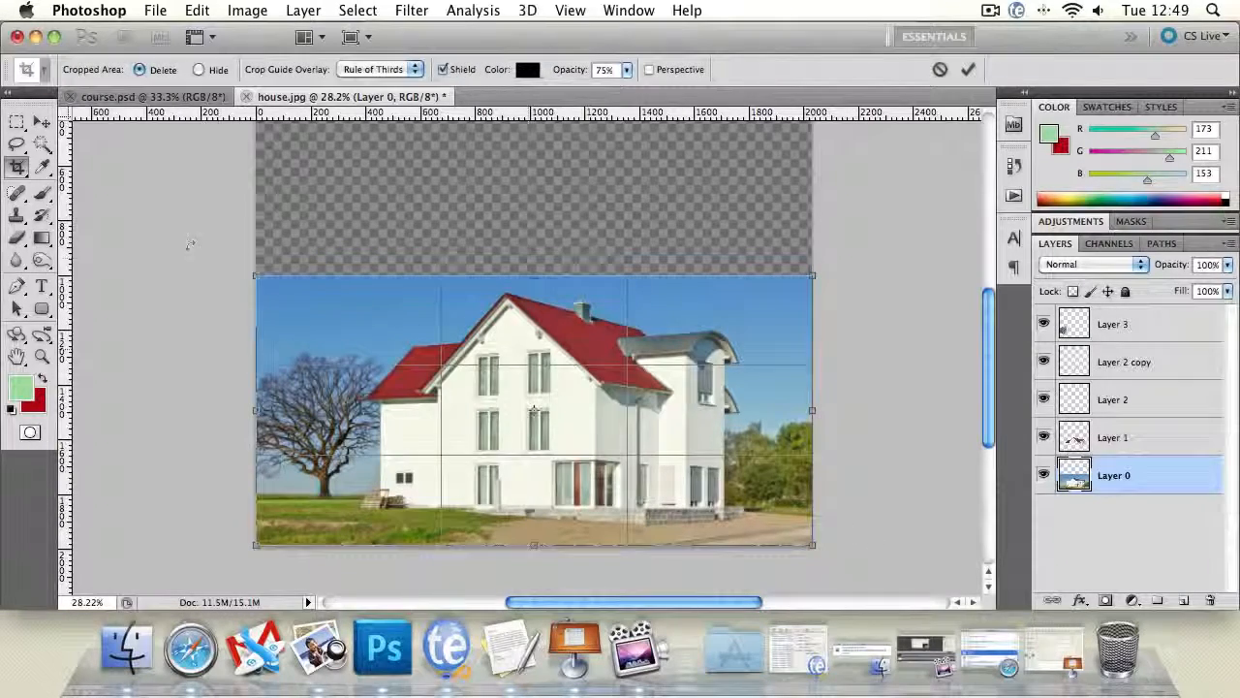
key(Return)
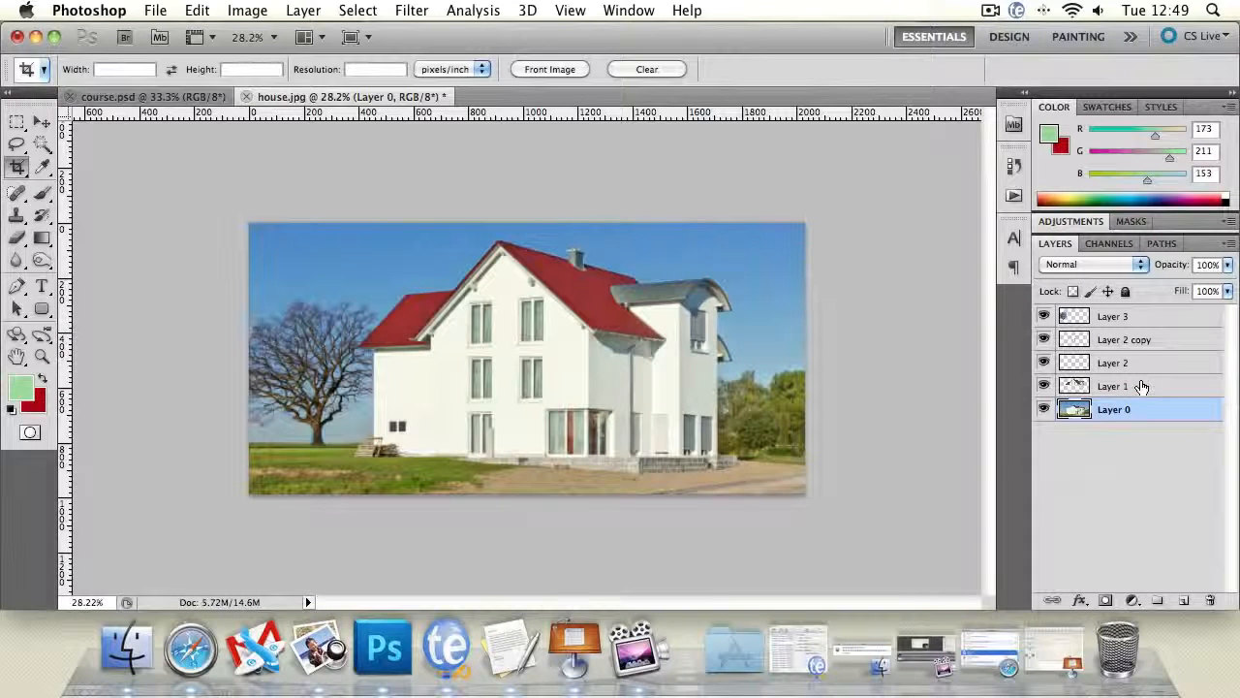
- Select all the layers from Layer 3 down to Layer 0 and merge them into one
shift+click(1140, 324)
right_click(1139, 323)
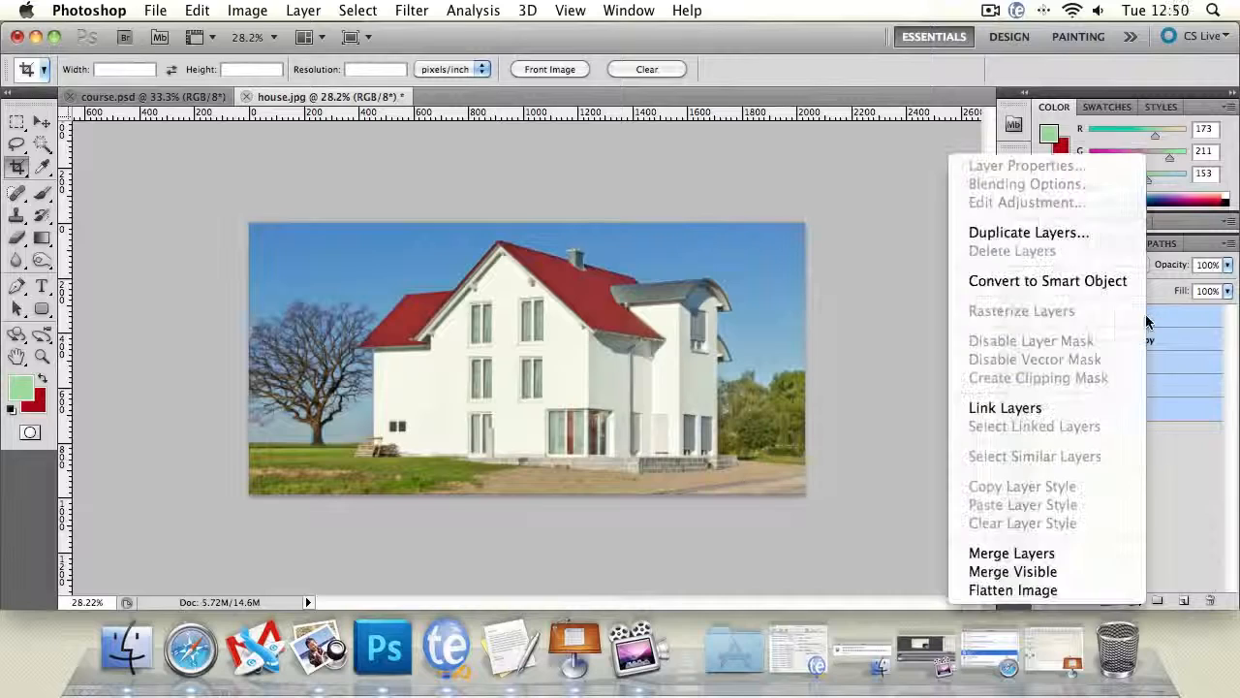
click(1074, 551)
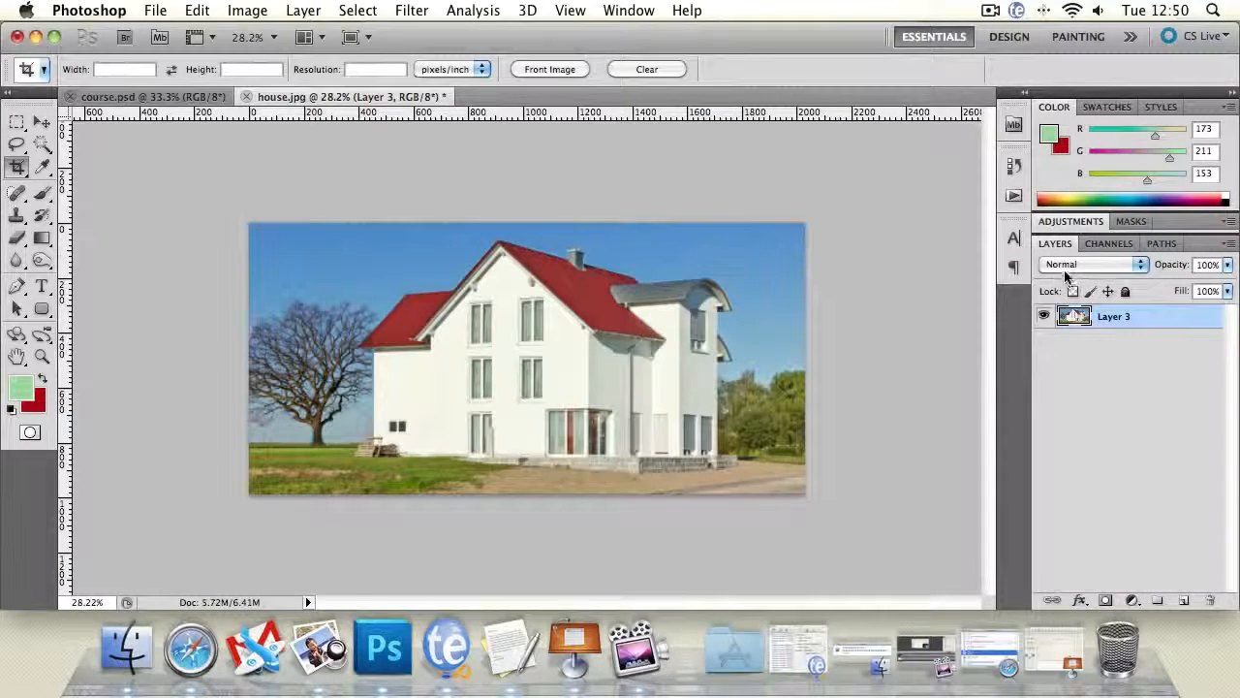
- Detach the Adjustments panel so it floats over the canvas, and show the layer list again
drag(1100, 224, 1136, 250)
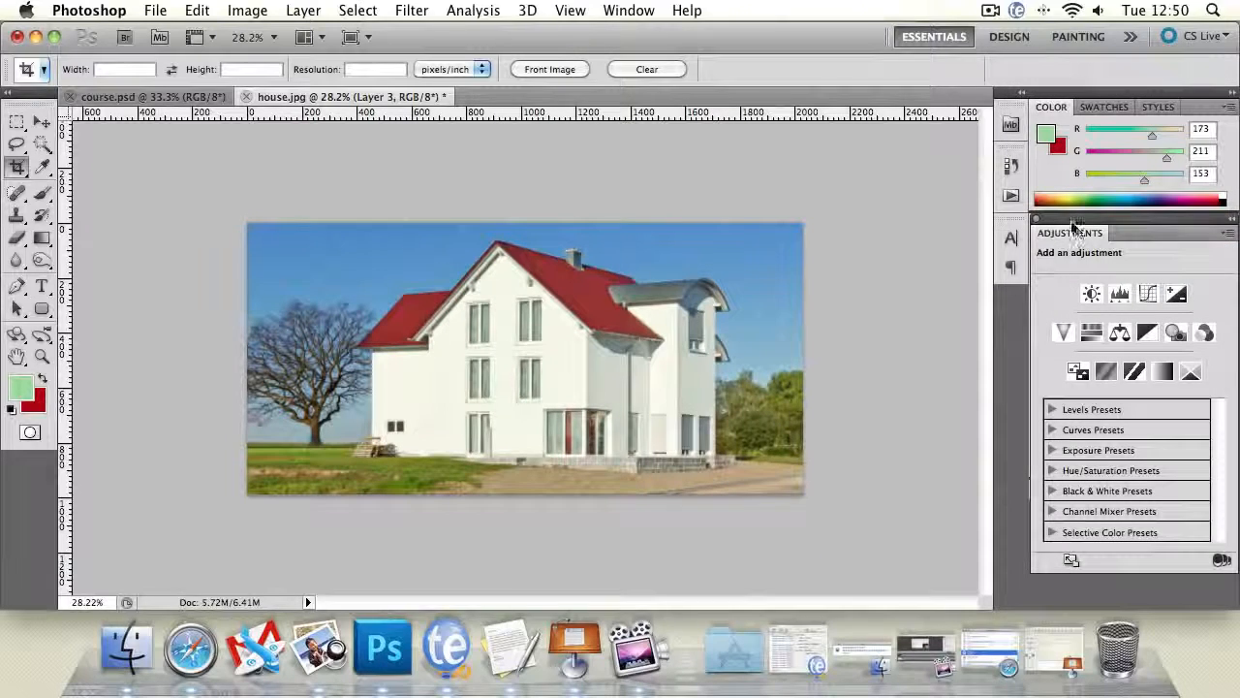
drag(1073, 226, 906, 223)
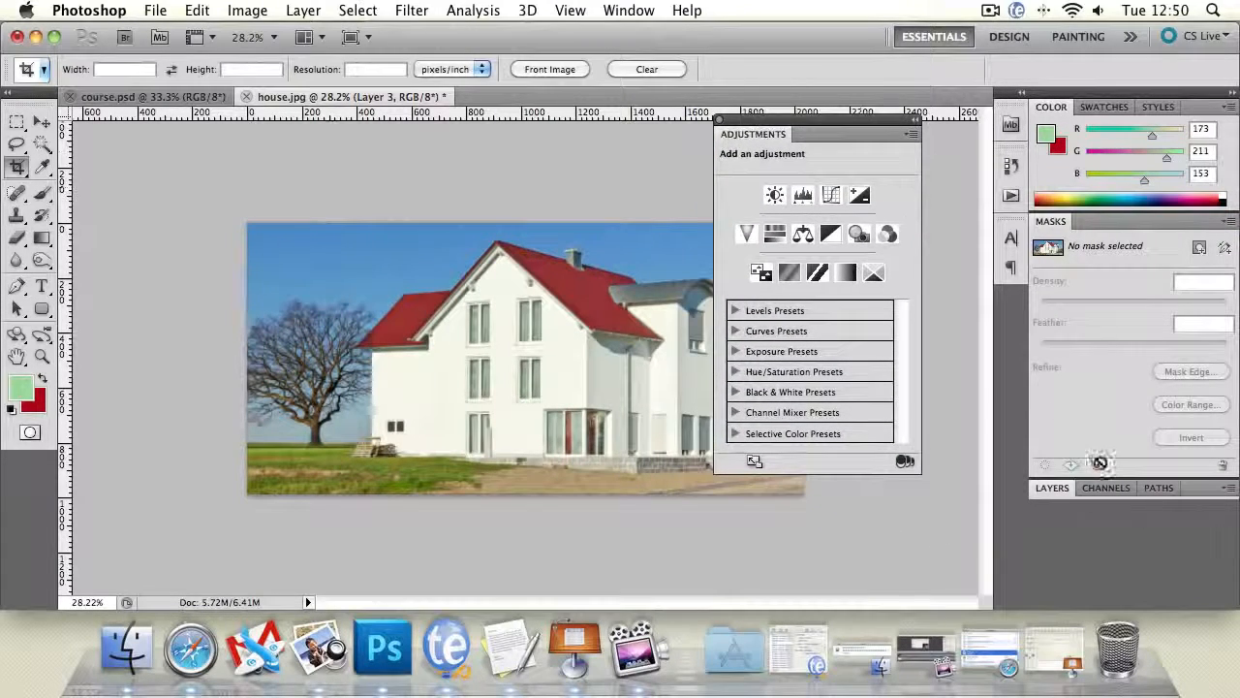
click(1052, 489)
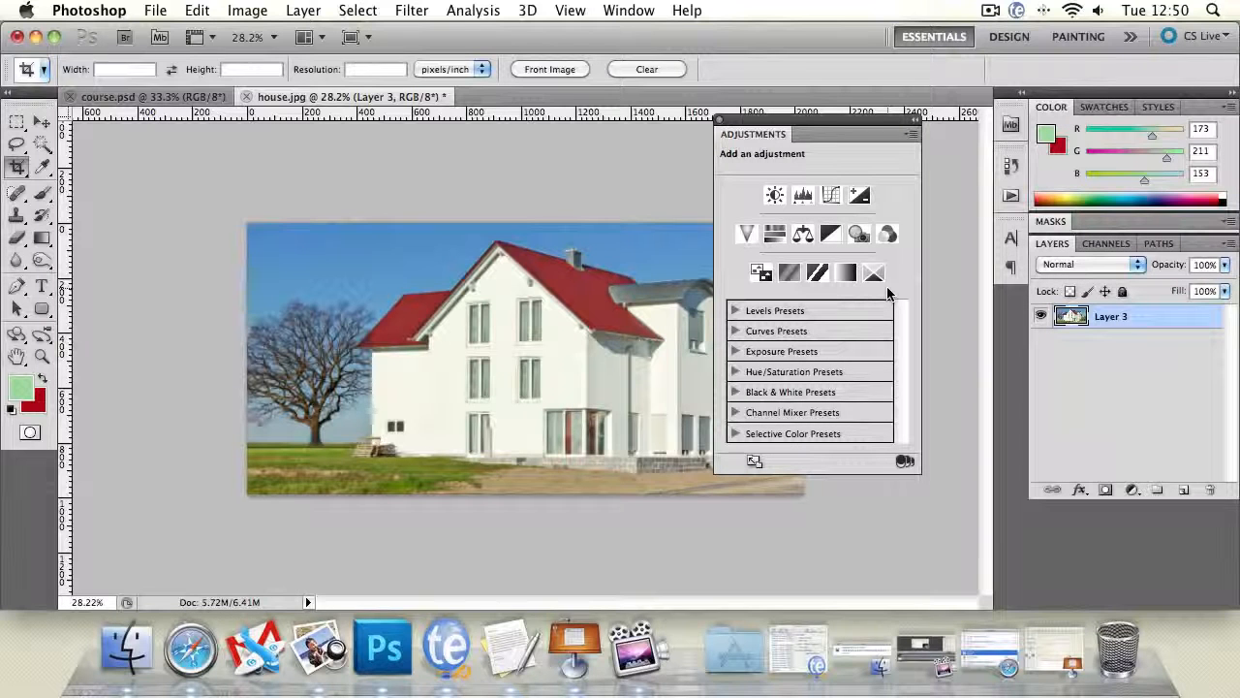
- Add a Brightness/Contrast adjustment layer above Layer 3 with brightness 7 and contrast 9
click(774, 194)
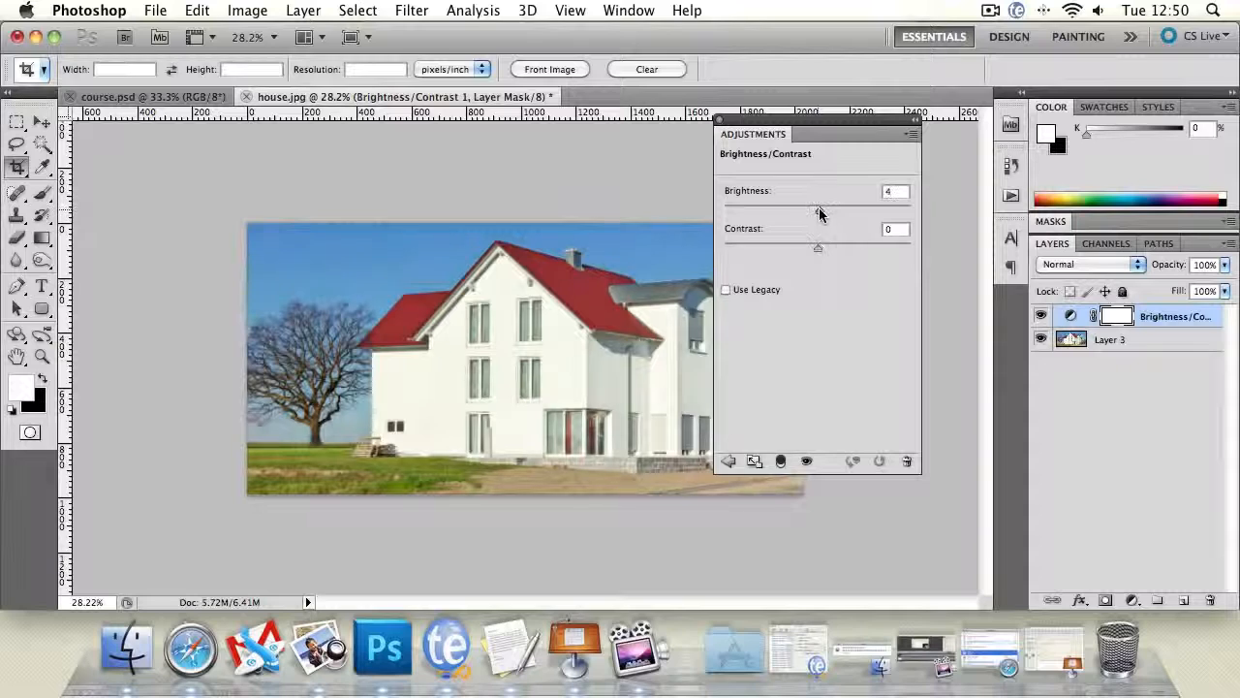
drag(818, 213, 681, 256)
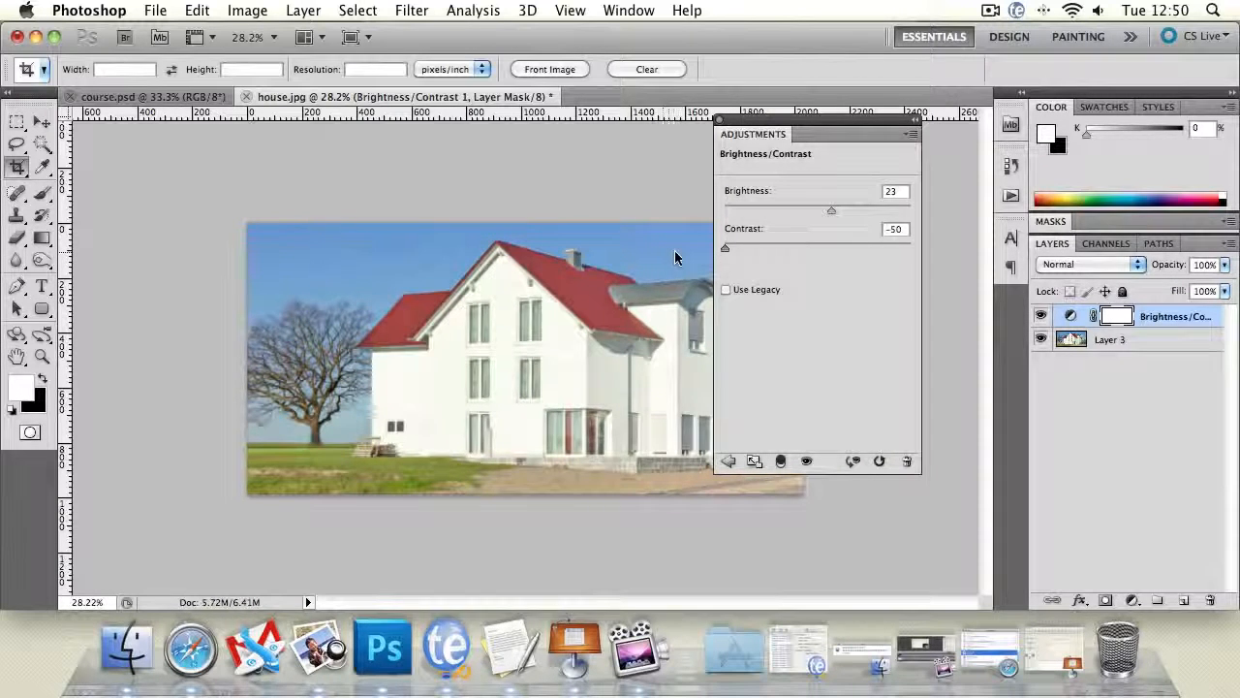
drag(724, 249, 825, 255)
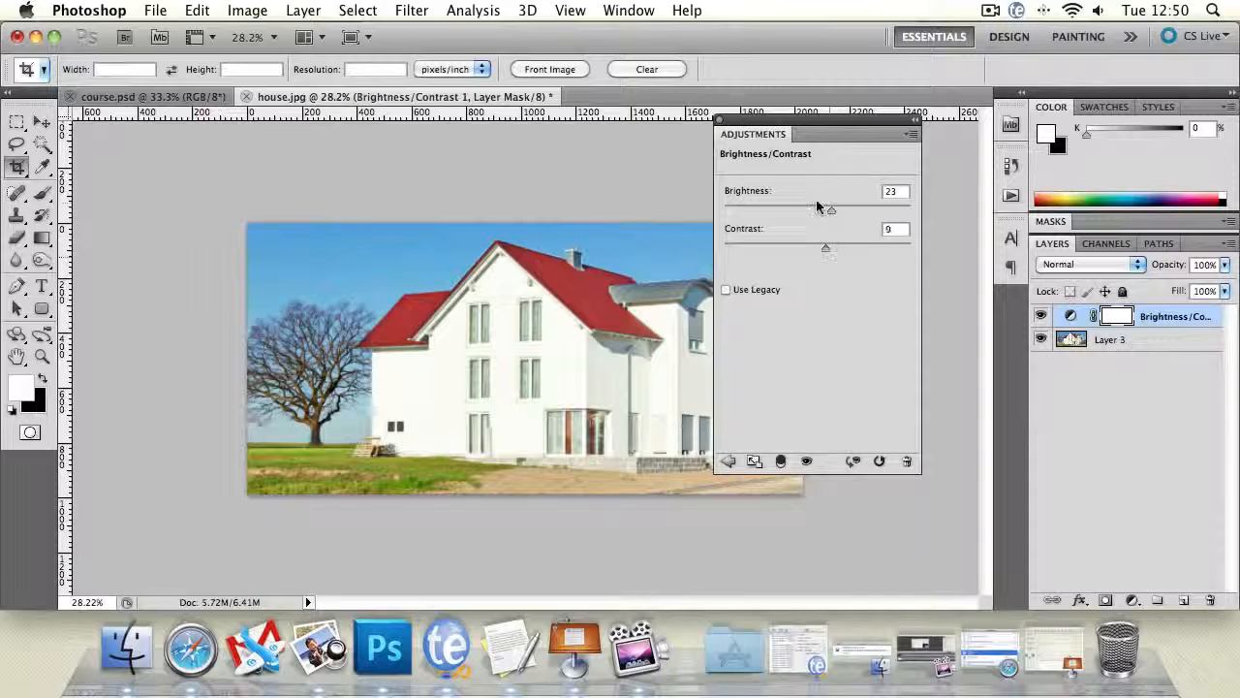
drag(824, 208, 823, 215)
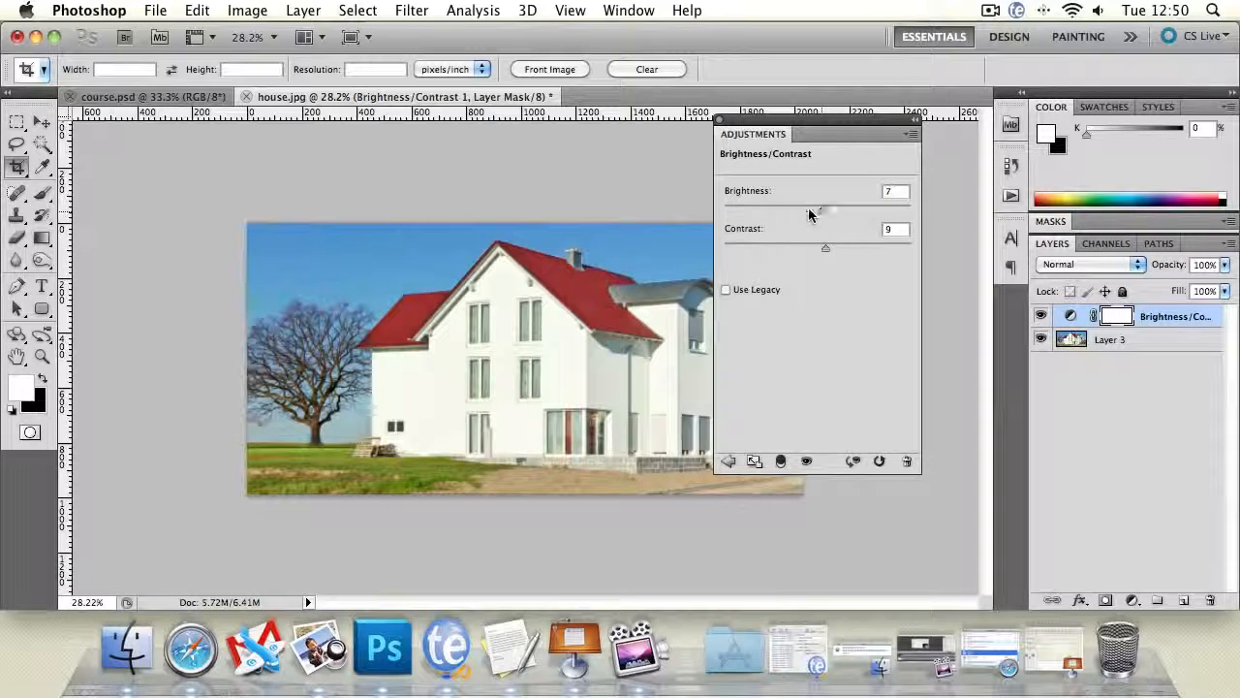
- Compare the photo with and without the Brightness/Contrast adjustment by toggling that layer's visibility
click(1150, 380)
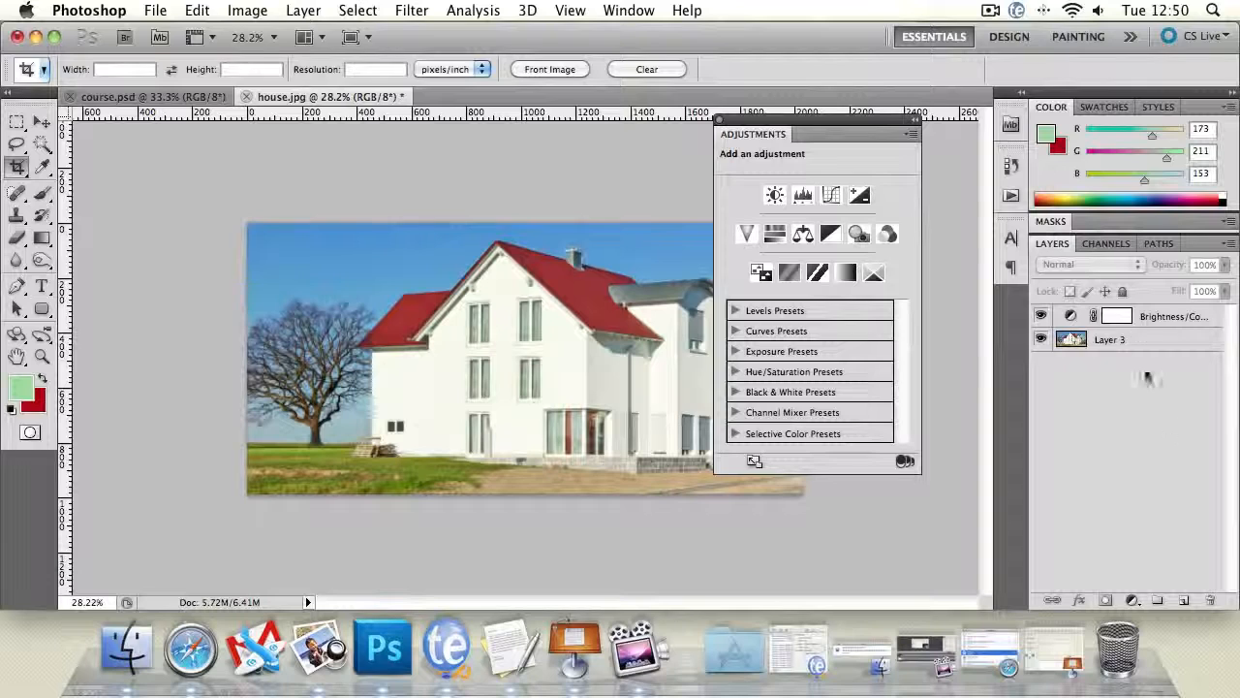
click(1155, 318)
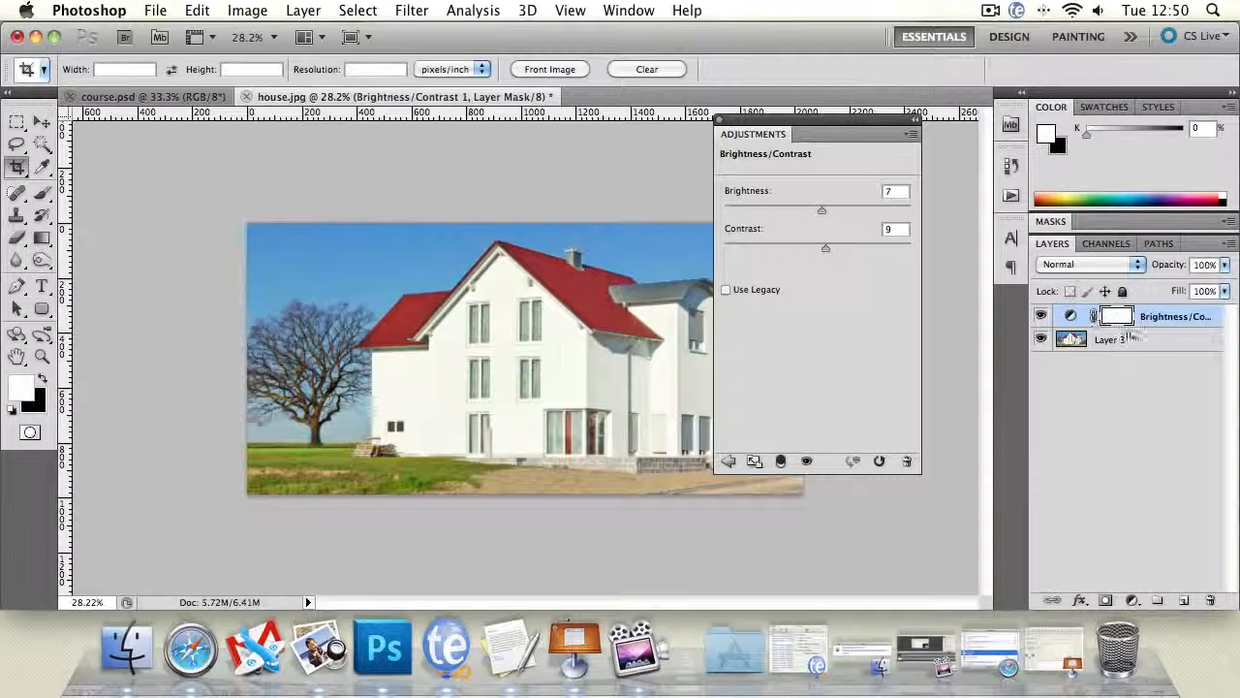
click(1041, 316)
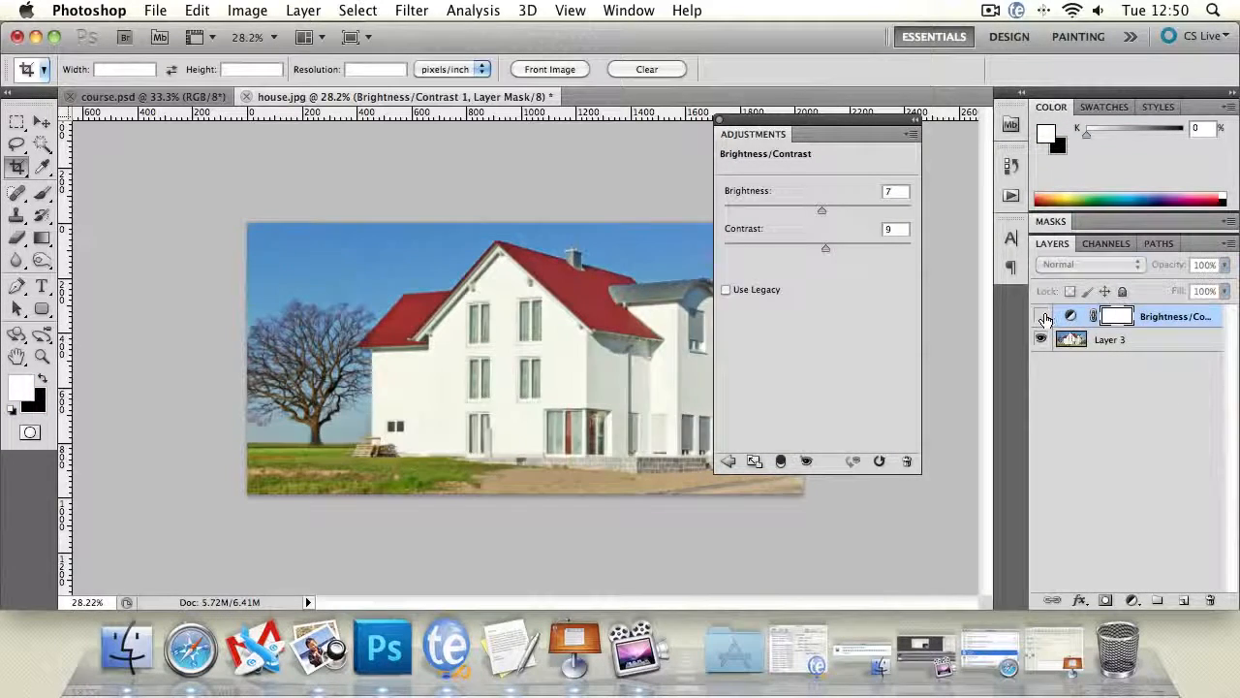
click(1042, 316)
drag(1162, 323, 1140, 315)
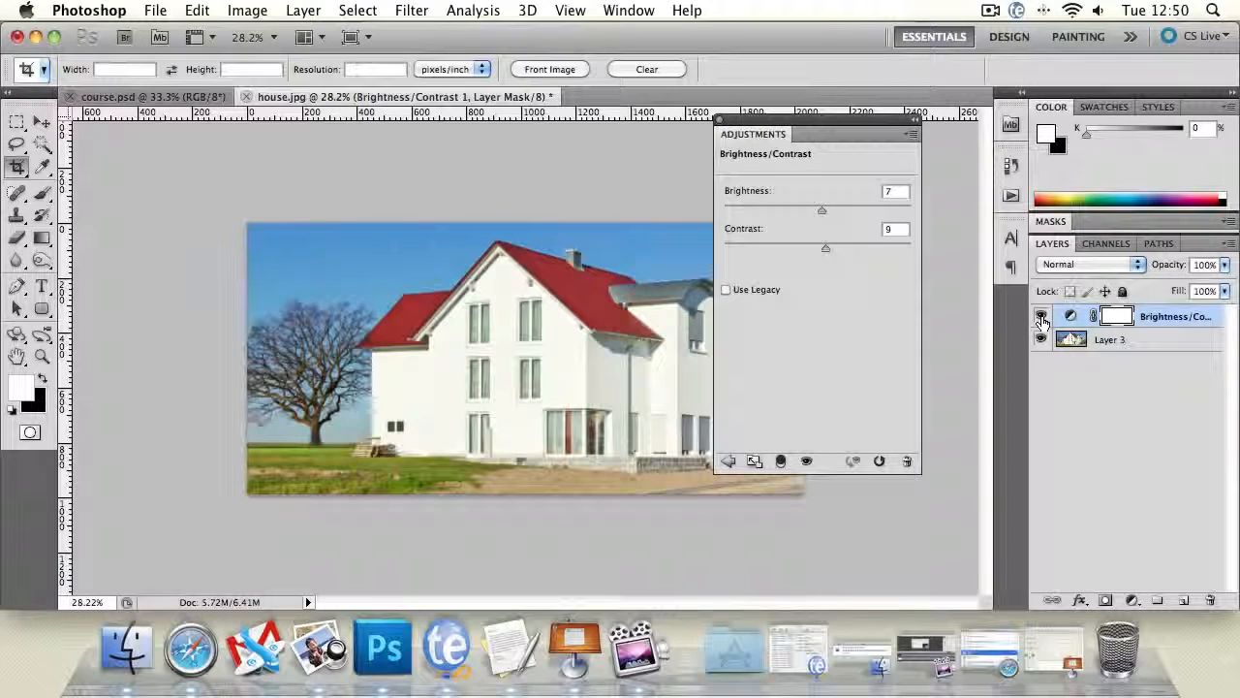
click(1110, 265)
click(1221, 428)
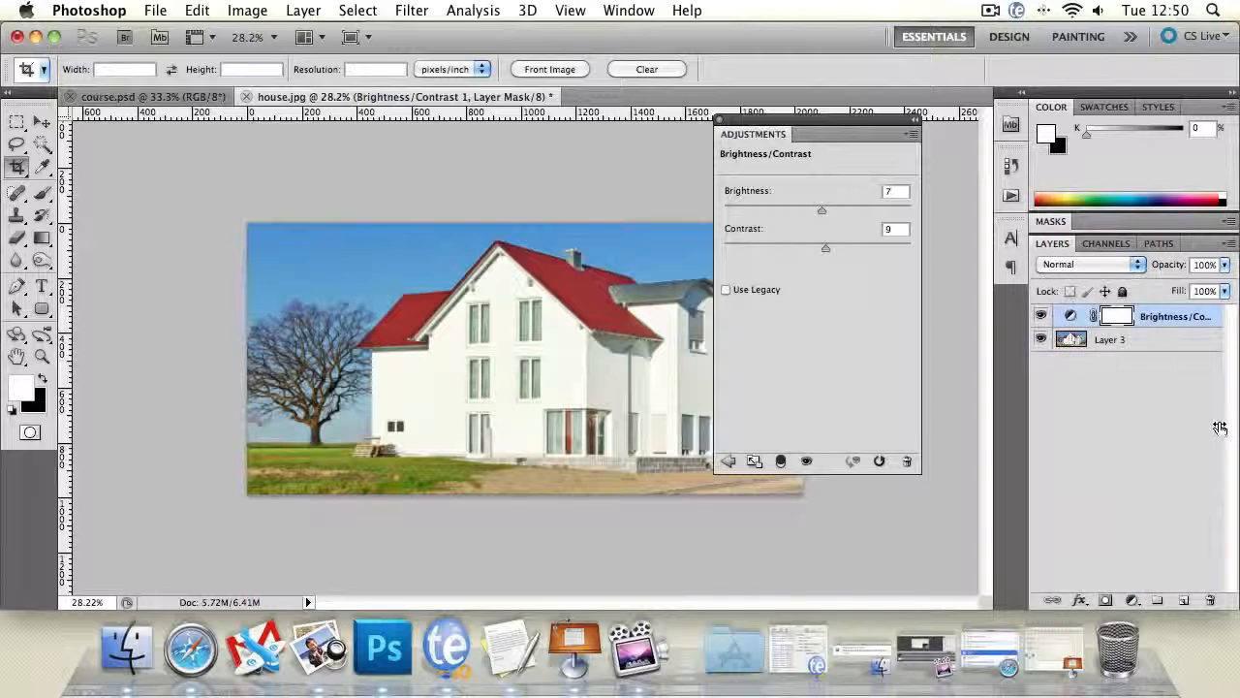
- Add a Levels adjustment layer, apply the automatic correction, and set the midtones to 0.91 and the black input to 9
click(727, 464)
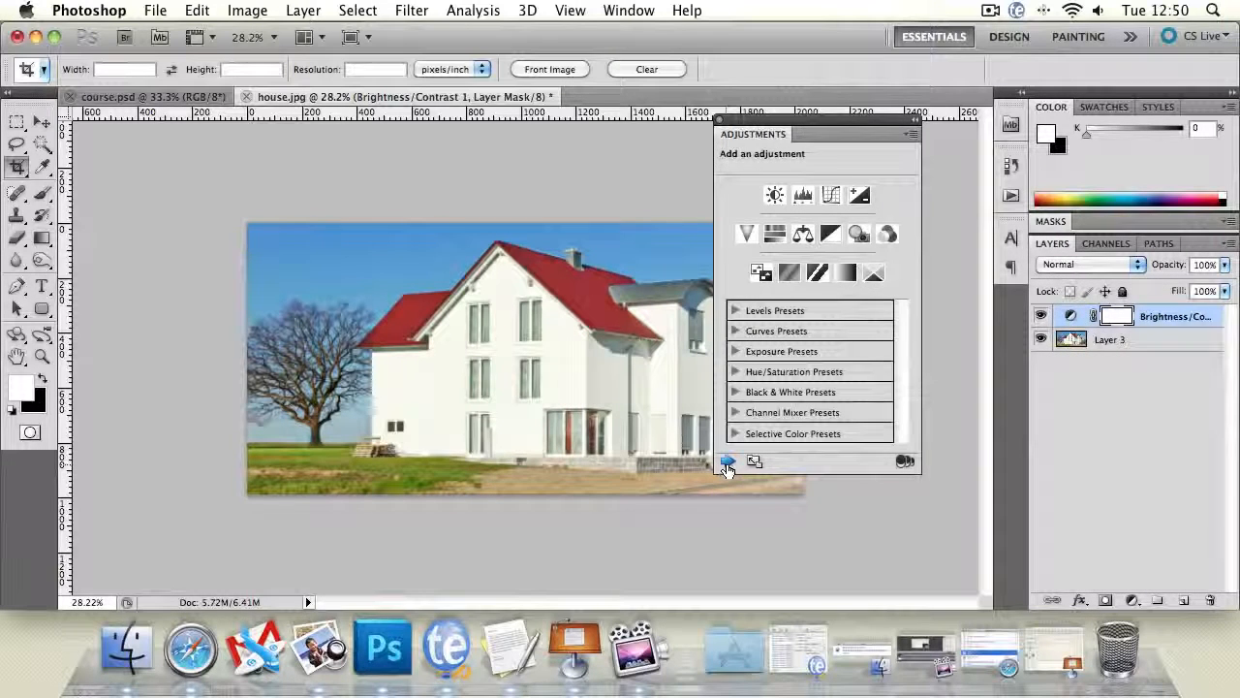
click(803, 195)
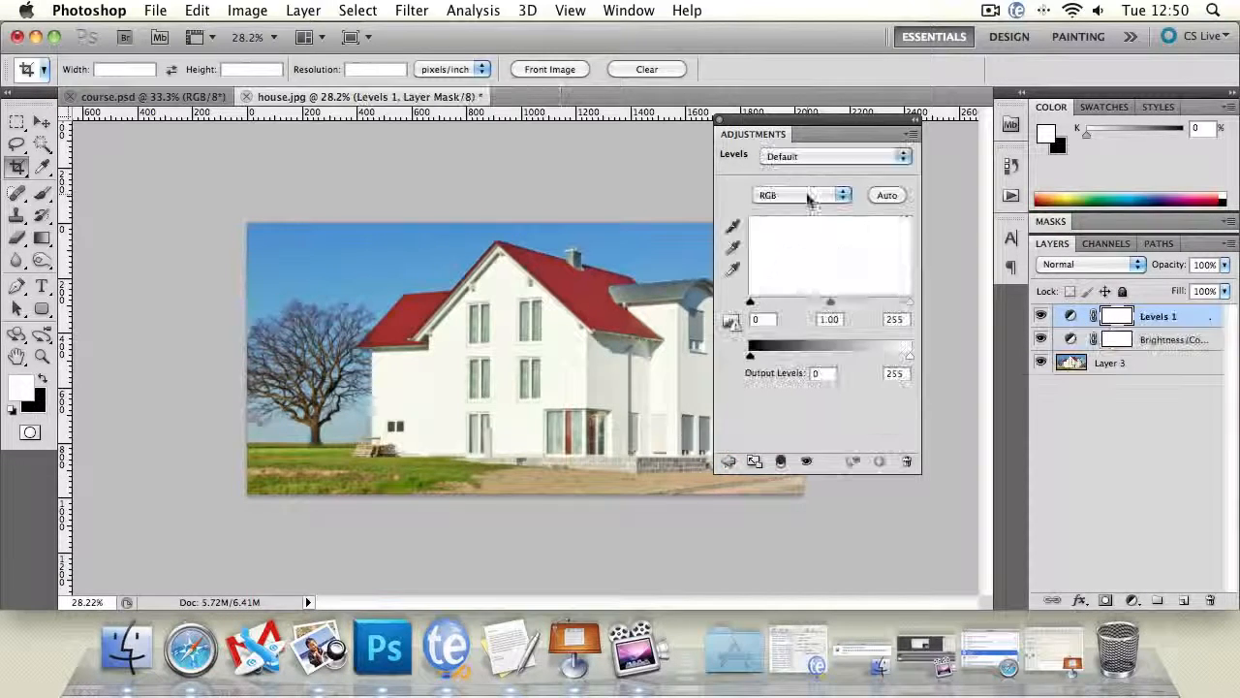
click(891, 197)
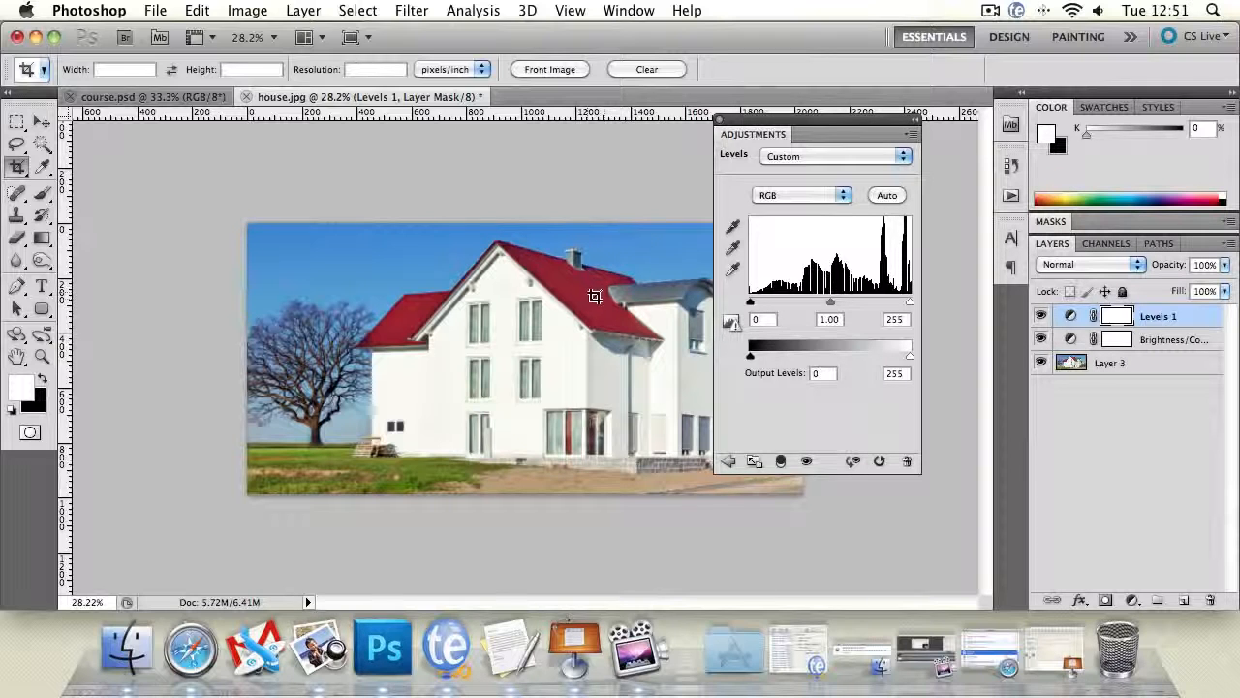
mouse_move(831, 299)
mouse_down()
mouse_move(822, 302)
mouse_move(837, 310)
mouse_up()
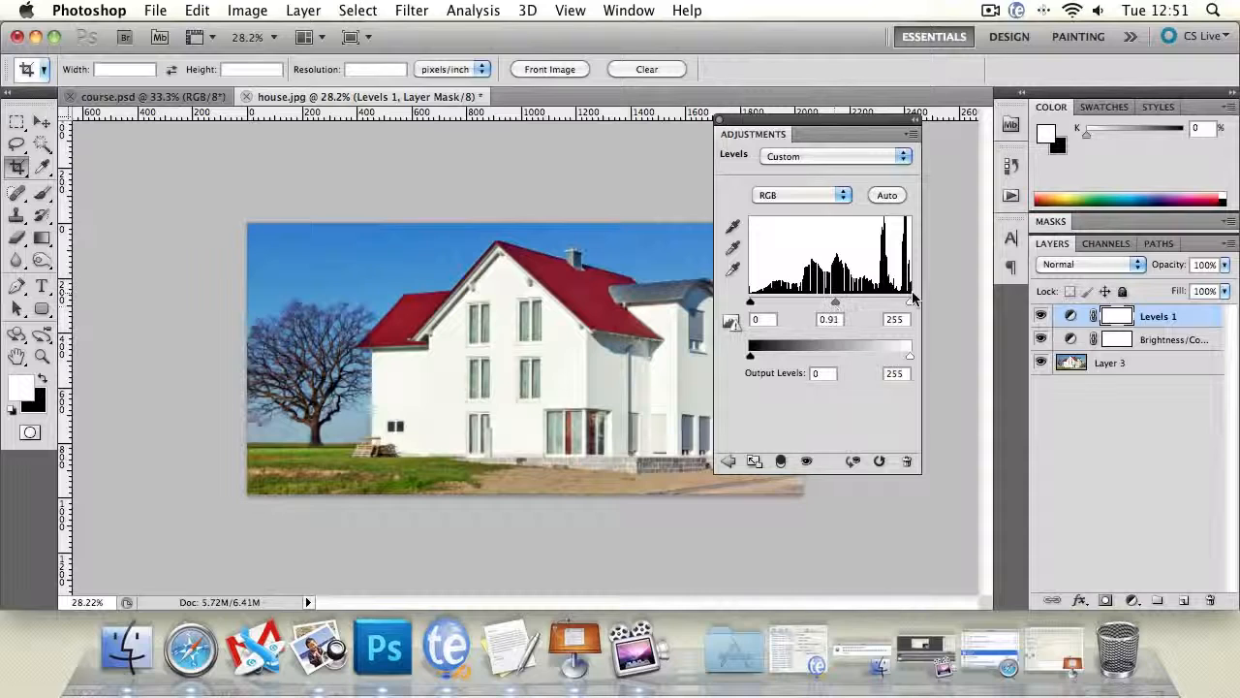
mouse_move(912, 301)
mouse_down()
mouse_move(900, 307)
mouse_move(914, 303)
mouse_up()
drag(755, 306, 758, 306)
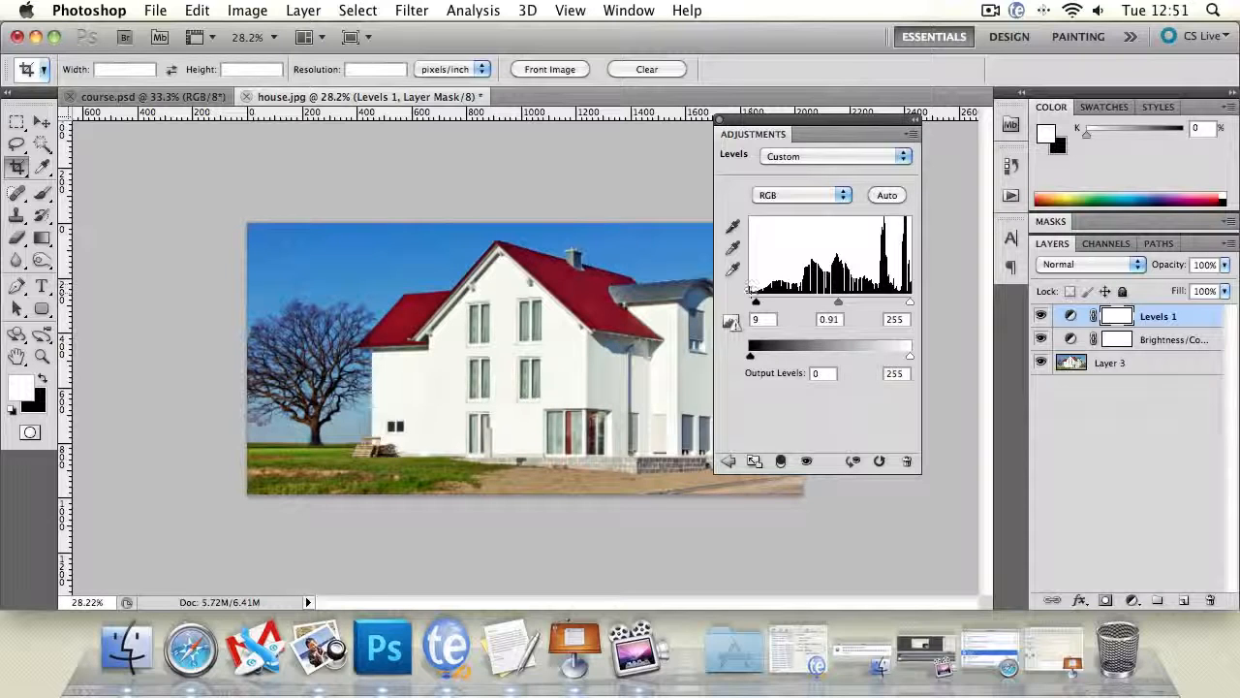
- Return to the list of adjustments and dock the floating Adjustments panel away from the photo
click(732, 458)
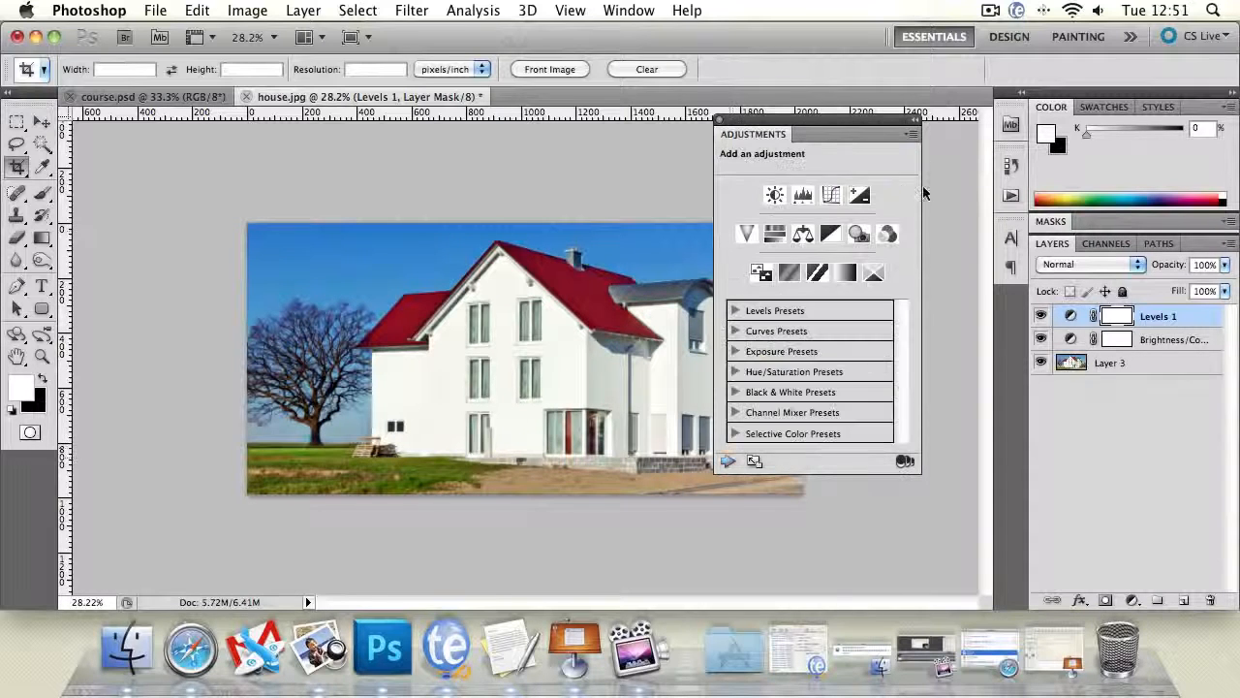
drag(905, 125, 1011, 164)
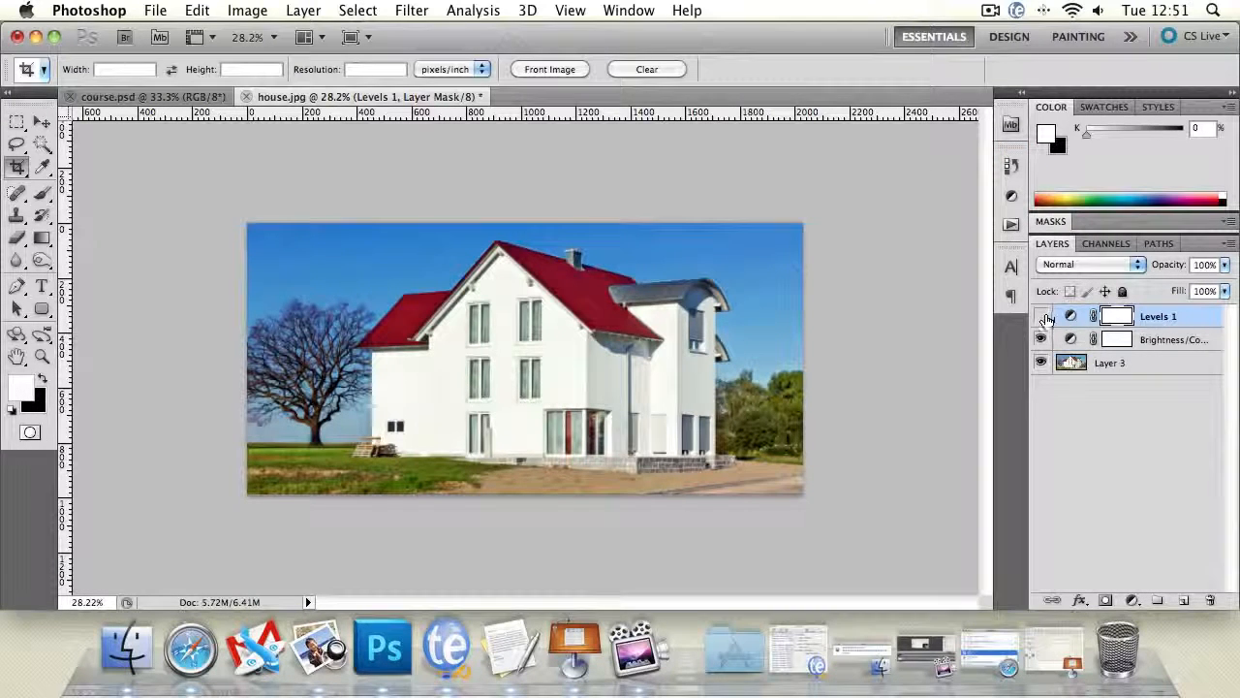
- Compare the photo before and after the corrections by hiding and showing the Levels and Brightness/Contrast layers
drag(1041, 317, 1041, 339)
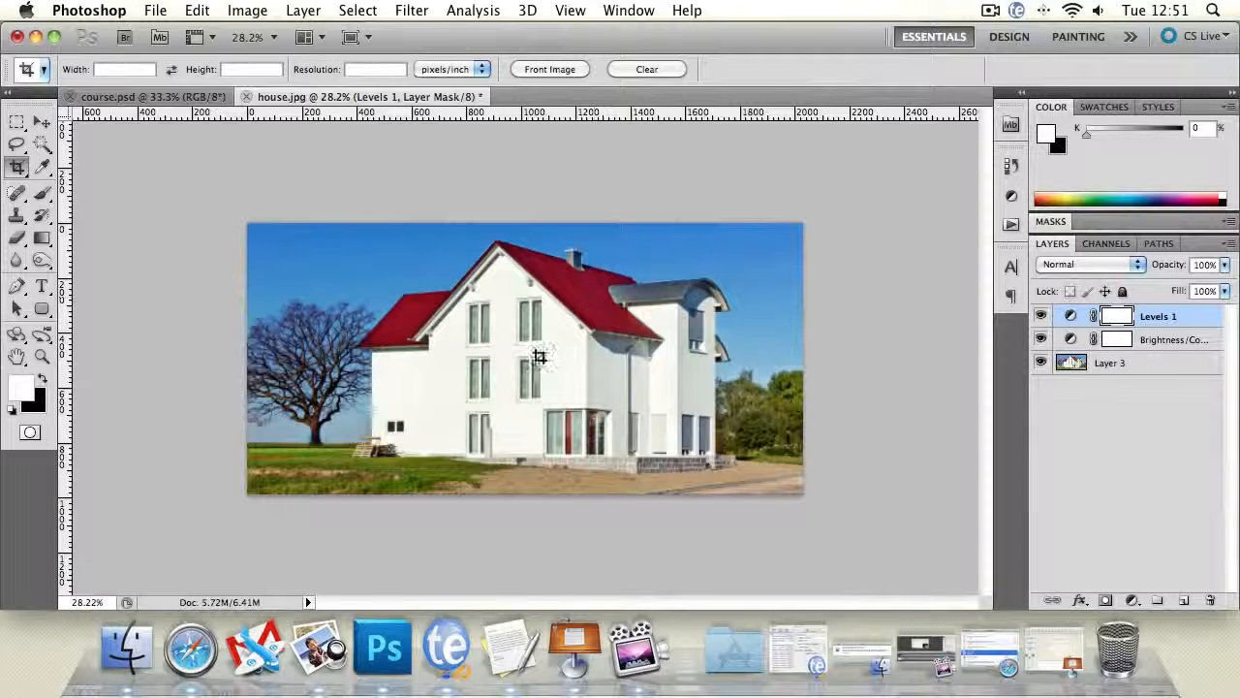
click(1042, 326)
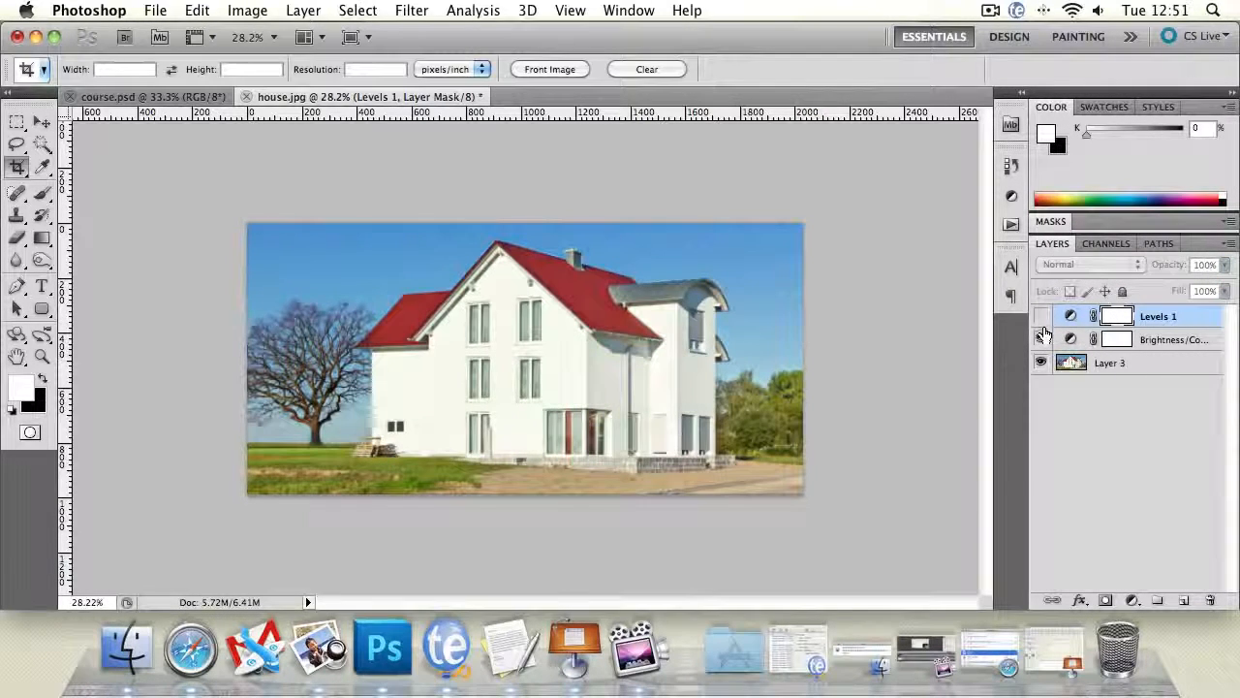
click(1042, 320)
drag(1041, 341, 1041, 320)
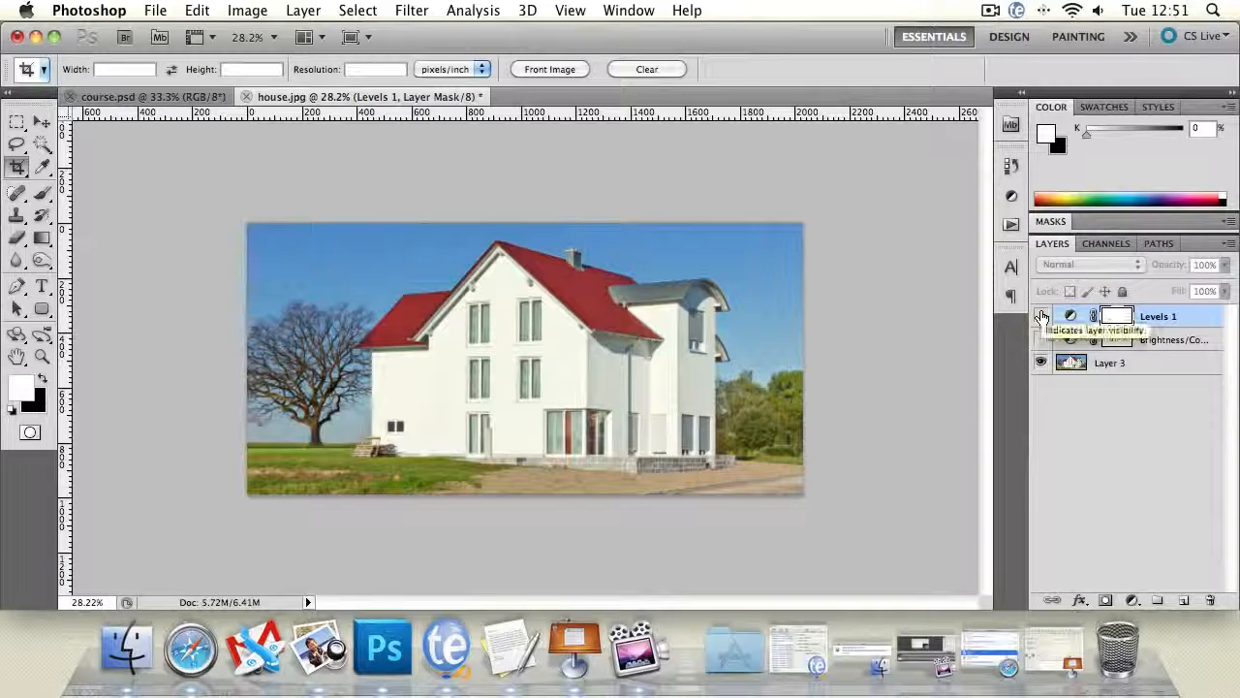
drag(1042, 318, 1041, 341)
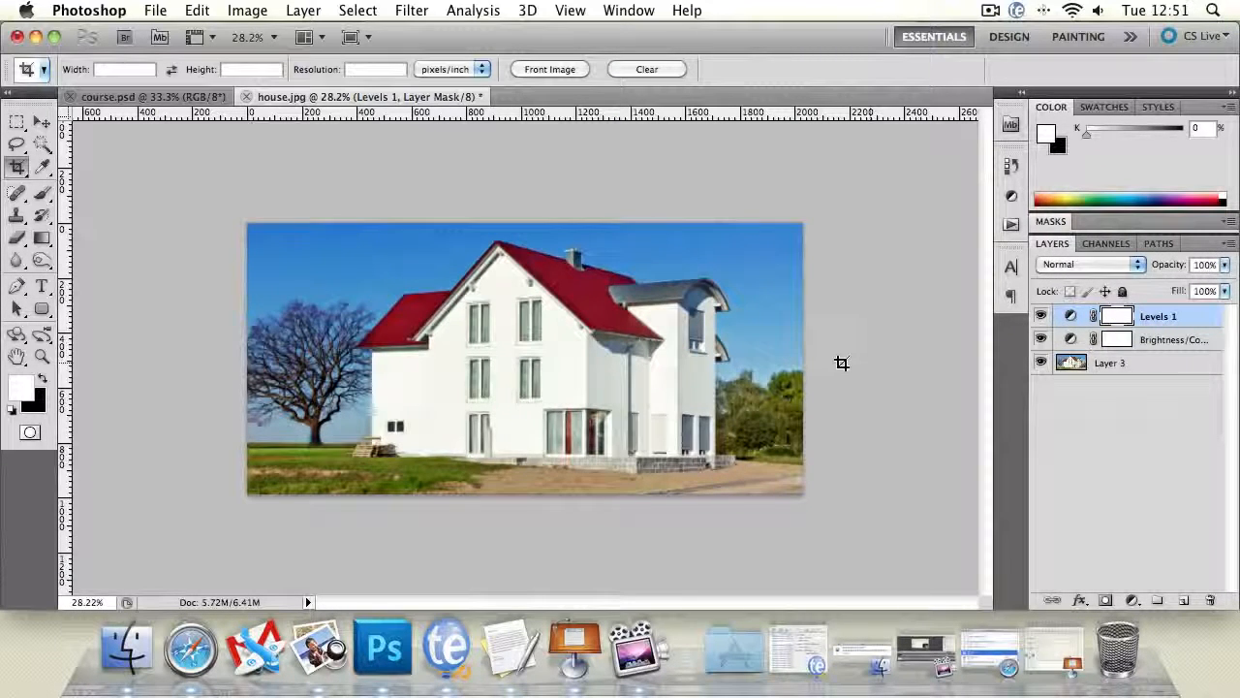